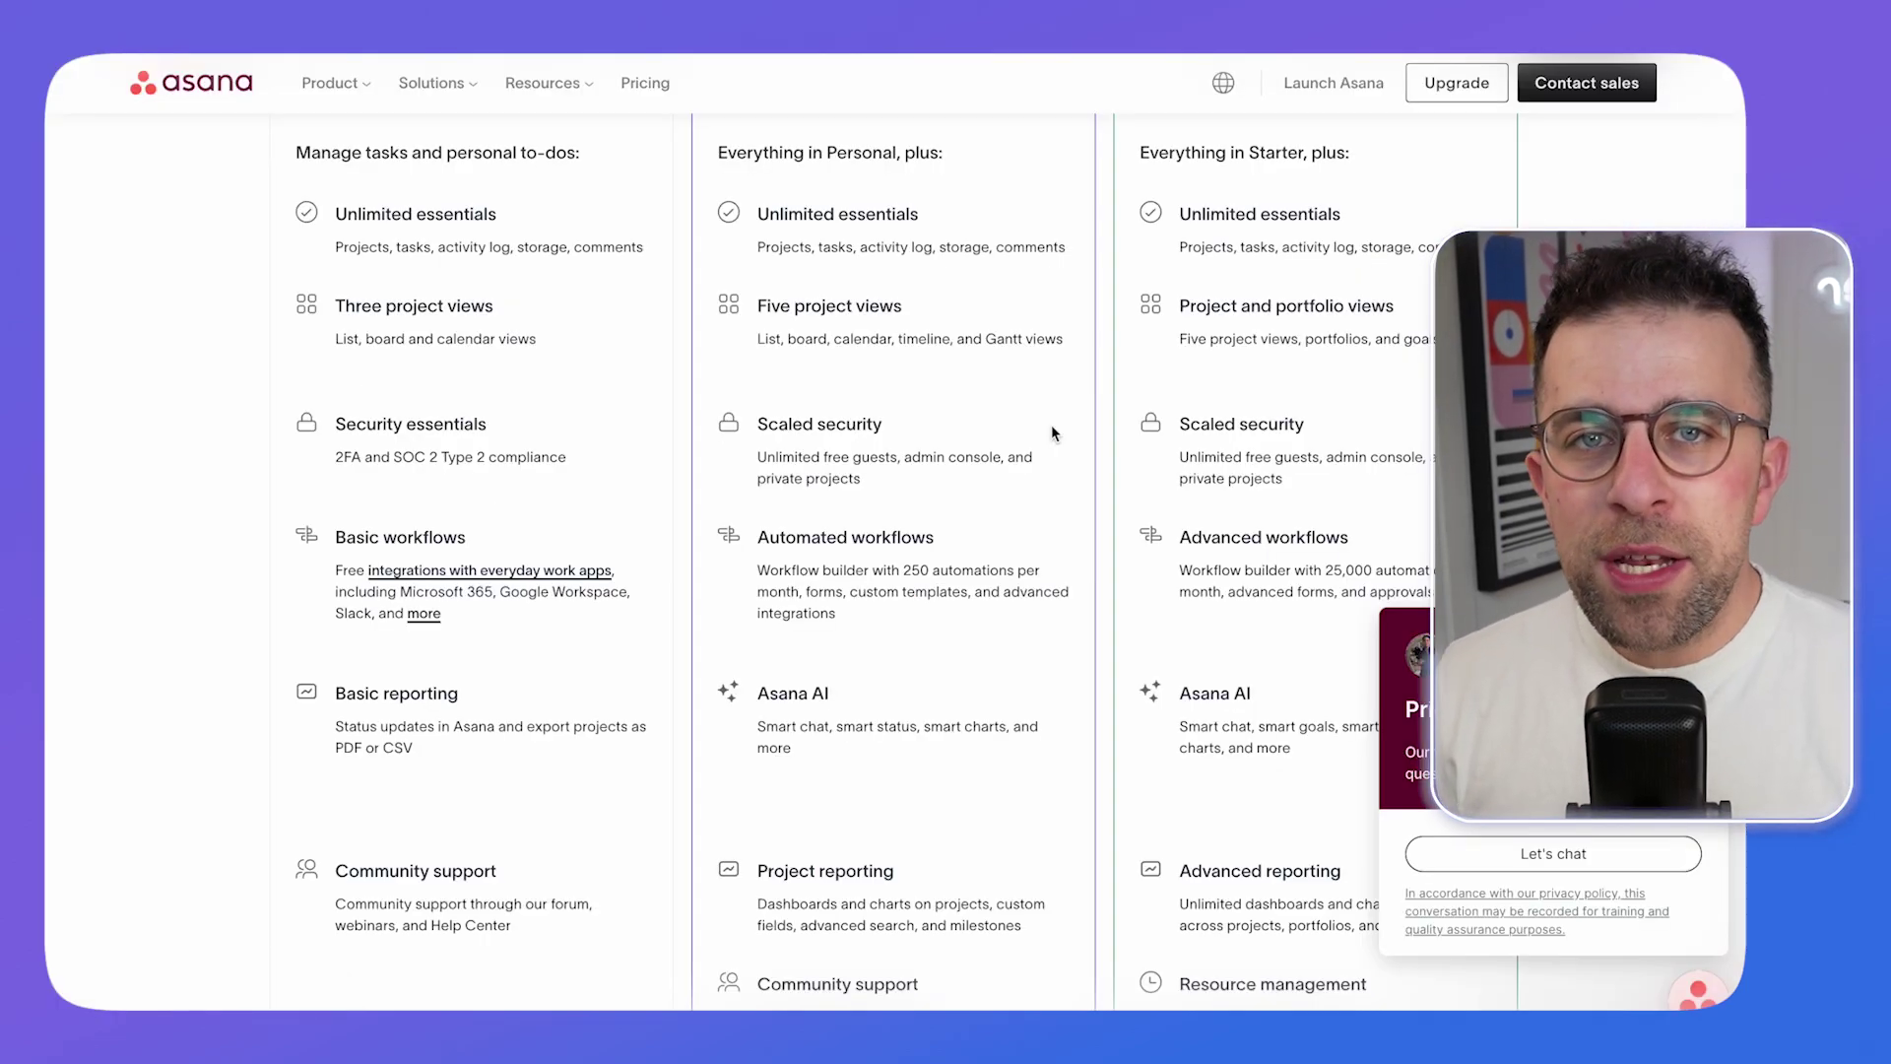
{"action": "scroll", "coordinate": [1054, 444], "scroll_direction": "up", "scroll_amount": 1}
{"action": "scroll", "coordinate": [1059, 463], "scroll_direction": "up", "scroll_amount": 5}
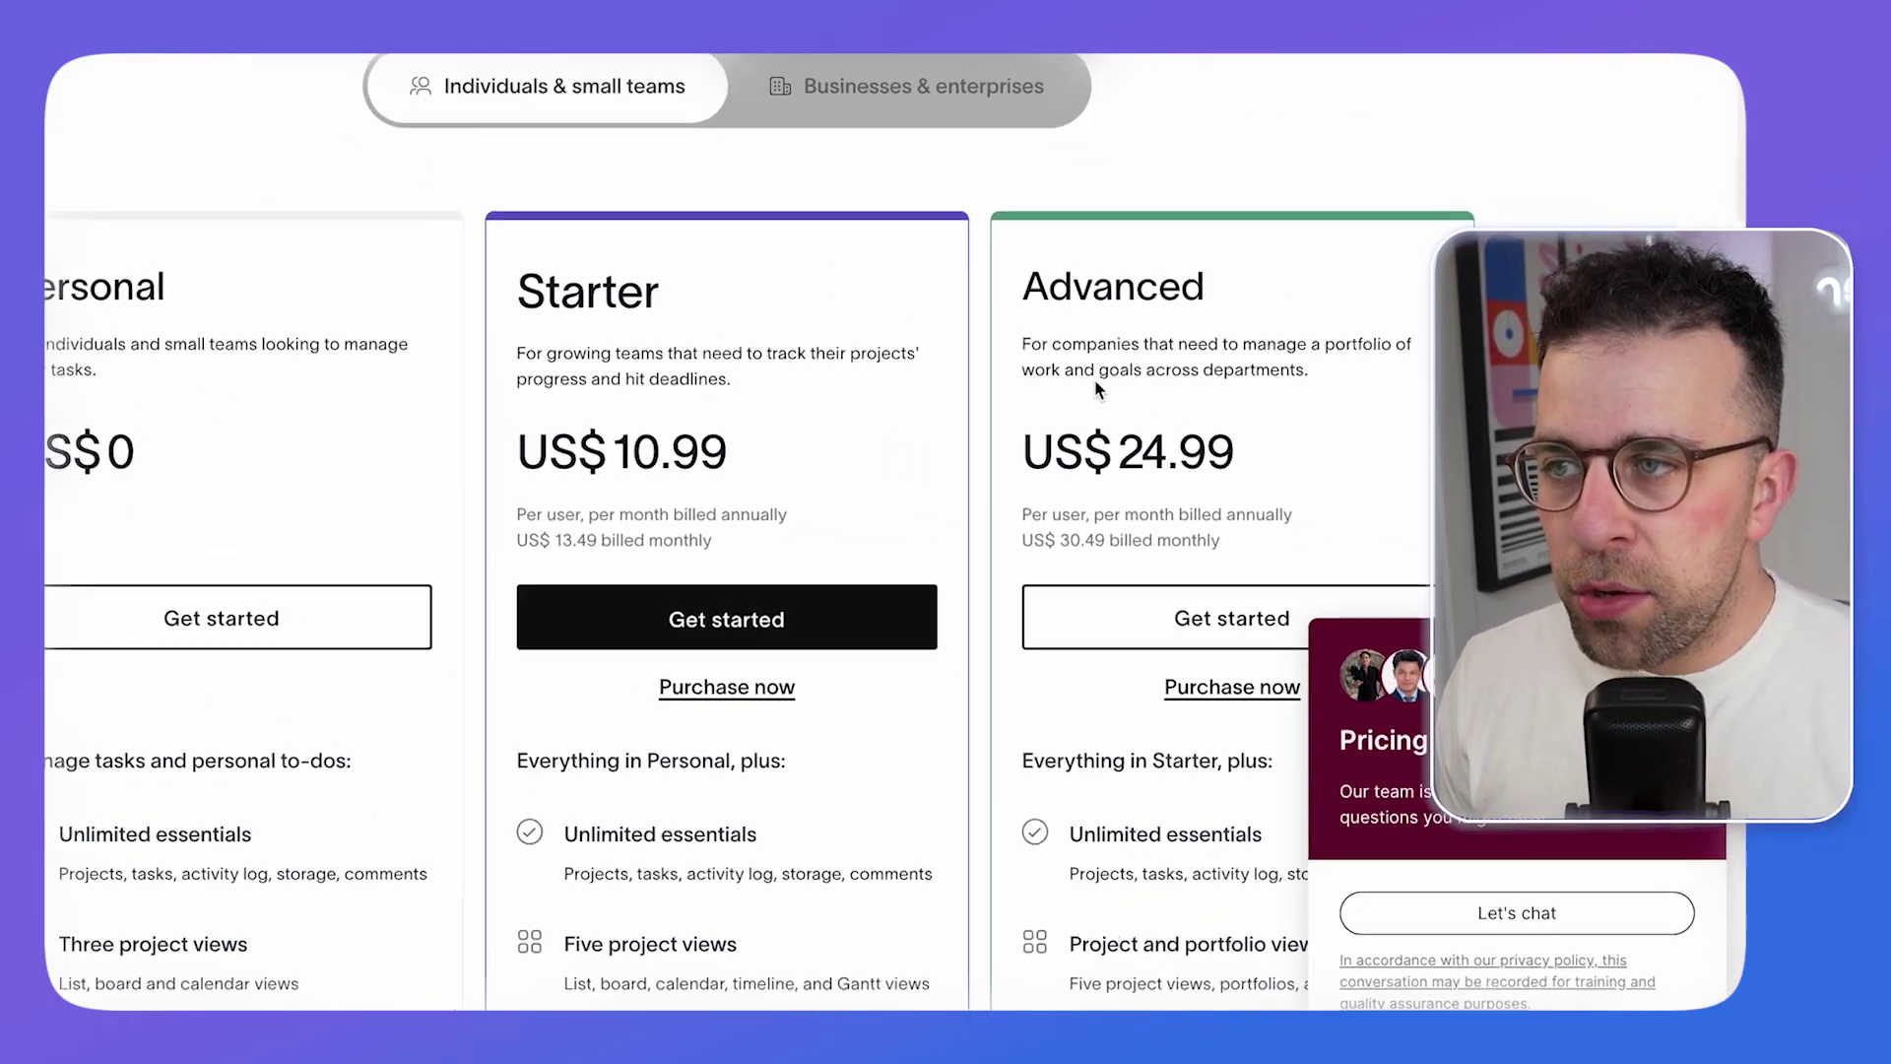
{"action": "scroll", "coordinate": [1005, 294], "scroll_direction": "down", "scroll_amount": 1}
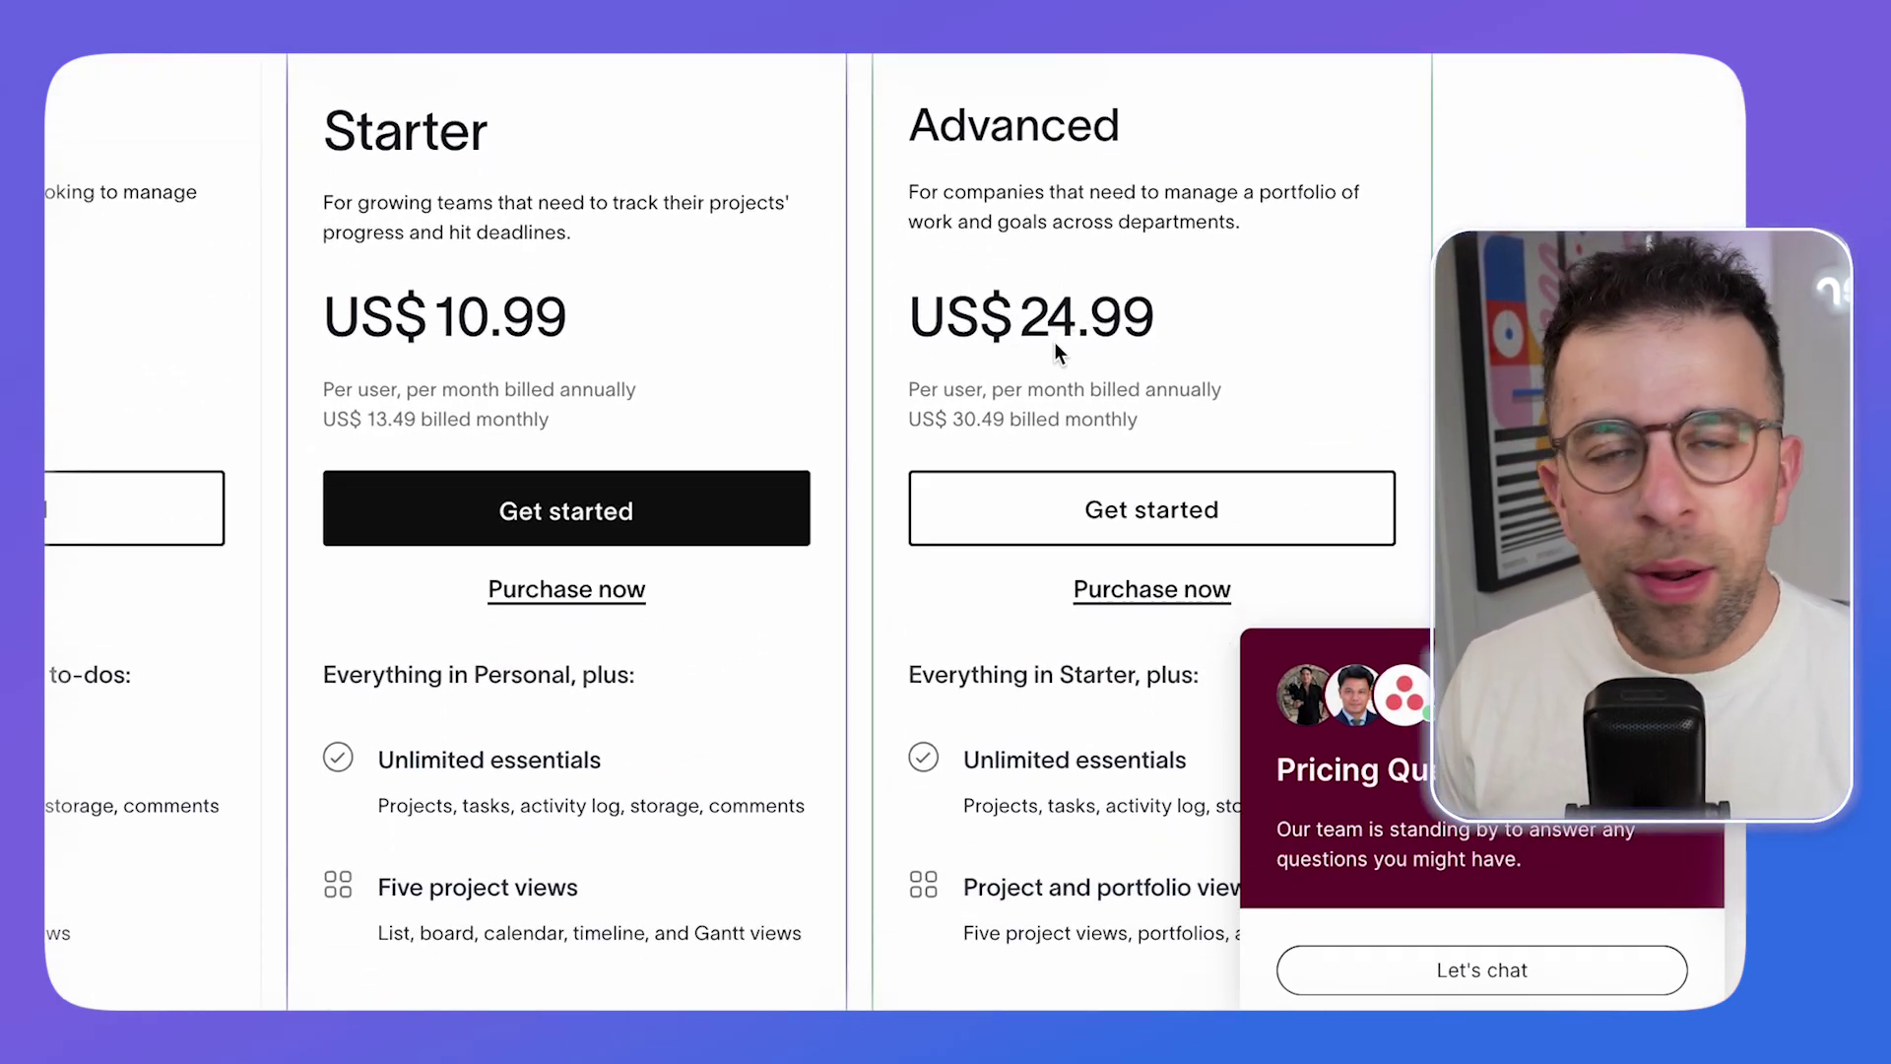
{"action": "scroll", "coordinate": [1054, 341], "scroll_direction": "up", "scroll_amount": 3}
{"action": "scroll", "coordinate": [1335, 693], "scroll_direction": "down", "scroll_amount": 5}
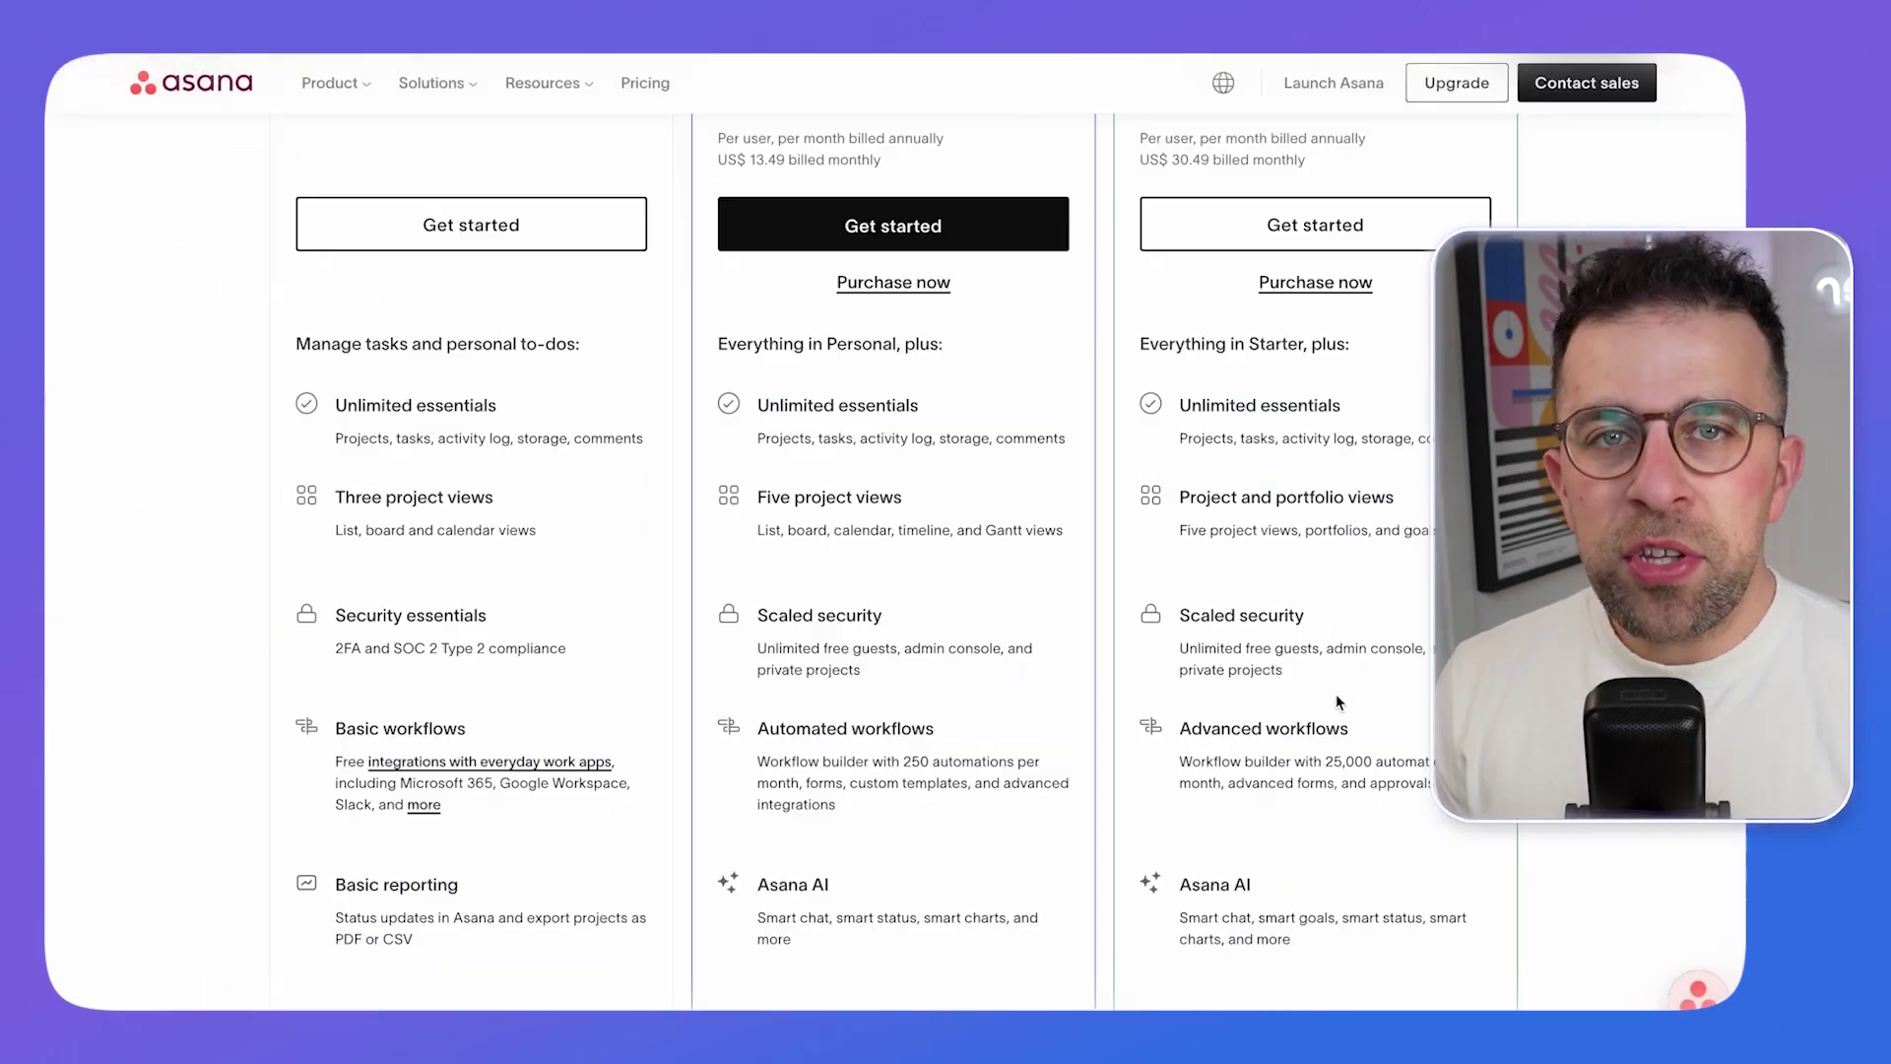
{"action": "scroll", "coordinate": [1335, 835], "scroll_direction": "down", "scroll_amount": 1}
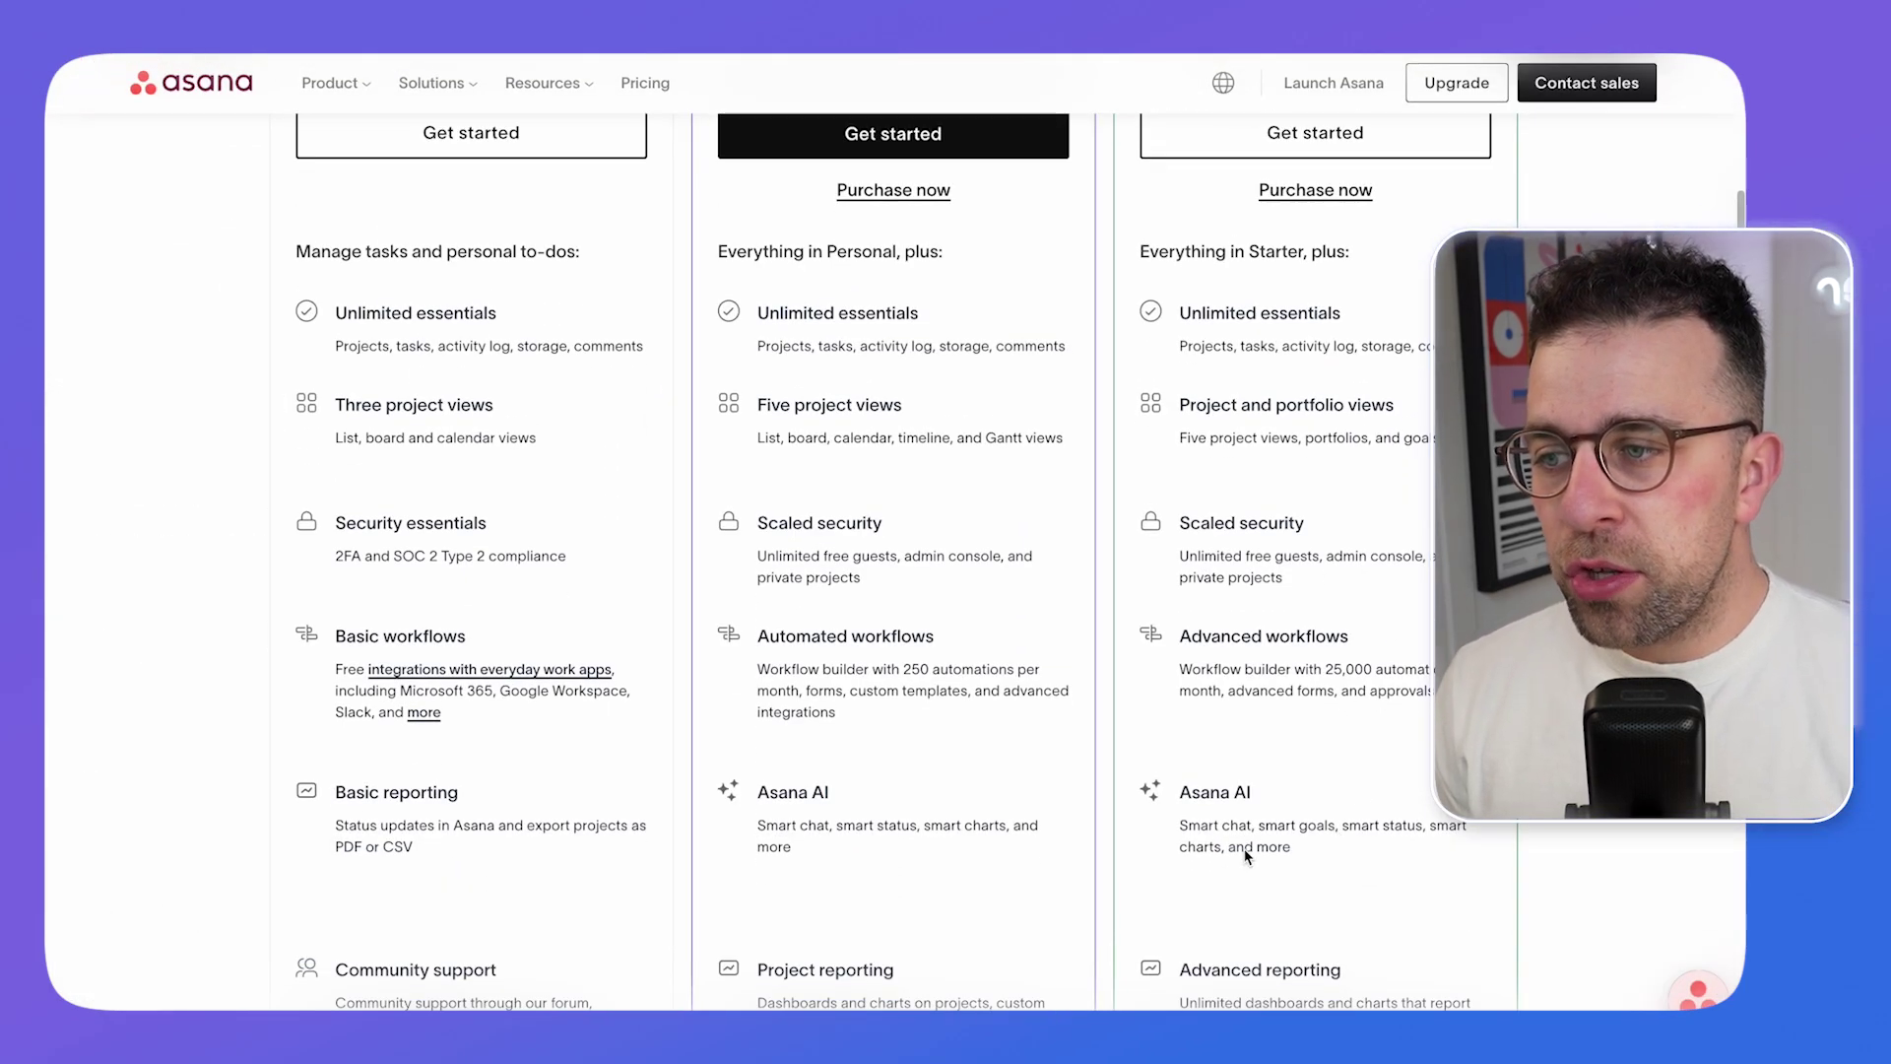
{"action": "scroll", "coordinate": [1245, 857], "scroll_direction": "down", "scroll_amount": 2}
{"action": "scroll", "coordinate": [1255, 845], "scroll_direction": "down", "scroll_amount": 2}
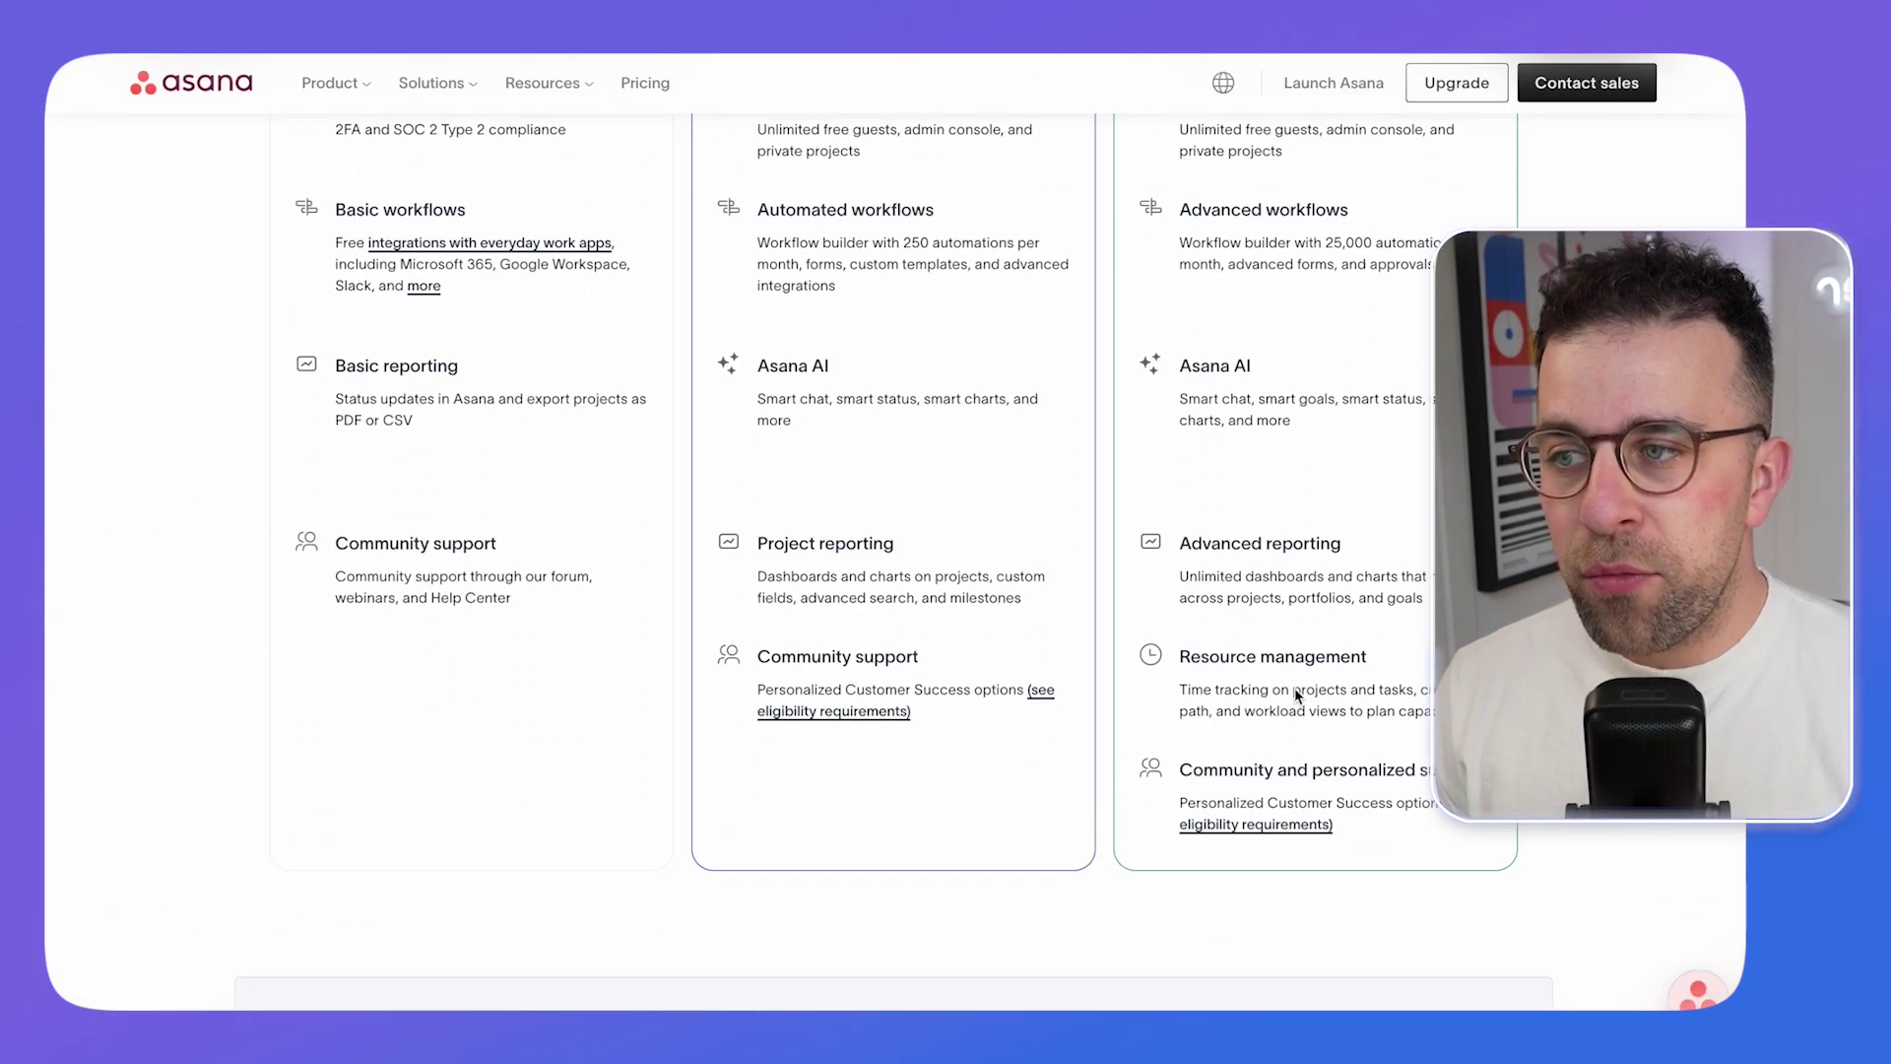
{"action": "scroll", "coordinate": [1294, 688], "scroll_direction": "up", "scroll_amount": 1}
{"action": "scroll", "coordinate": [1307, 670], "scroll_direction": "up", "scroll_amount": 4}
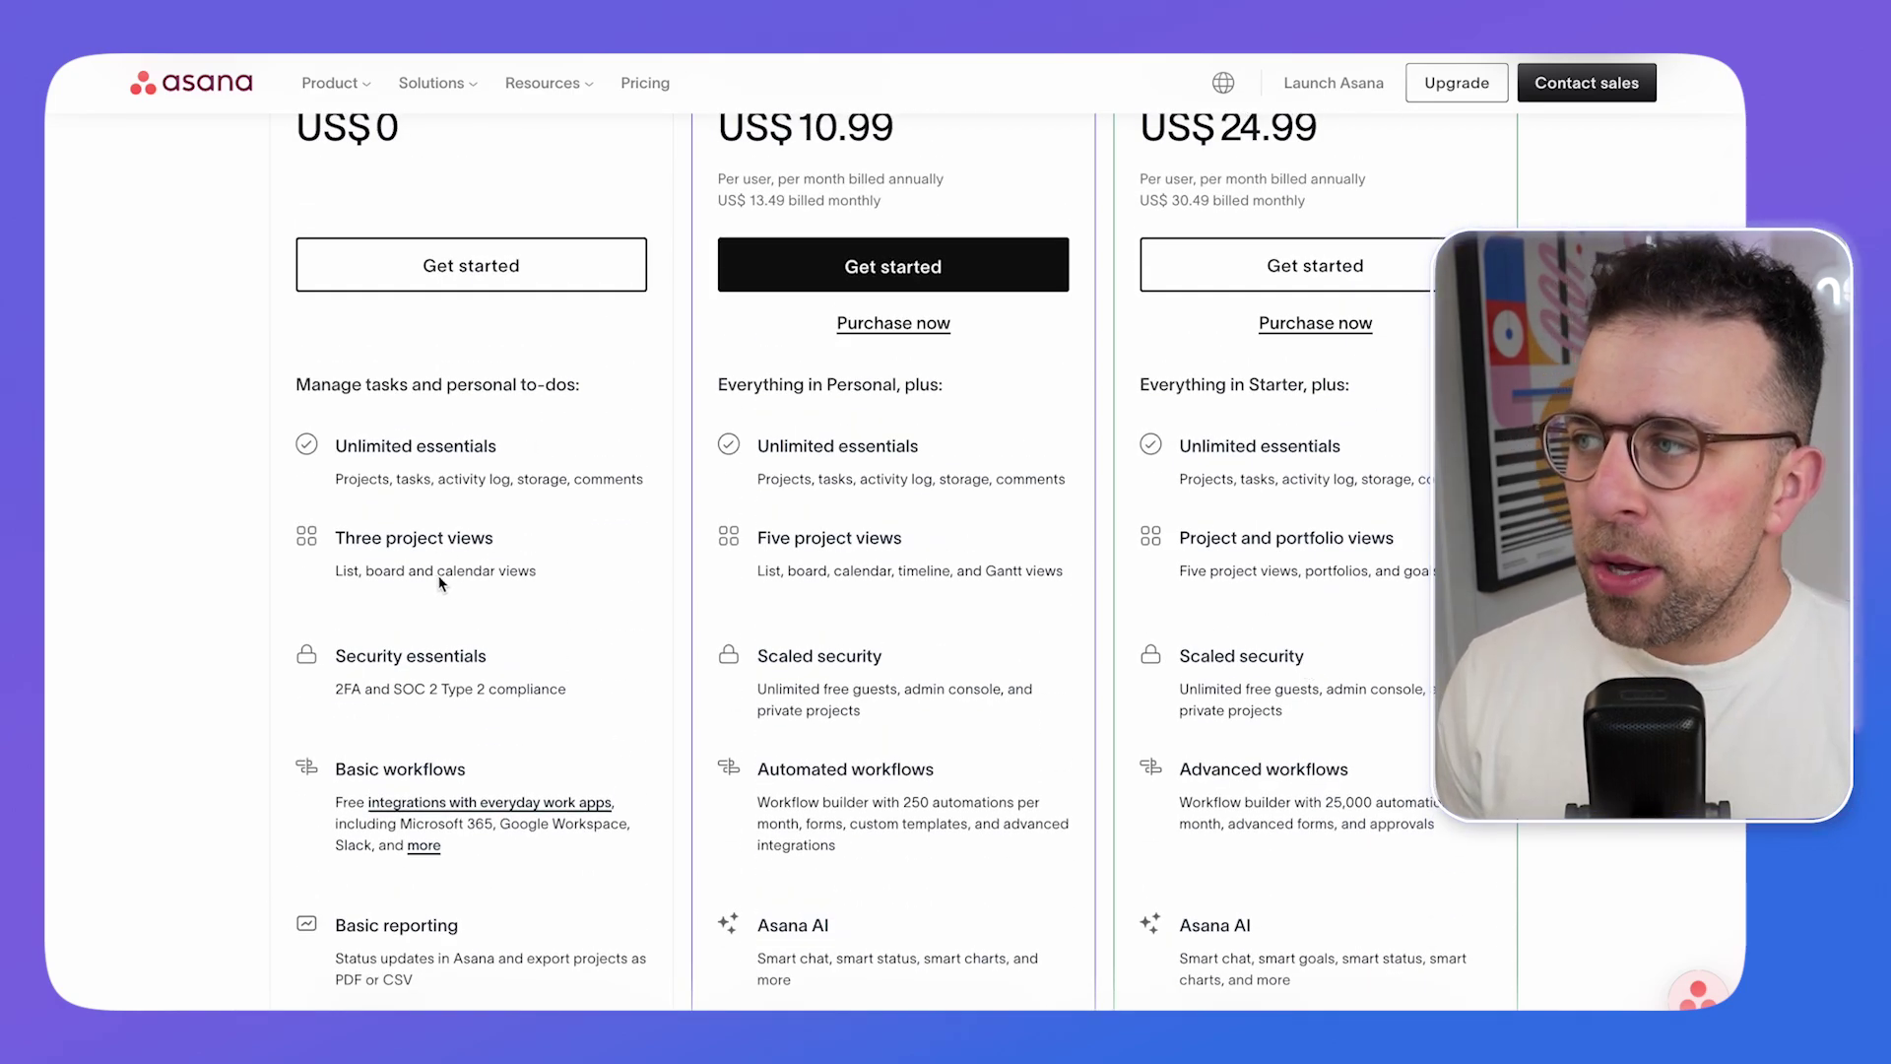
{"action": "scroll", "coordinate": [441, 583], "scroll_direction": "up", "scroll_amount": 1}
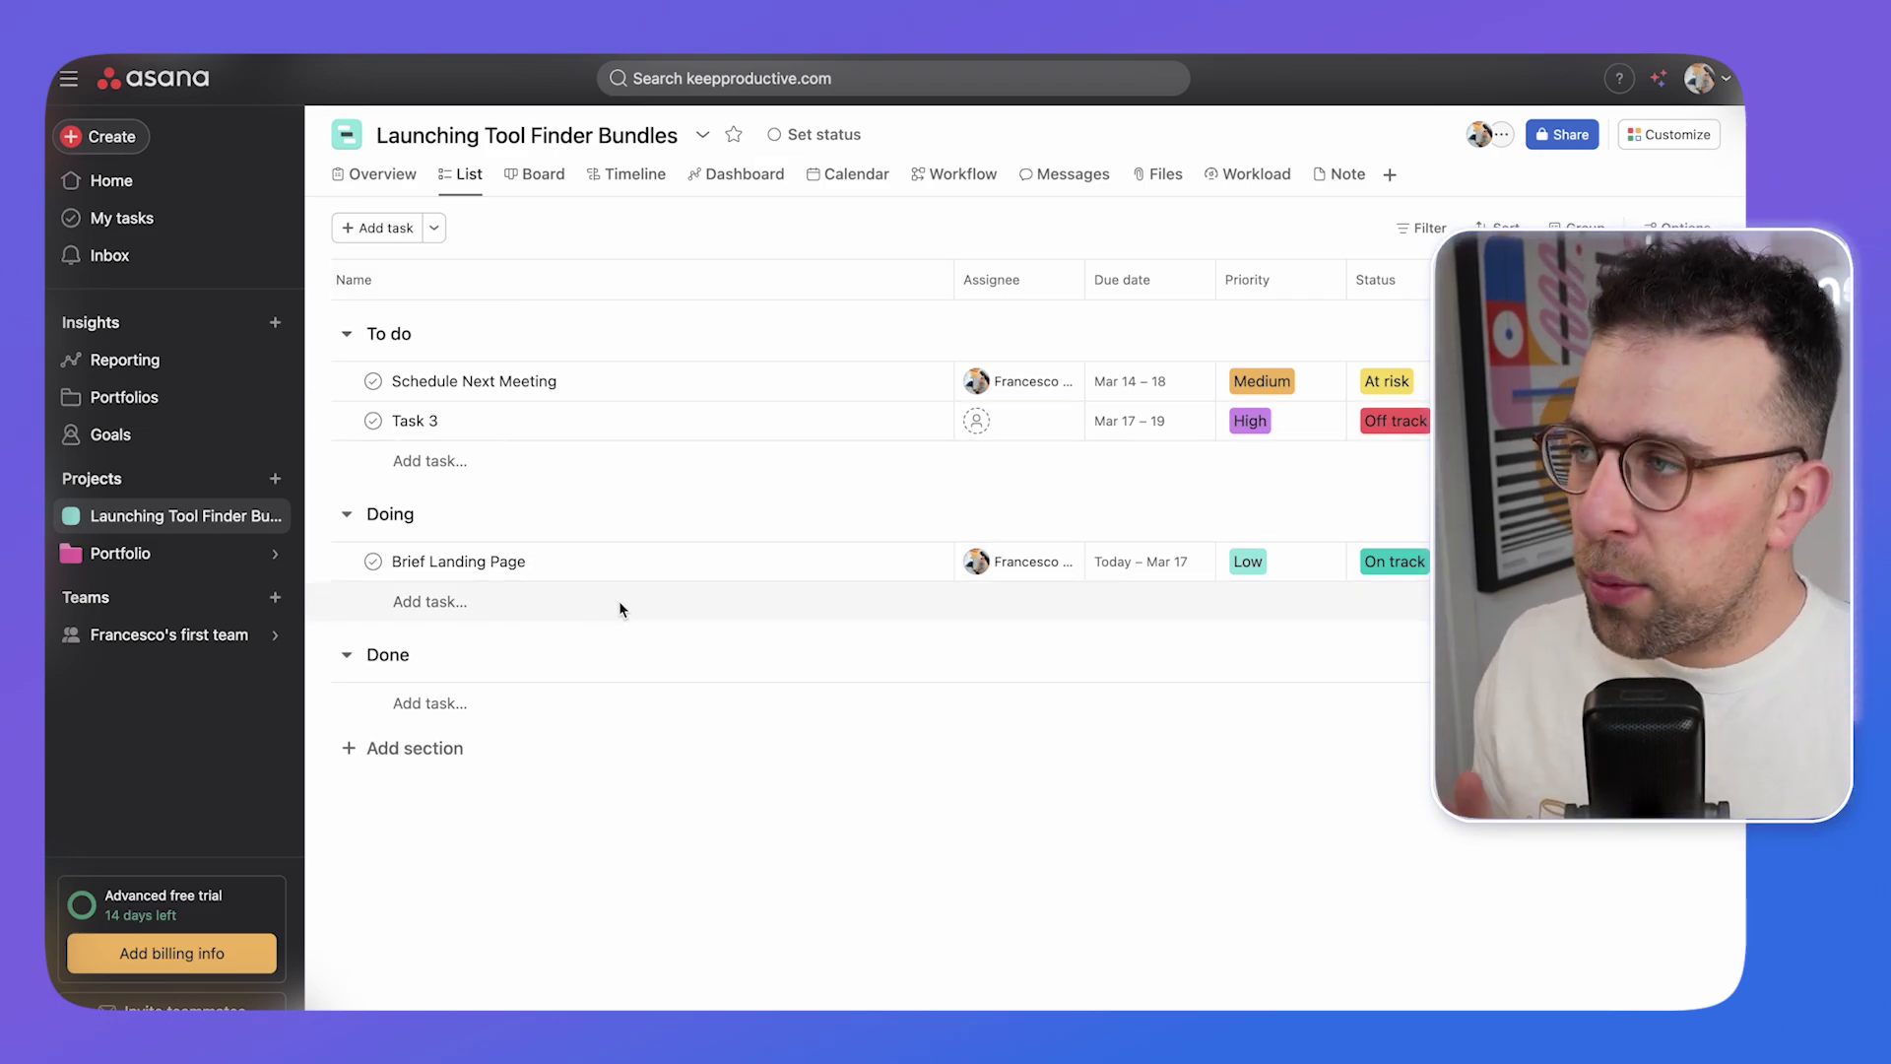
- Show the Launching Tool Finder Bundles Overview with its description, roles, goals and status panel
{"action": "left_click", "coordinate": [392, 189]}
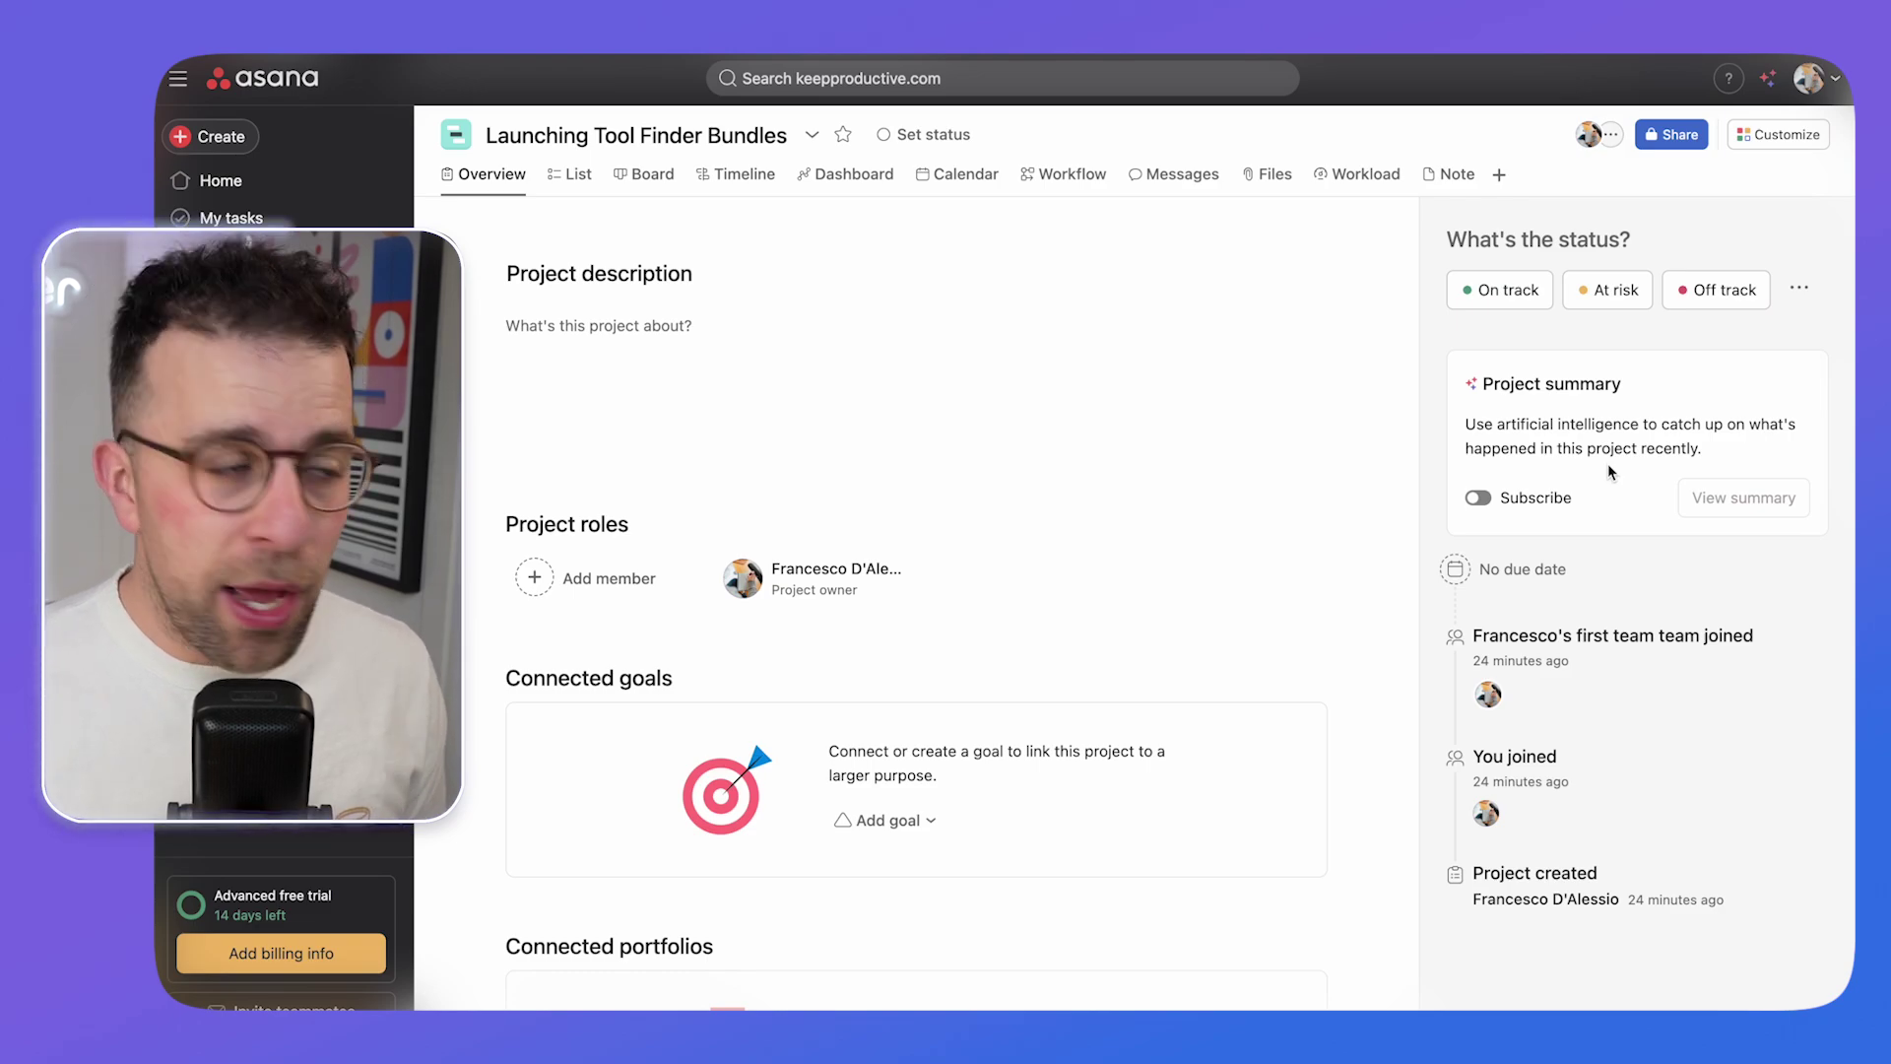
- Set the project's date range to March 14–21, 2025, then return to the List view
{"action": "scroll", "coordinate": [1052, 587], "scroll_direction": "down", "scroll_amount": 3}
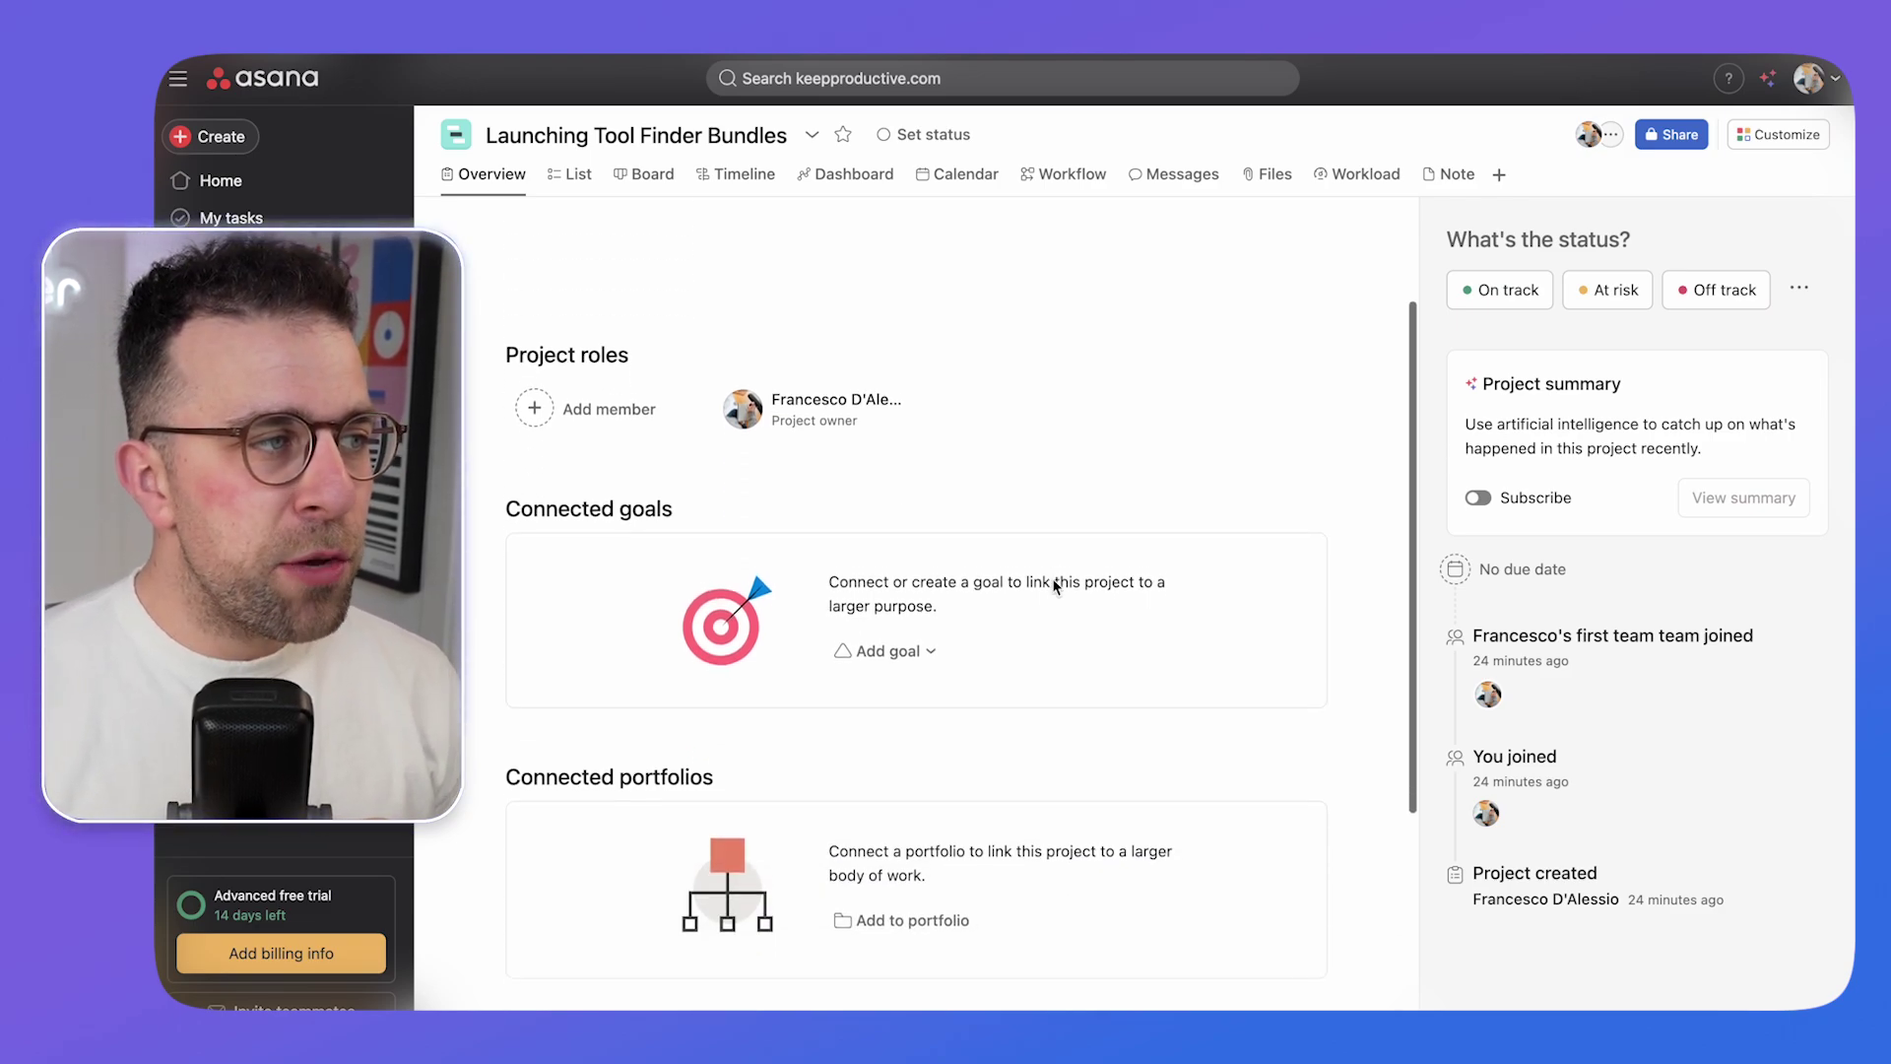
{"action": "scroll", "coordinate": [690, 473], "scroll_direction": "down", "scroll_amount": 1}
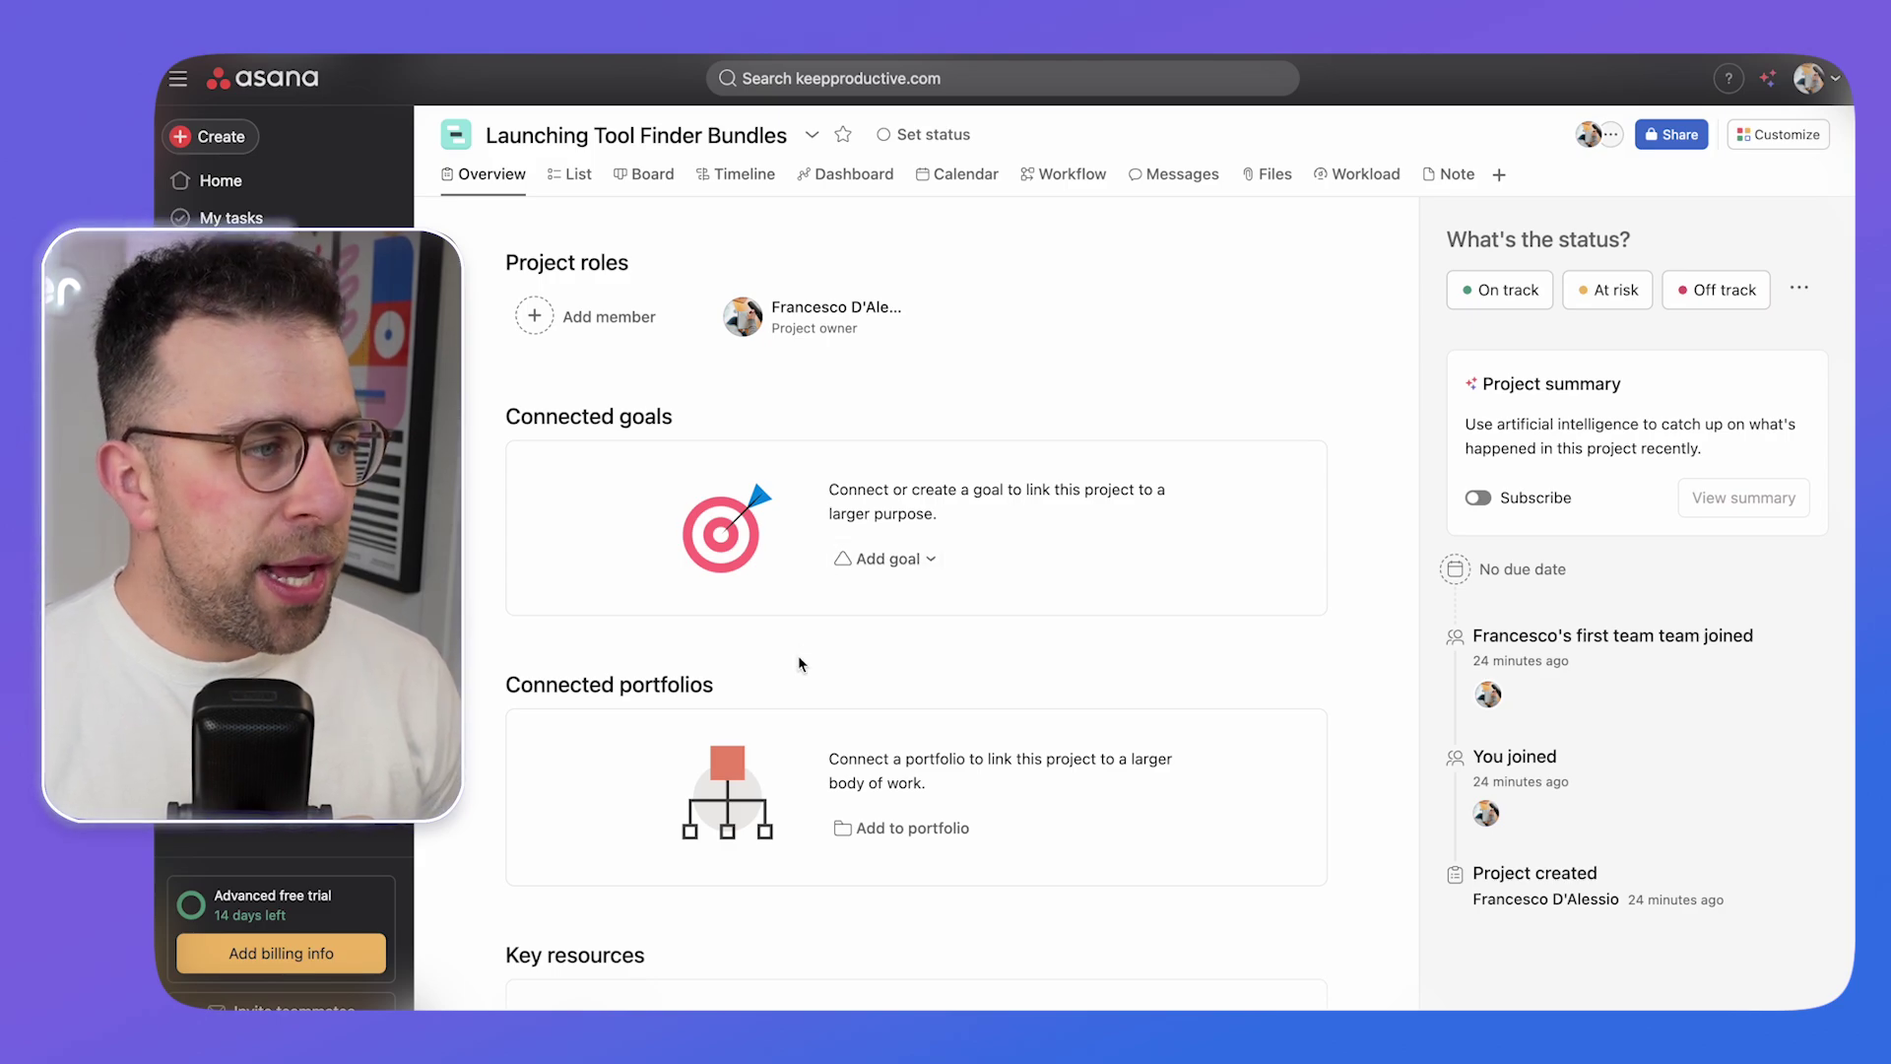
{"action": "scroll", "coordinate": [798, 654], "scroll_direction": "down", "scroll_amount": 4}
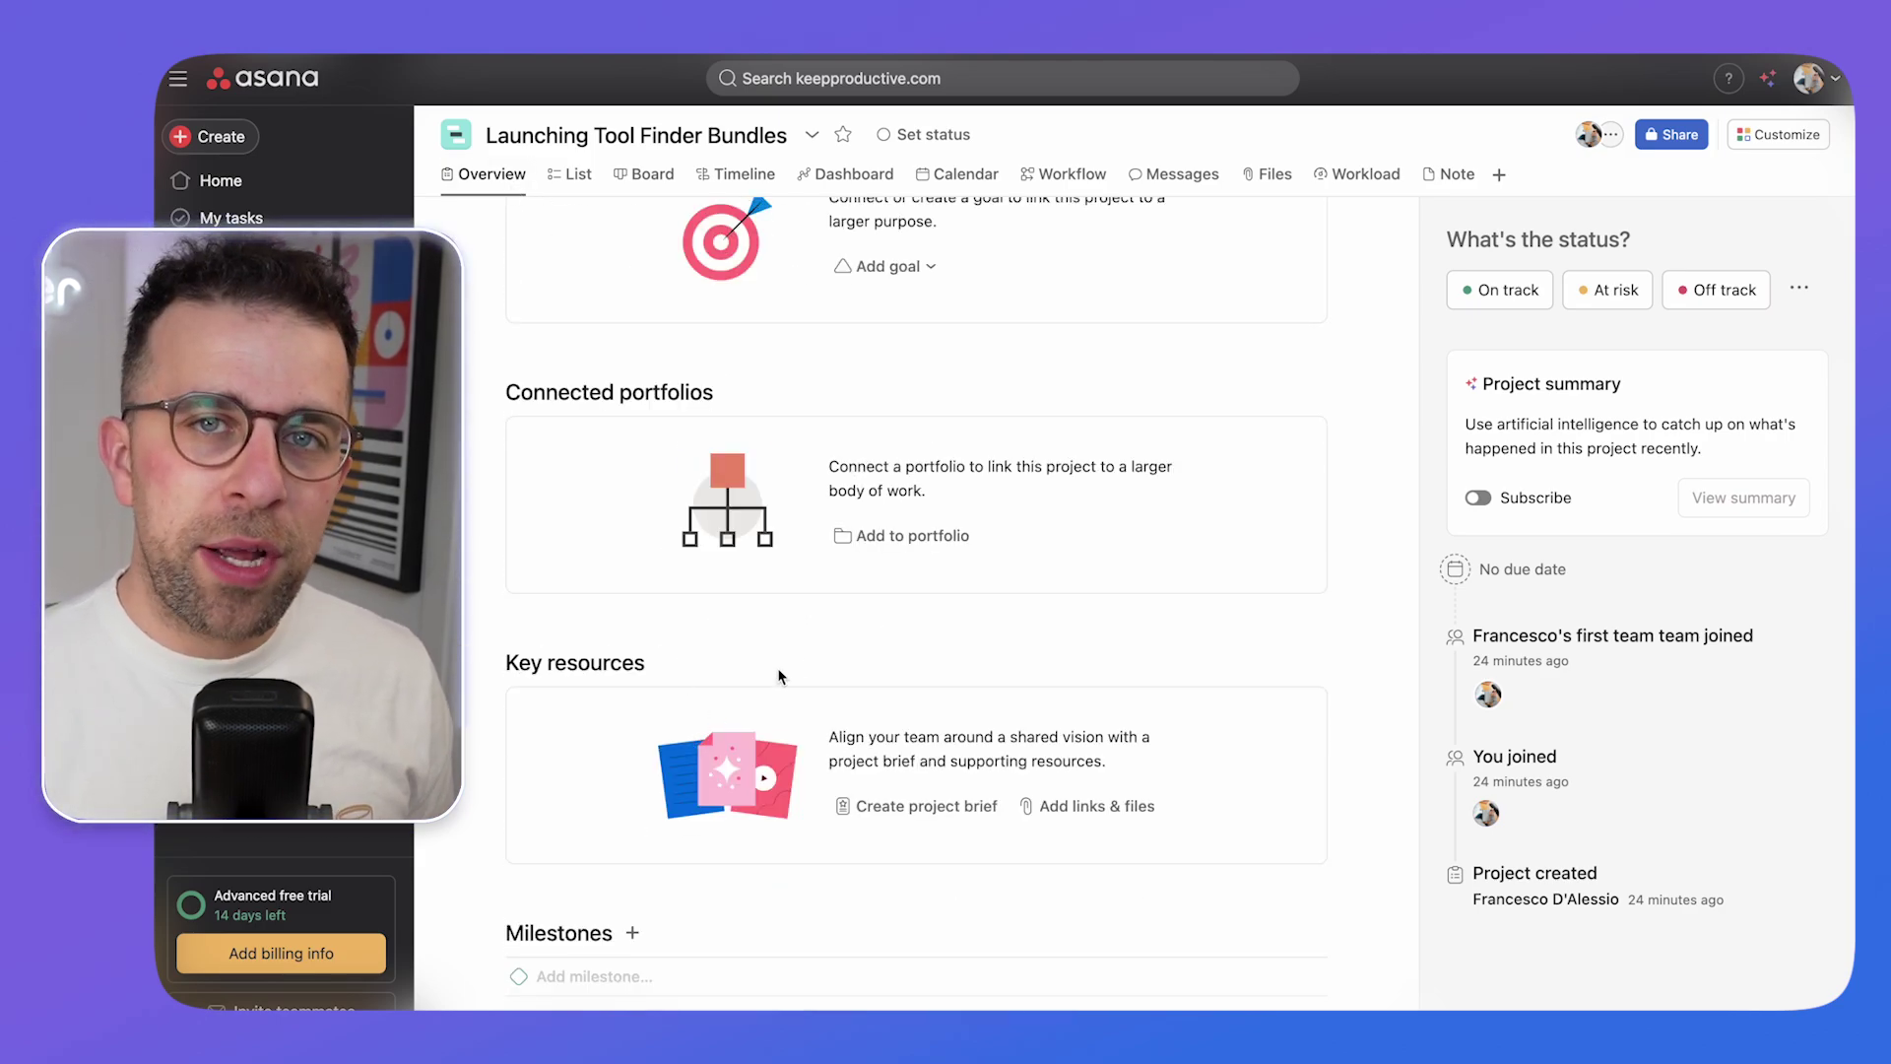
{"action": "scroll", "coordinate": [778, 675], "scroll_direction": "up", "scroll_amount": 8}
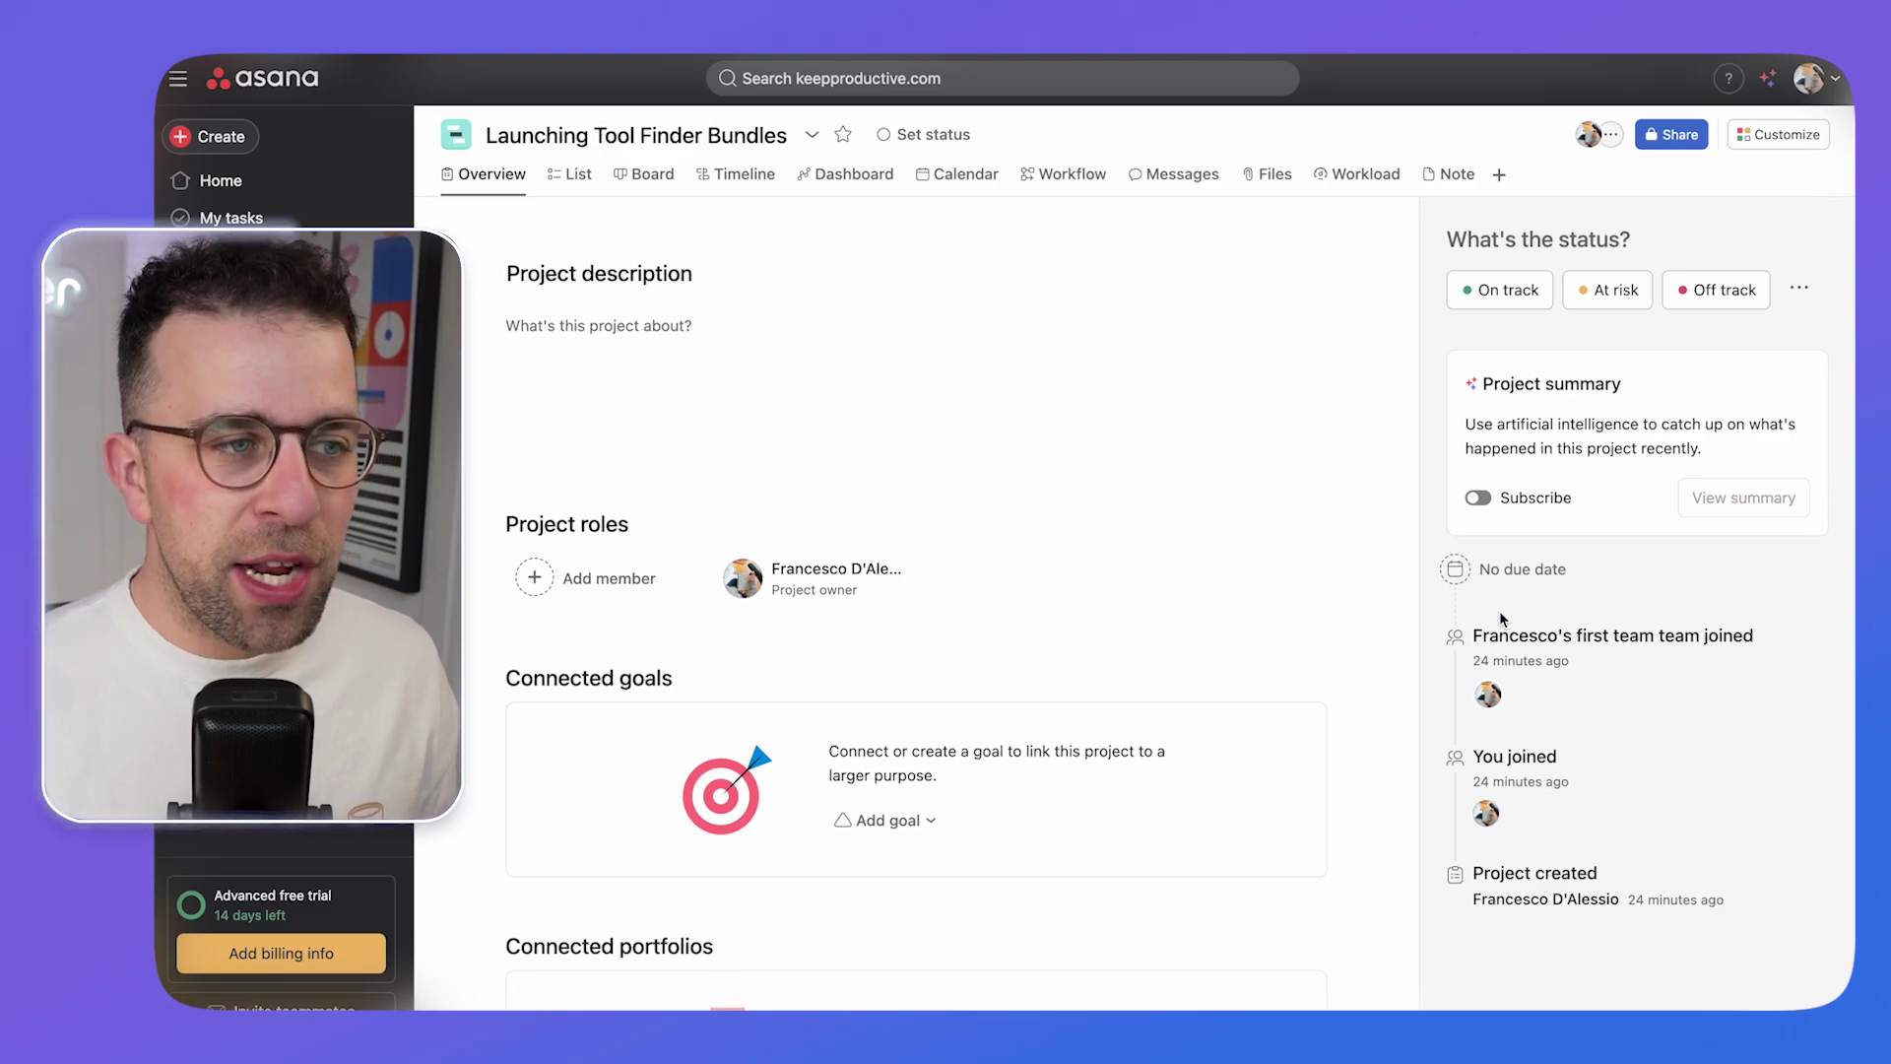
{"action": "left_click", "coordinate": [1507, 569]}
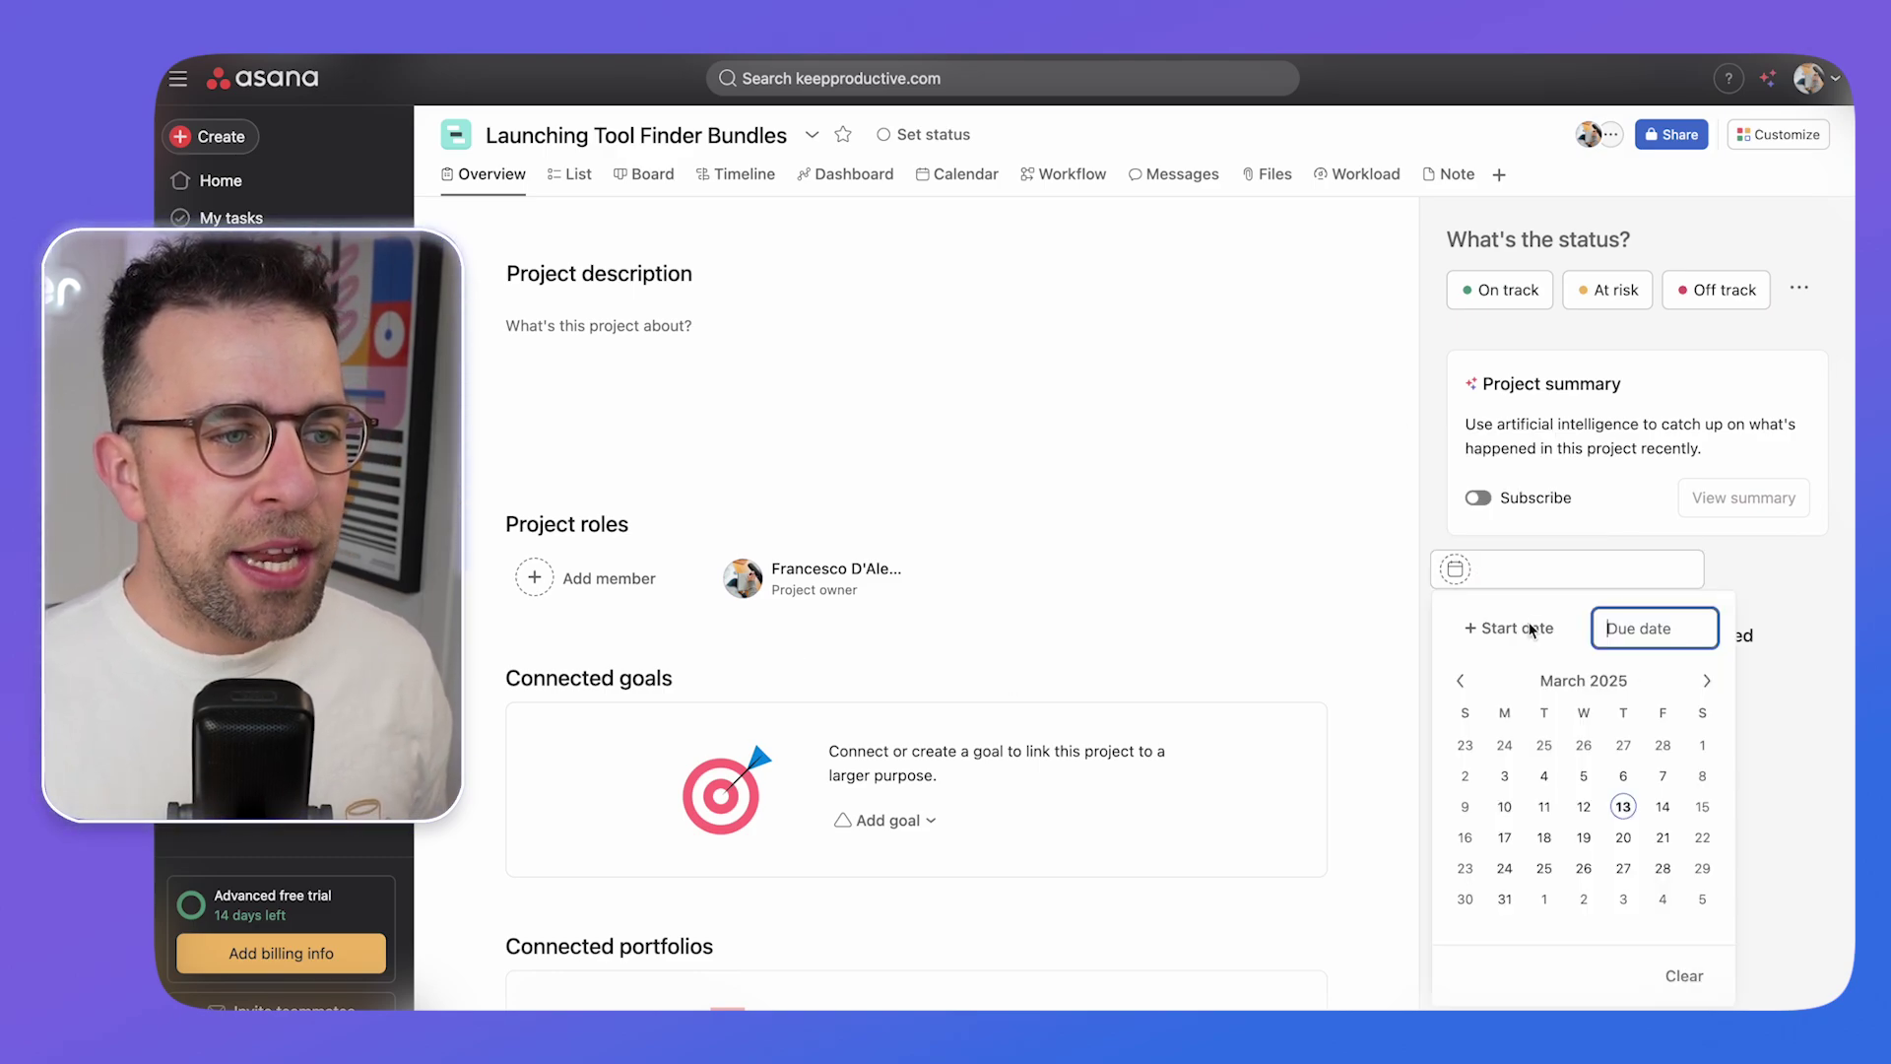
{"action": "left_click", "coordinate": [1664, 808]}
{"action": "left_click", "coordinate": [1663, 836]}
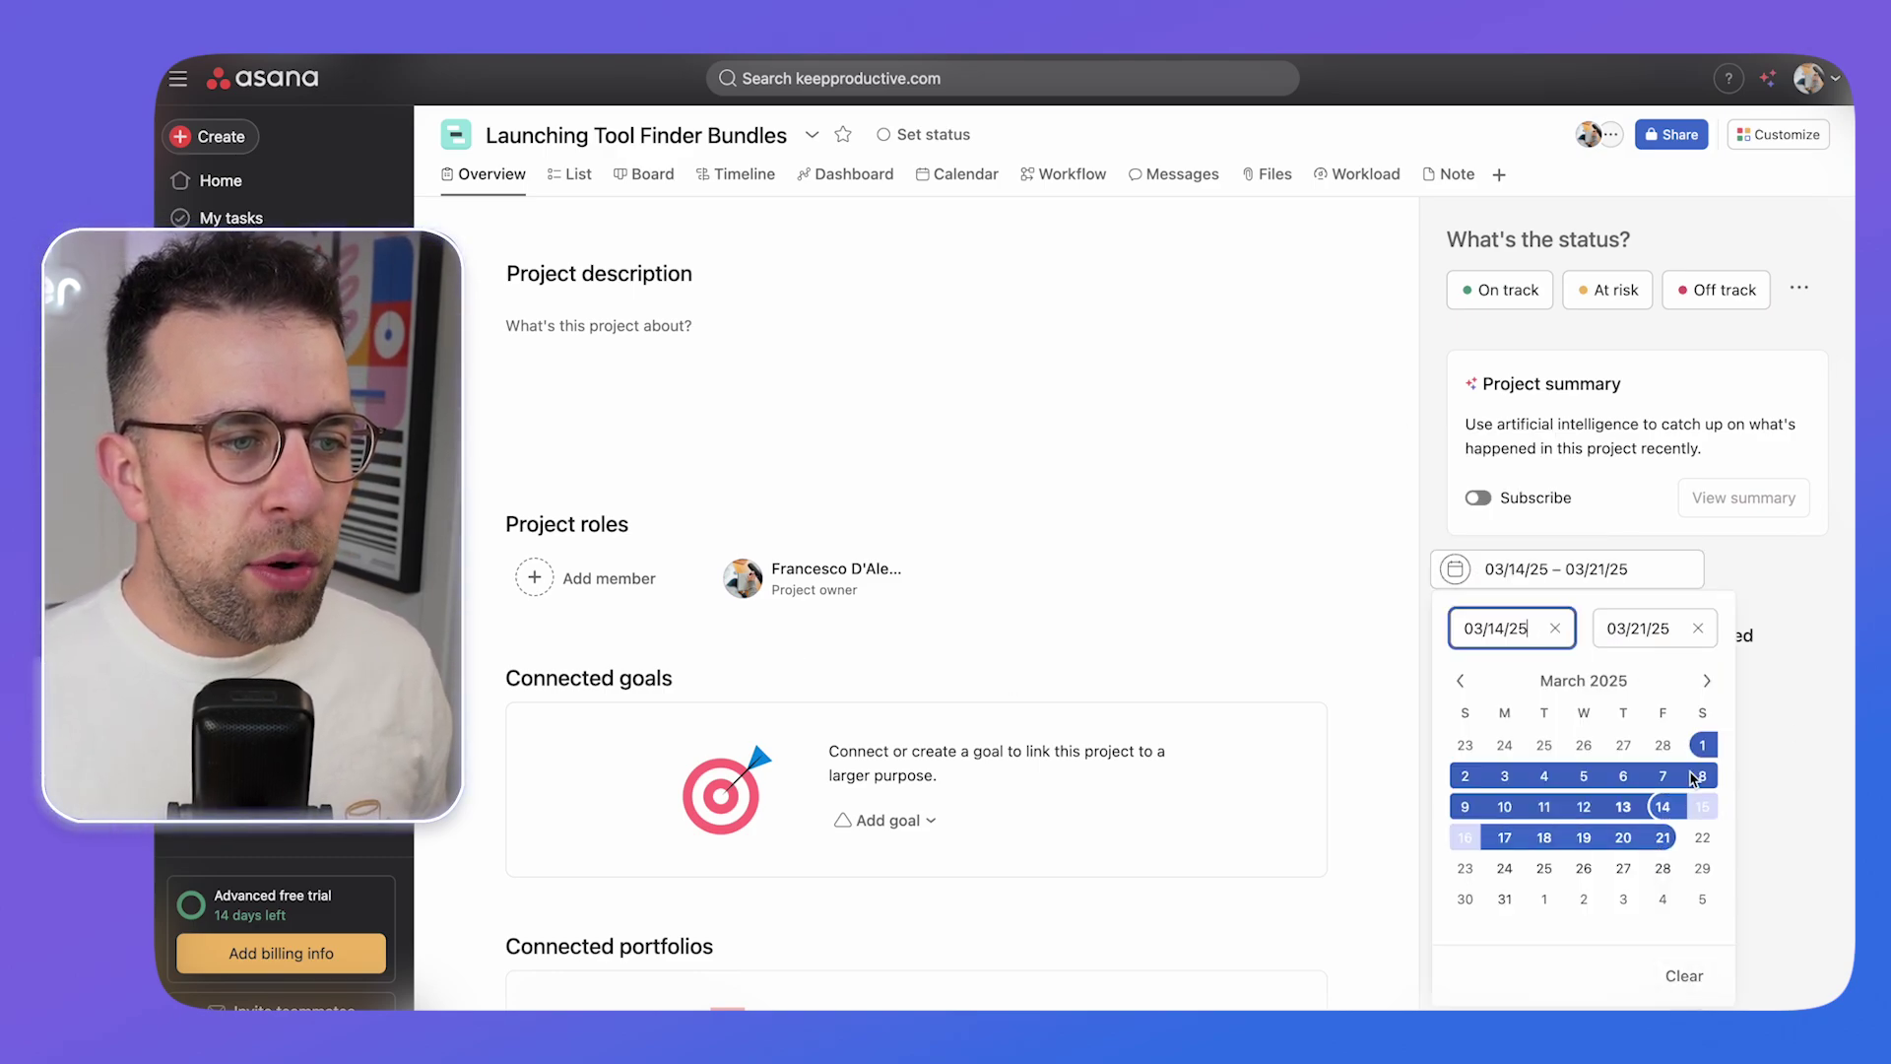
{"action": "left_click", "coordinate": [1786, 862]}
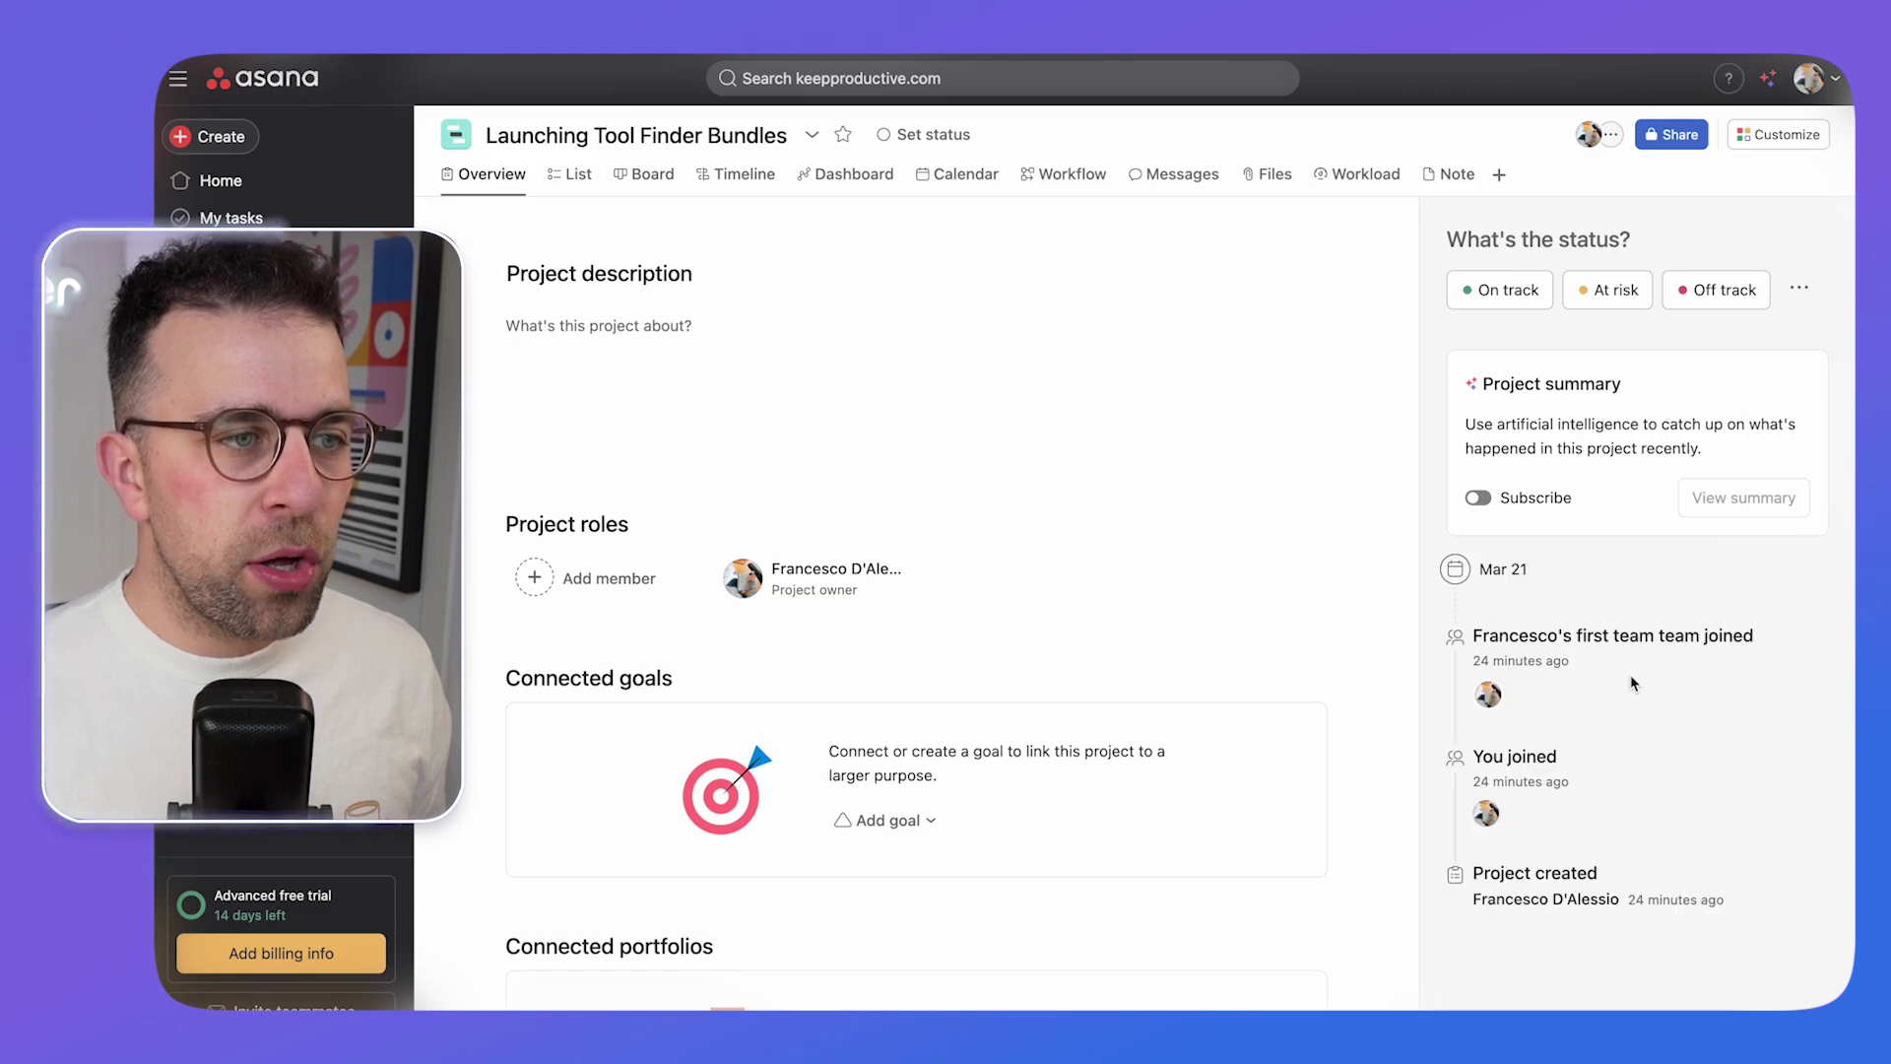
{"action": "left_click", "coordinate": [572, 175]}
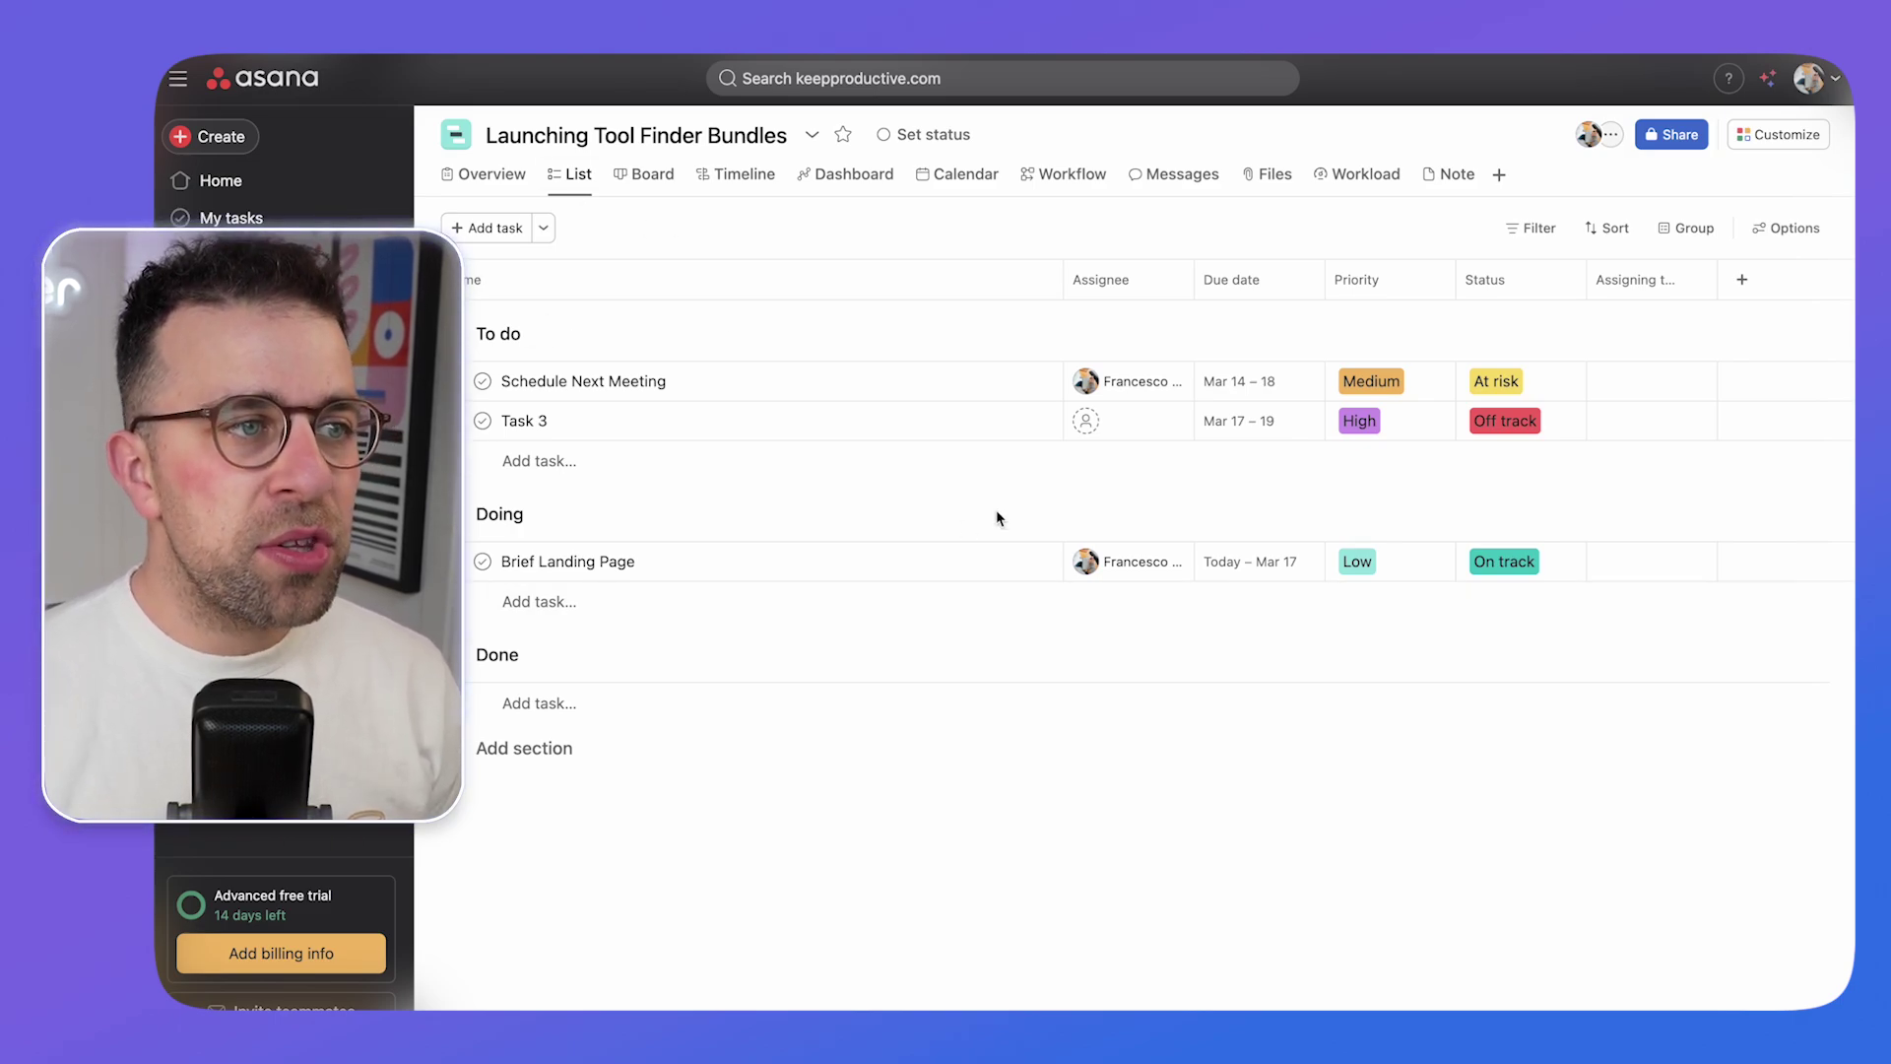
- Browse the + Add field library and new-field setup, then cancel without creating a field
{"action": "left_click", "coordinate": [1741, 280]}
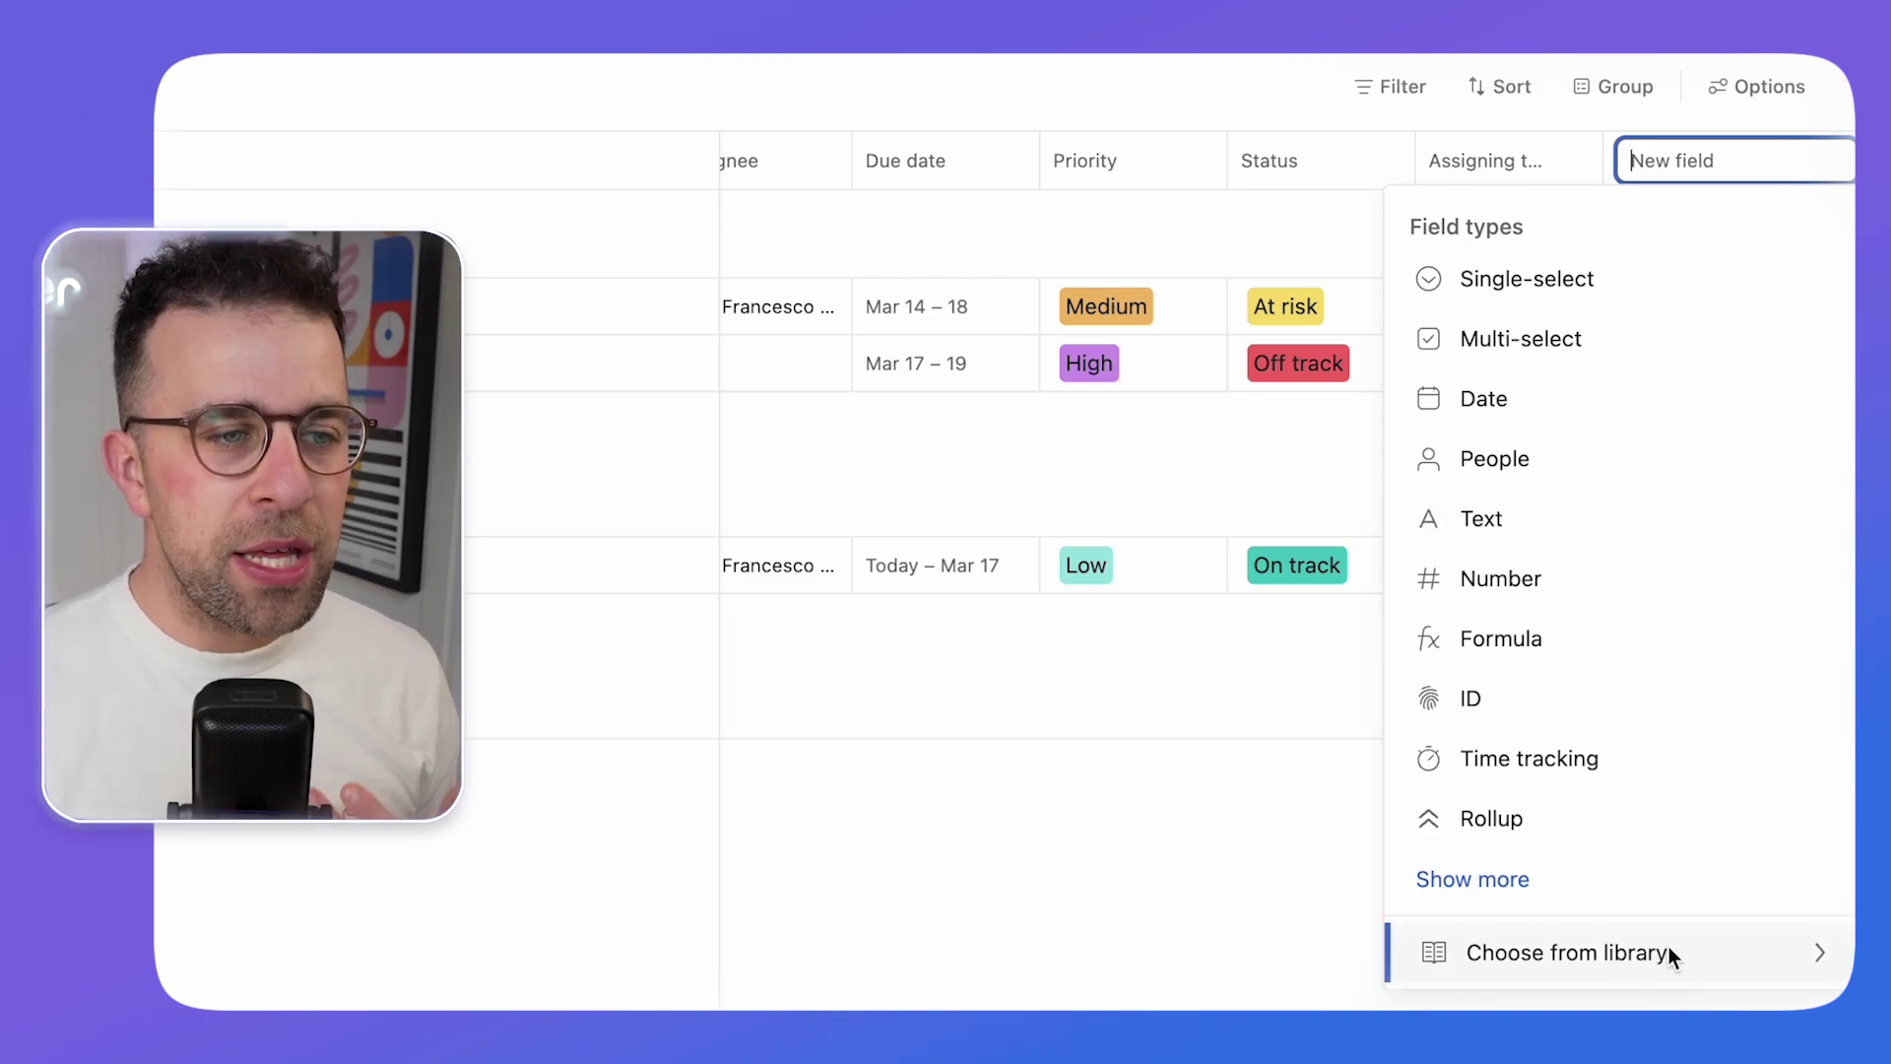
{"action": "left_click", "coordinate": [1669, 952]}
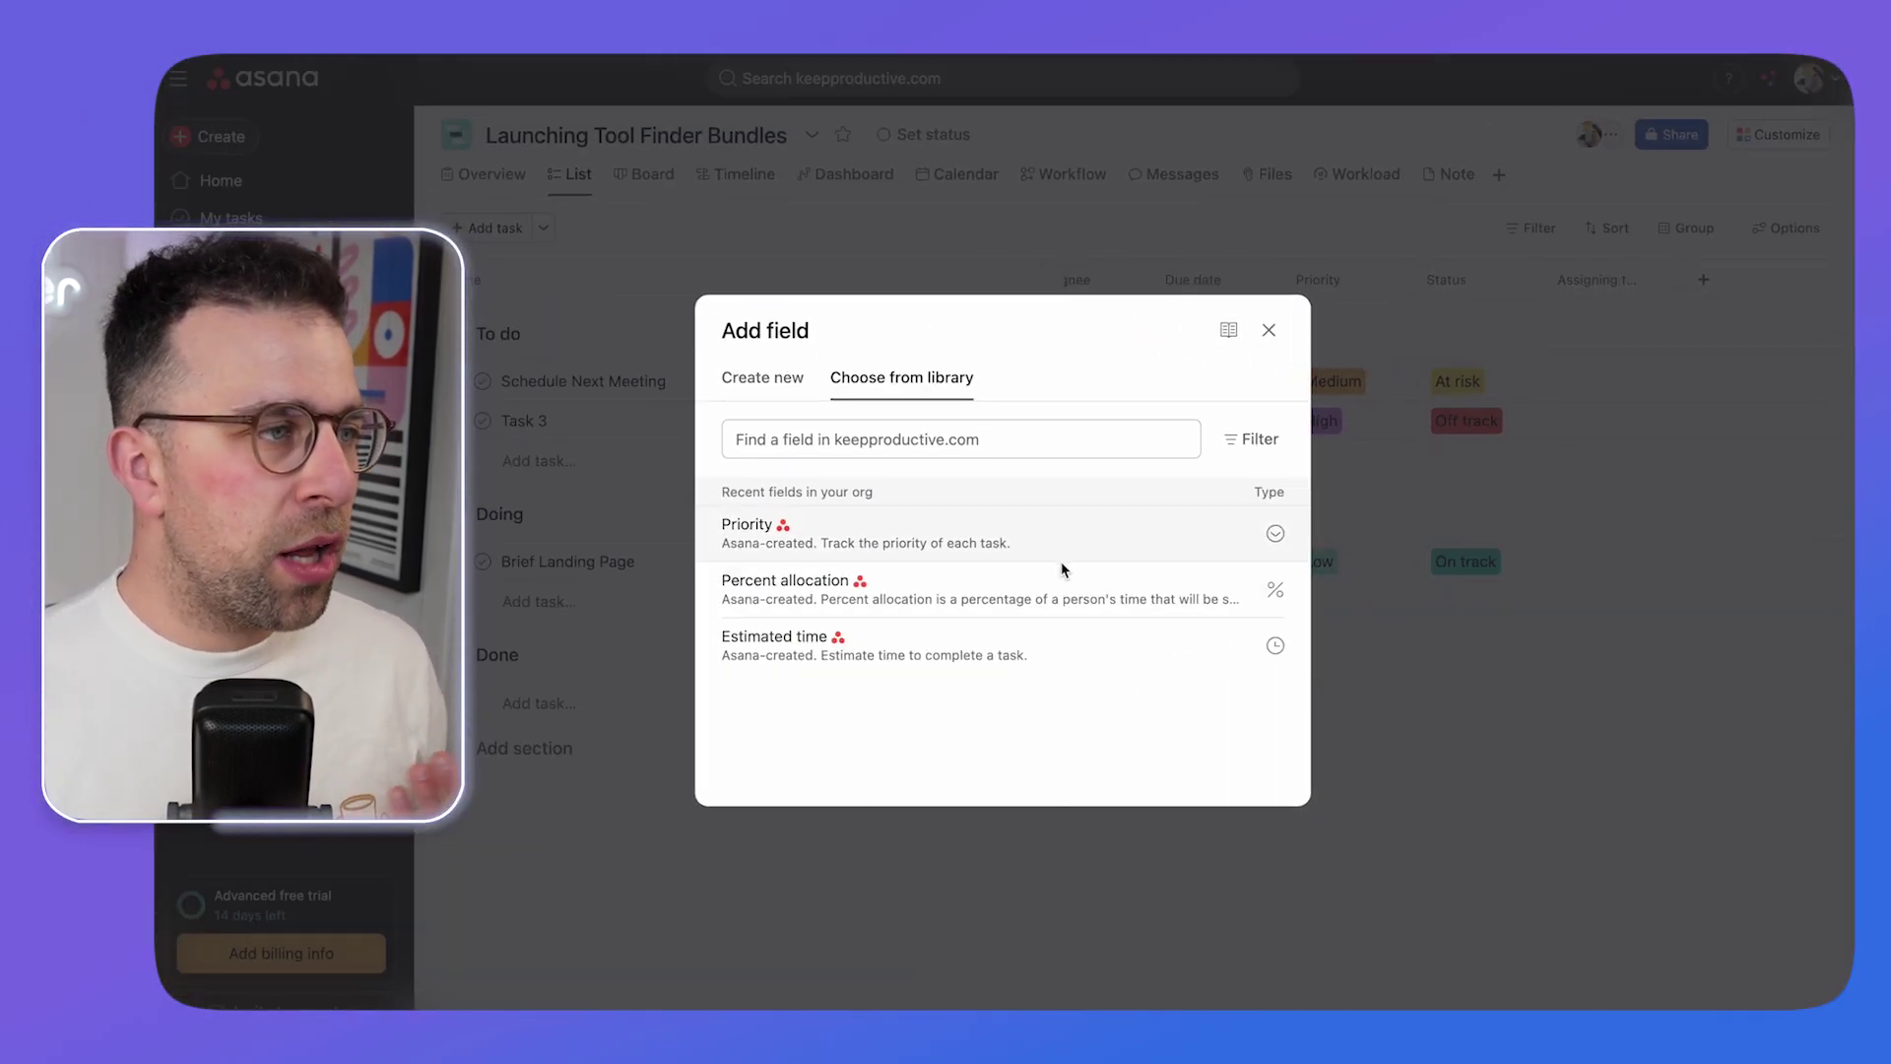
{"action": "left_click", "coordinate": [760, 372]}
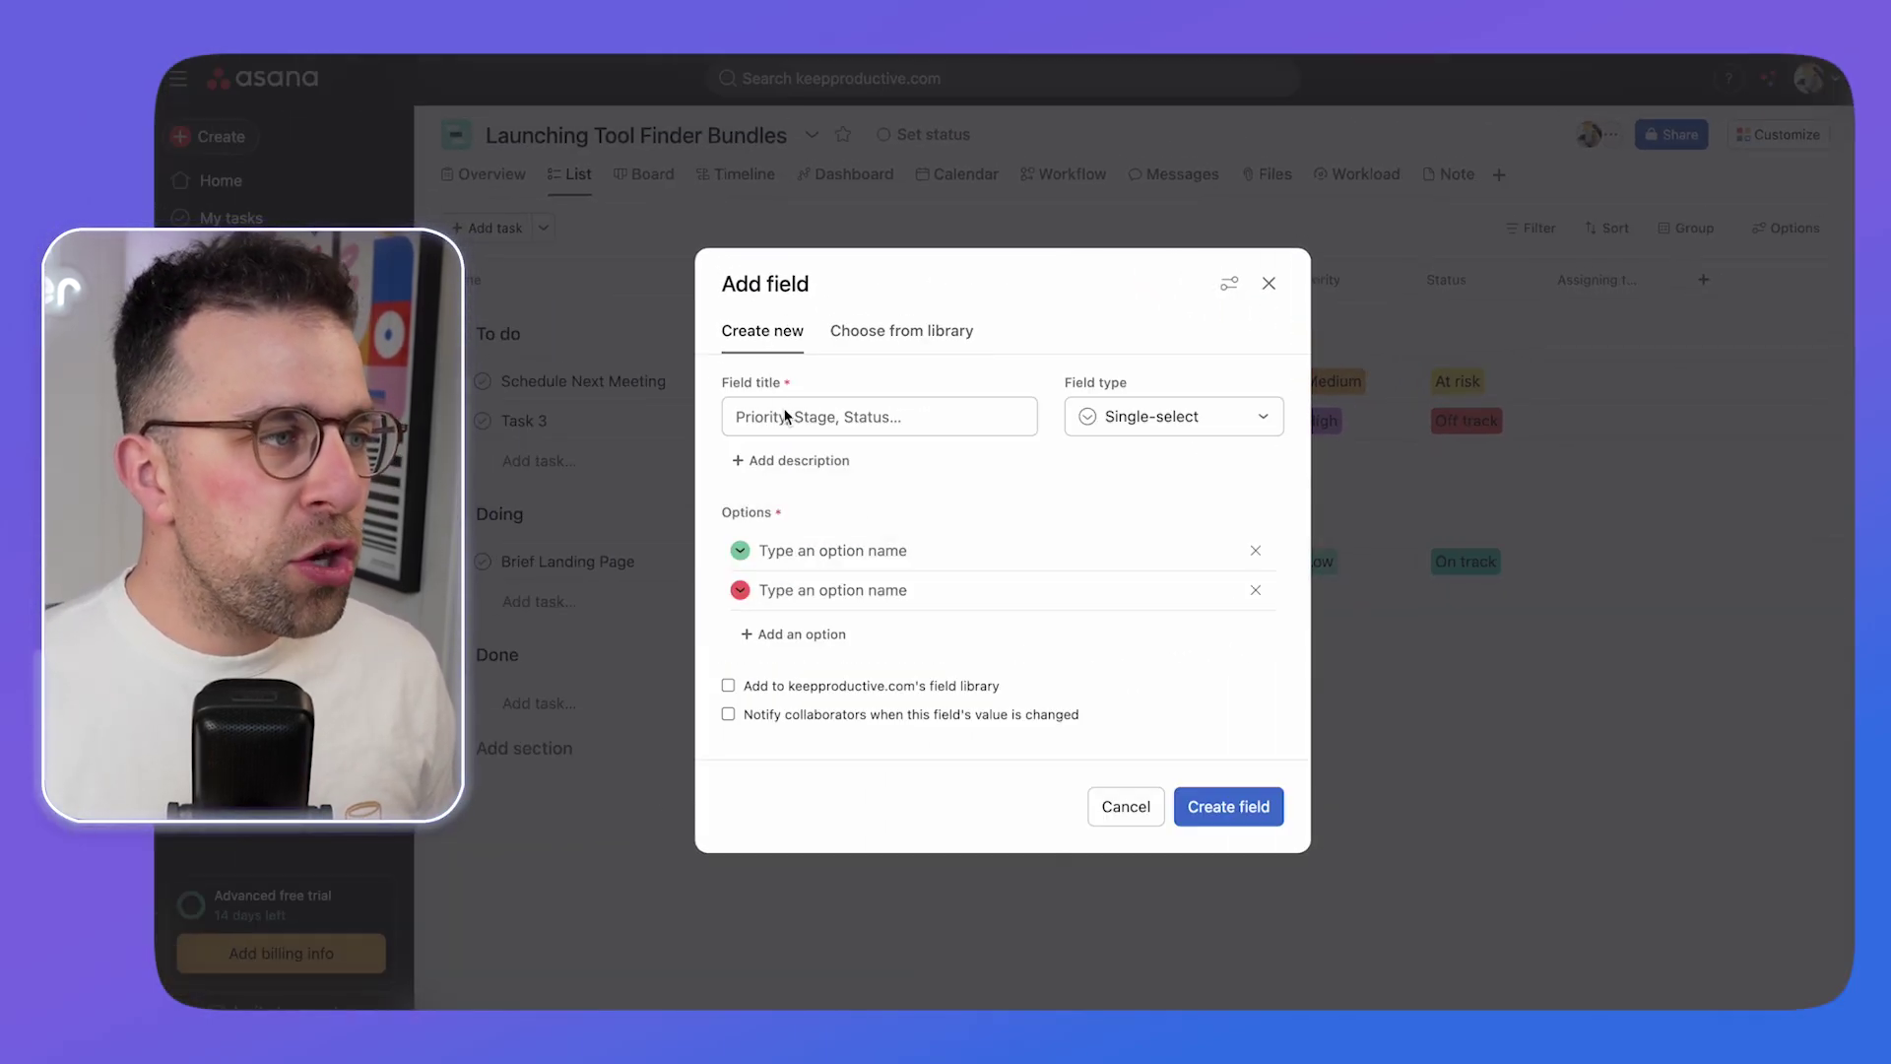
{"action": "key", "text": "Escape"}
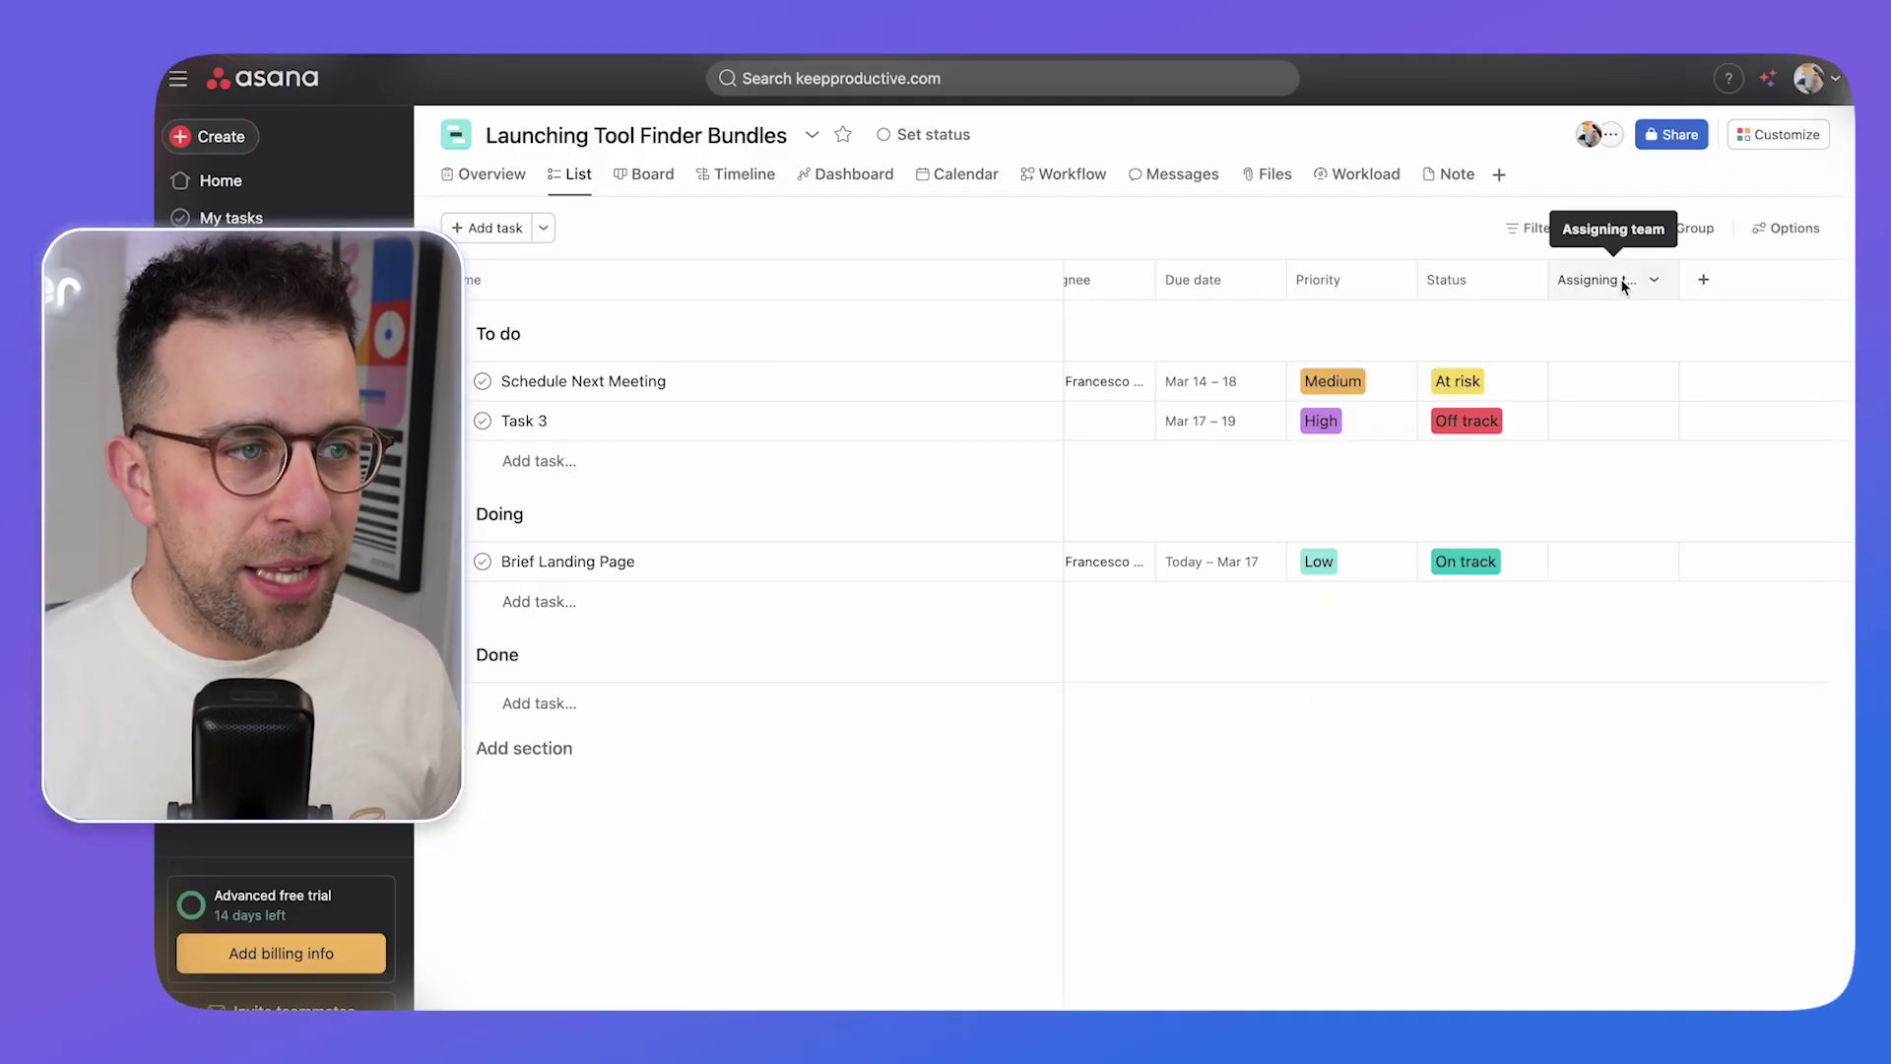
- Set Schedule Next Meeting's team to Marketing and Task 3's to Sales, and assign Task 3 to the project owner
{"action": "left_click", "coordinate": [1591, 378]}
{"action": "left_click", "coordinate": [1635, 455]}
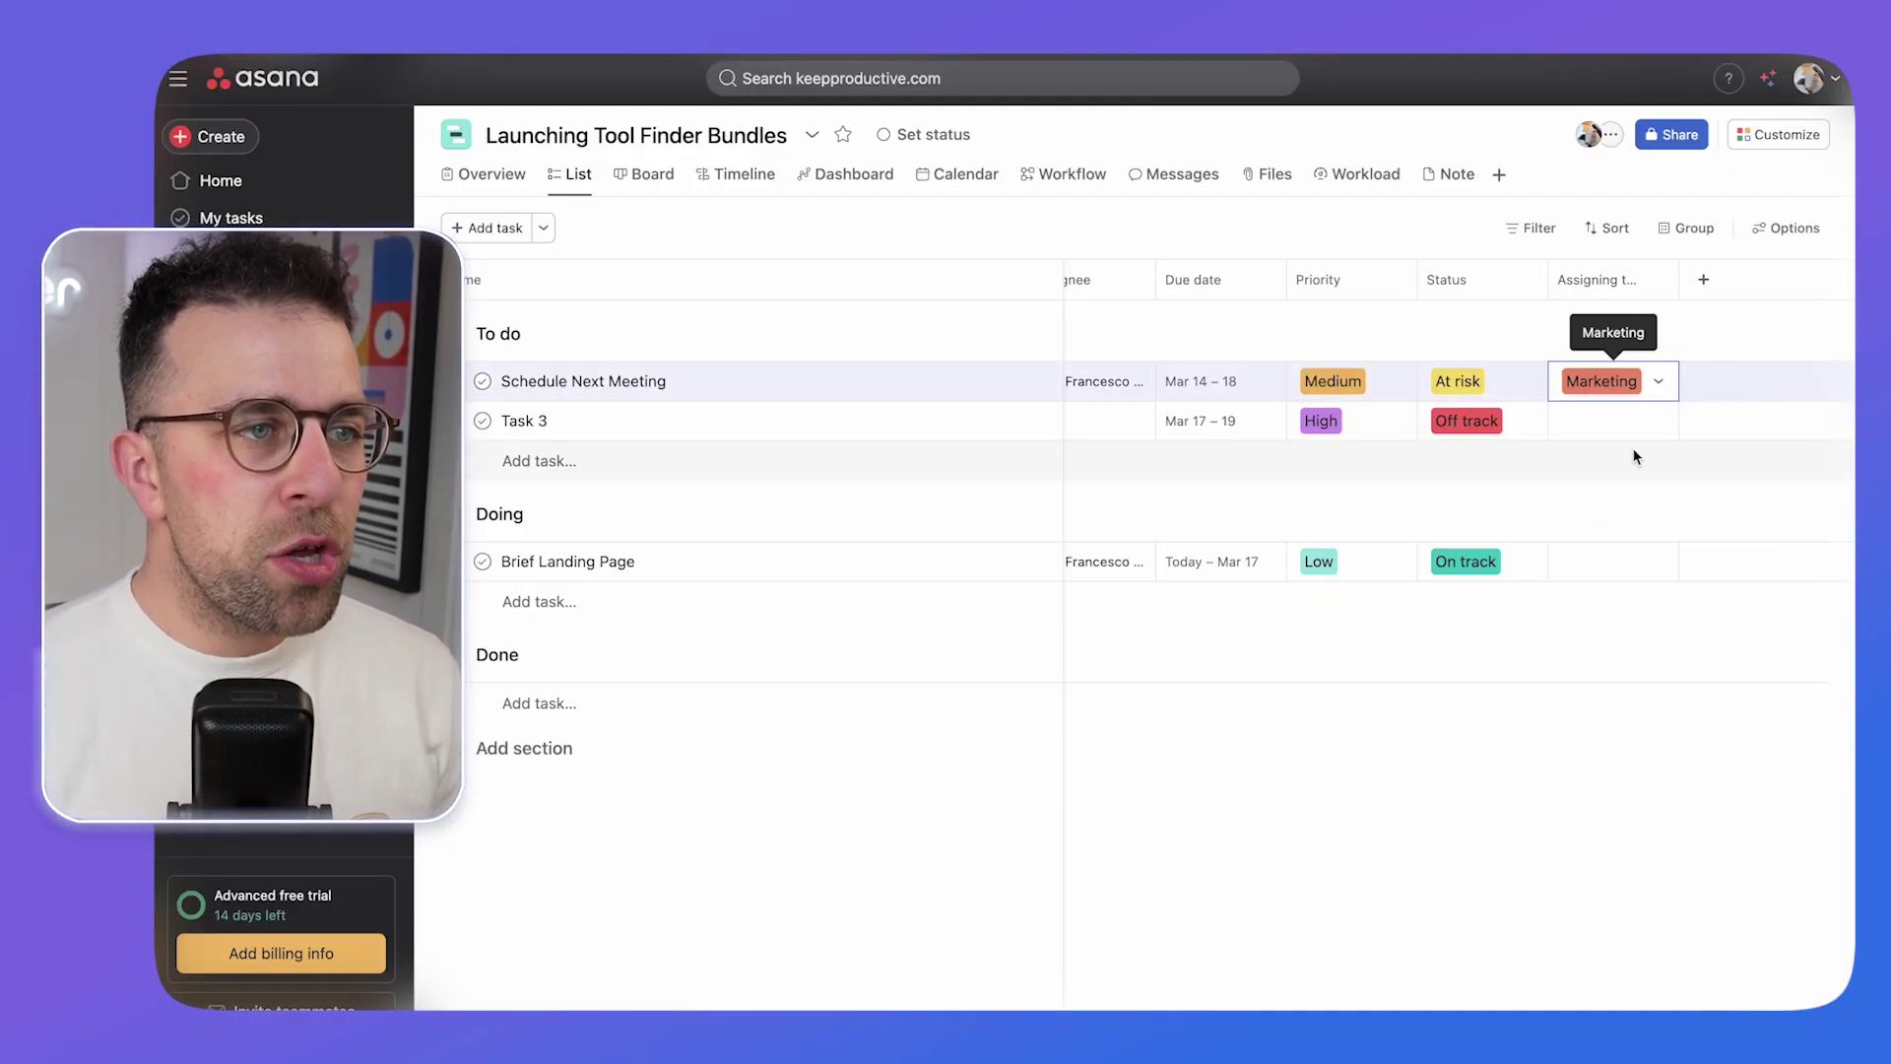
{"action": "left_click", "coordinate": [1600, 418]}
{"action": "left_click", "coordinate": [1623, 535]}
{"action": "left_click", "coordinate": [1519, 513]}
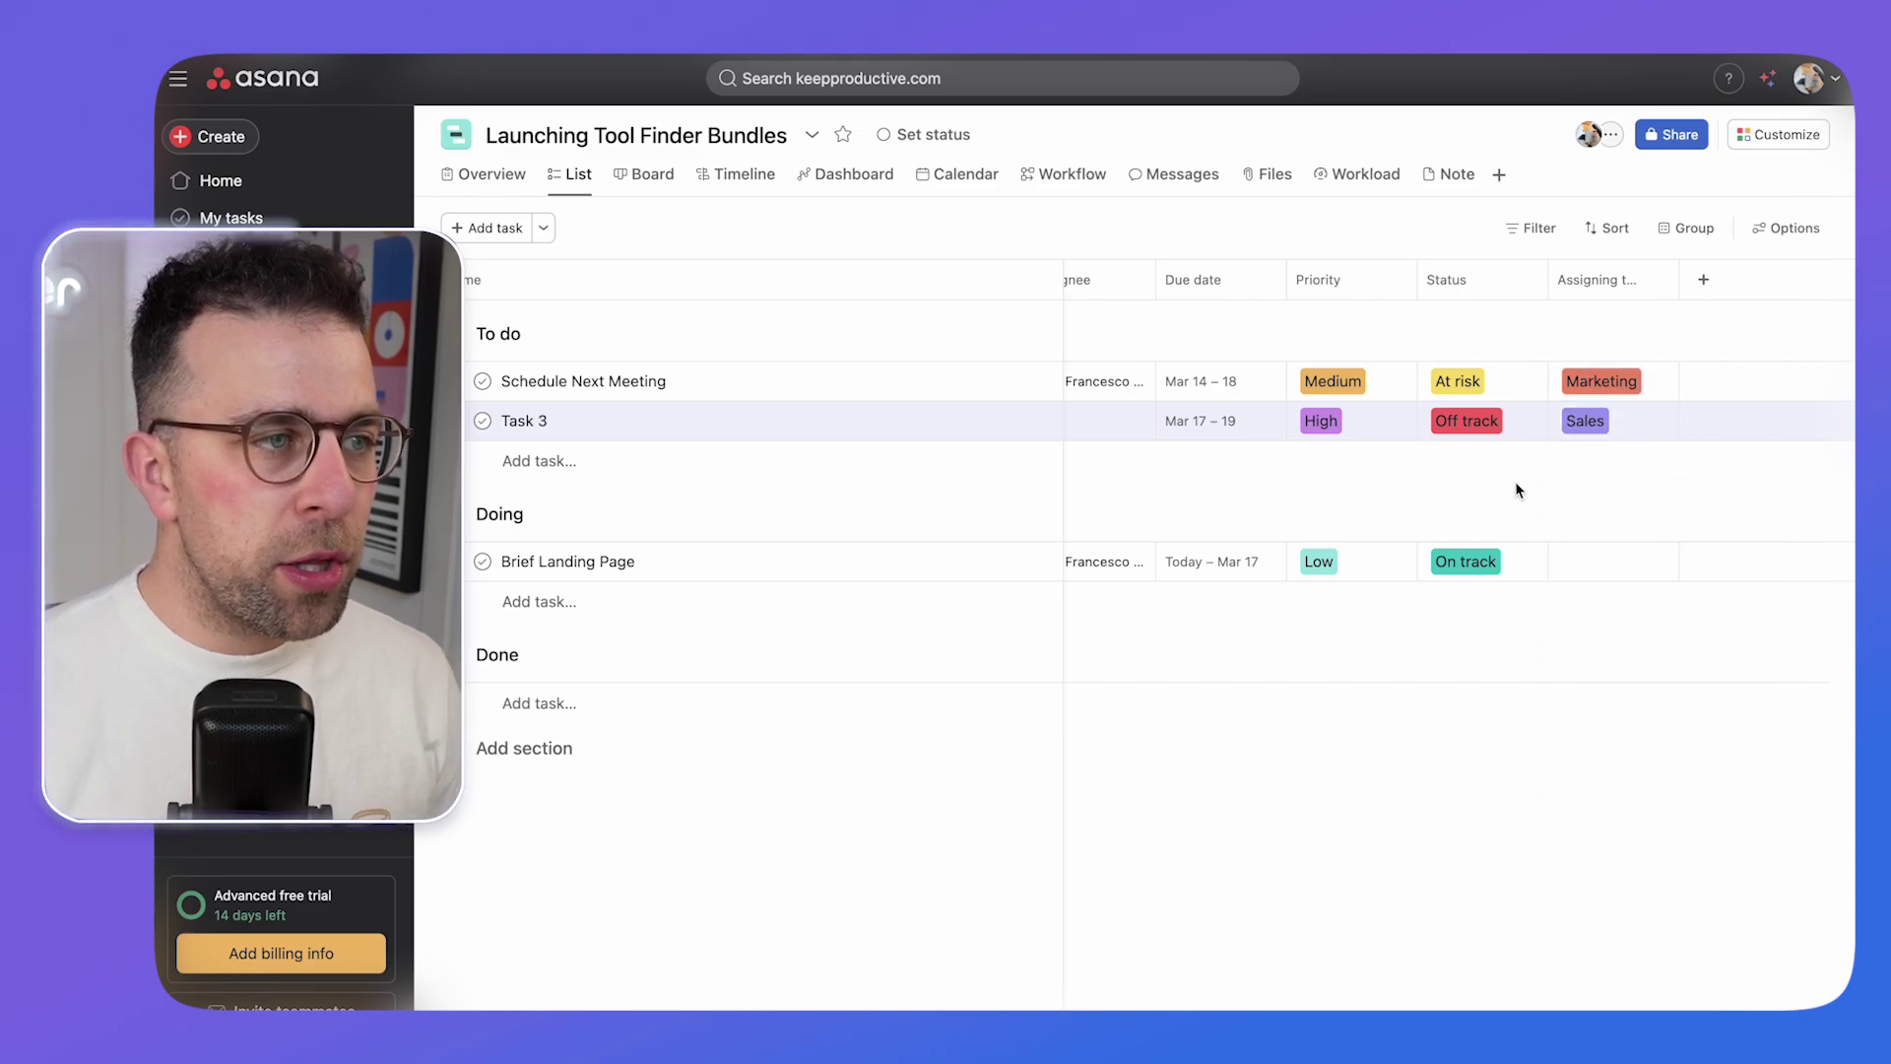
{"action": "left_click", "coordinate": [1133, 420]}
{"action": "left_click", "coordinate": [1177, 501]}
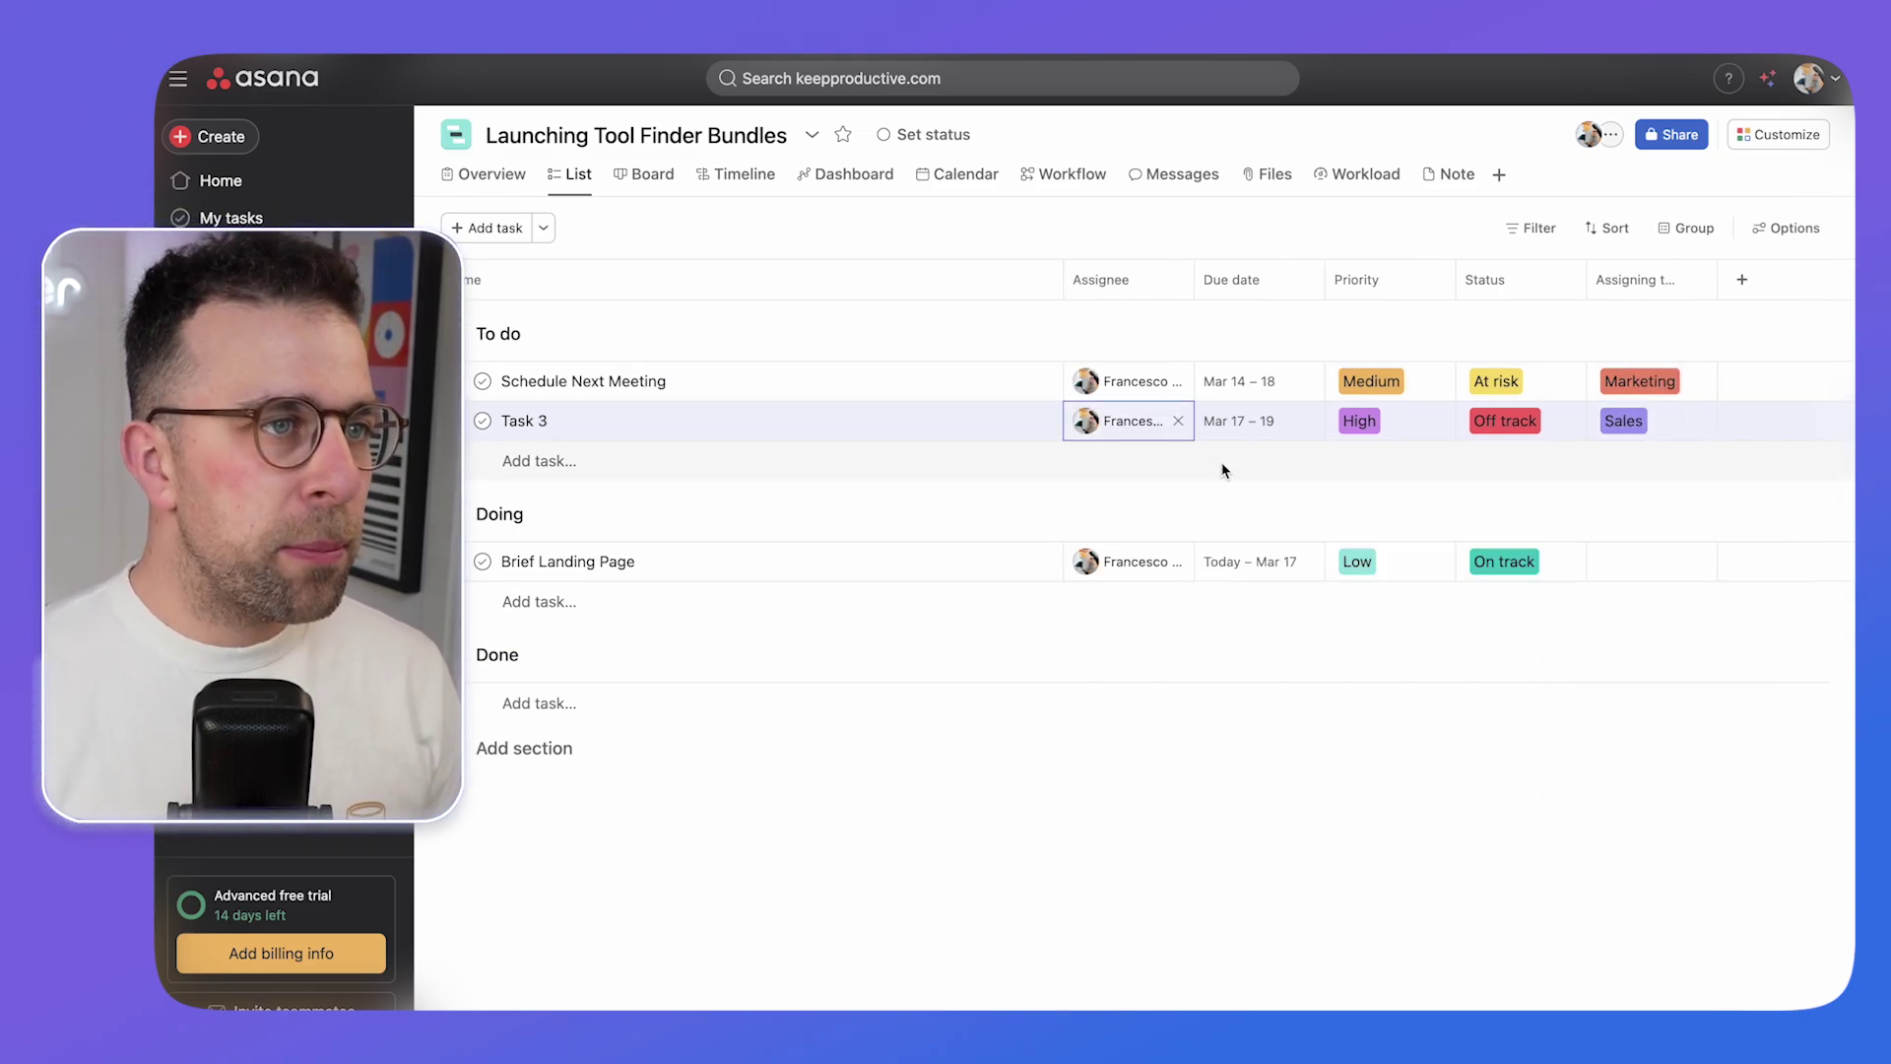
- Check the list's Group and Options settings, then view tasks as a Board and a March 2025 Calendar
{"action": "left_click", "coordinate": [1694, 230]}
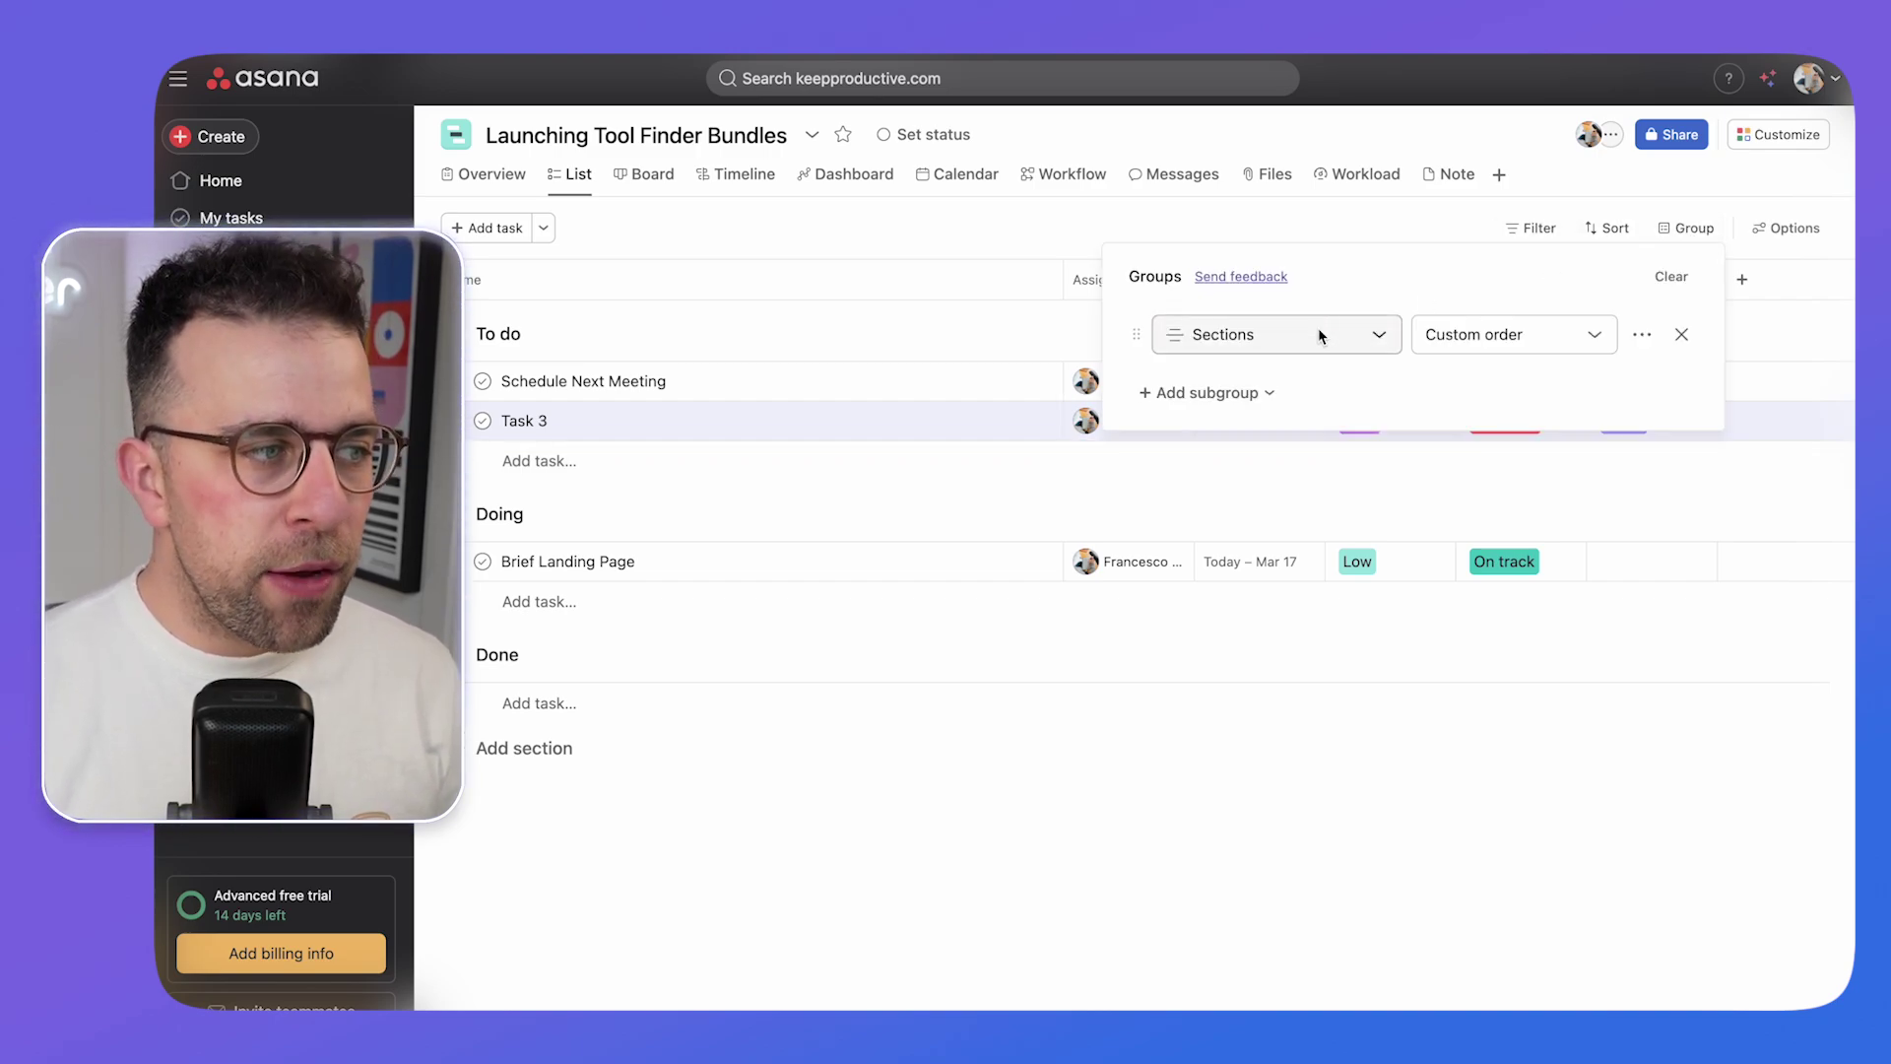
{"action": "left_click", "coordinate": [1373, 703]}
{"action": "left_click", "coordinate": [1789, 225]}
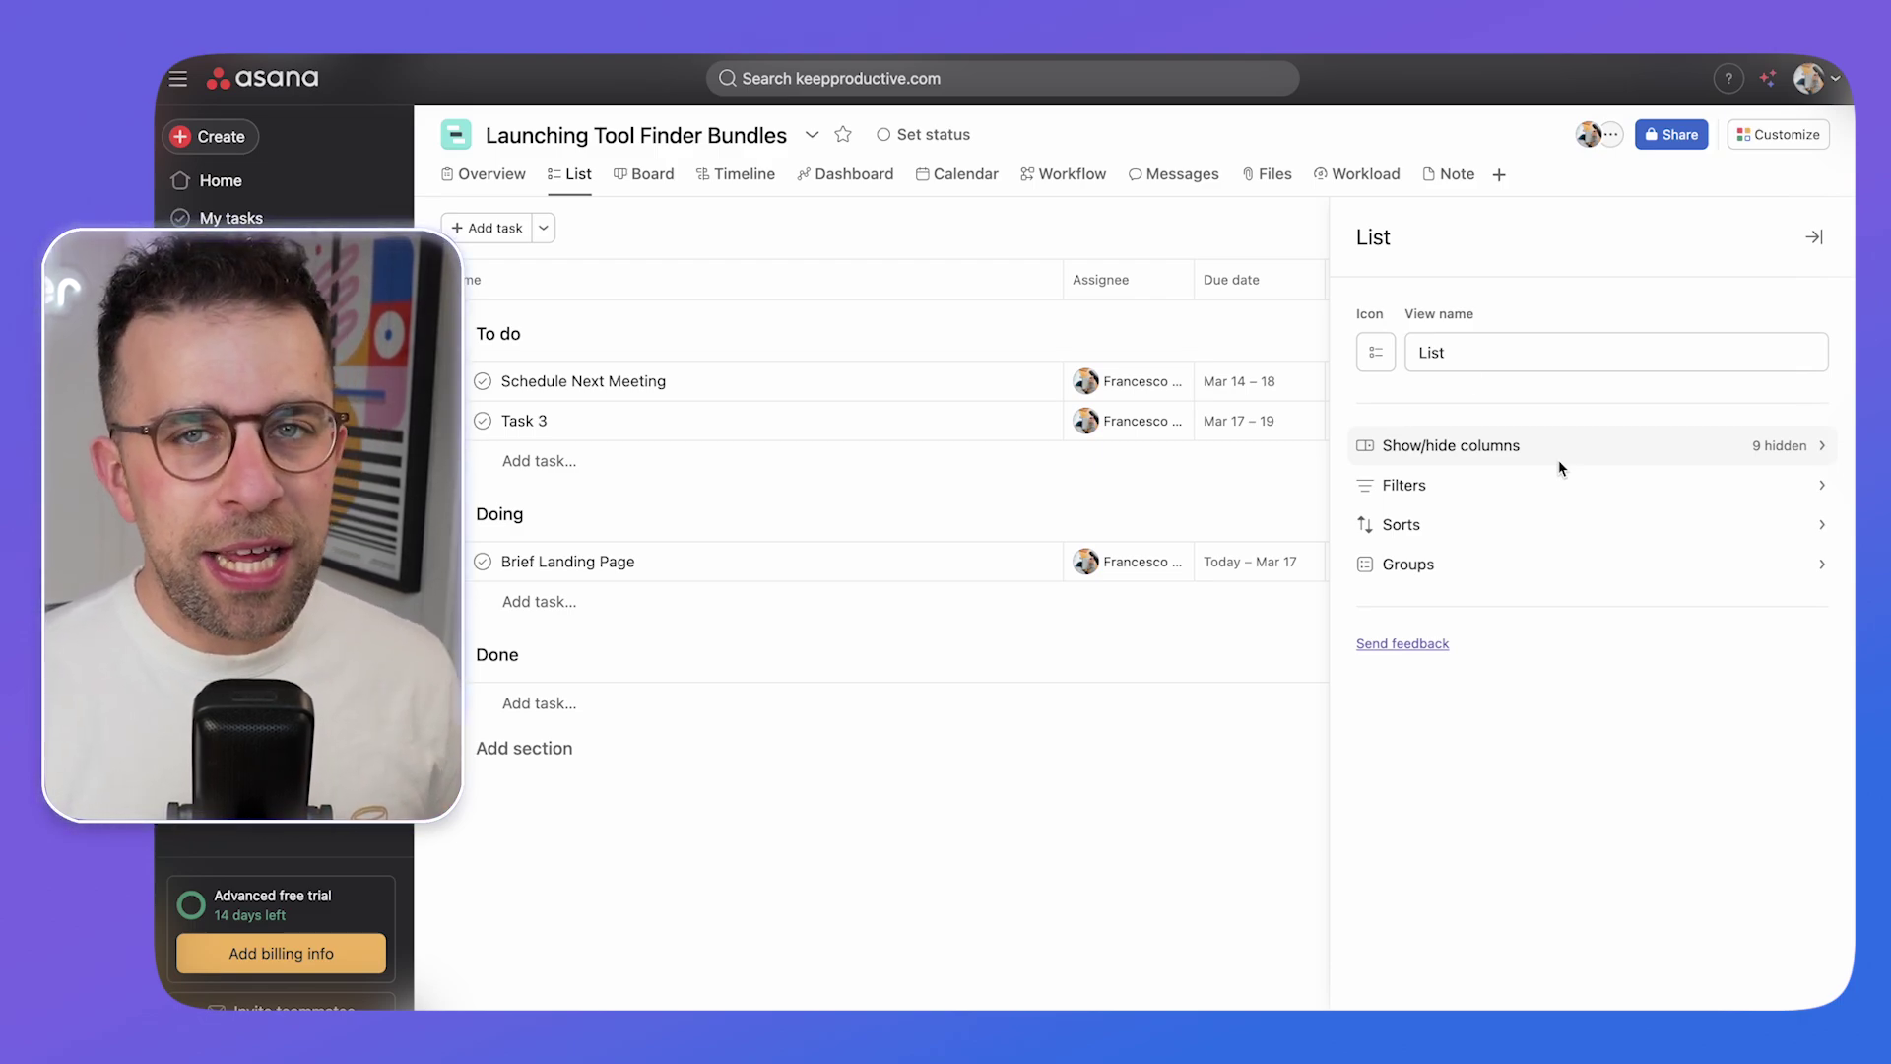
{"action": "left_click", "coordinate": [643, 173]}
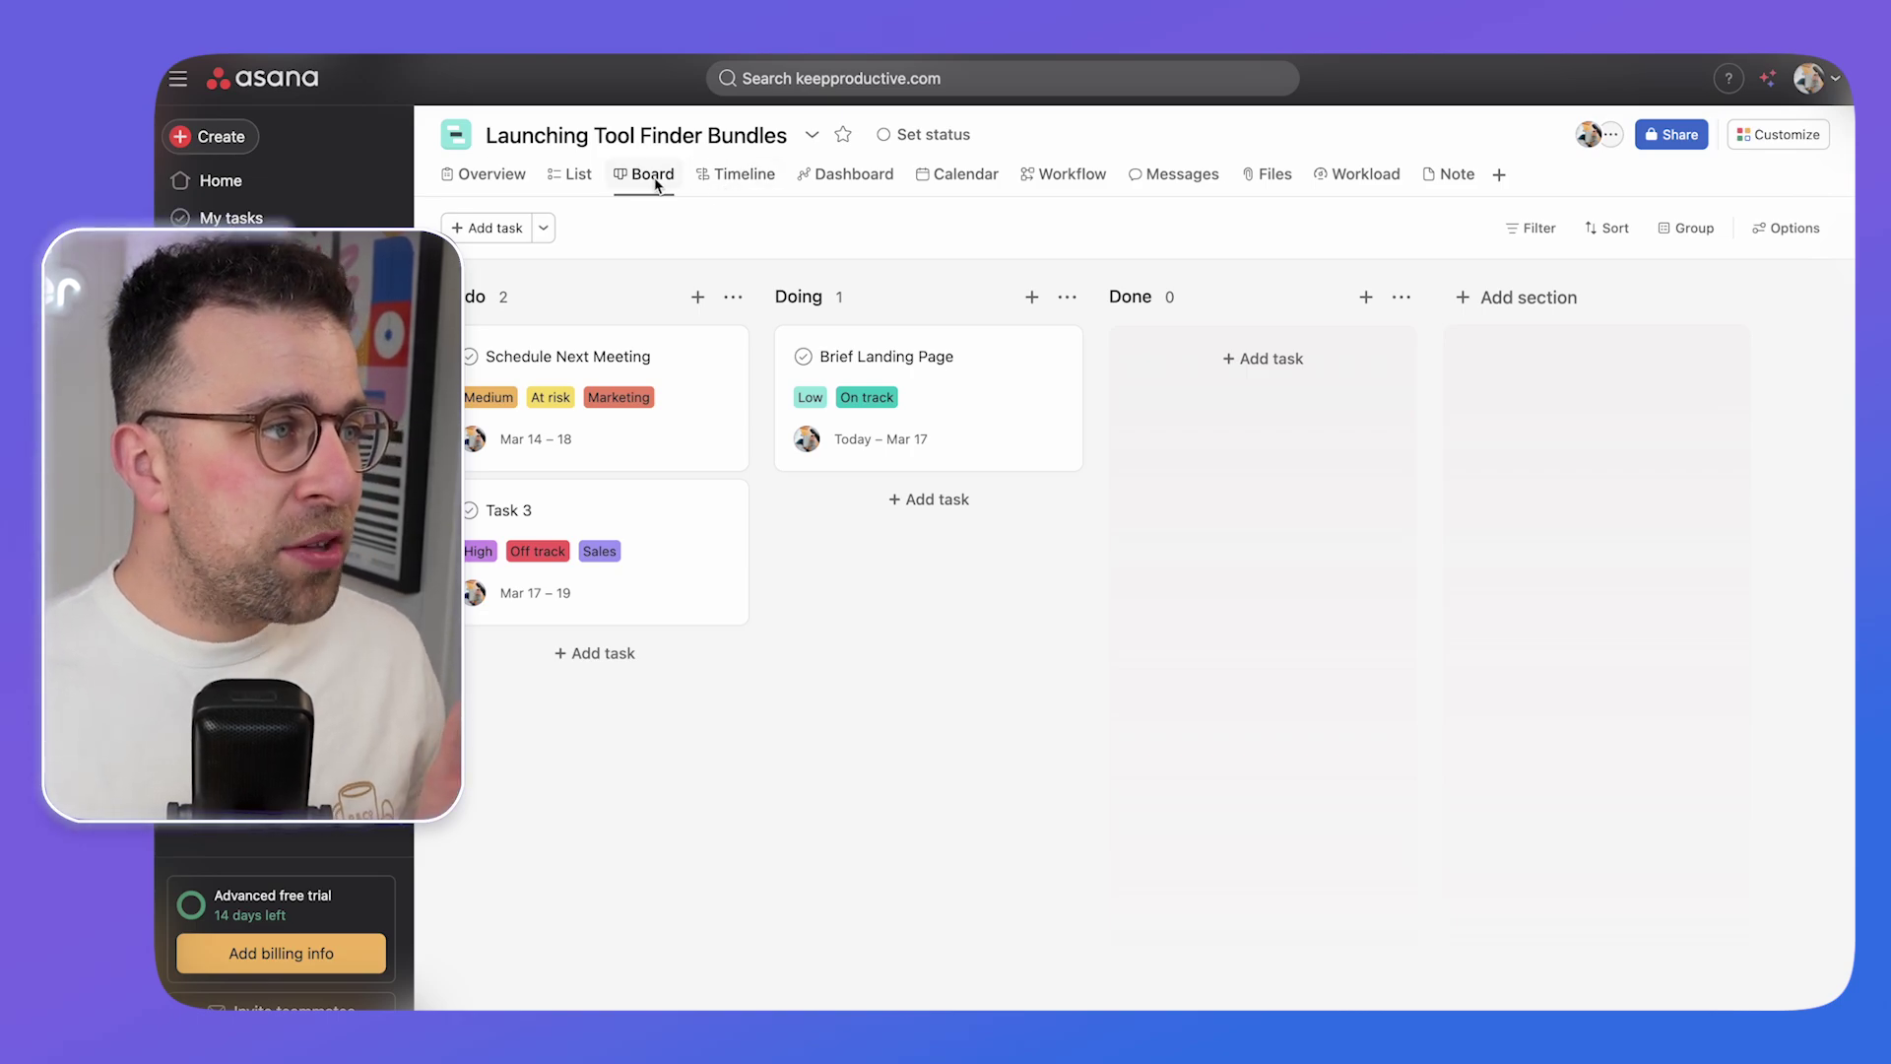
{"action": "left_click", "coordinate": [960, 174]}
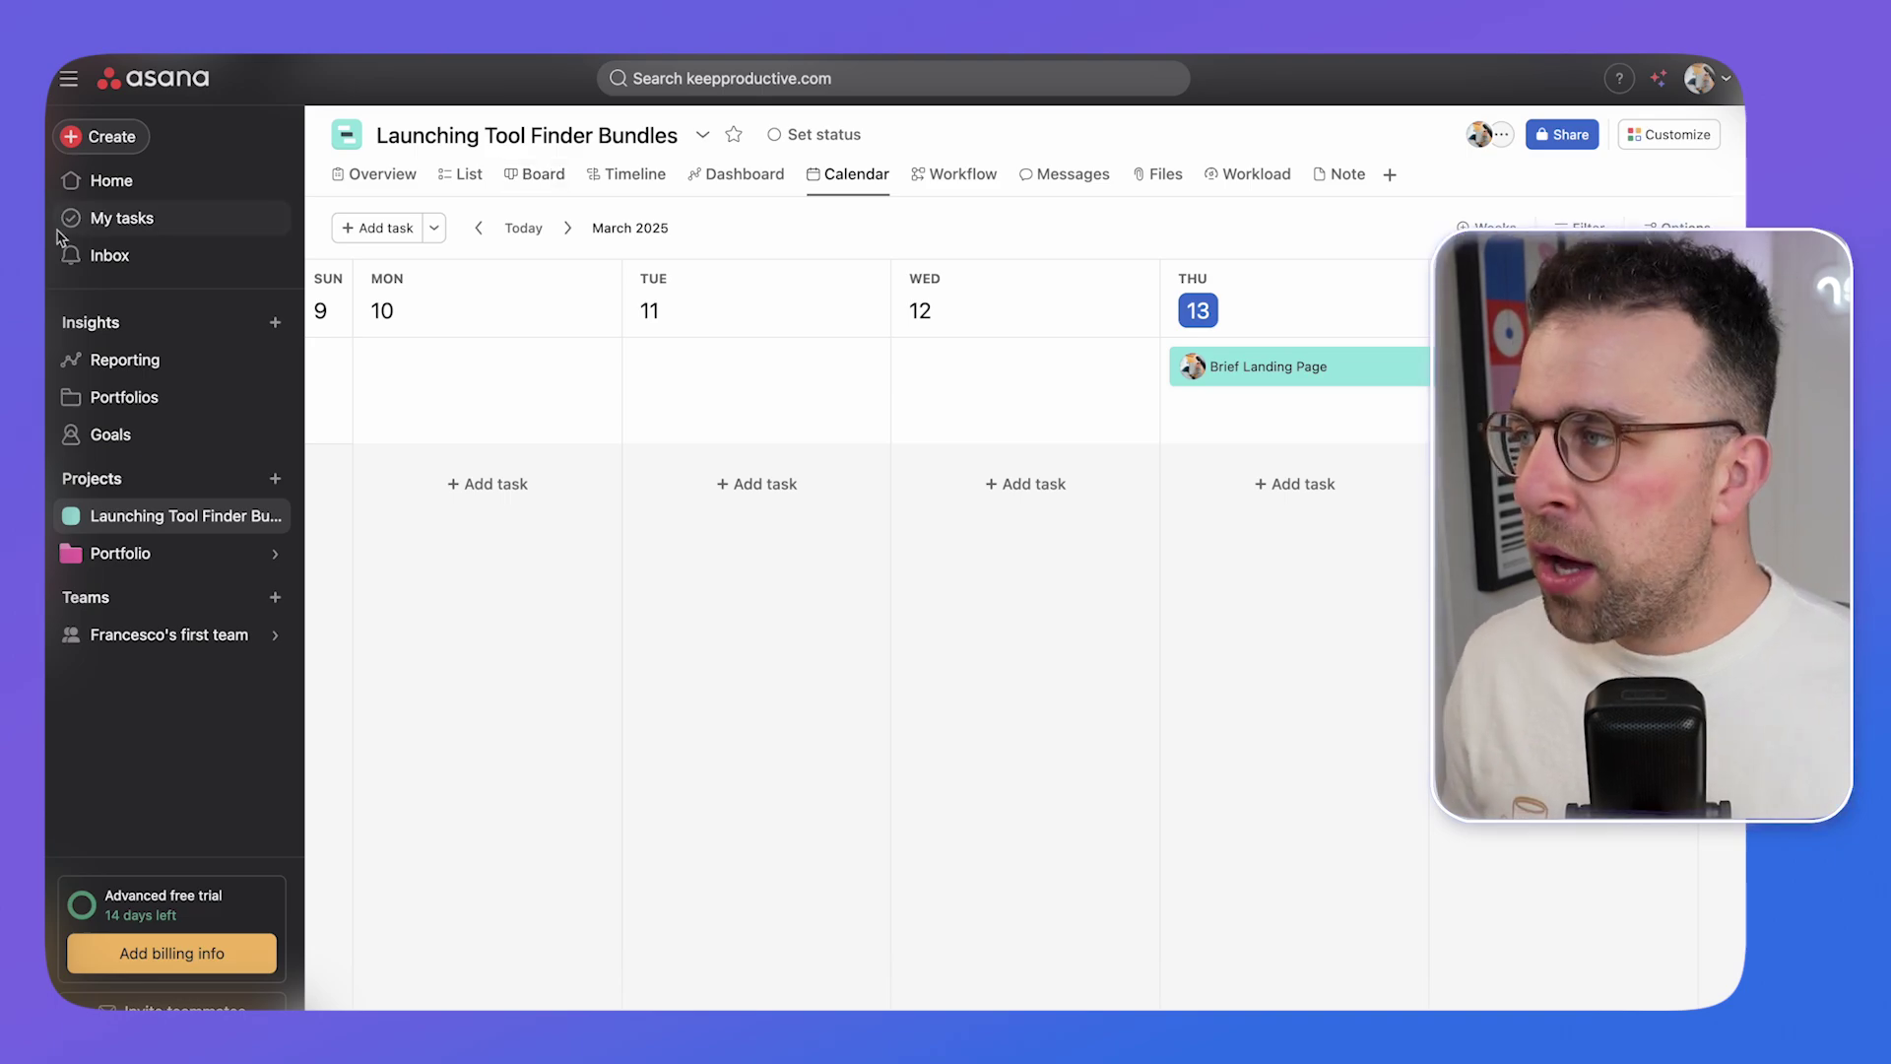
- Look through My tasks in List and Dashboard views, then go to Home's upcoming tasks
{"action": "left_click", "coordinate": [121, 217]}
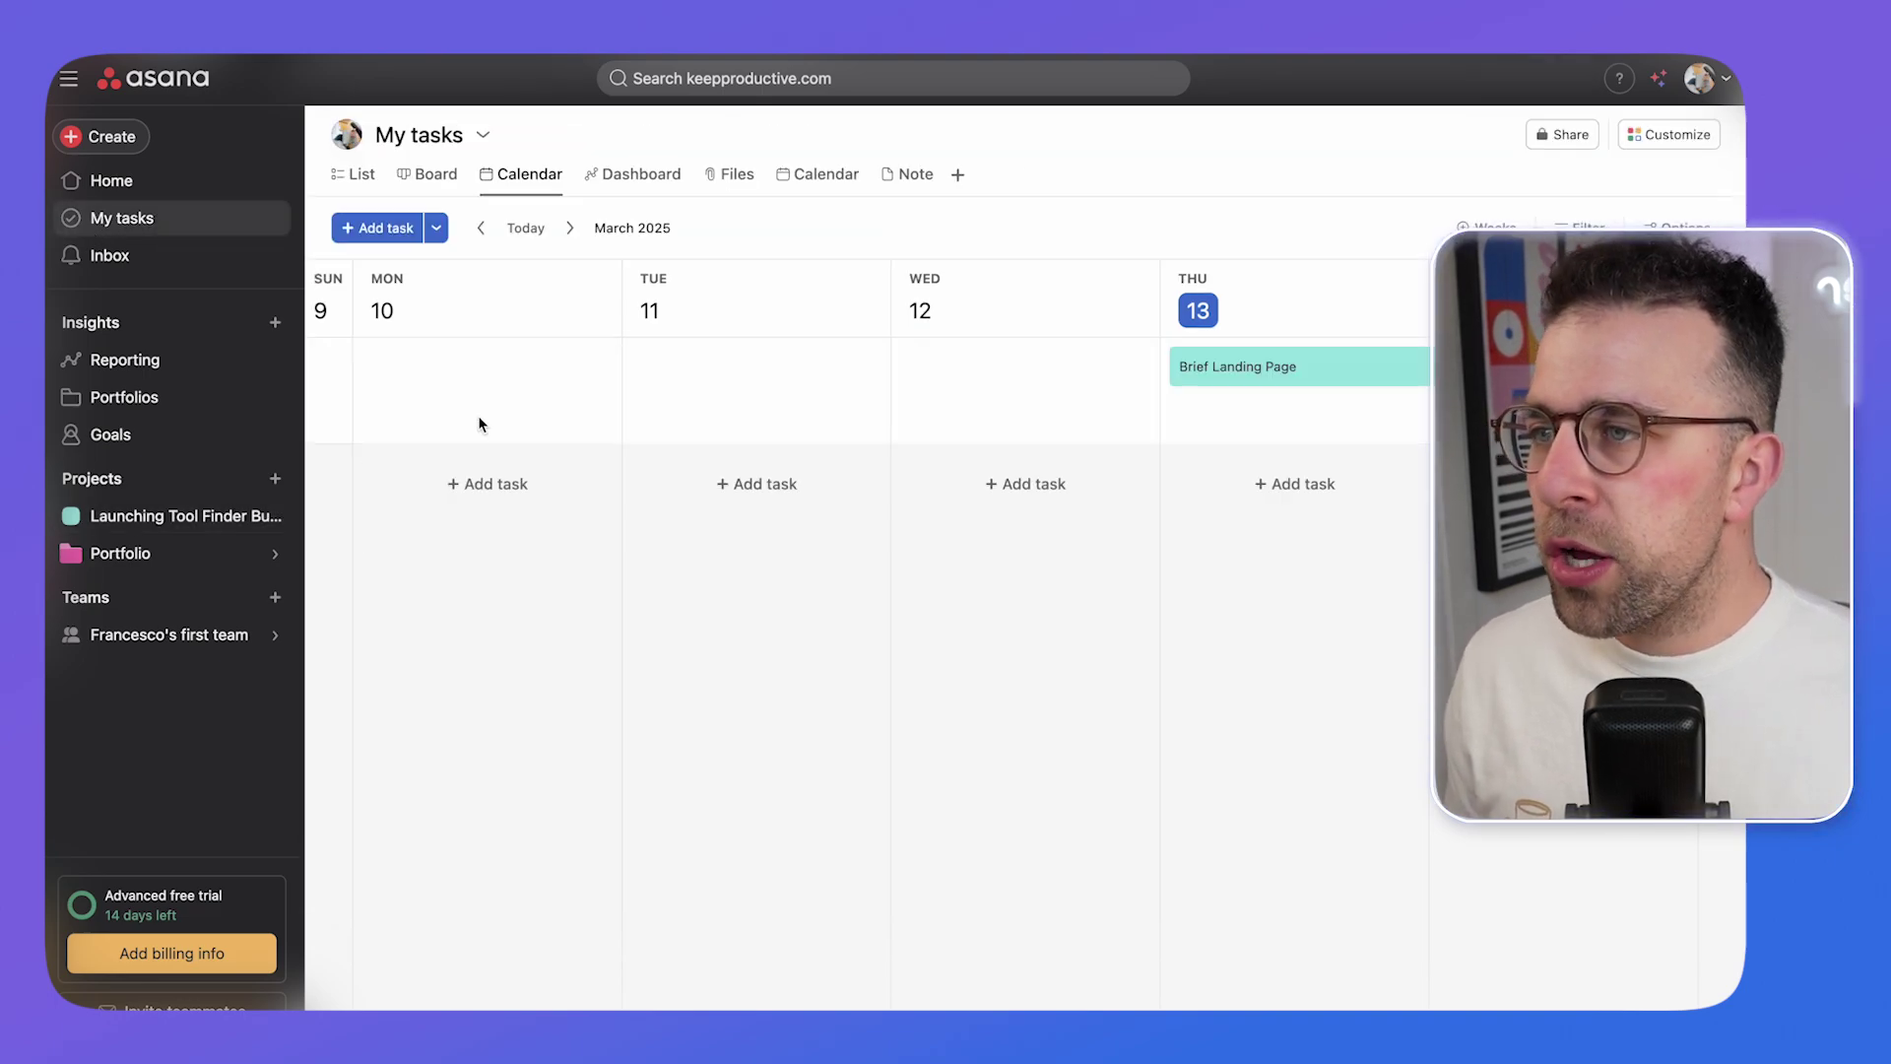
{"action": "left_click", "coordinate": [364, 180]}
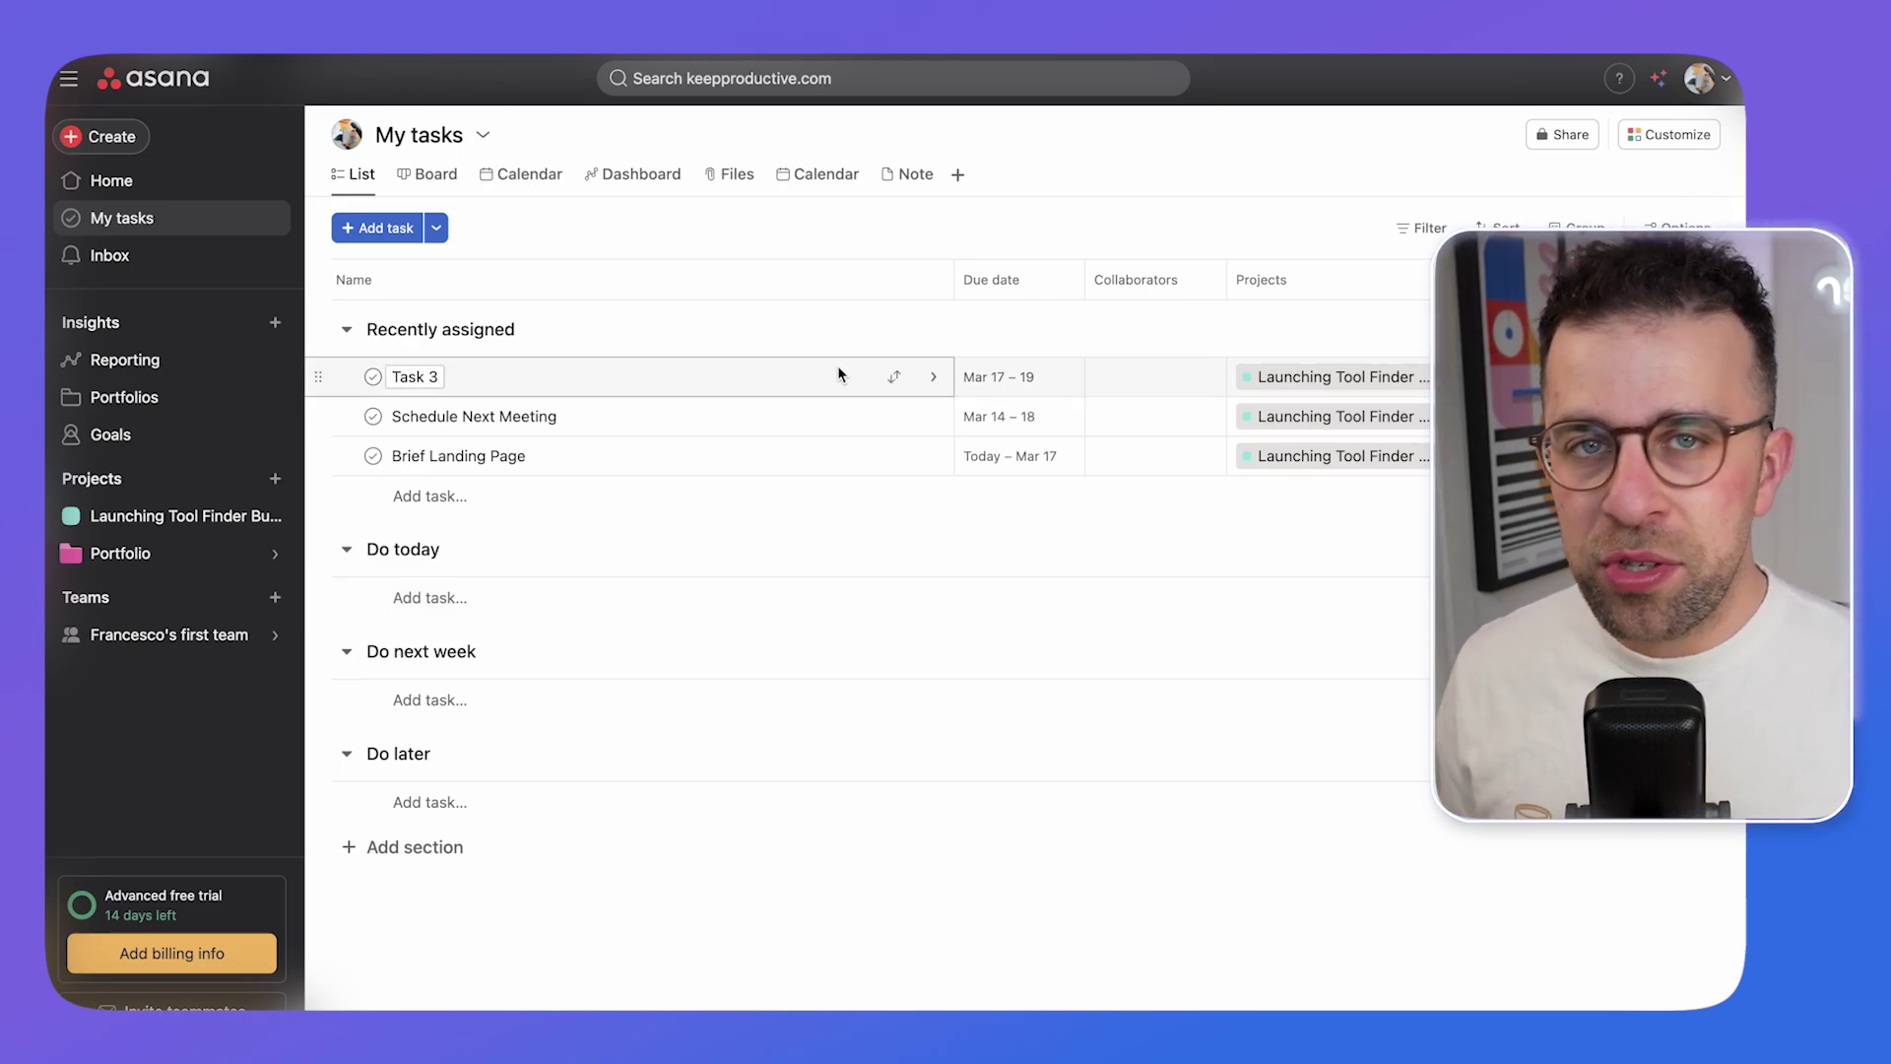
{"action": "left_click", "coordinate": [628, 179]}
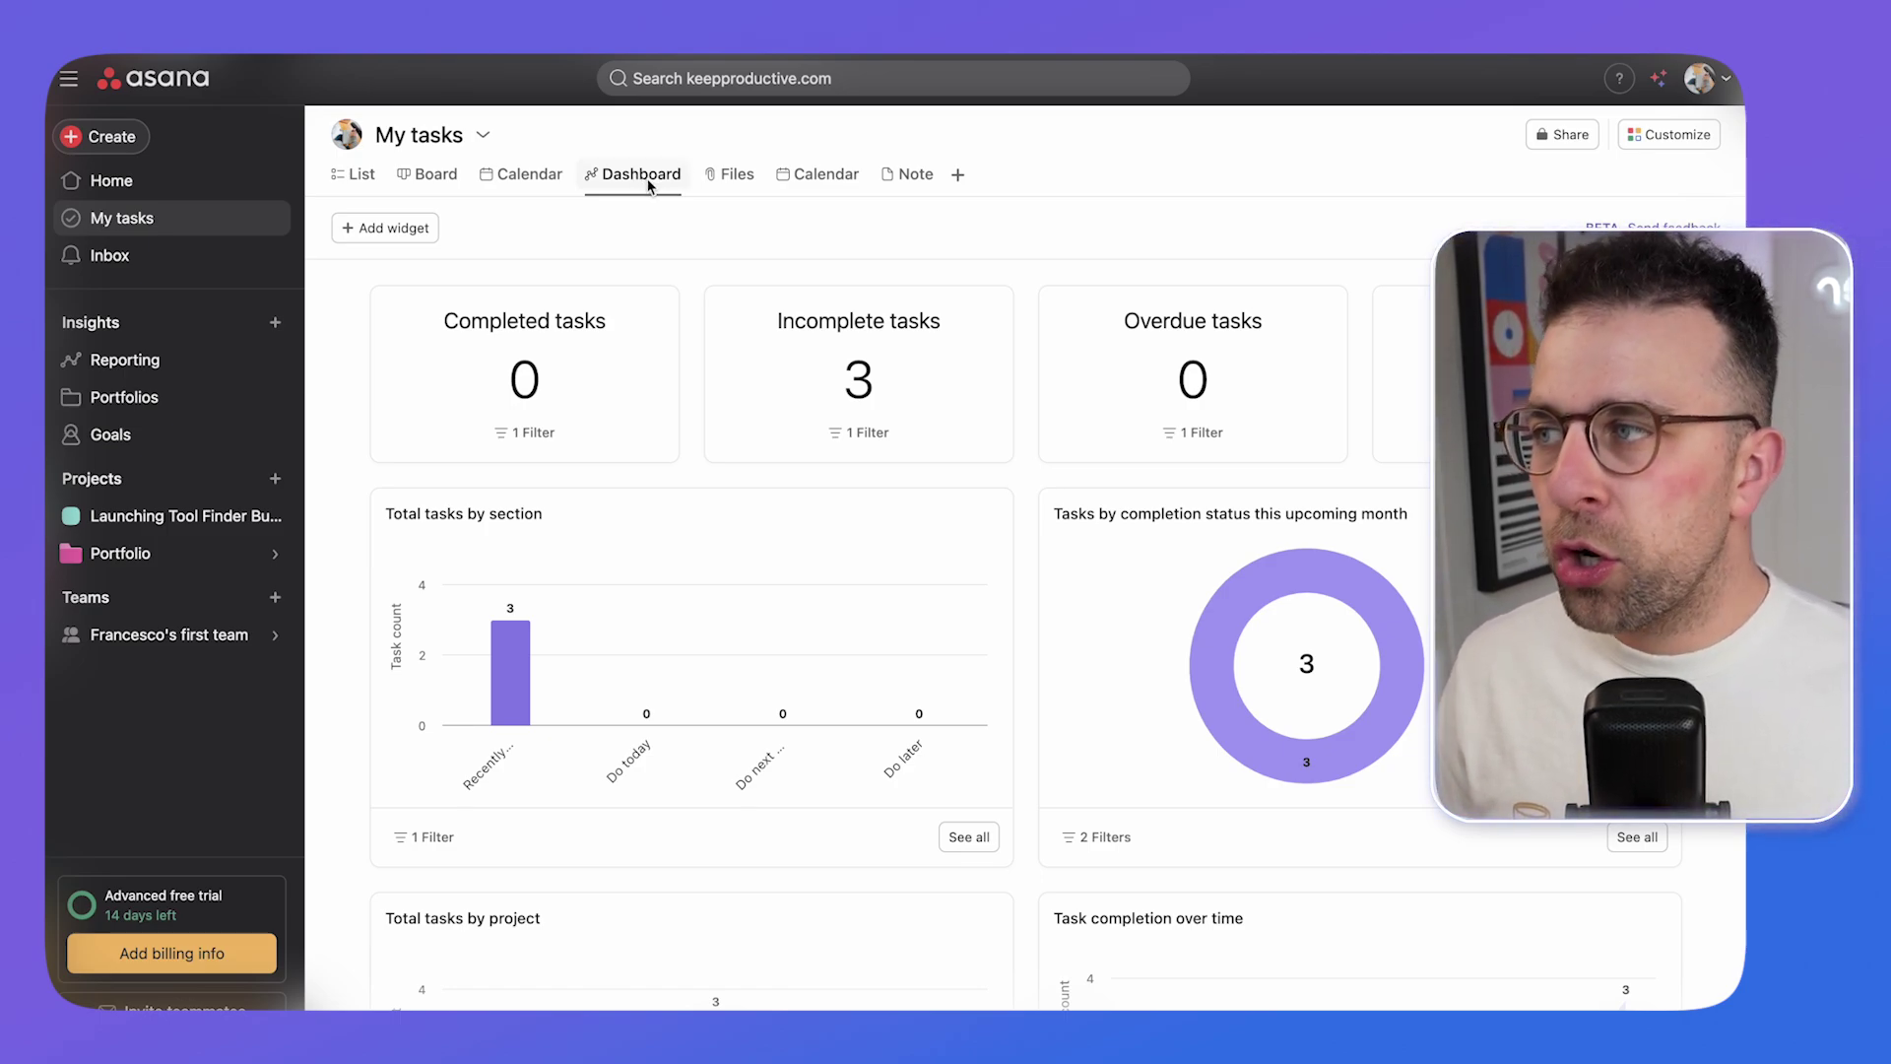
{"action": "left_click", "coordinate": [111, 180]}
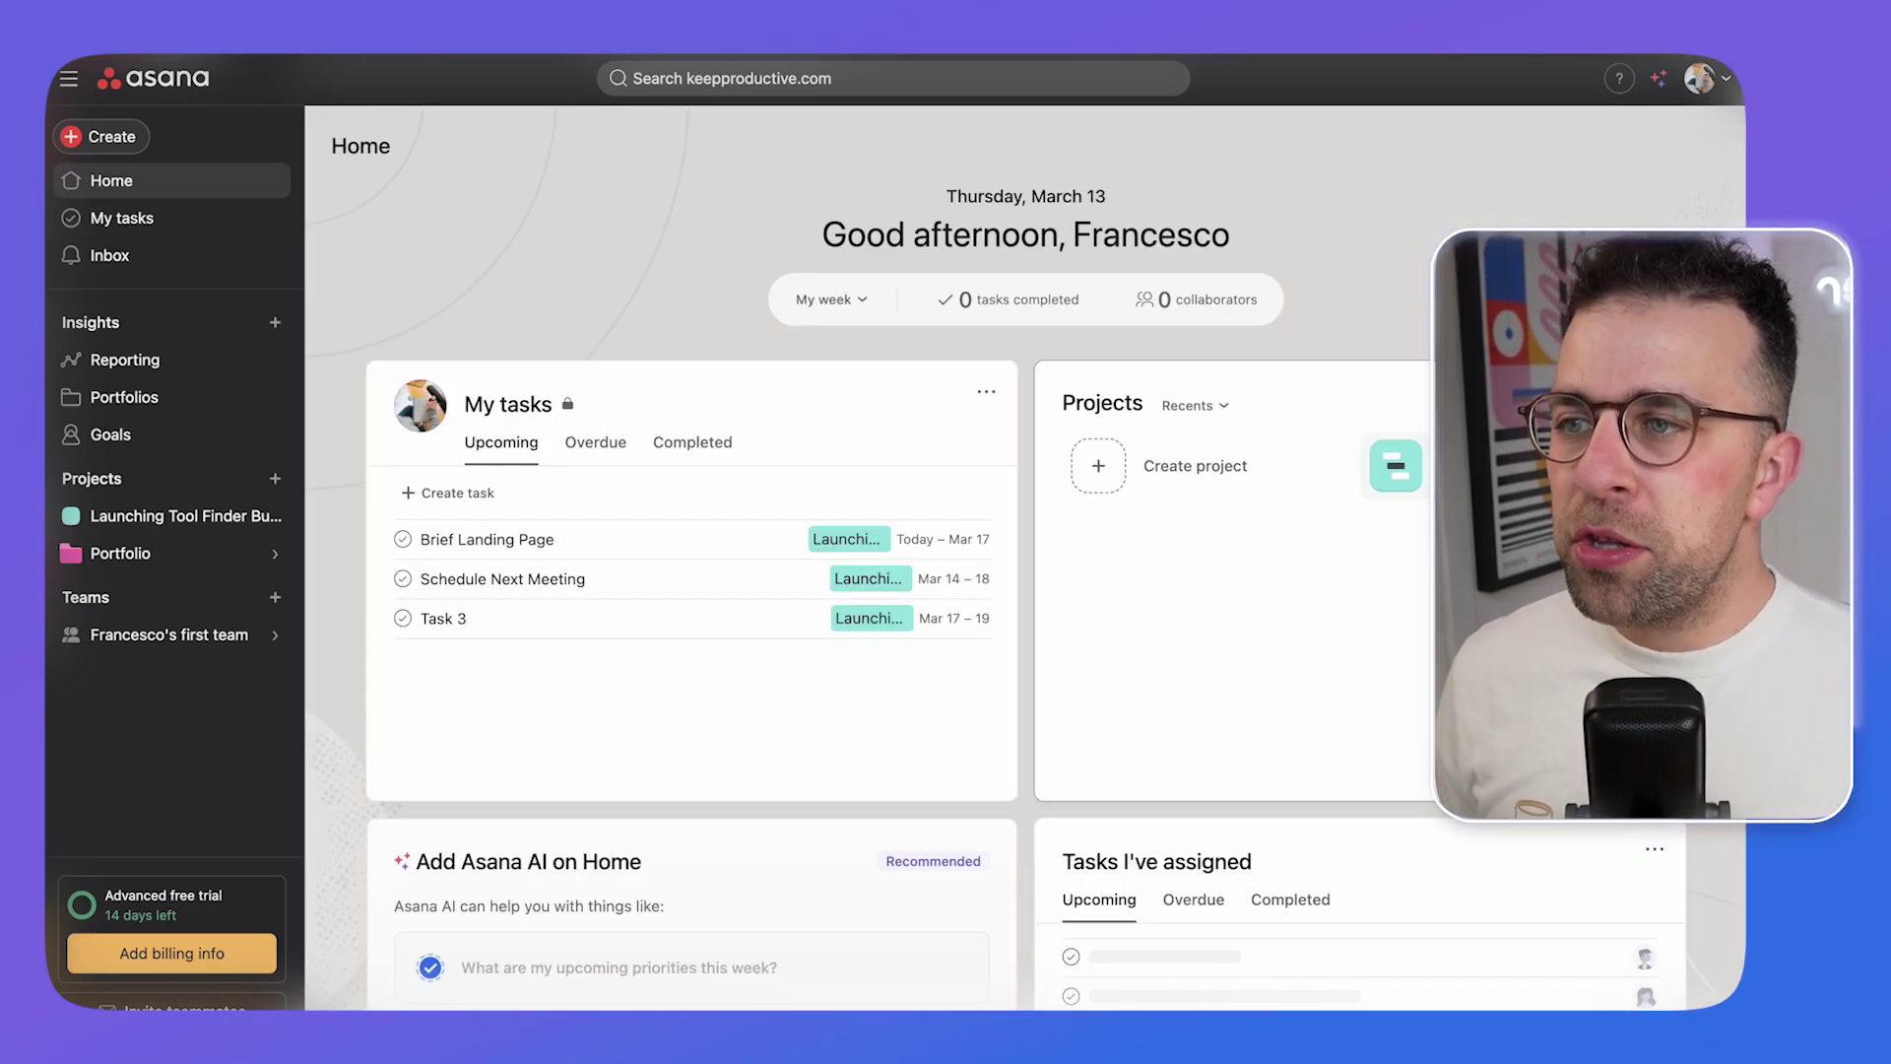
{"action": "scroll", "coordinate": [1387, 690], "scroll_direction": "down", "scroll_amount": 5}
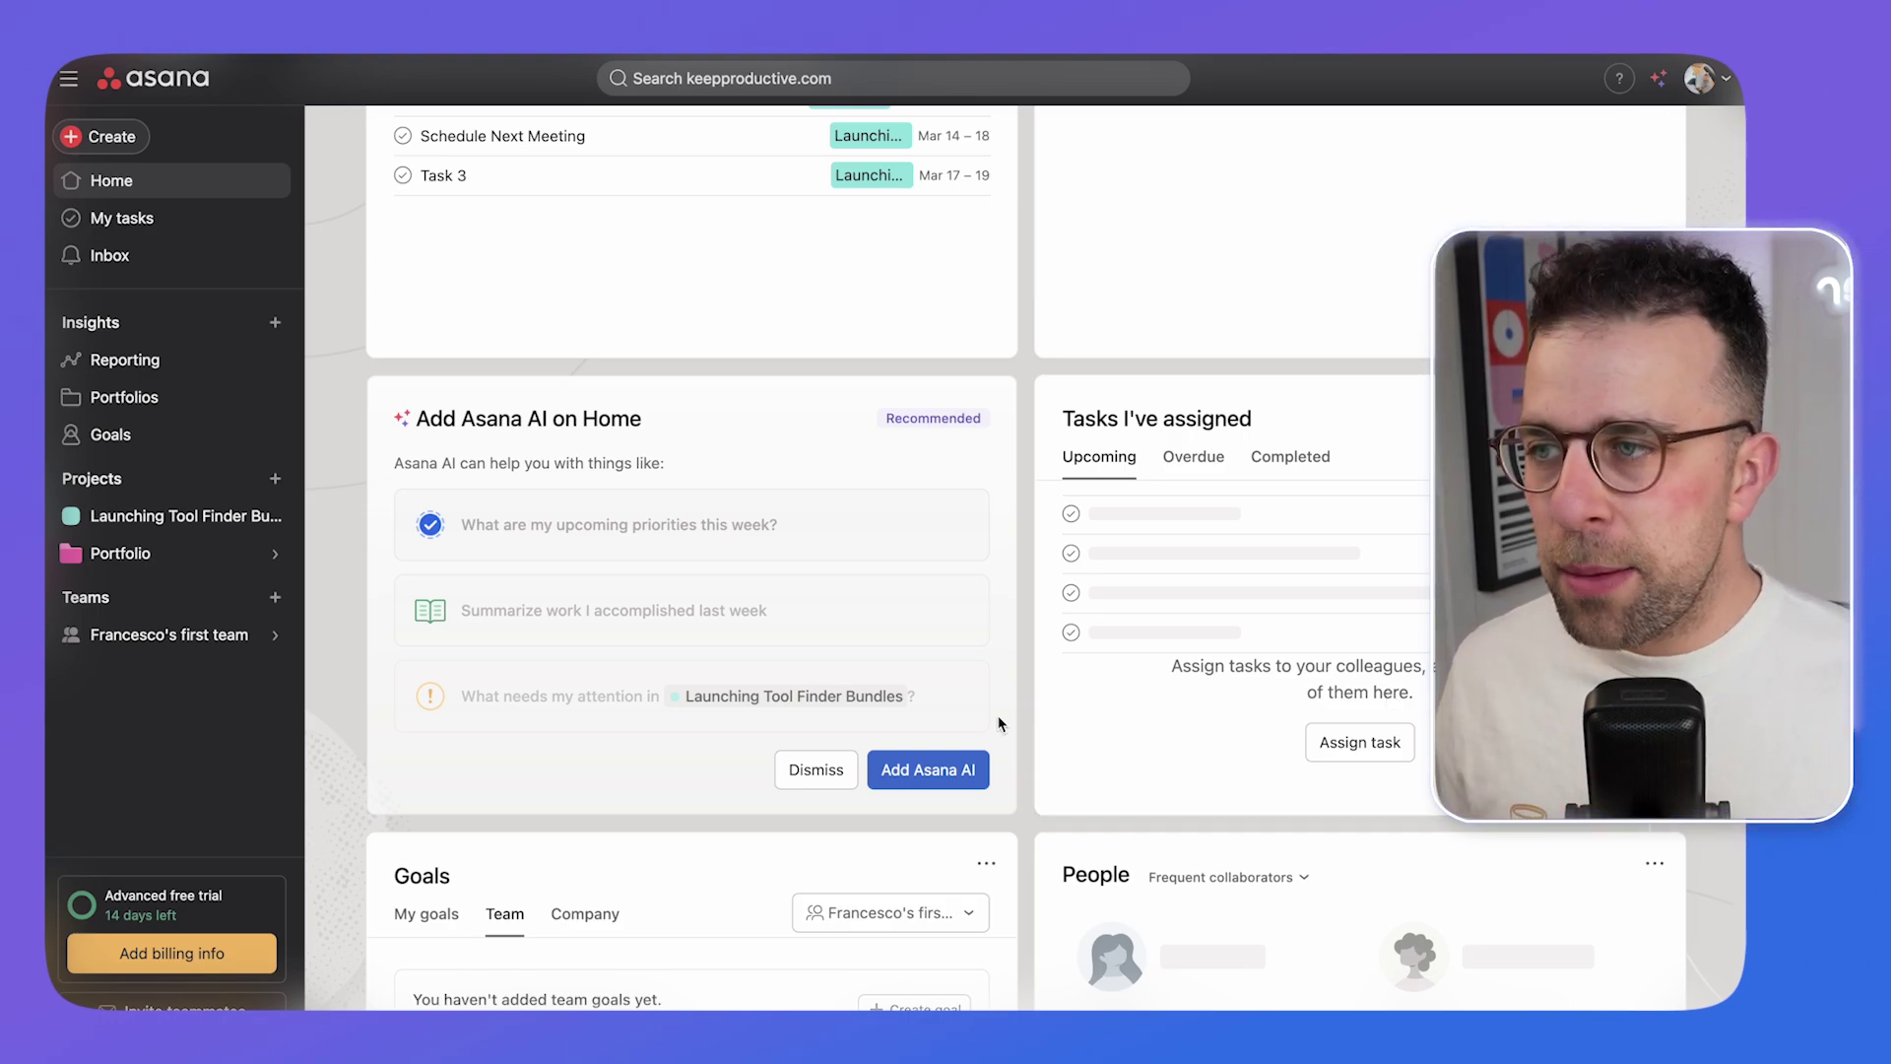
{"action": "scroll", "coordinate": [998, 724], "scroll_direction": "down", "scroll_amount": 2}
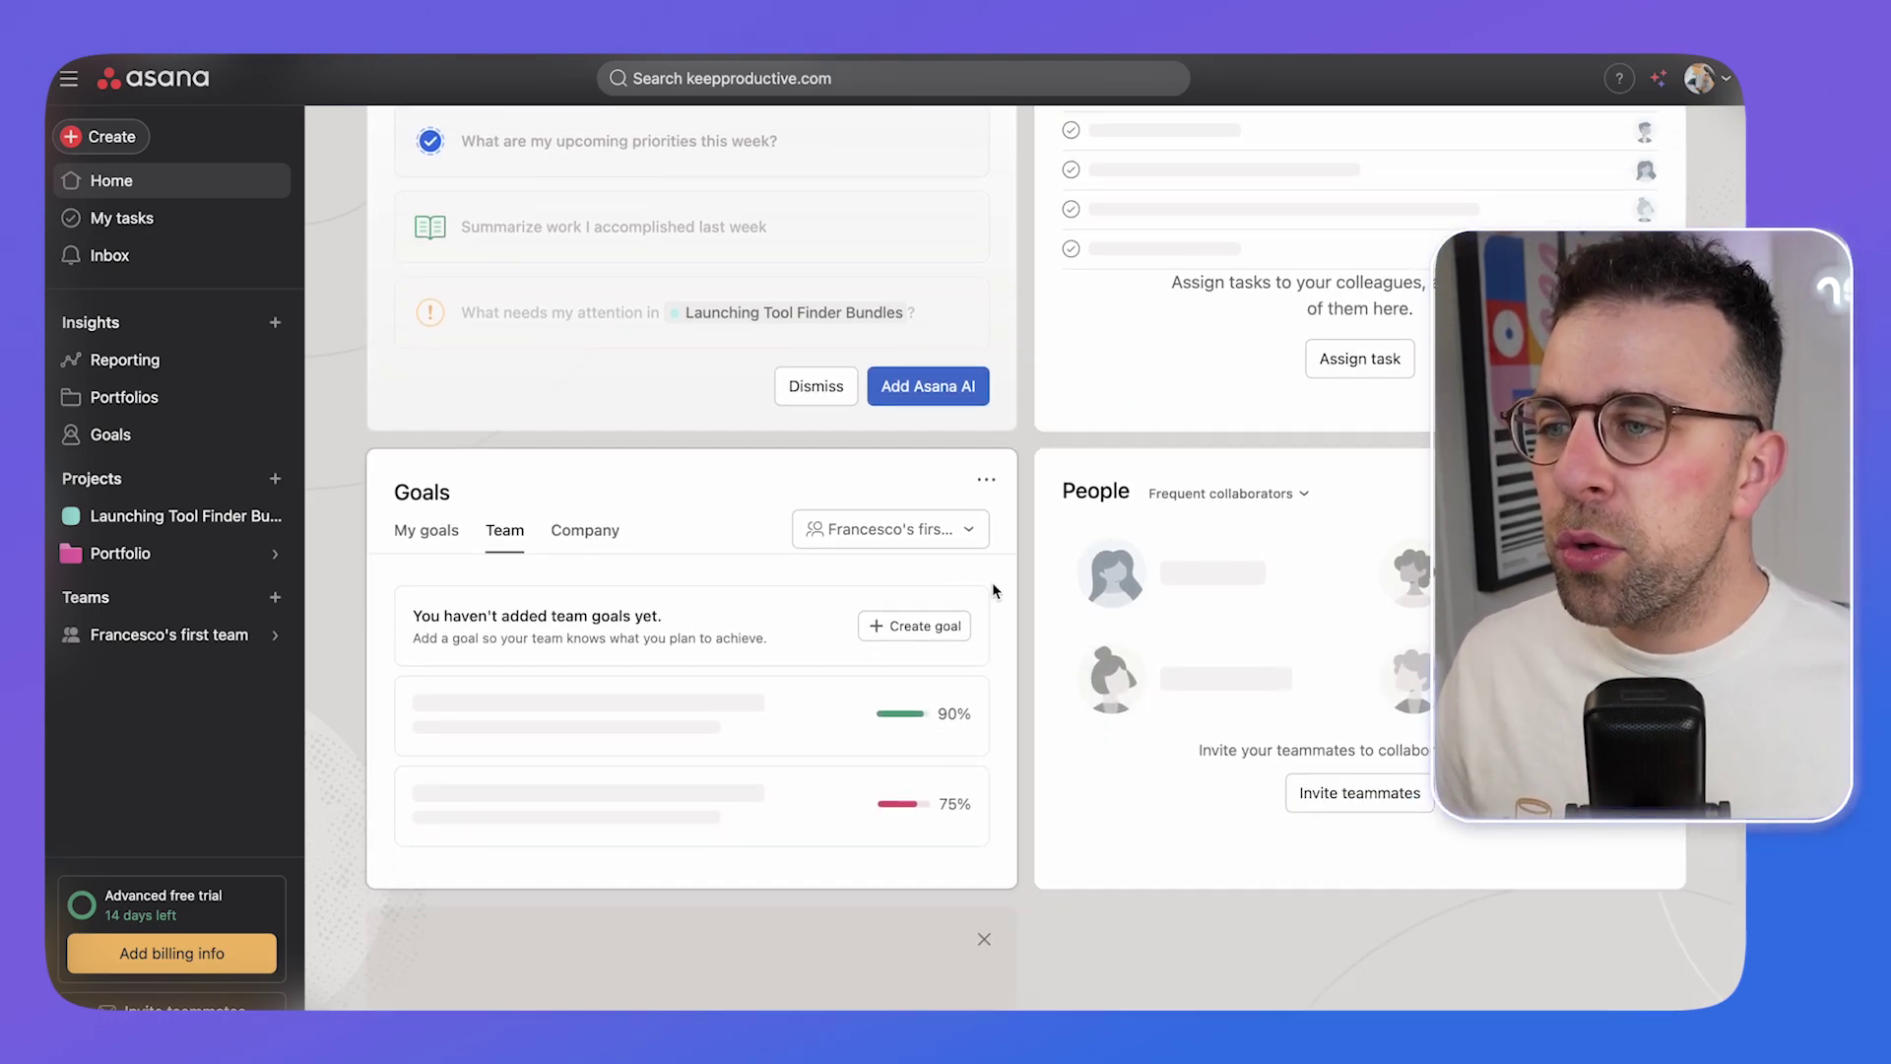
{"action": "scroll", "coordinate": [991, 582], "scroll_direction": "up", "scroll_amount": 10}
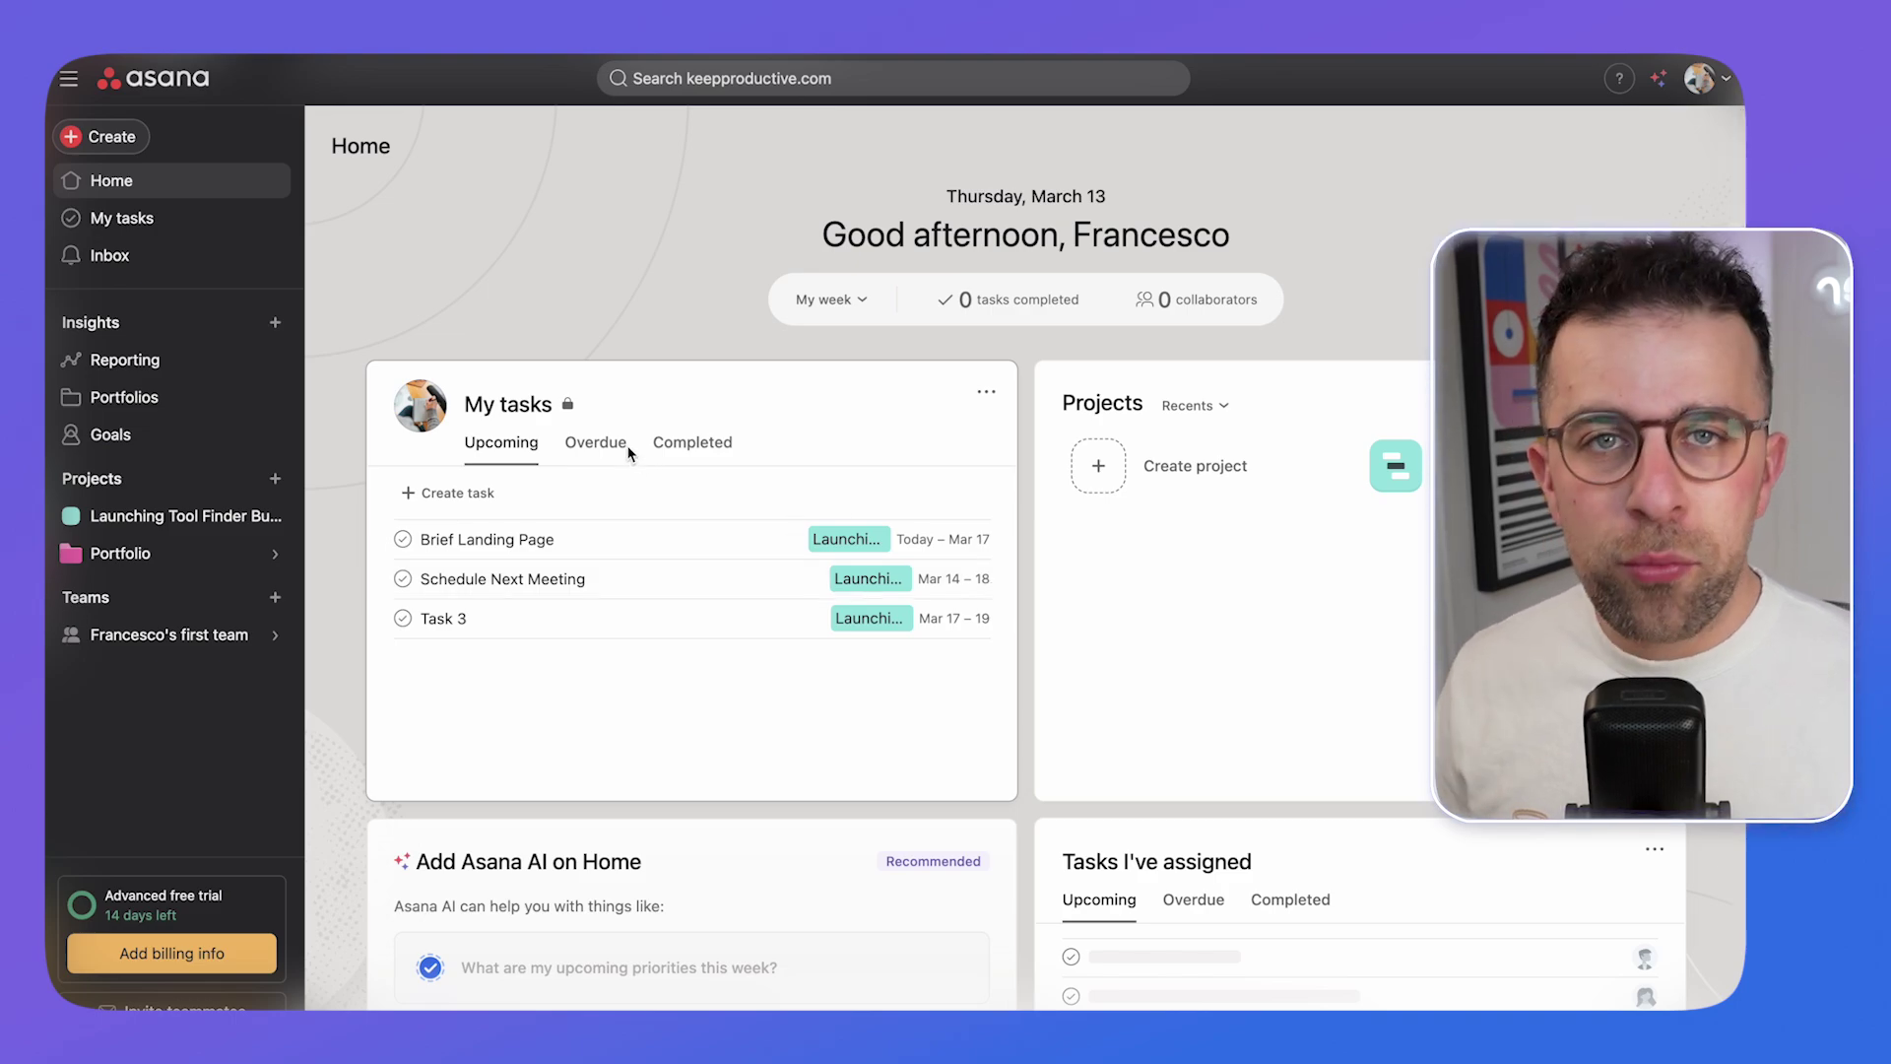
{"action": "scroll", "coordinate": [699, 444], "scroll_direction": "down", "scroll_amount": 5}
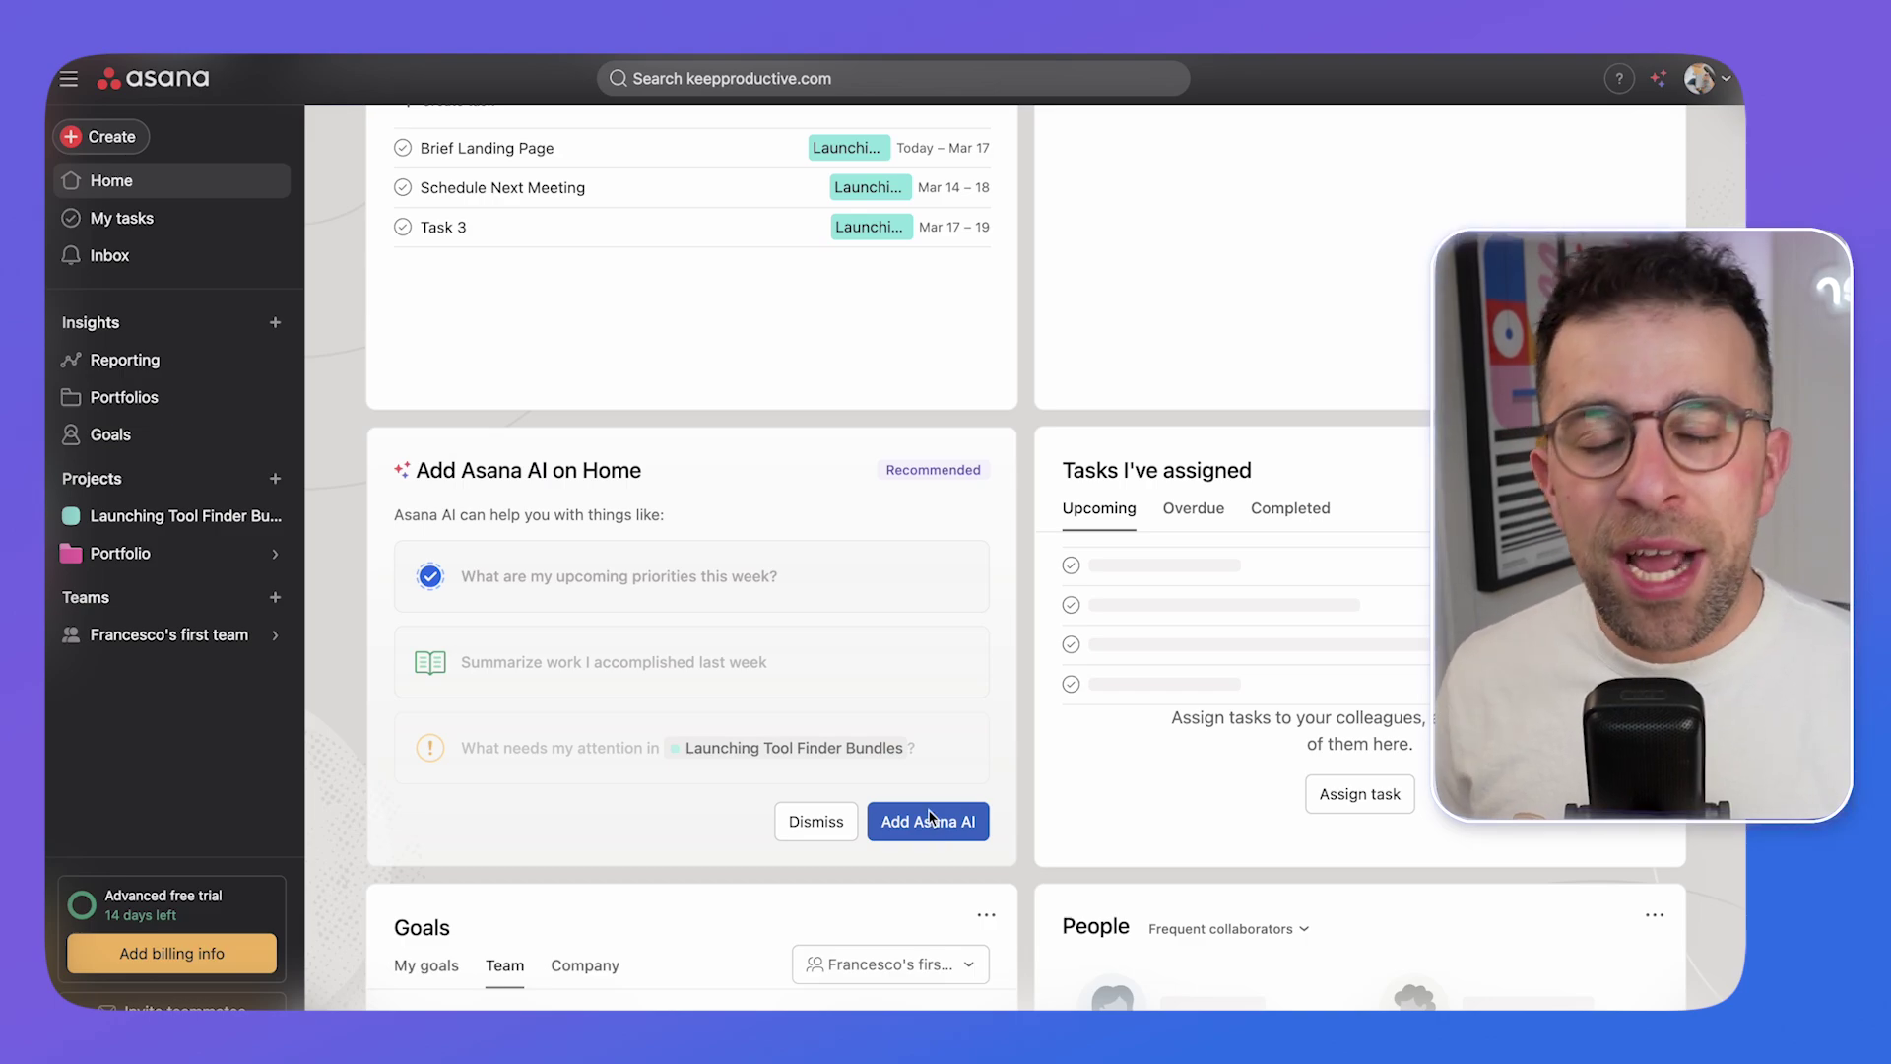
{"action": "scroll", "coordinate": [920, 742], "scroll_direction": "up", "scroll_amount": 4}
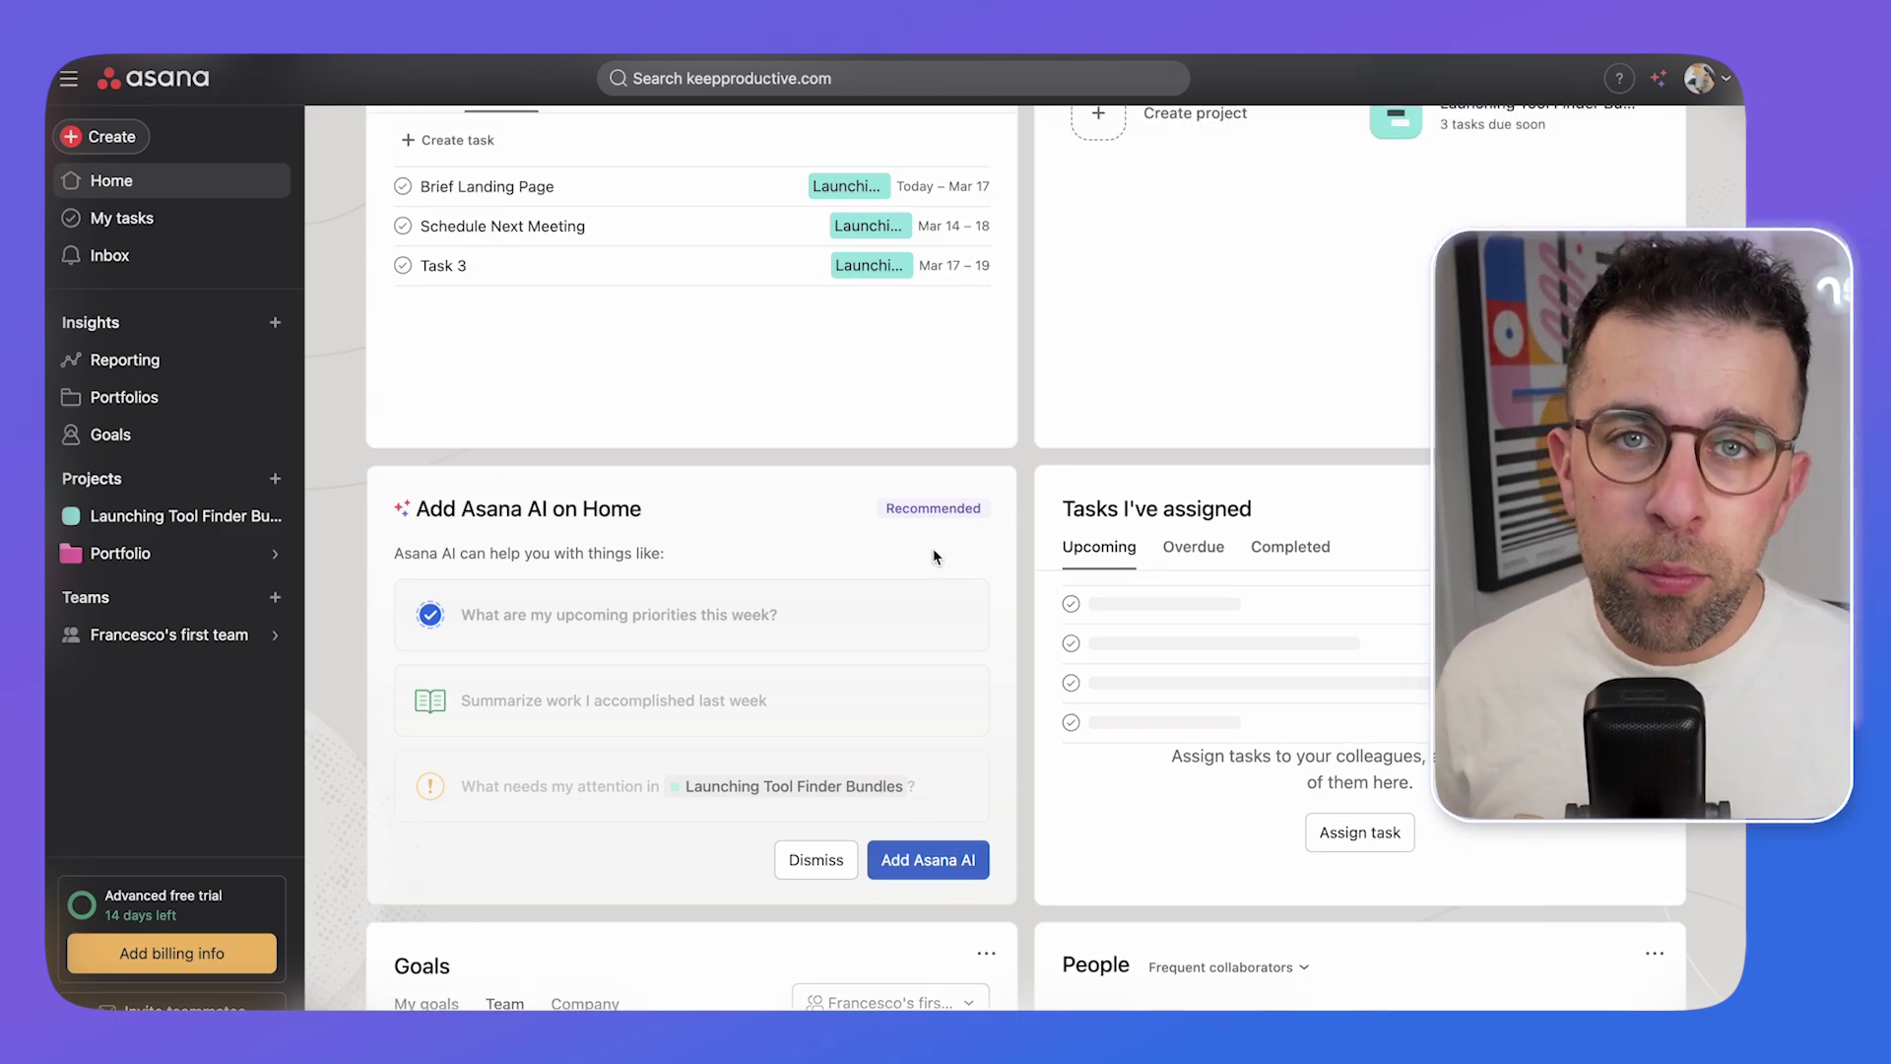
- Open Launching Tool Finder Bundles, review its Dashboard charts and widget choices, then show its Timeline
{"action": "left_click", "coordinate": [1395, 465]}
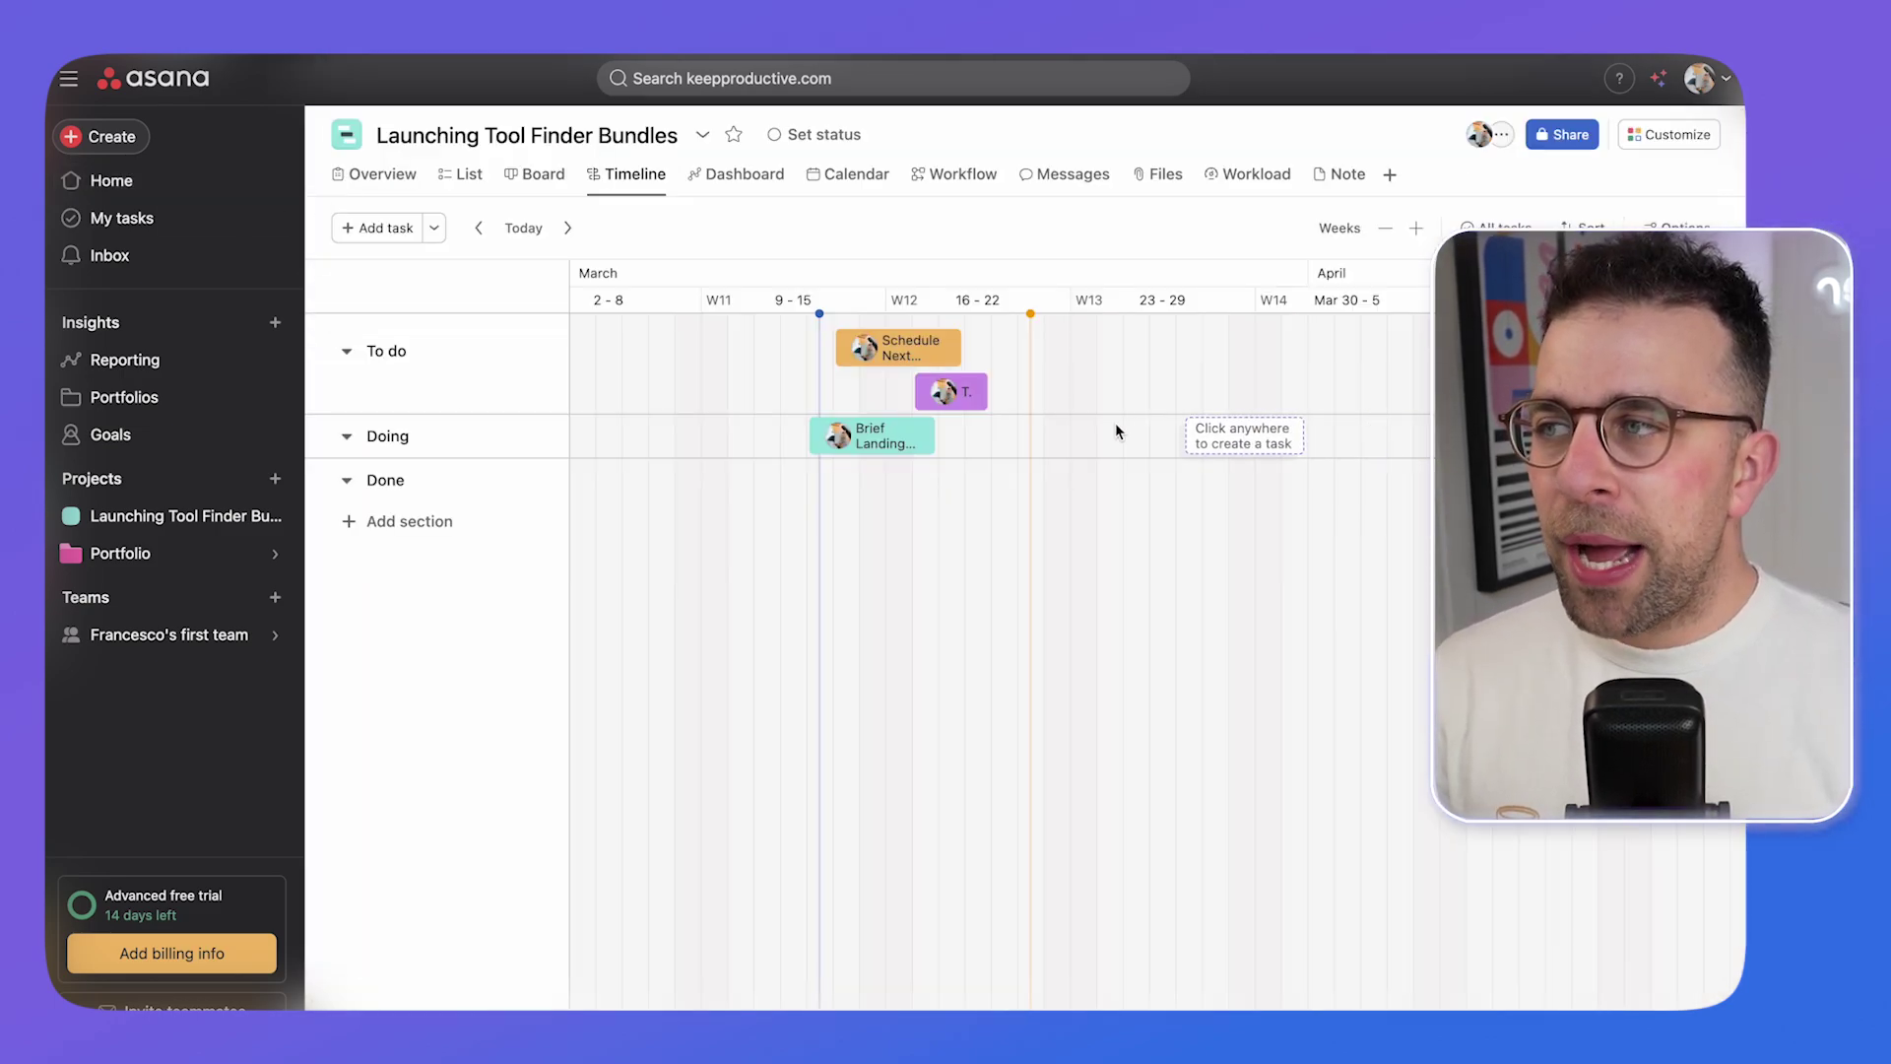
{"action": "left_click", "coordinate": [738, 177]}
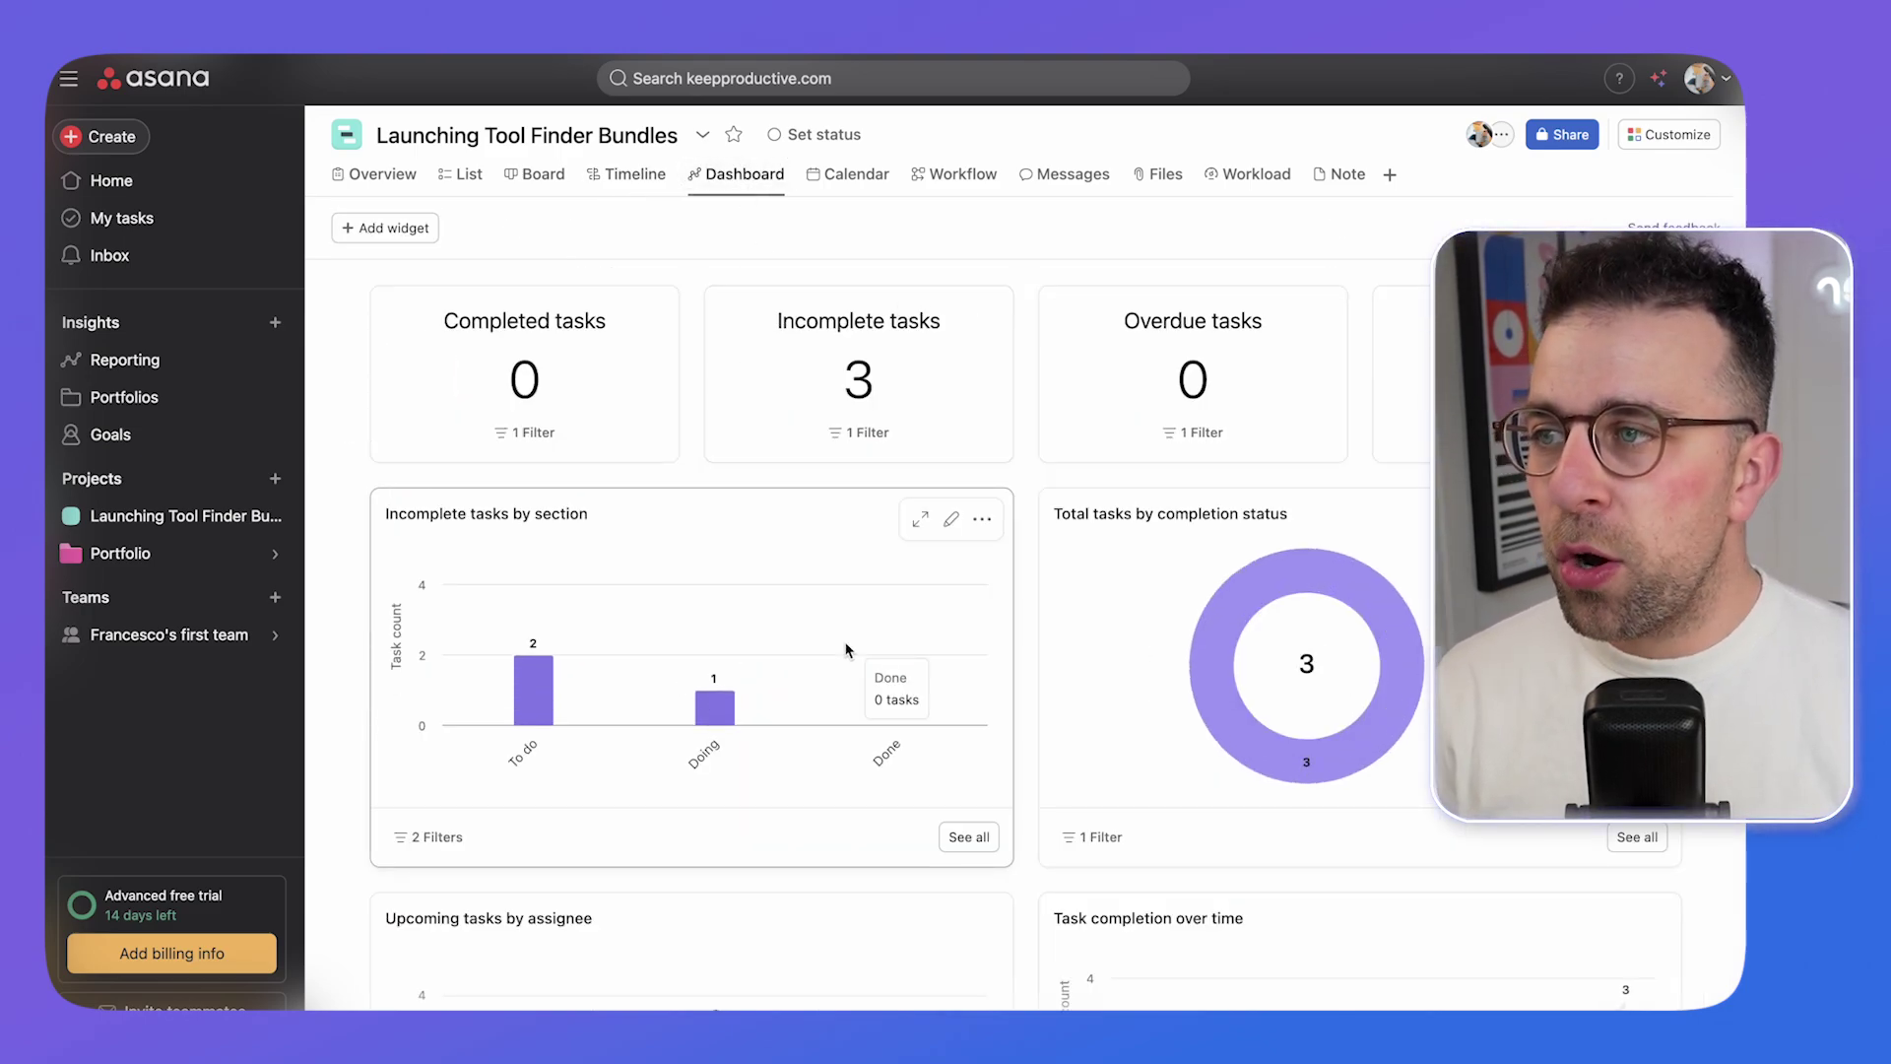
{"action": "scroll", "coordinate": [843, 641], "scroll_direction": "down", "scroll_amount": 3}
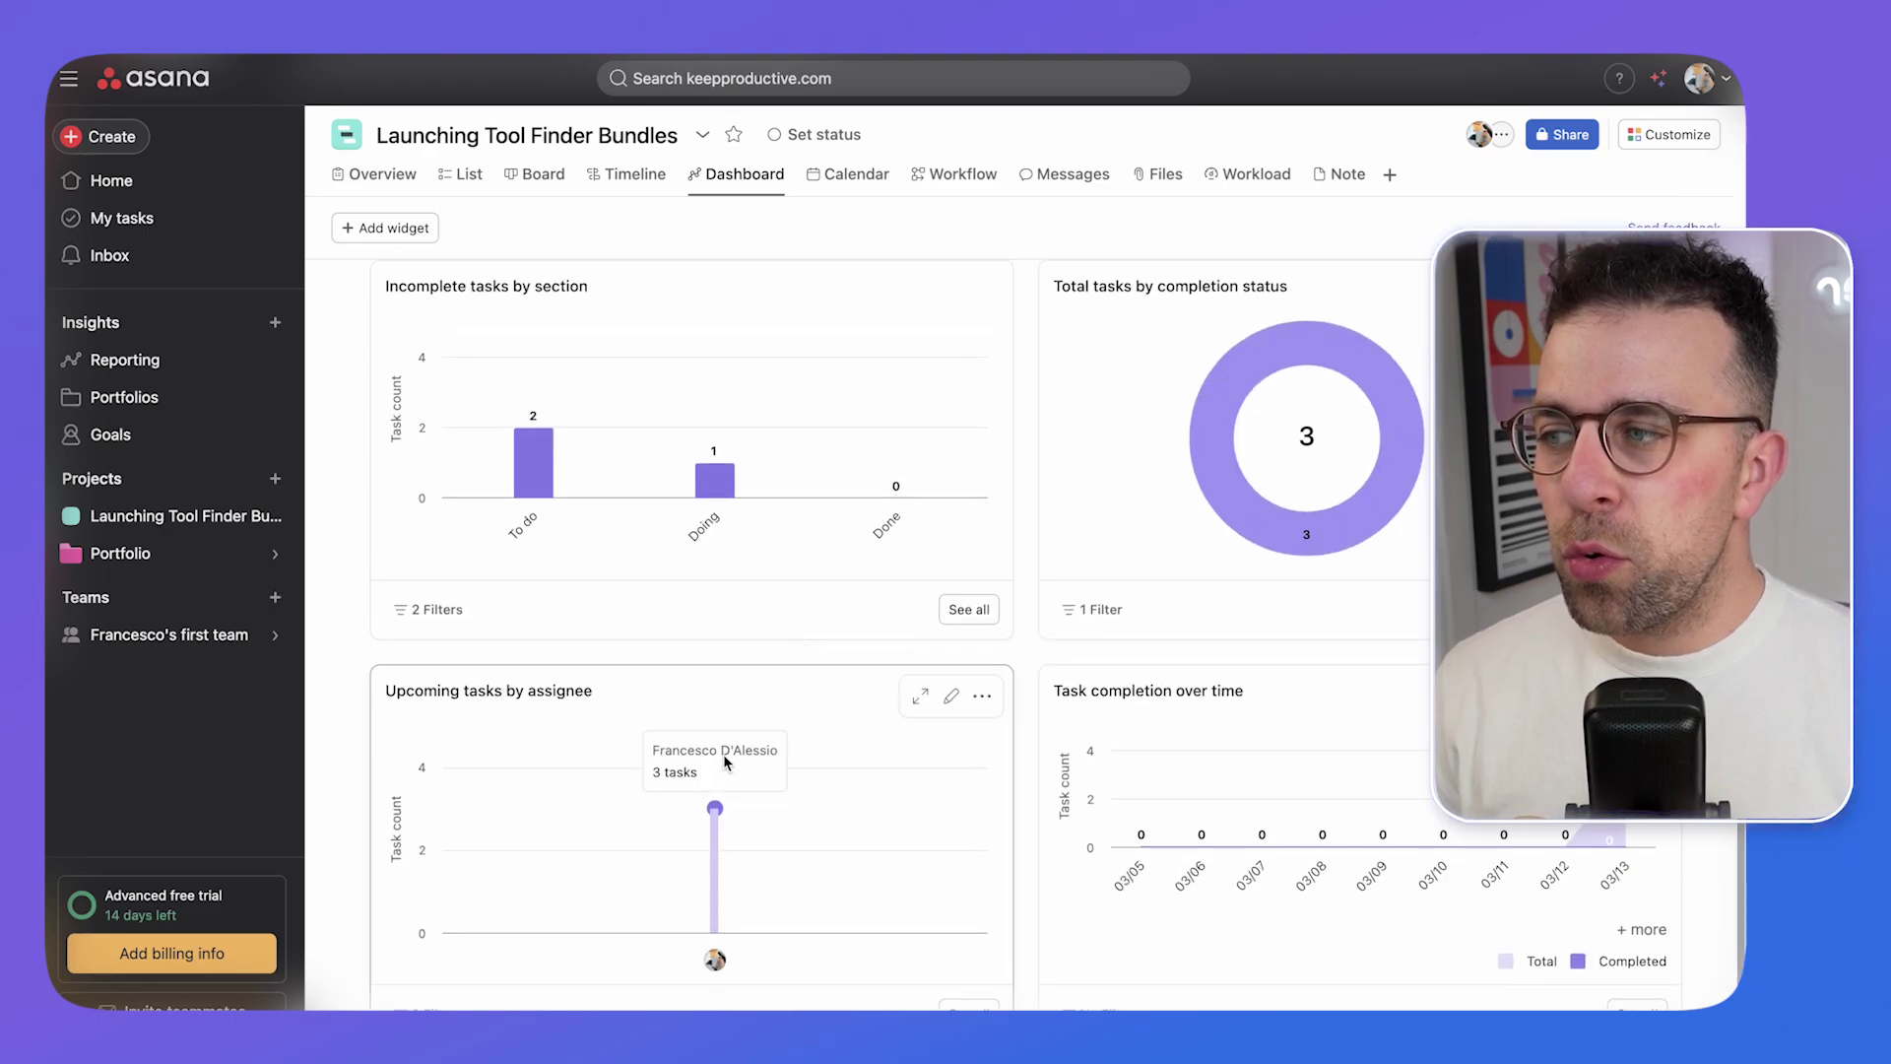
{"action": "scroll", "coordinate": [946, 493], "scroll_direction": "up", "scroll_amount": 3}
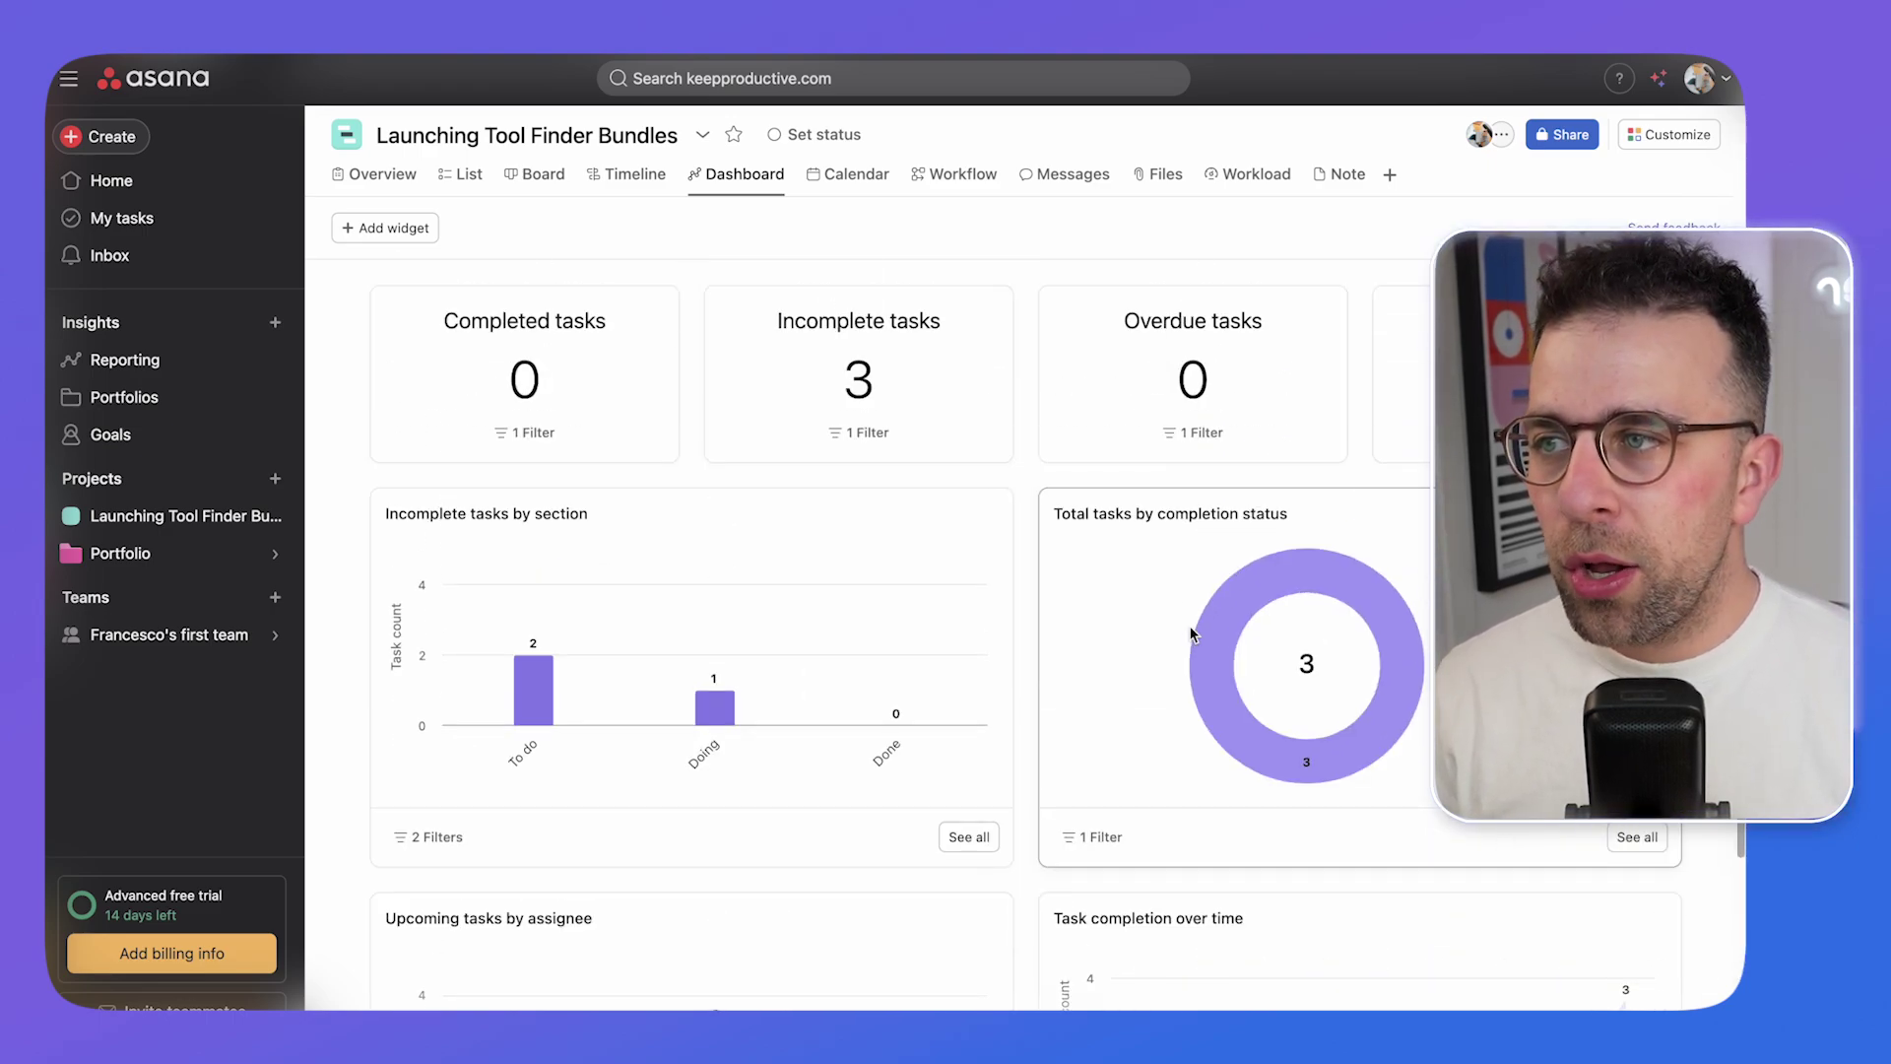
{"action": "left_click", "coordinate": [419, 232]}
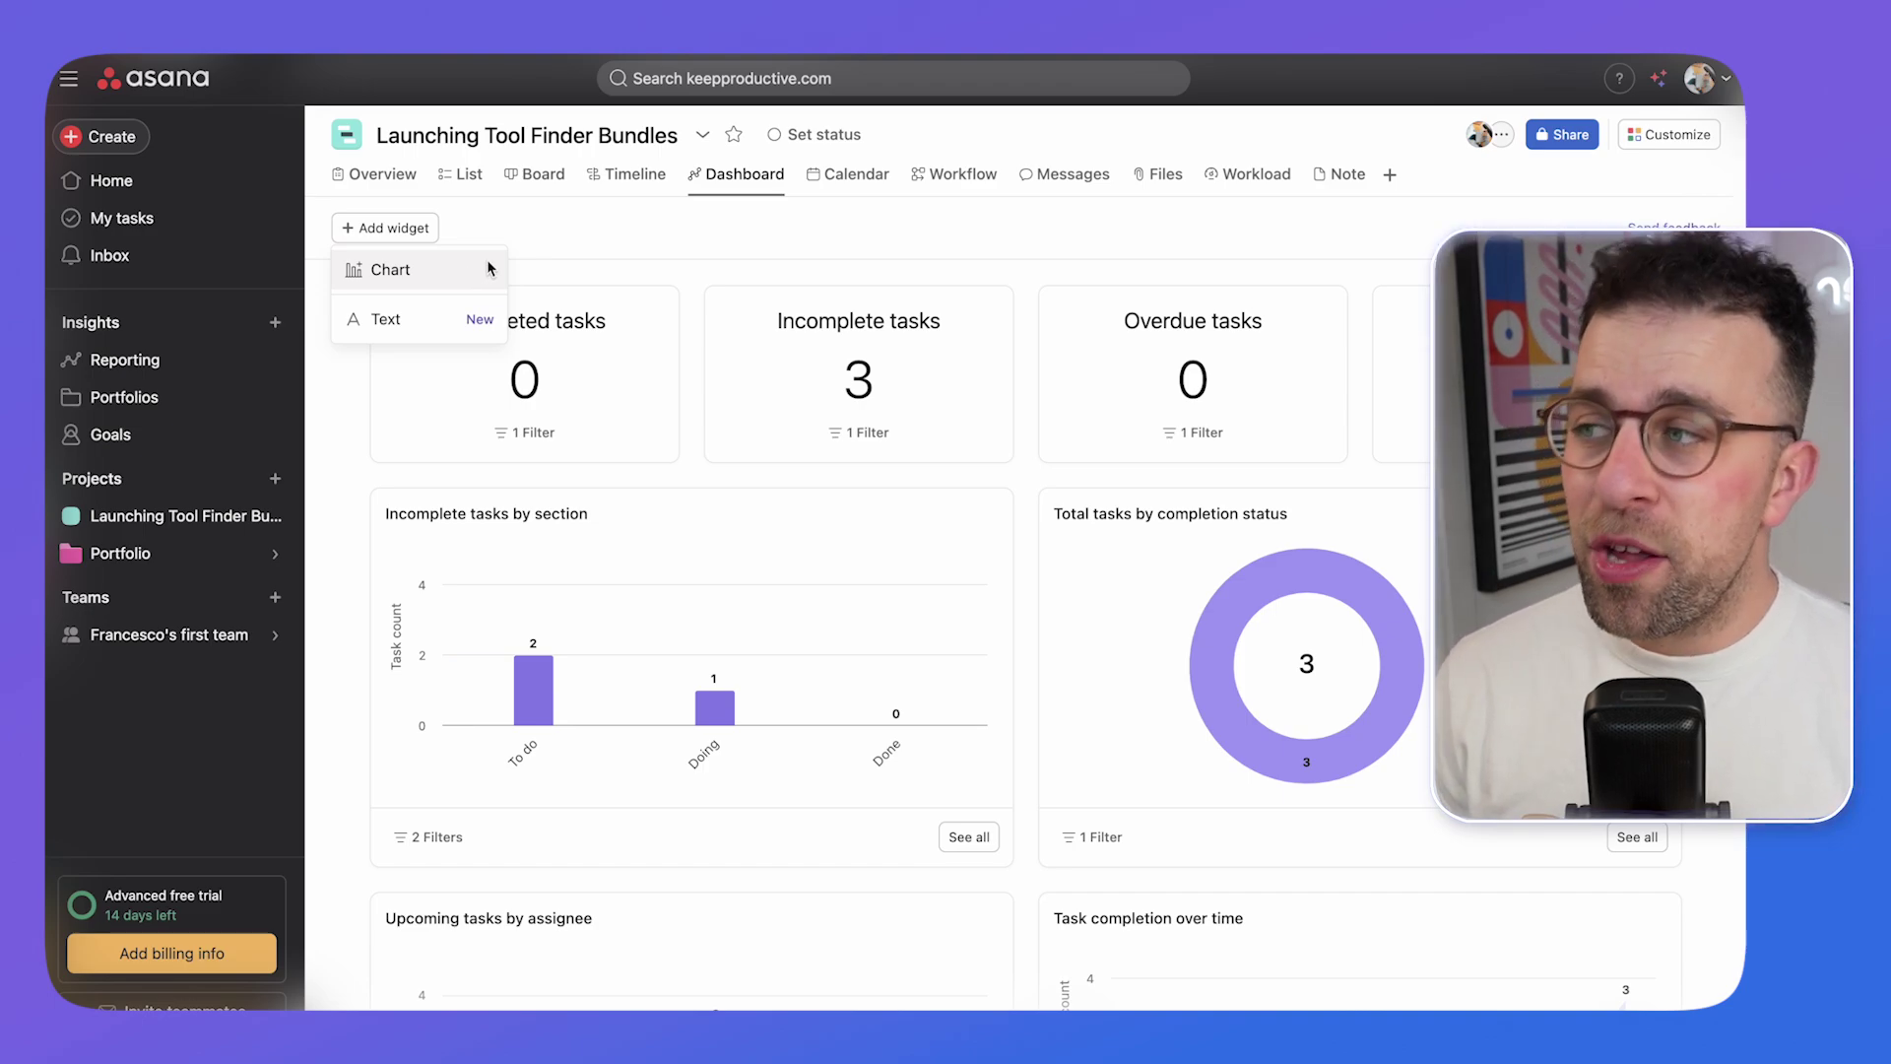
{"action": "left_click", "coordinate": [542, 258]}
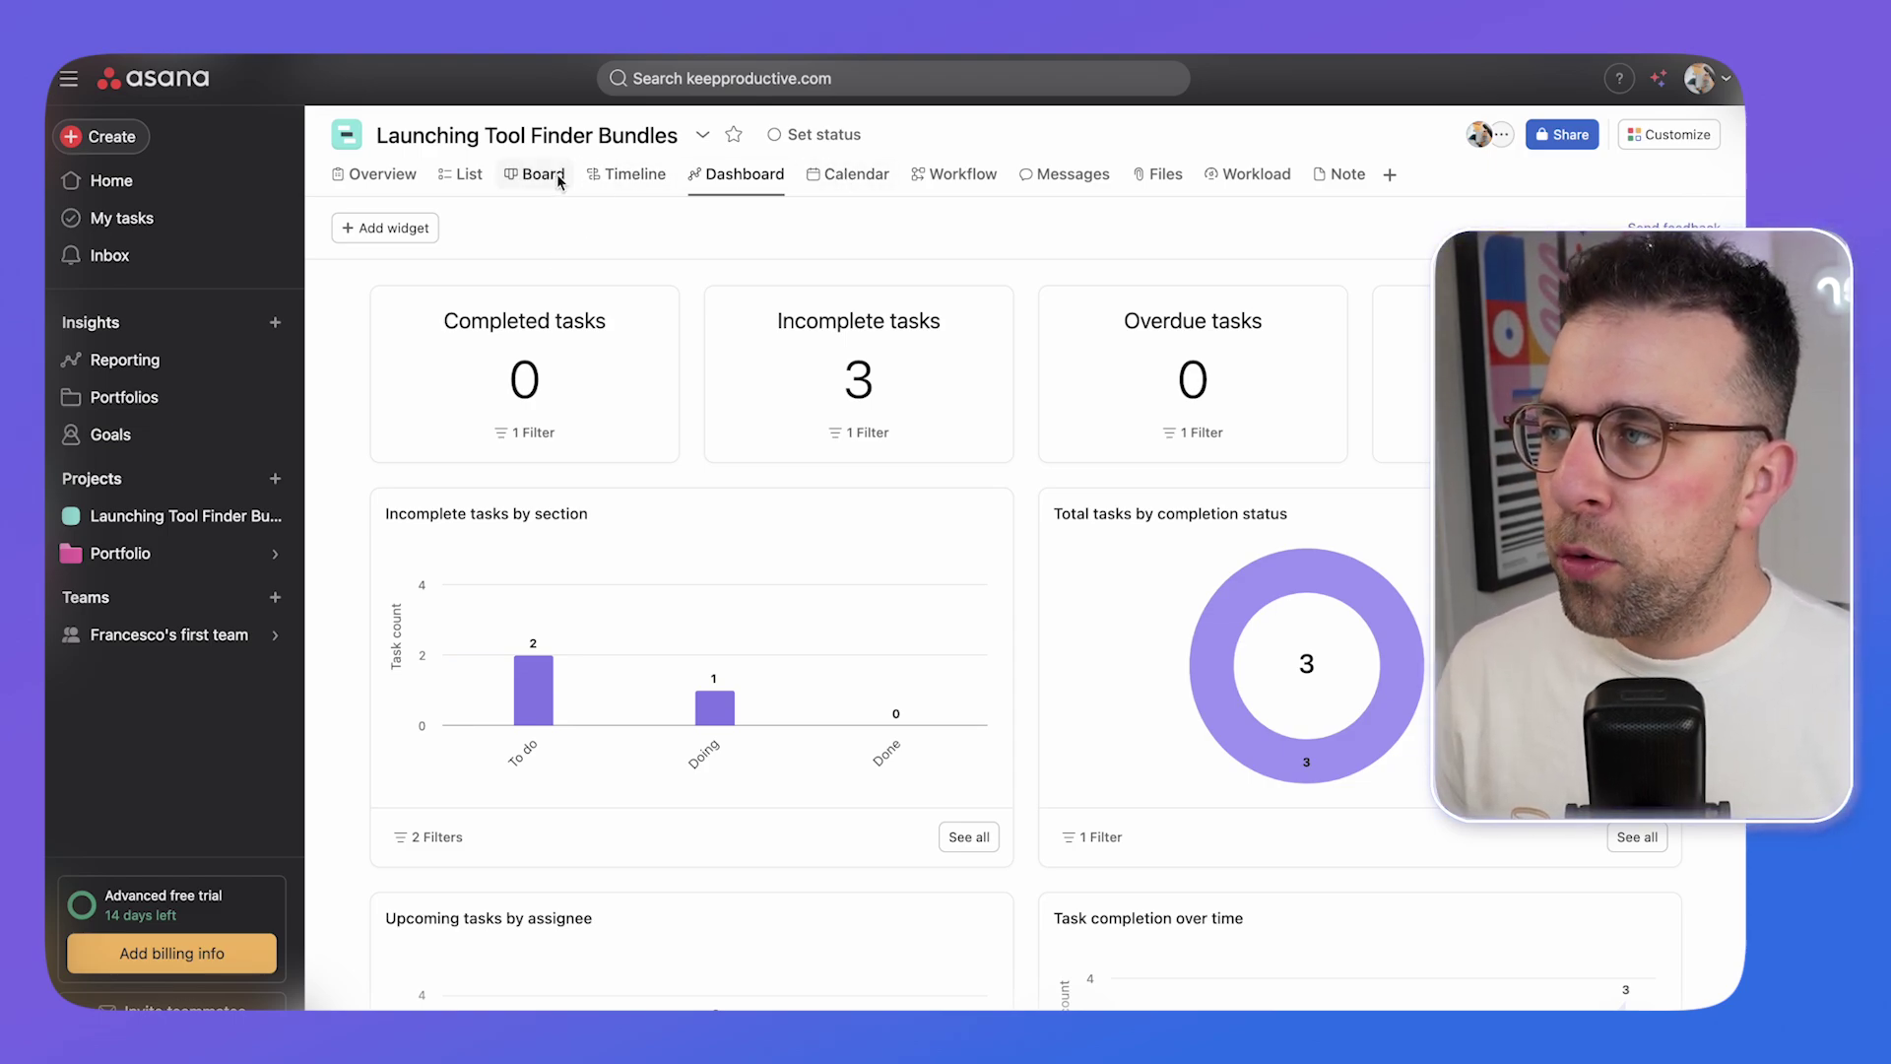
{"action": "left_click", "coordinate": [630, 172]}
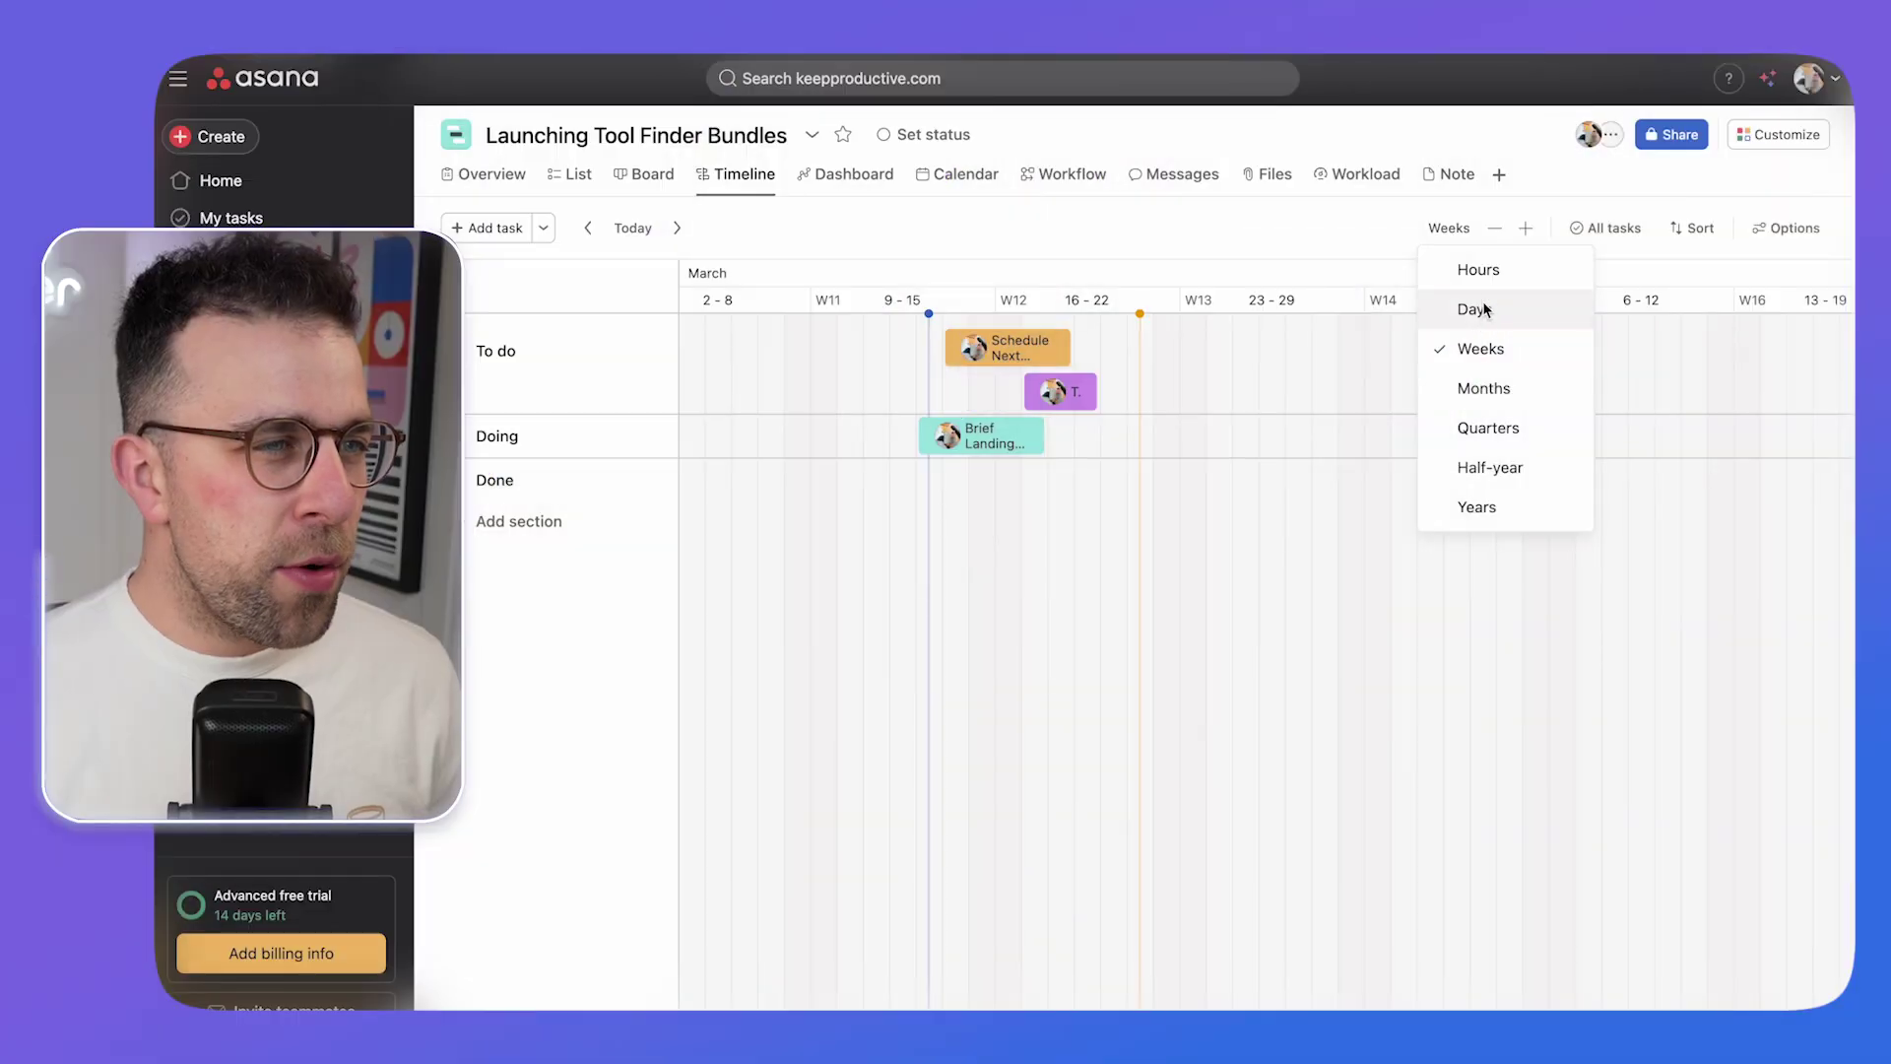
- Zoom the timeline to Days and extend Brief Landing Page to end on Mar 22
{"action": "left_click", "coordinate": [1483, 268]}
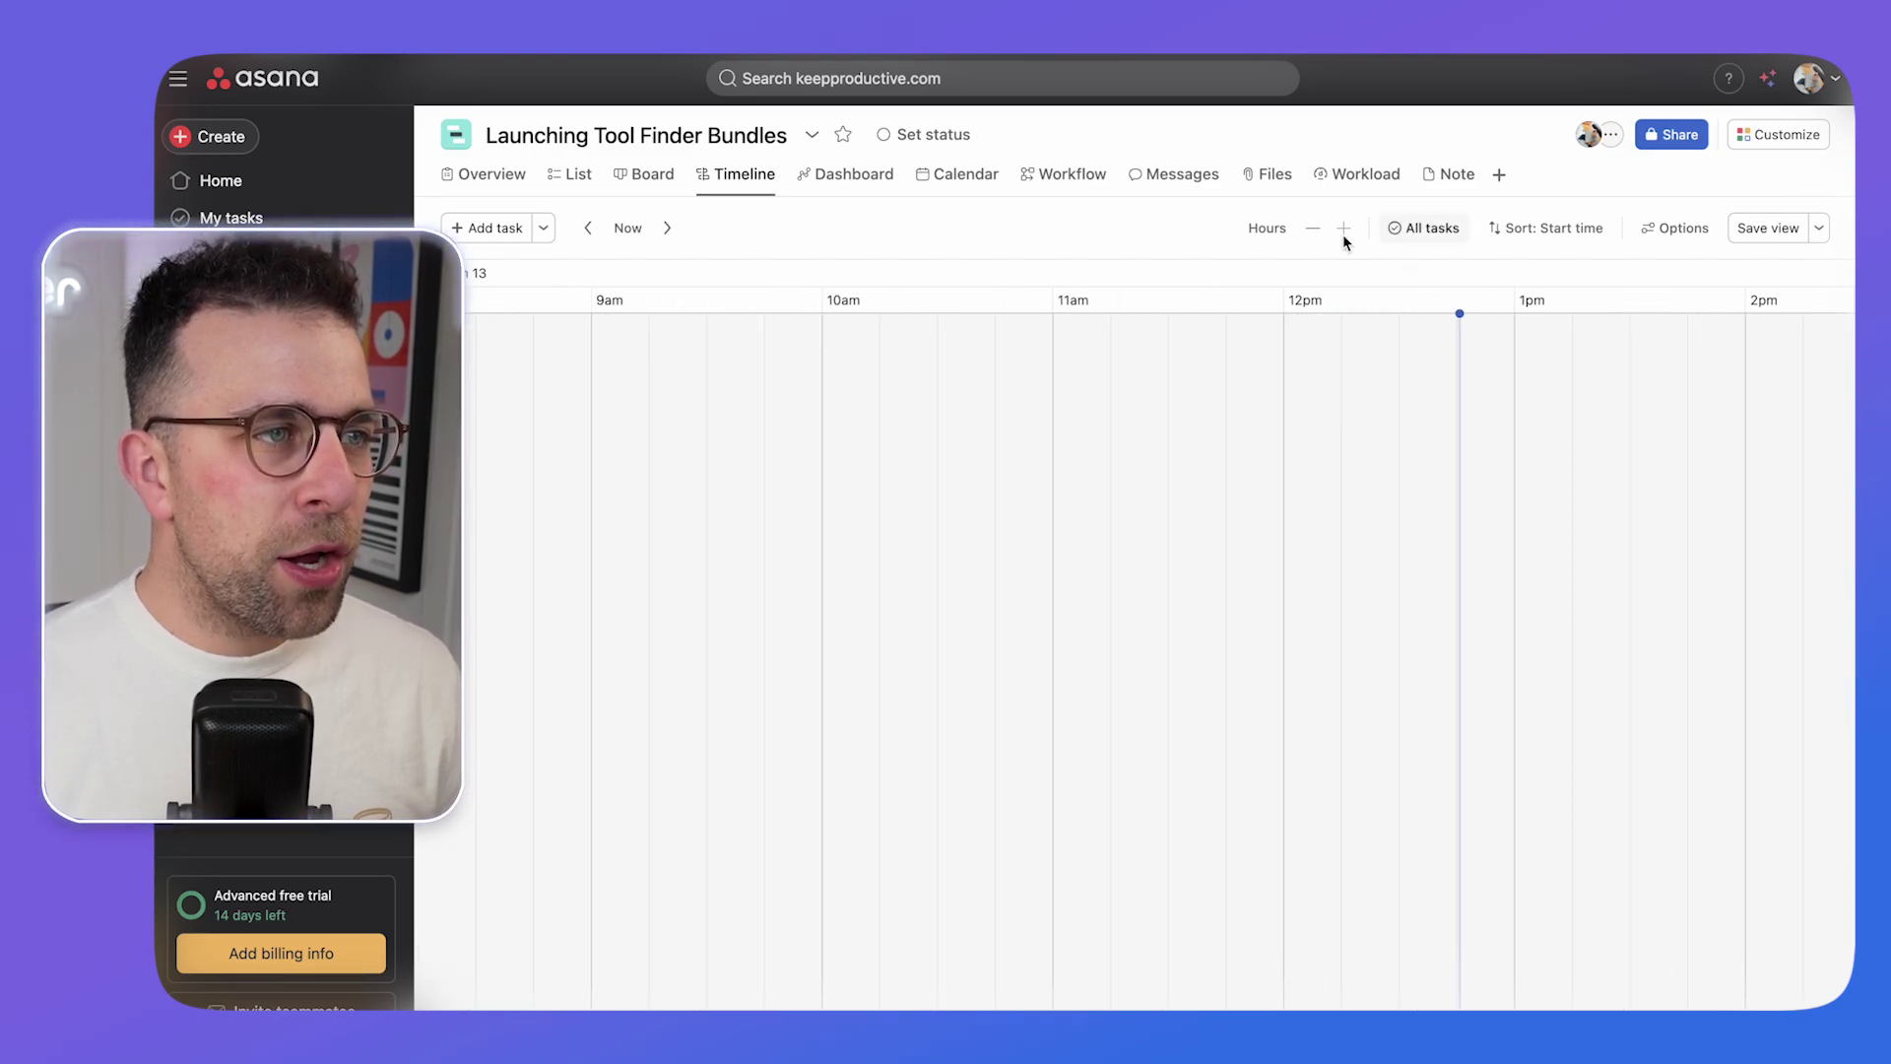
{"action": "left_click", "coordinate": [1268, 228]}
{"action": "left_click", "coordinate": [1293, 309]}
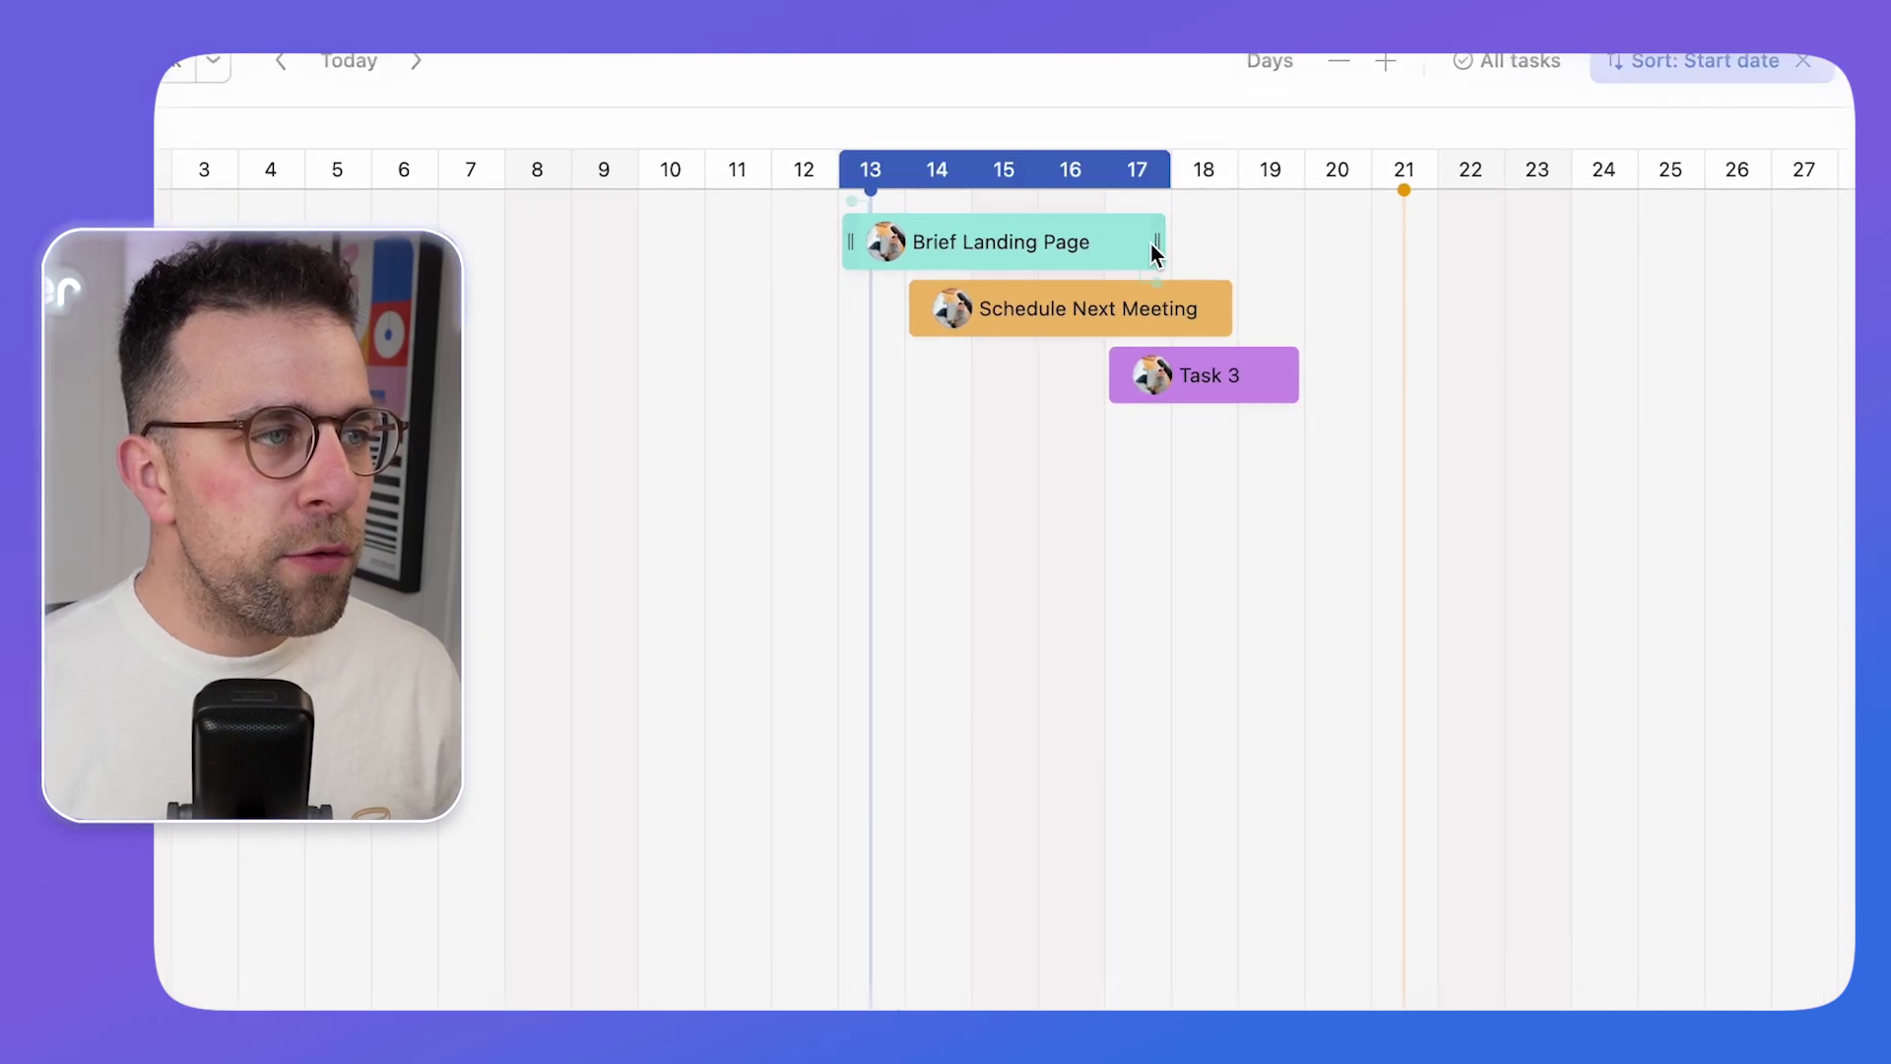
{"action": "left_click_drag", "start_coordinate": [1156, 244], "coordinate": [1487, 241]}
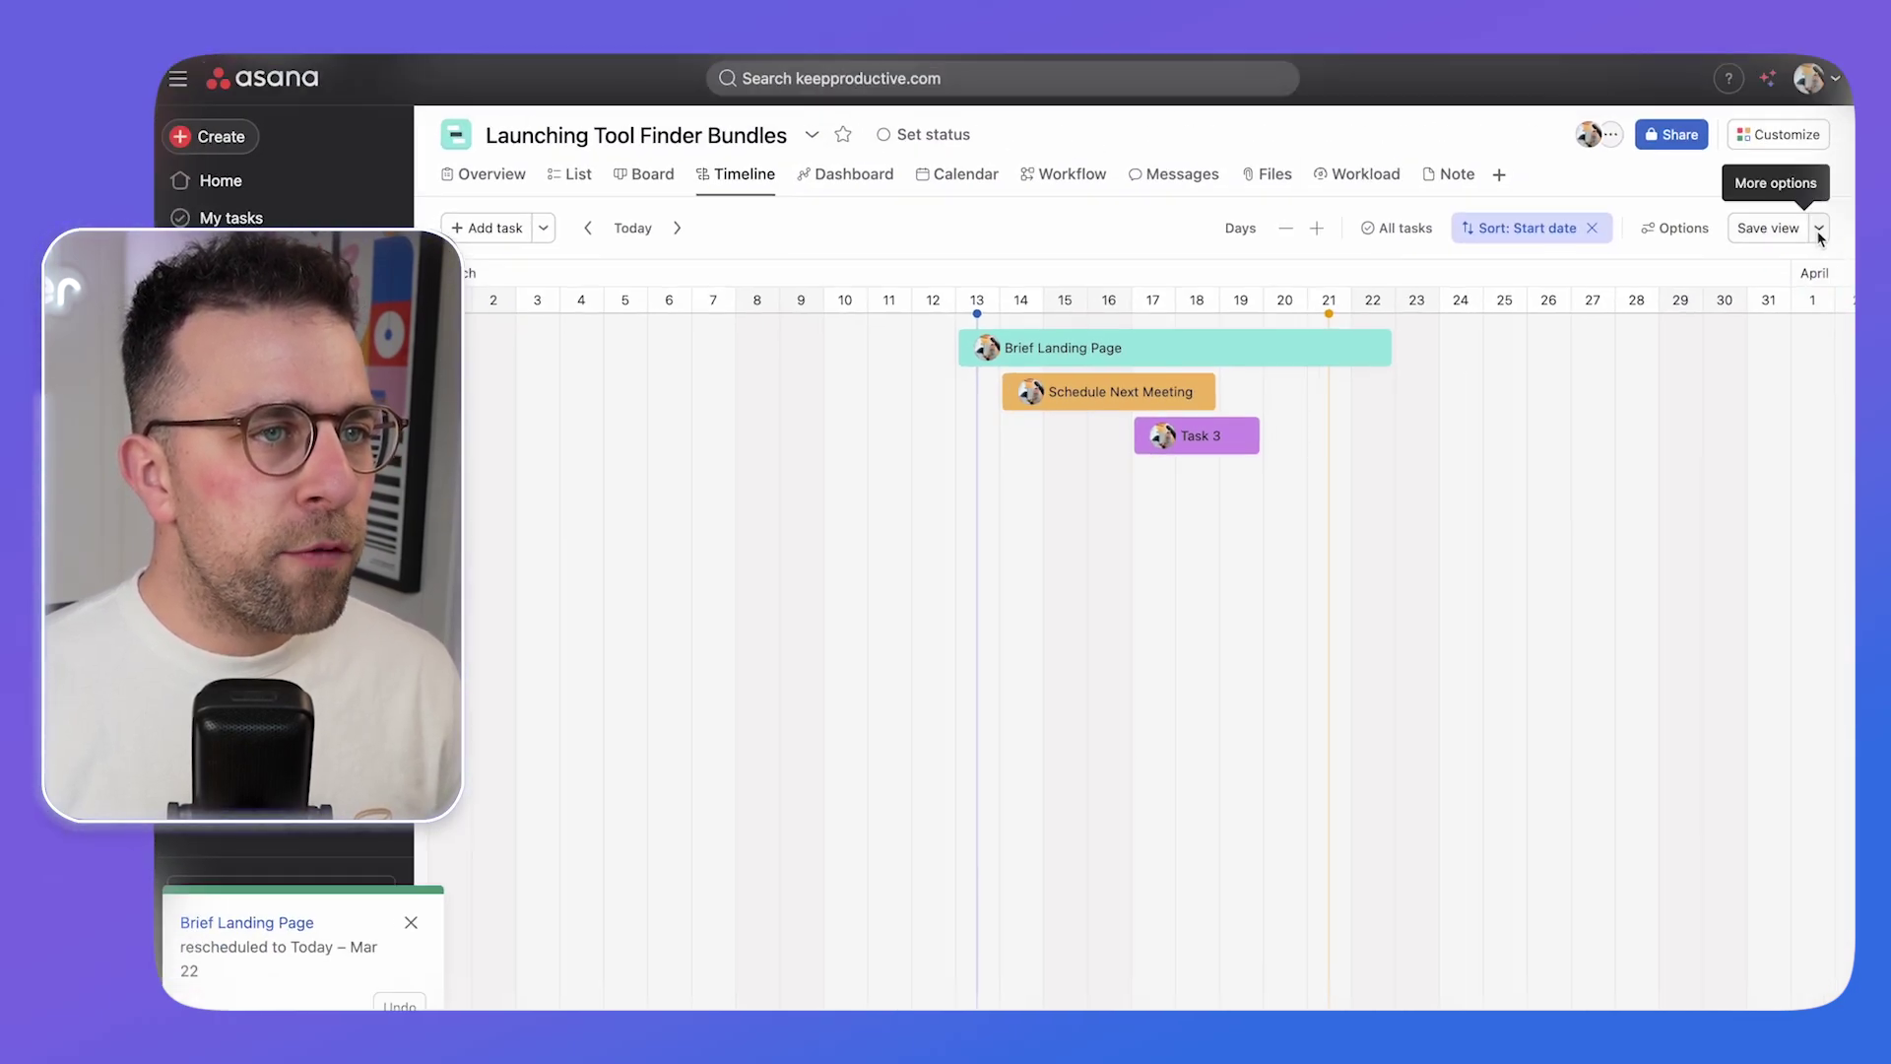
- Review the timeline's Save view and Options menus, closing both without changes
{"action": "left_click", "coordinate": [1819, 229]}
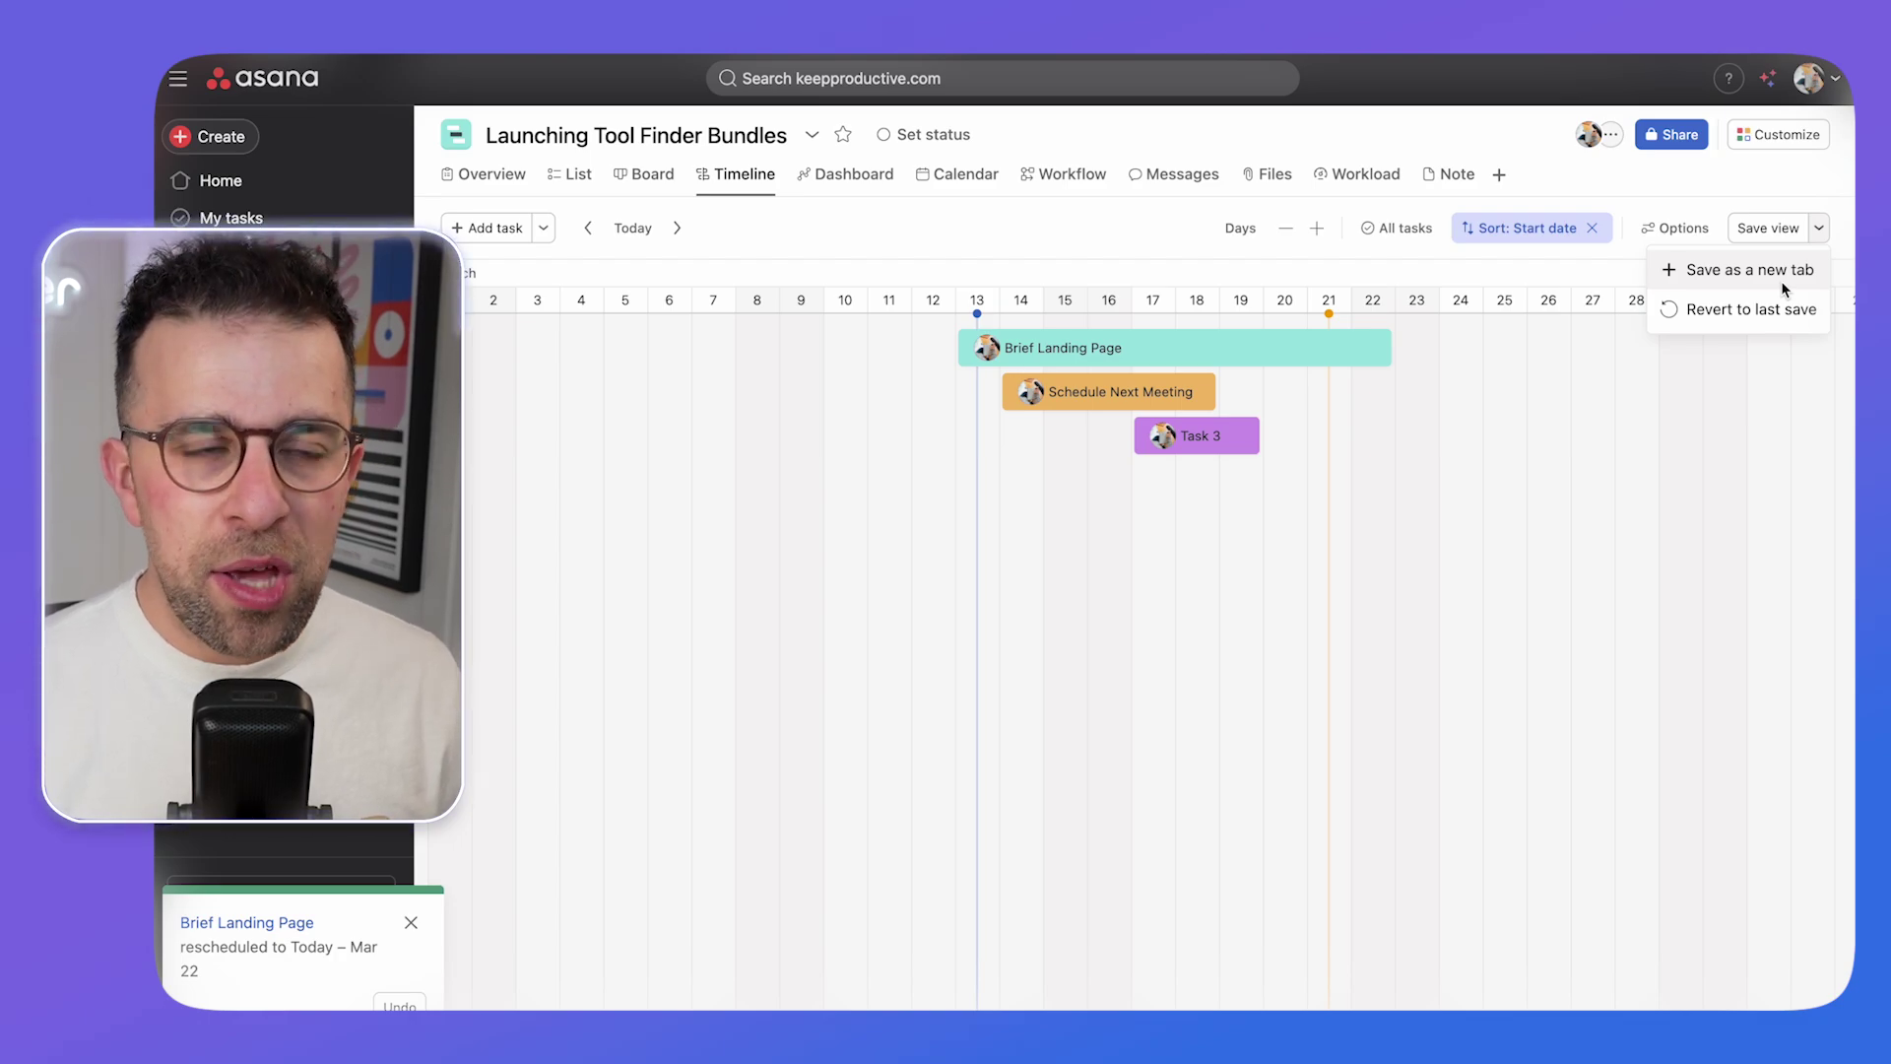
{"action": "left_click", "coordinate": [1757, 180]}
{"action": "left_click", "coordinate": [1684, 227]}
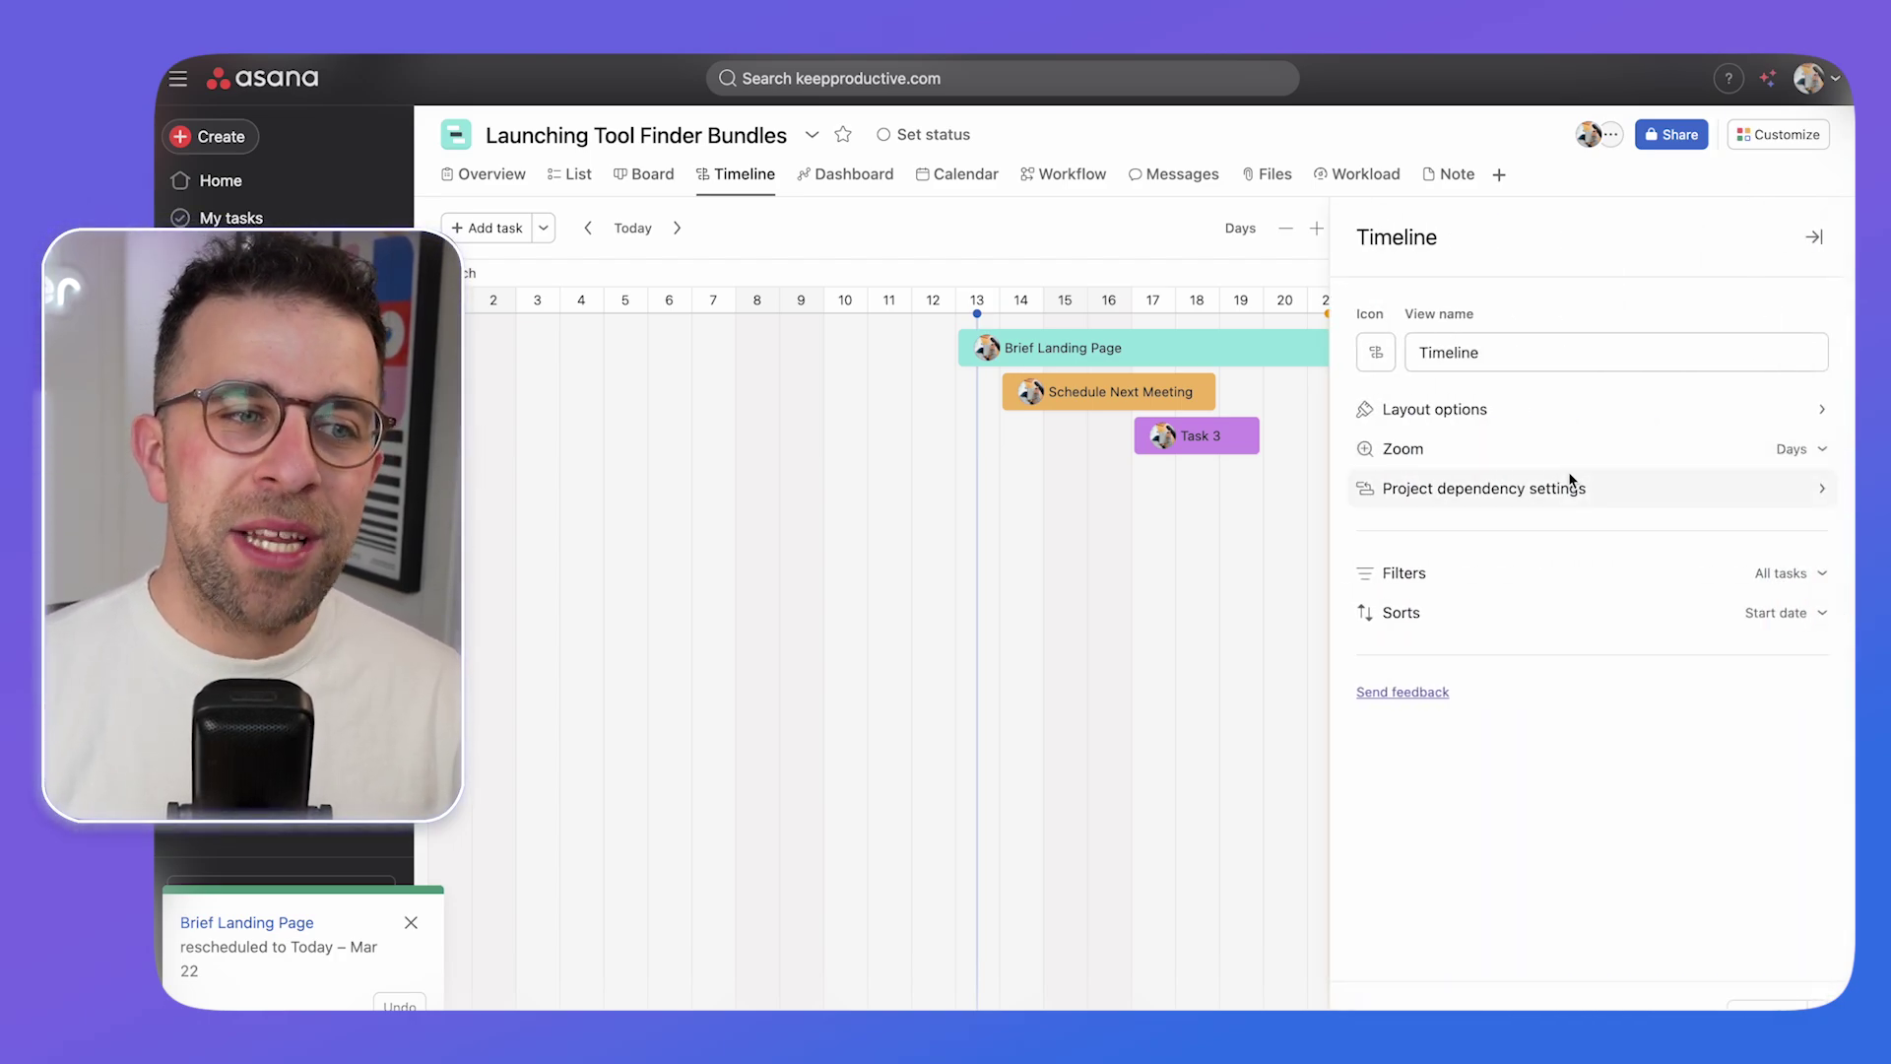
{"action": "left_click", "coordinate": [1188, 635]}
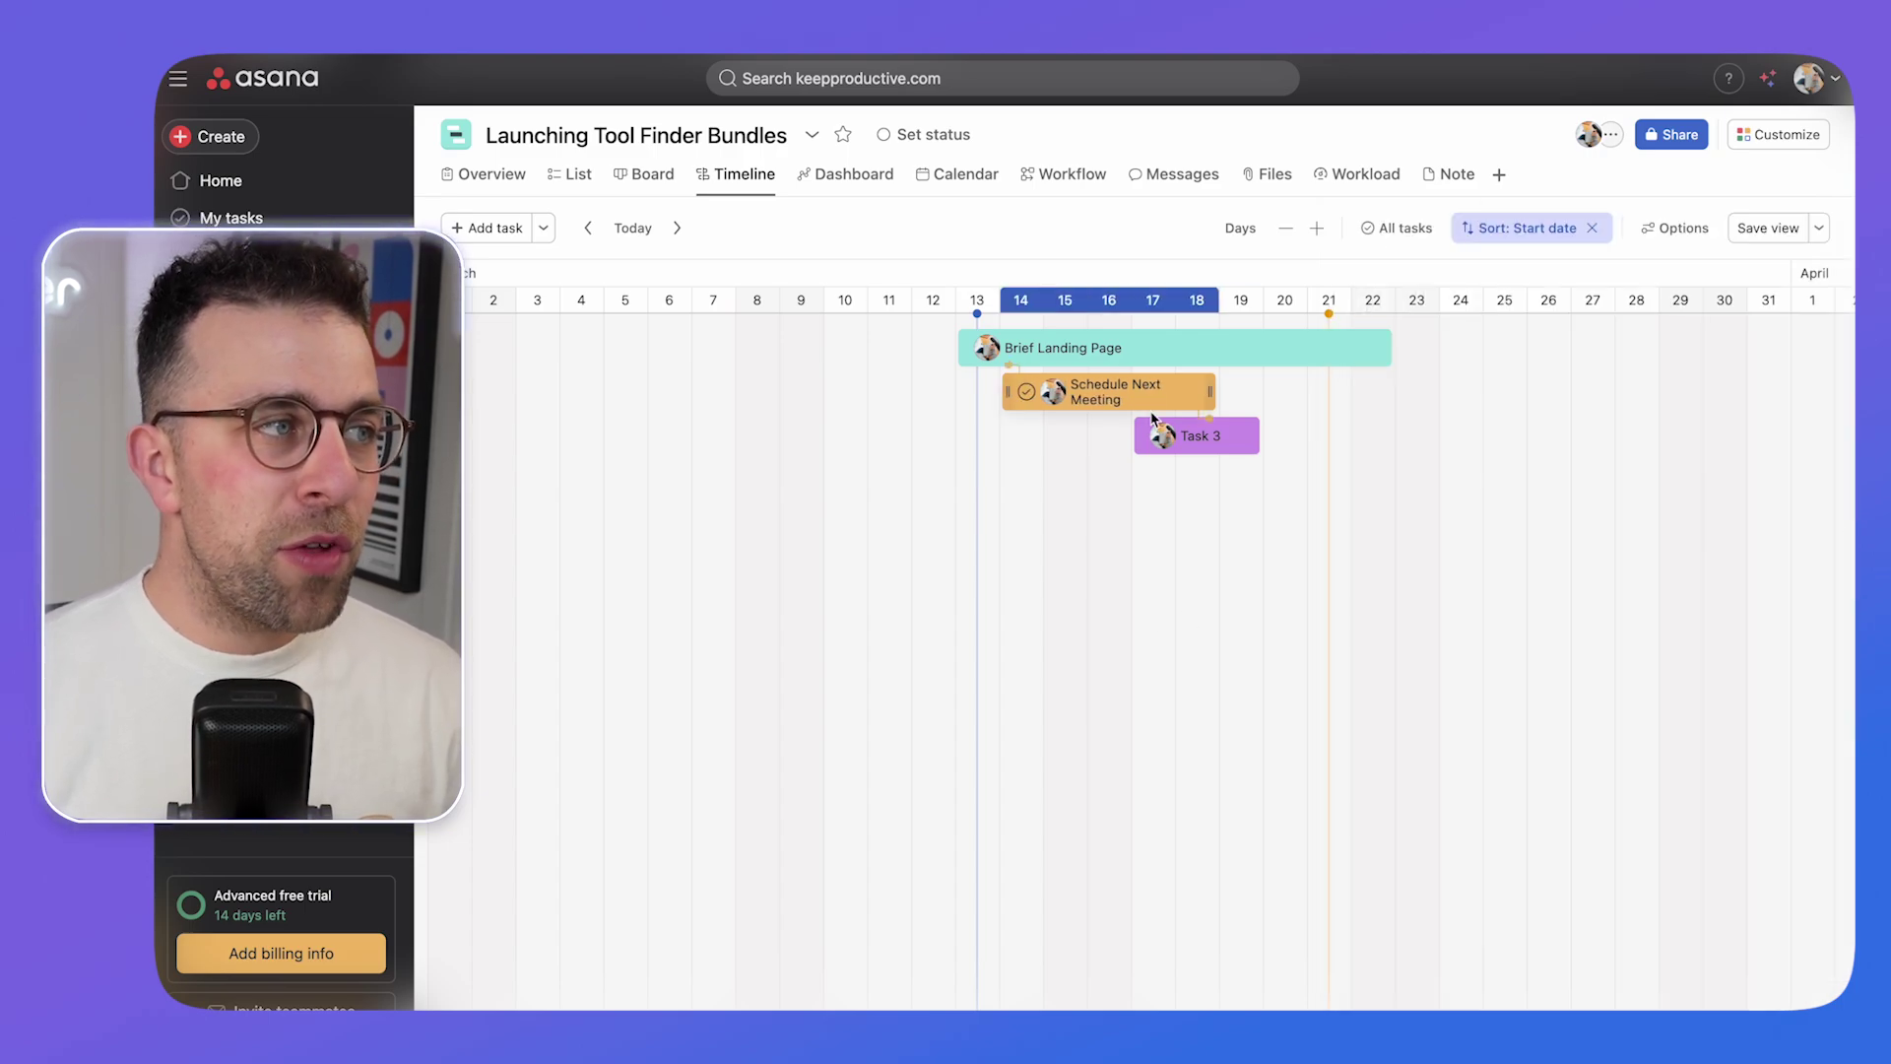
- Add a Gantt view named Gantt and extend Brief Landing Page to end on Apr 10
{"action": "left_click", "coordinate": [1500, 175]}
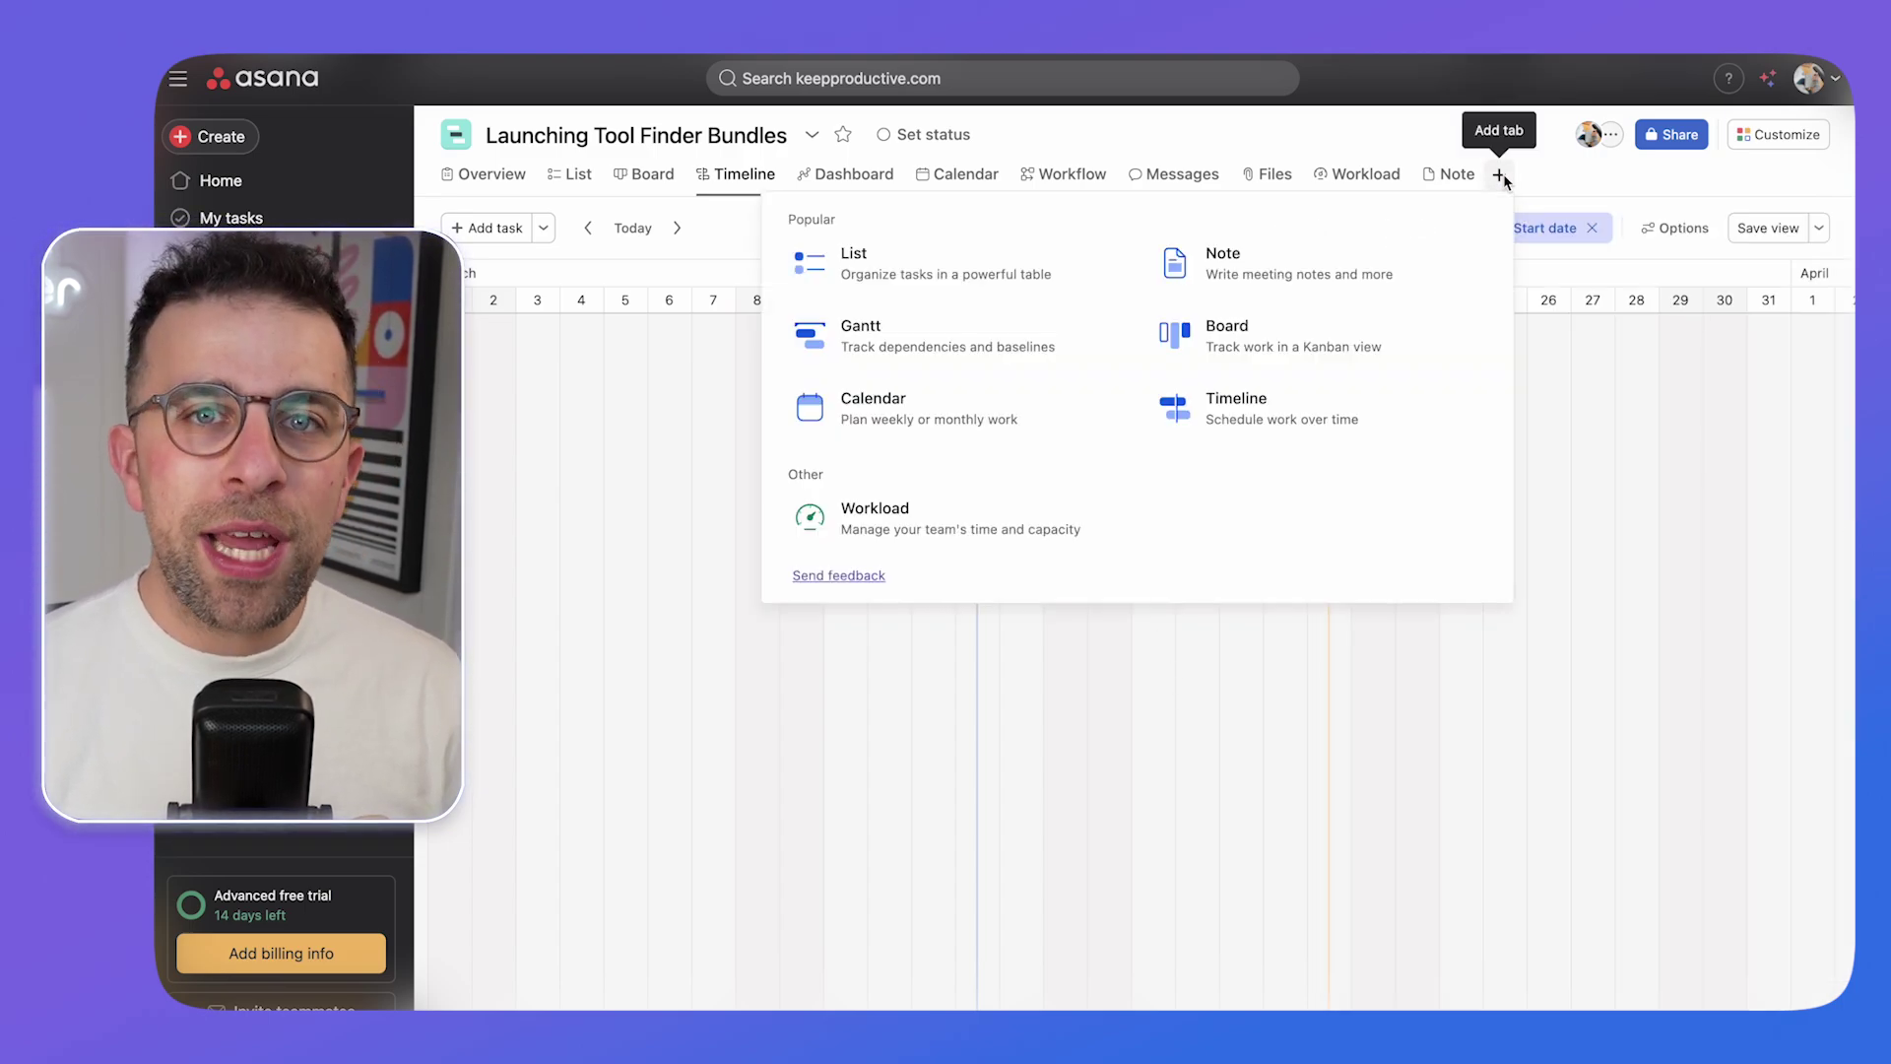
{"action": "left_click", "coordinate": [897, 340]}
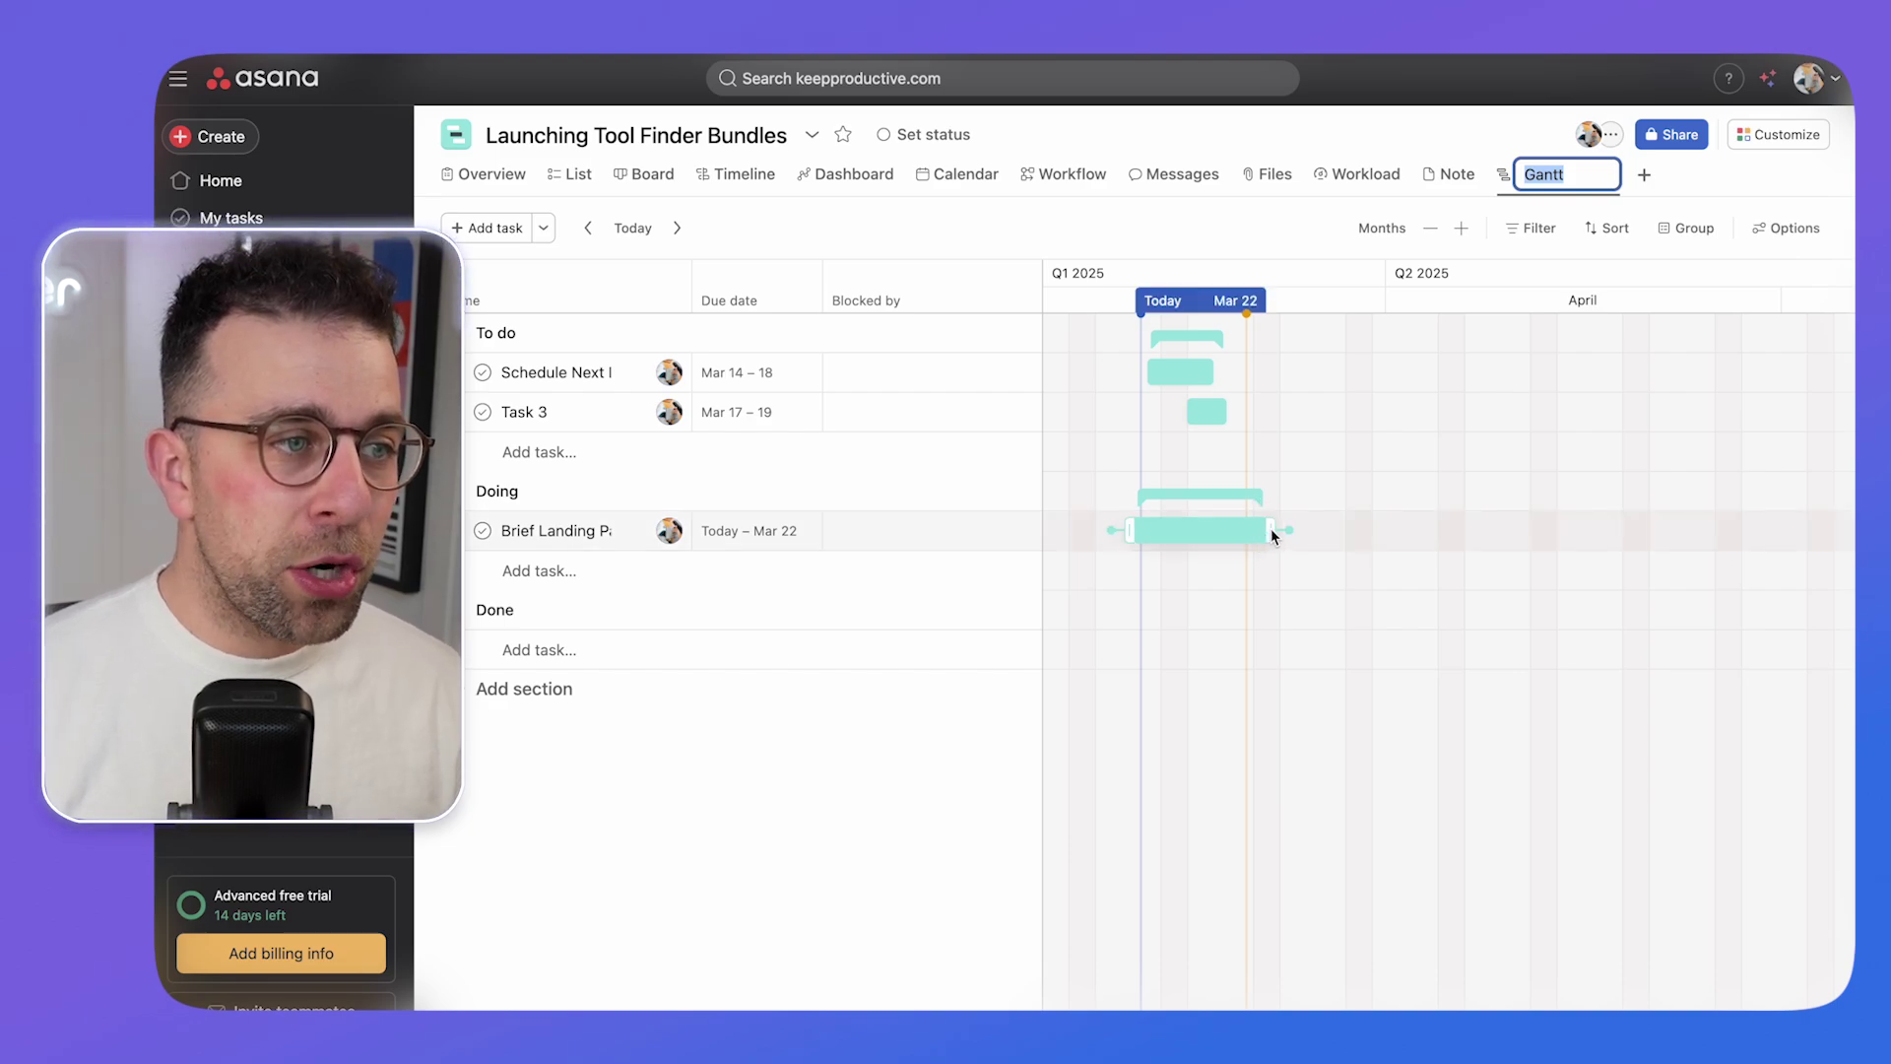
{"action": "key", "text": "Return"}
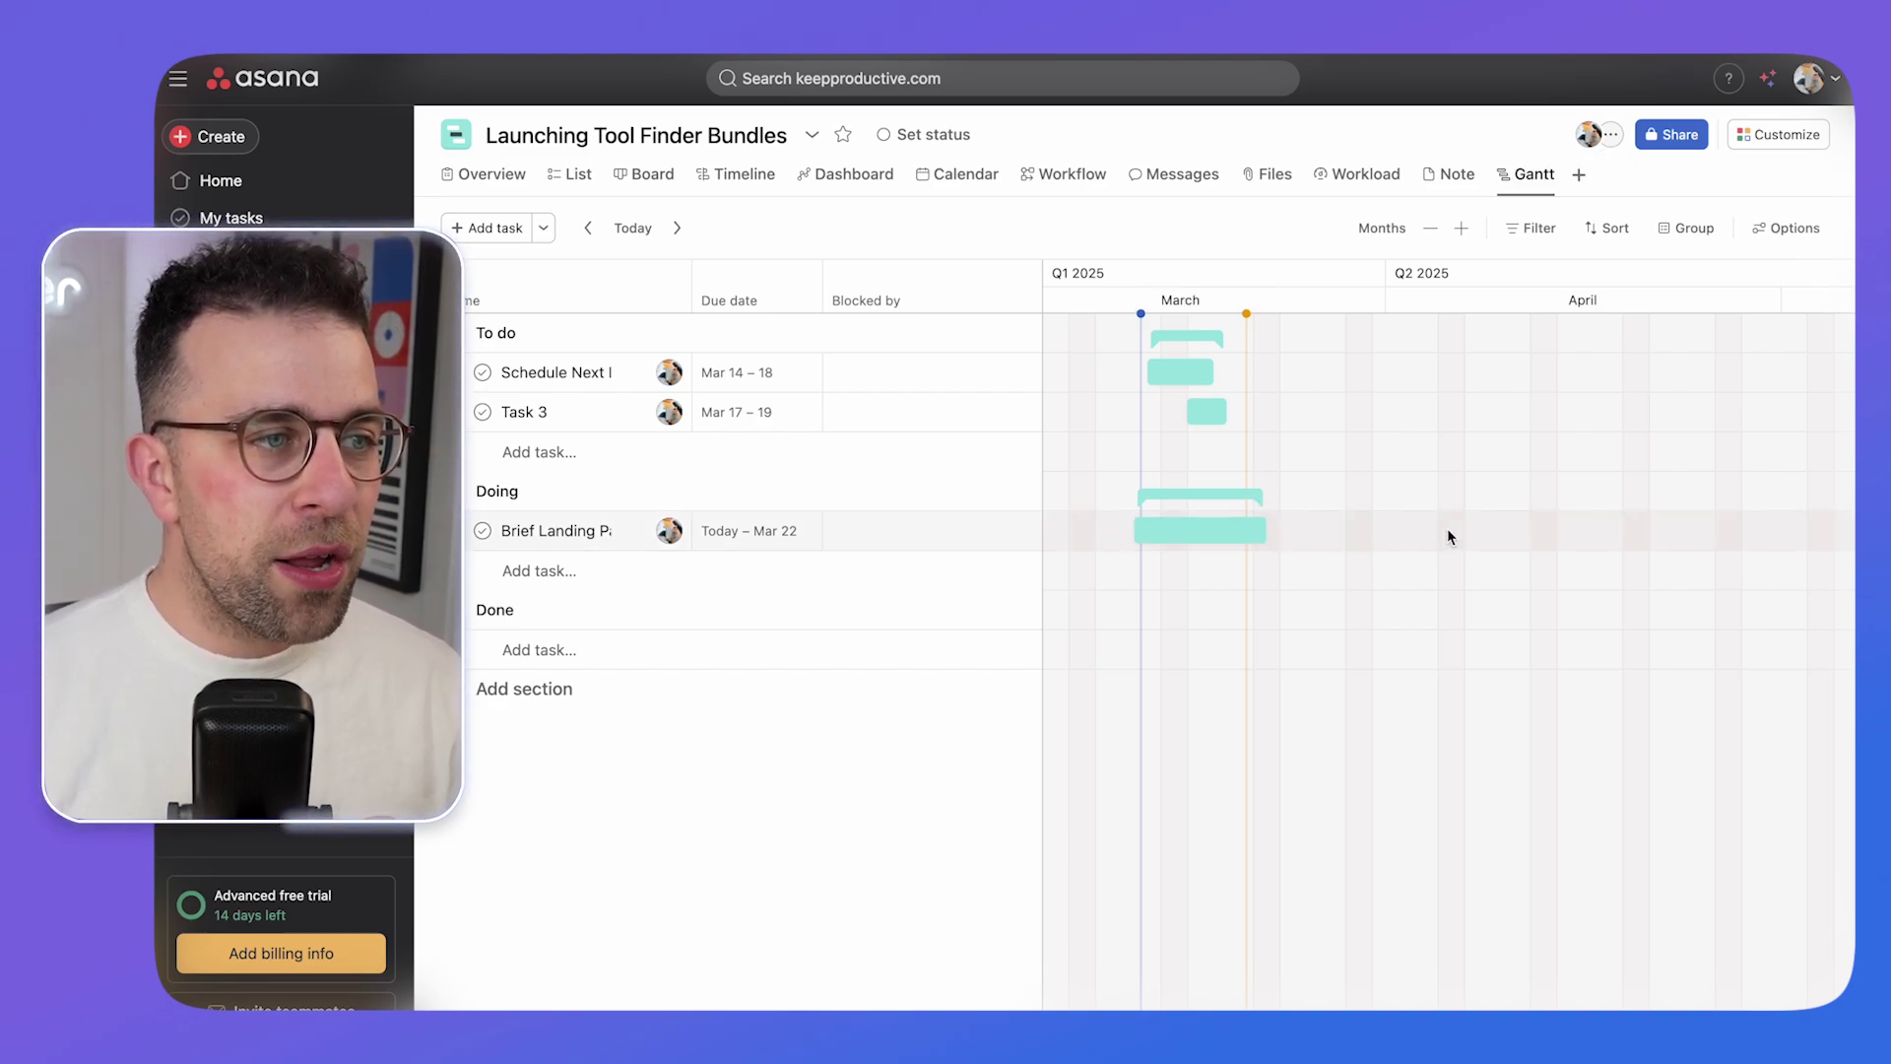
{"action": "left_click_drag", "start_coordinate": [1268, 532], "coordinate": [1517, 530]}
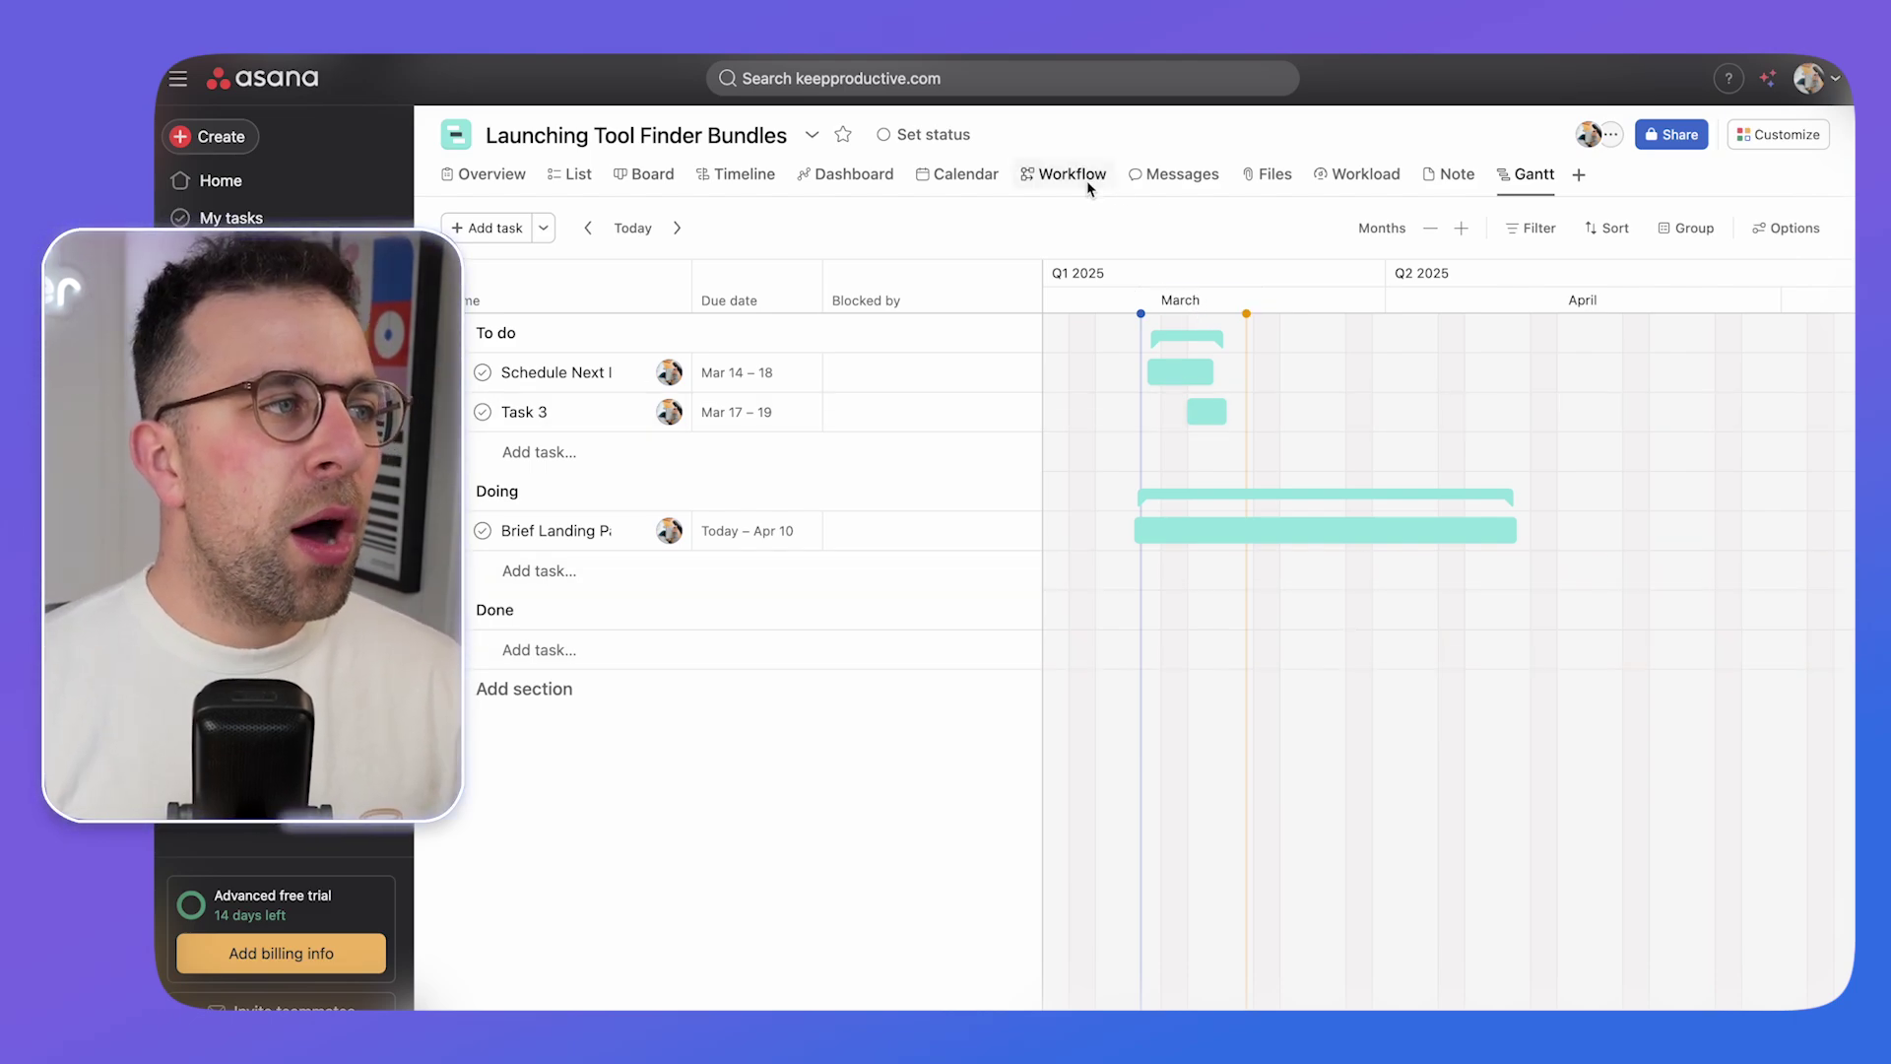
- Explore the Note view's outline and insert-block menu, then switch to the Workload view
{"action": "left_click", "coordinate": [1446, 176]}
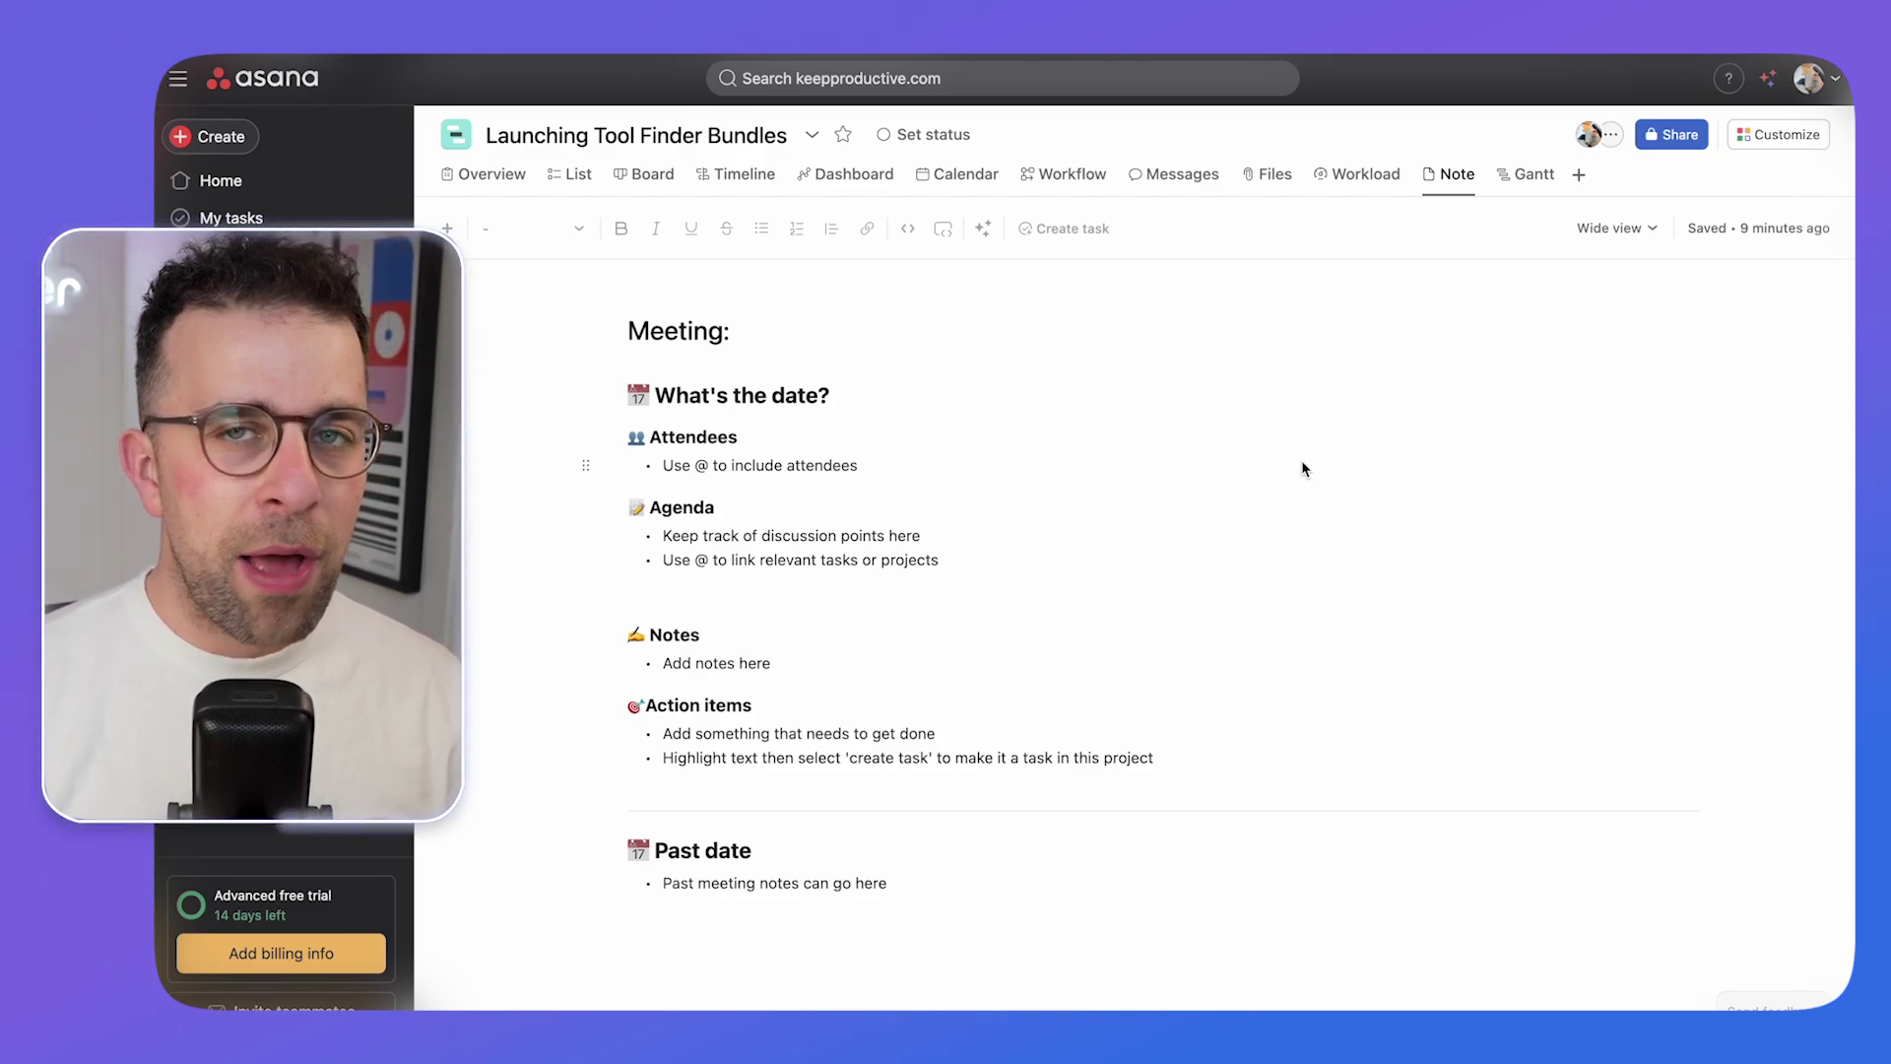
{"action": "left_click", "coordinate": [489, 294]}
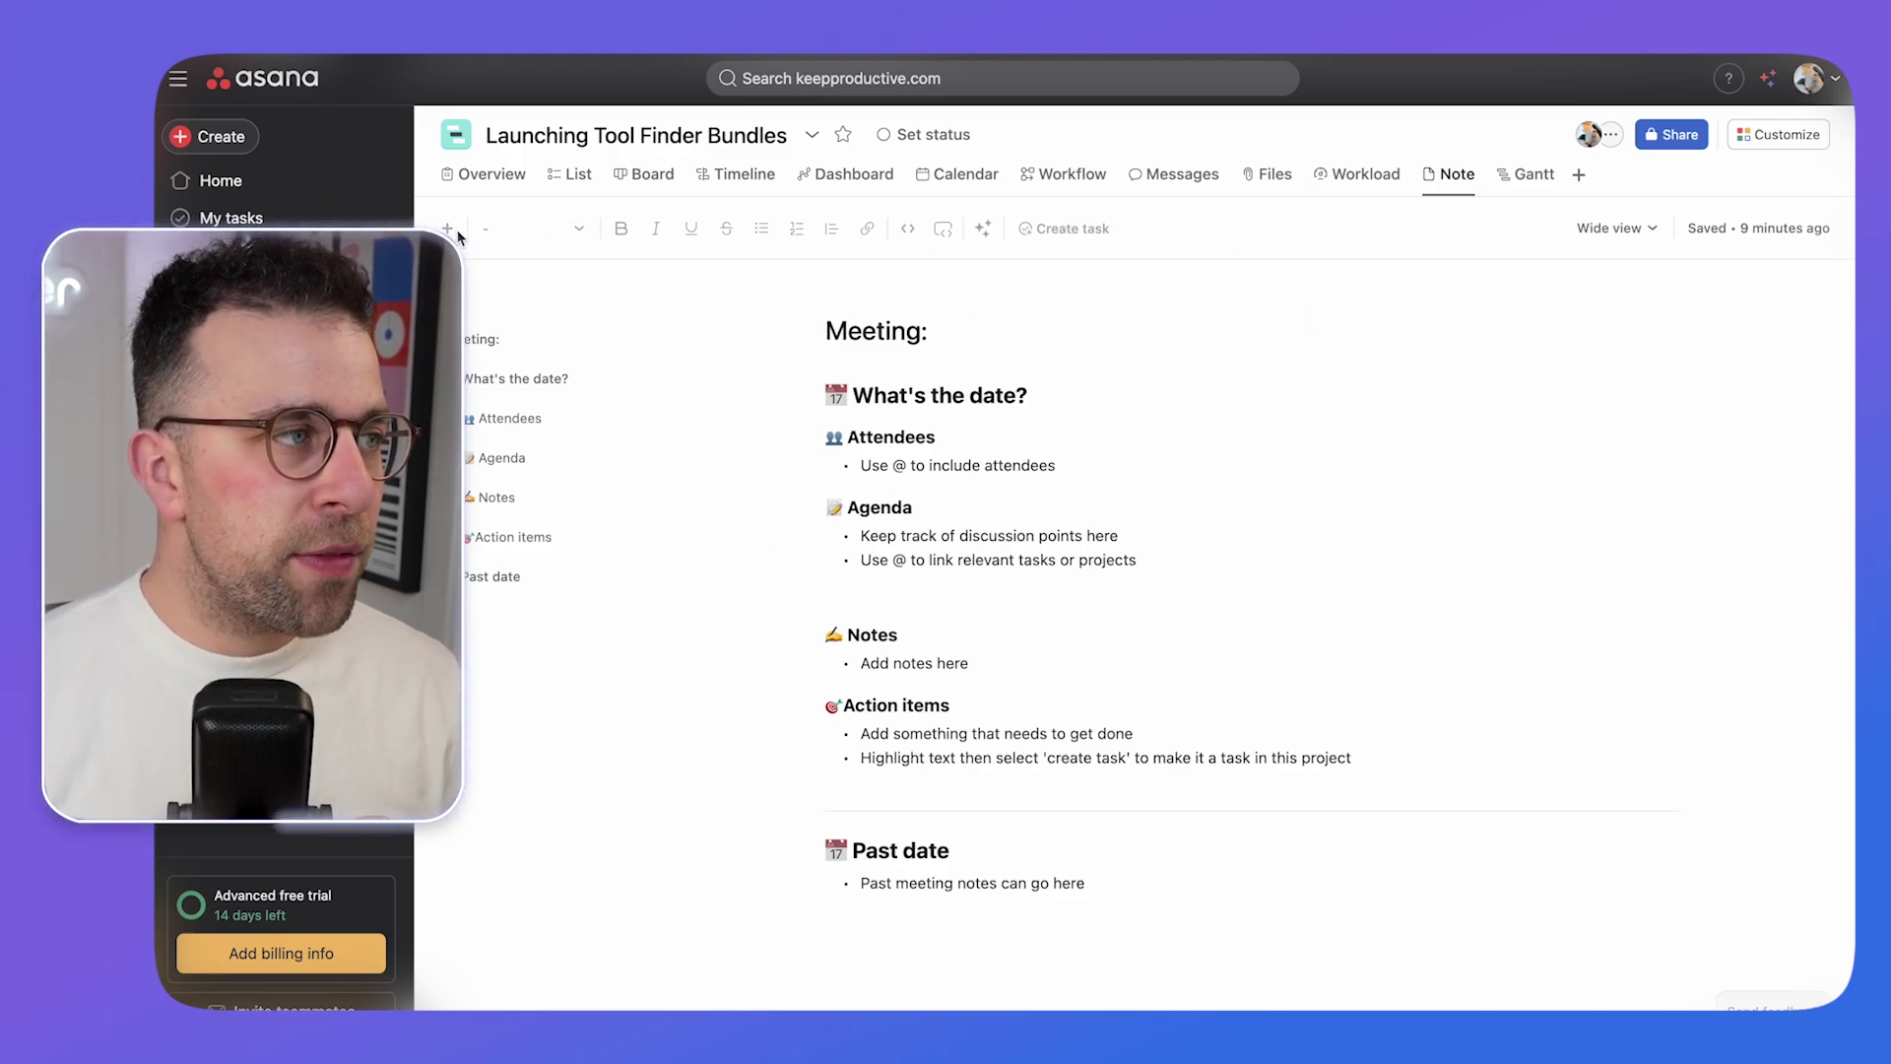
{"action": "left_click", "coordinate": [828, 384]}
{"action": "left_click", "coordinate": [457, 232]}
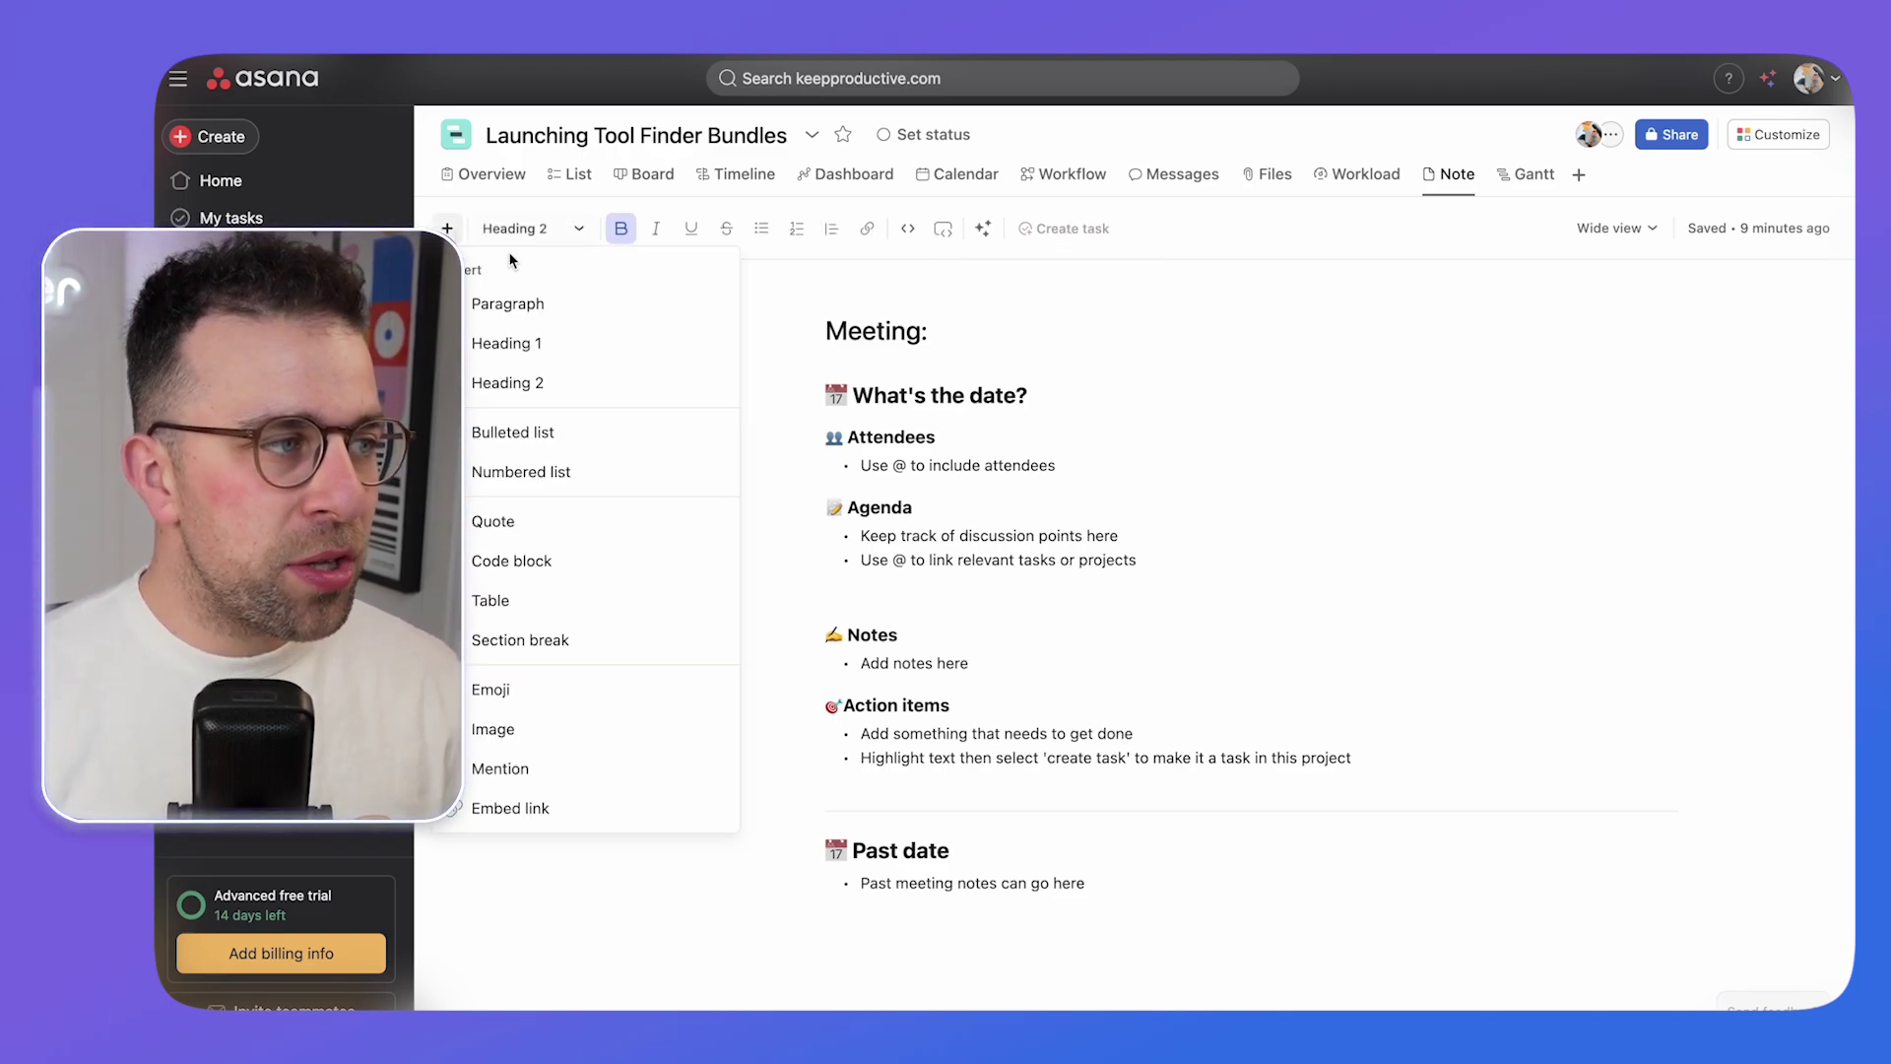
{"action": "left_click", "coordinate": [1131, 550]}
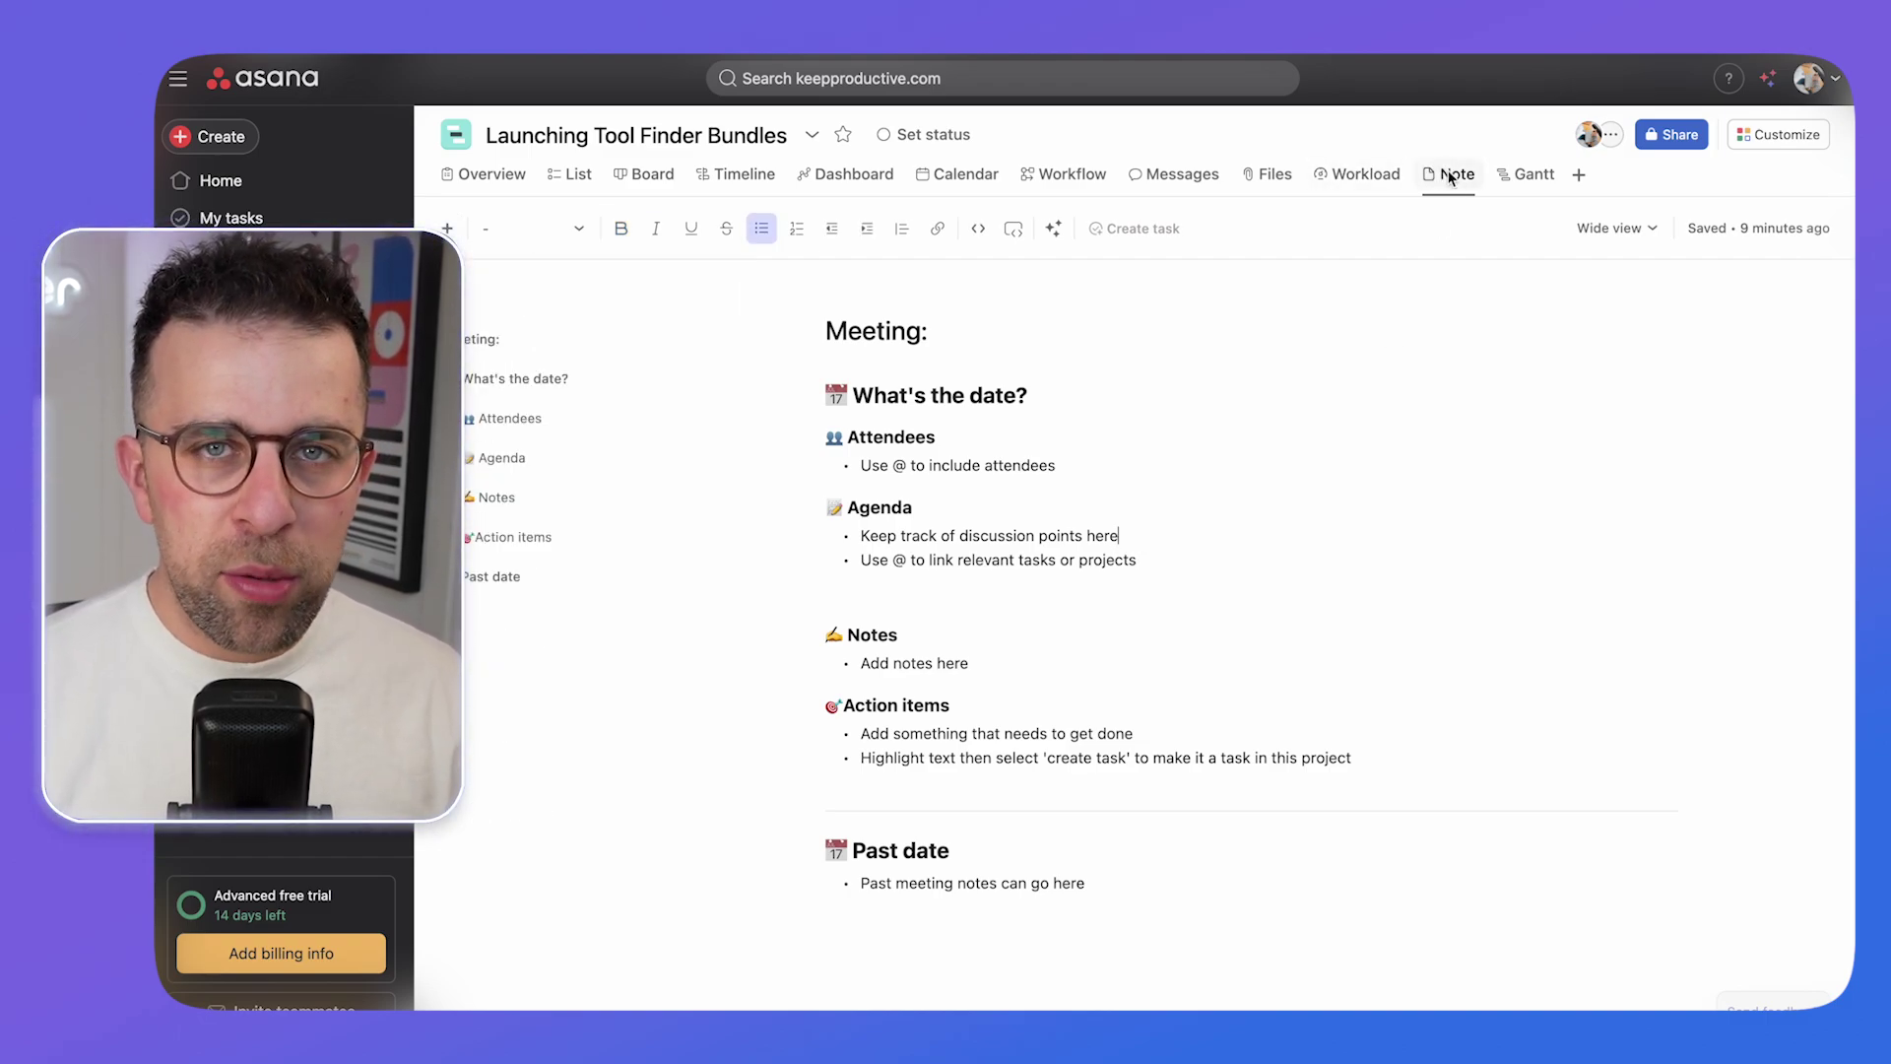
{"action": "left_click", "coordinate": [1362, 174]}
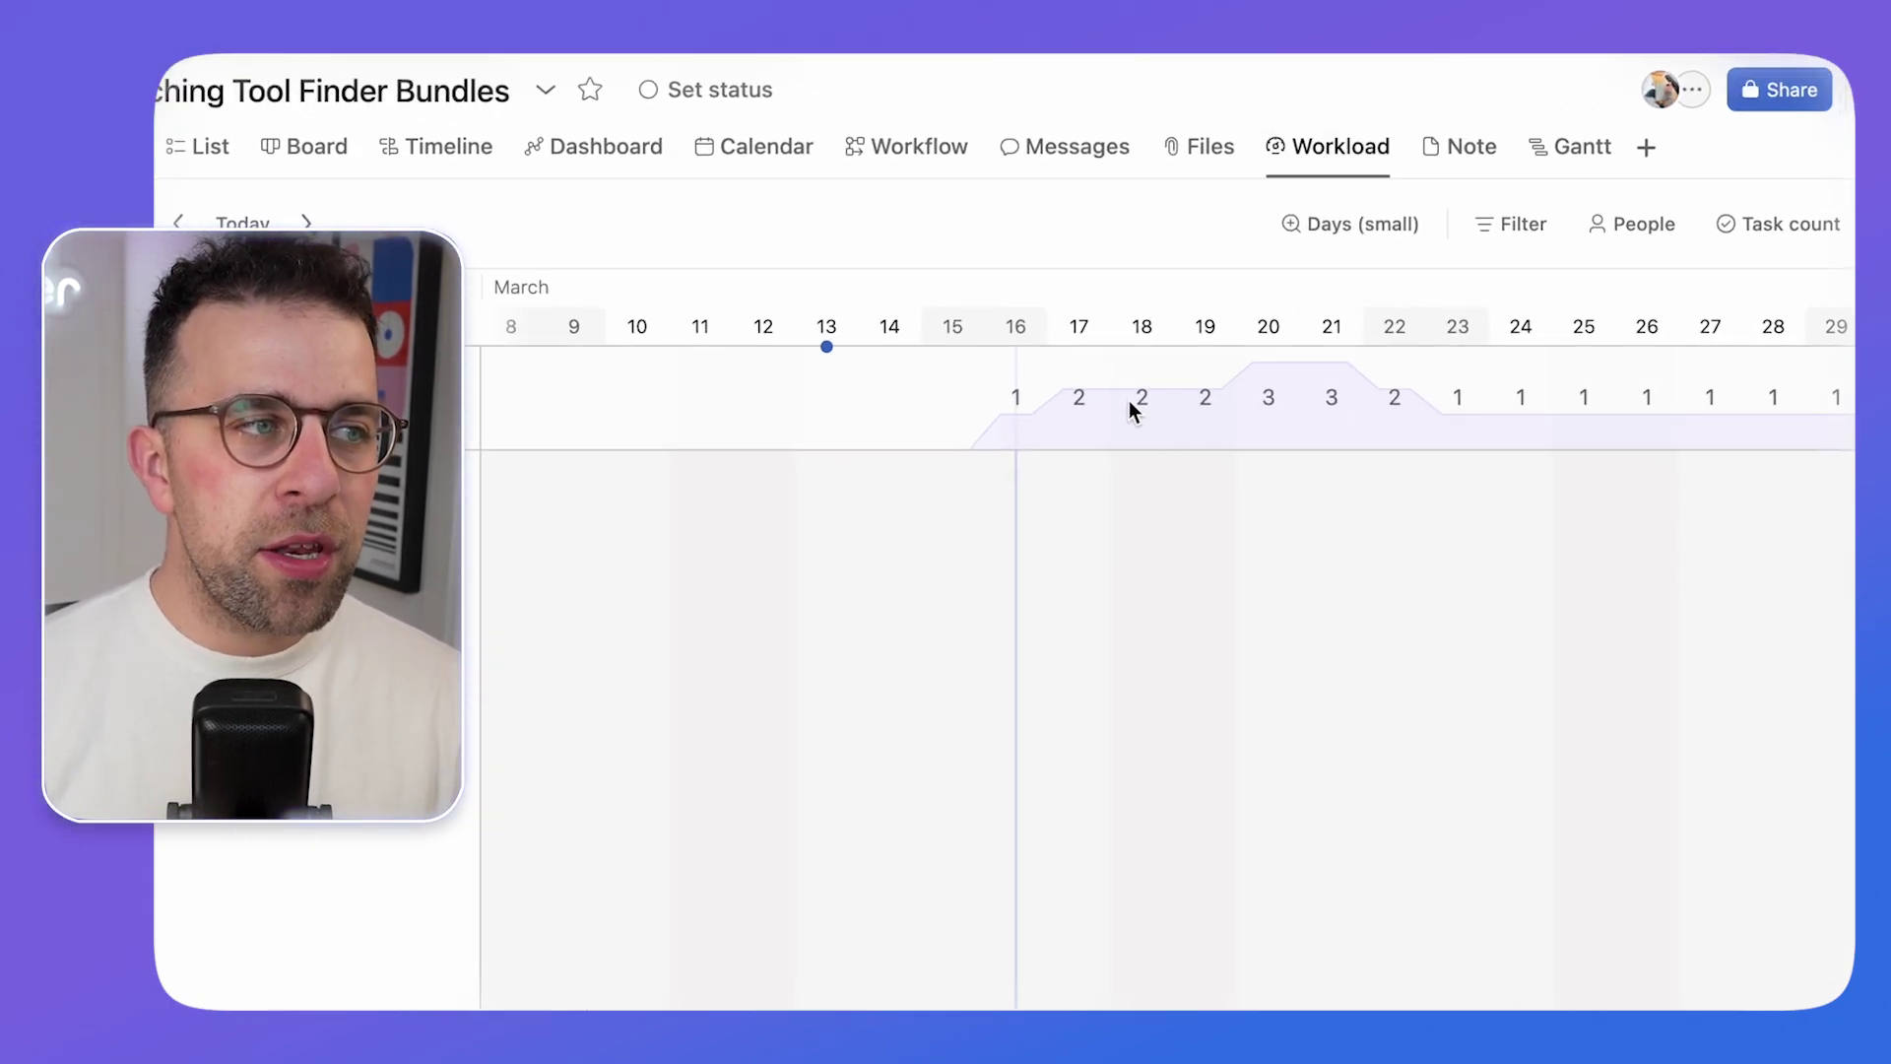
- Show the Add view menu listing view types from List and Gantt to Timeline and Workload
{"action": "mouse_move", "coordinate": [1268, 368]}
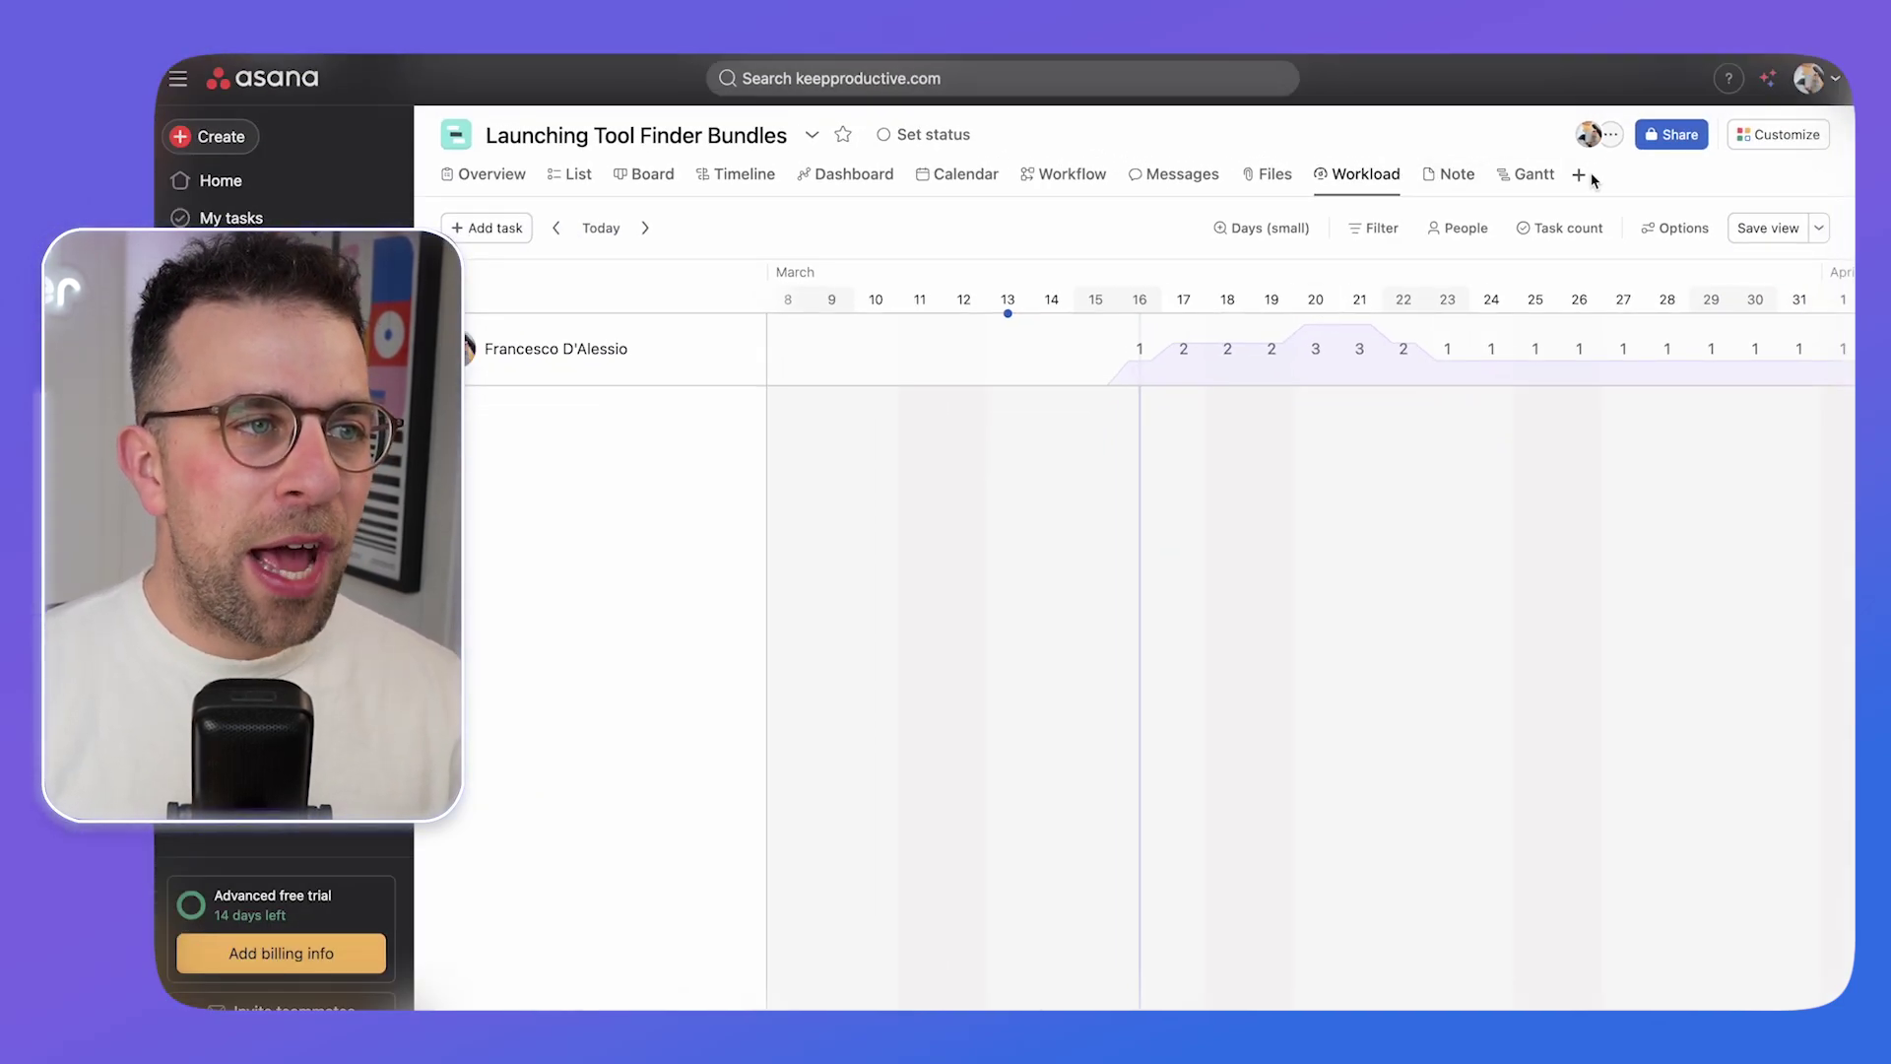
{"action": "left_click", "coordinate": [1580, 175]}
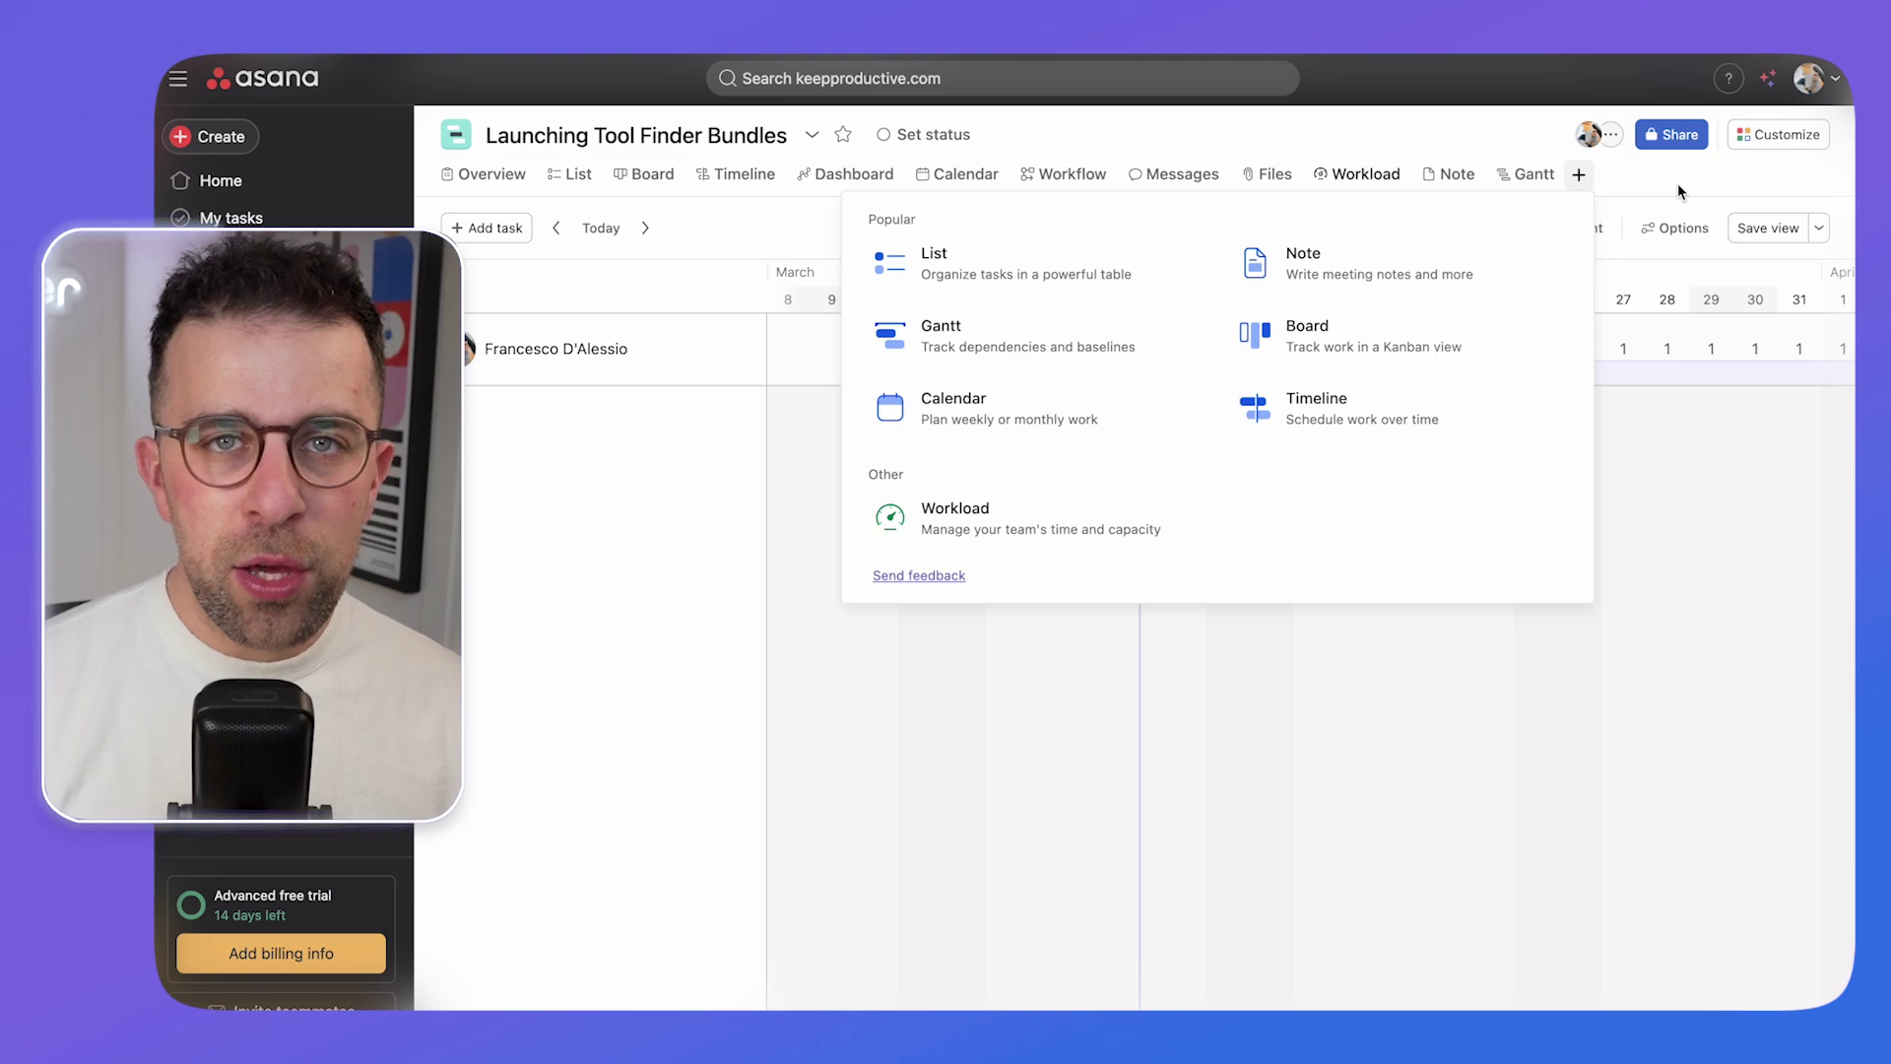
- Close the Add view menu, browse Customize's connectable apps, then open the project's Workflow builder
{"action": "left_click", "coordinate": [1680, 191]}
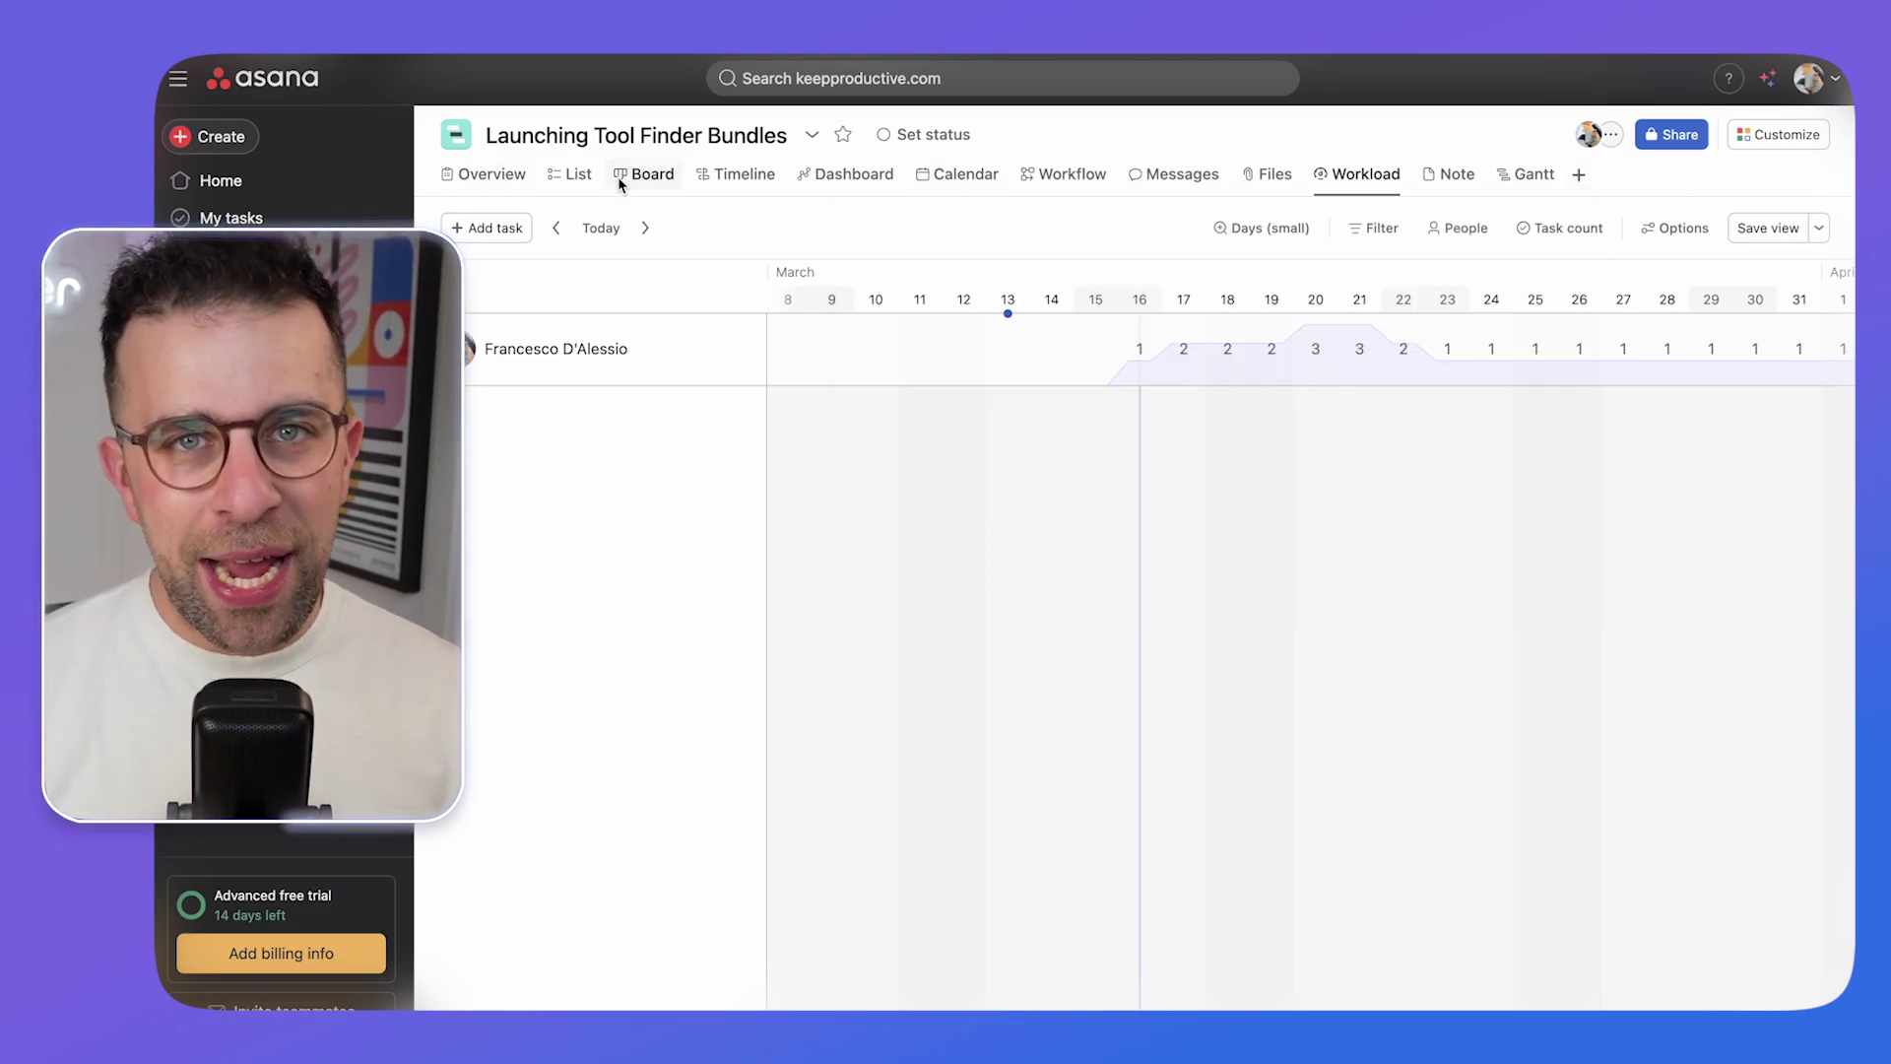
{"action": "left_click", "coordinate": [1778, 134]}
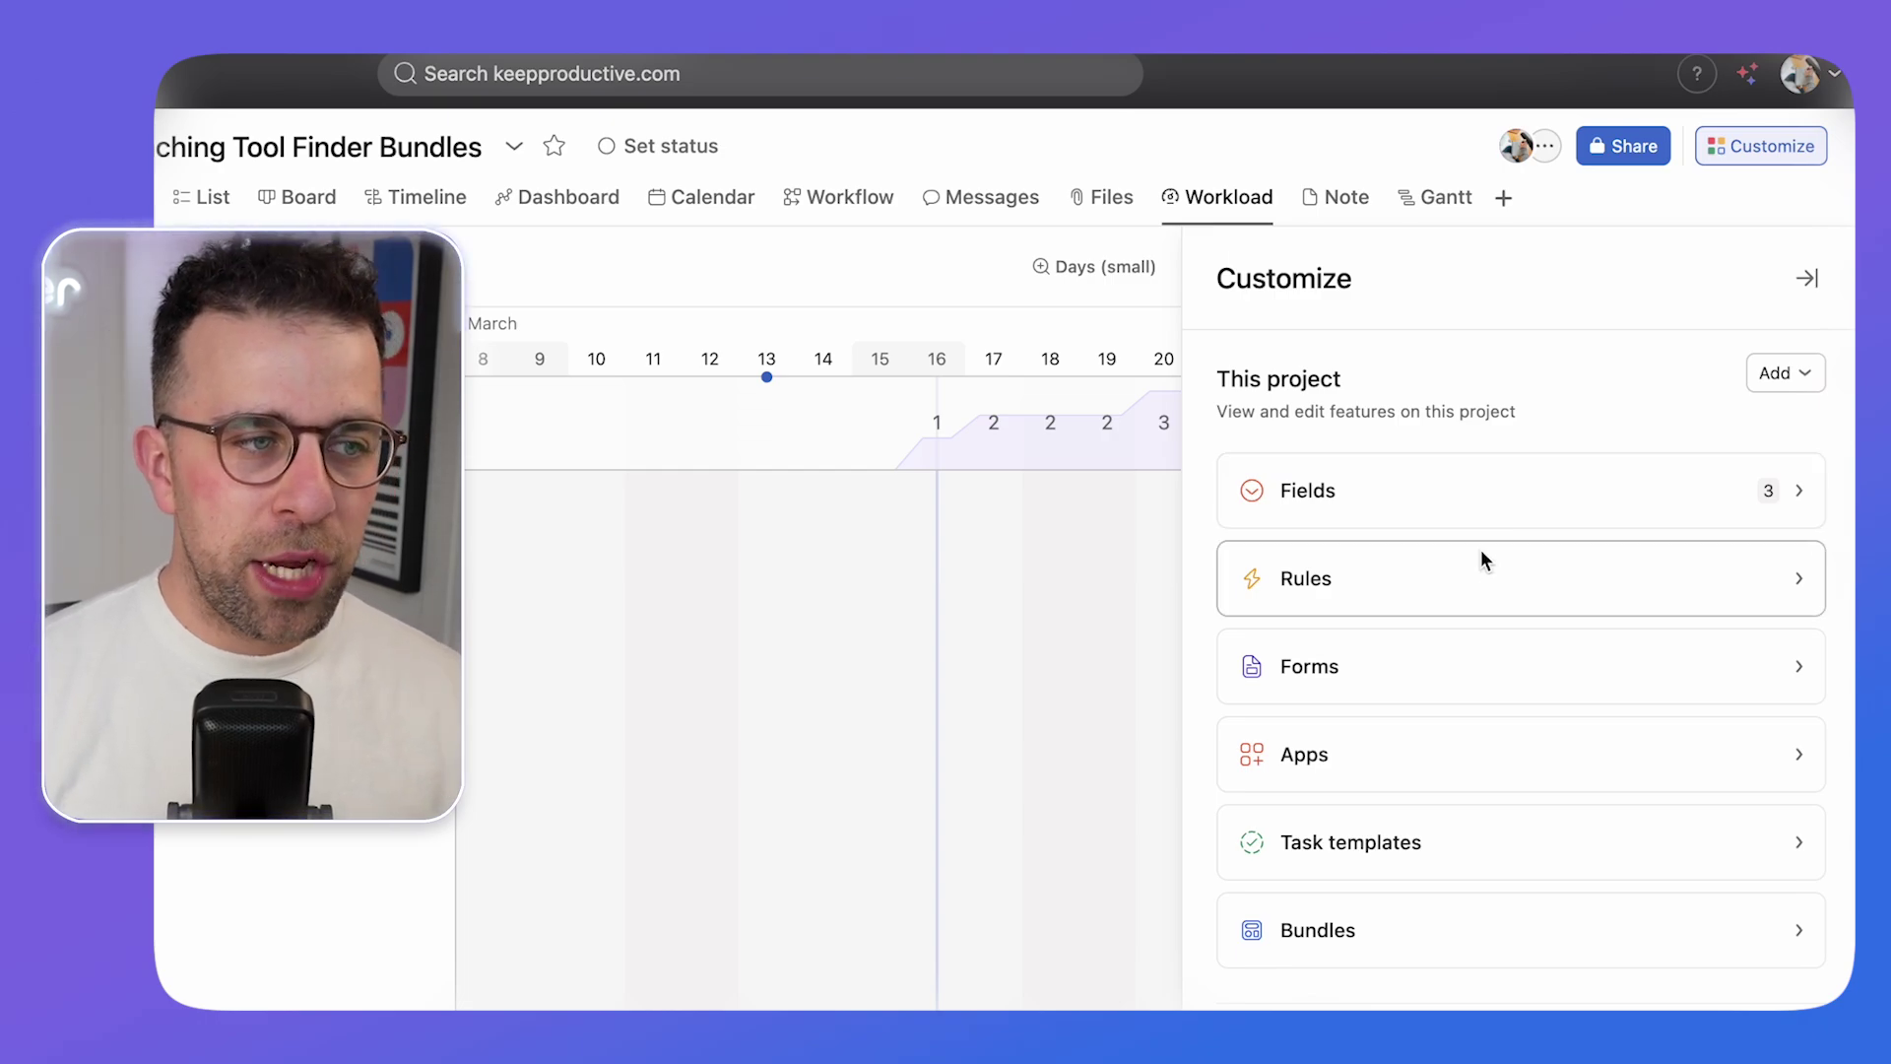
{"action": "left_click", "coordinate": [1605, 756]}
{"action": "left_click", "coordinate": [1233, 279]}
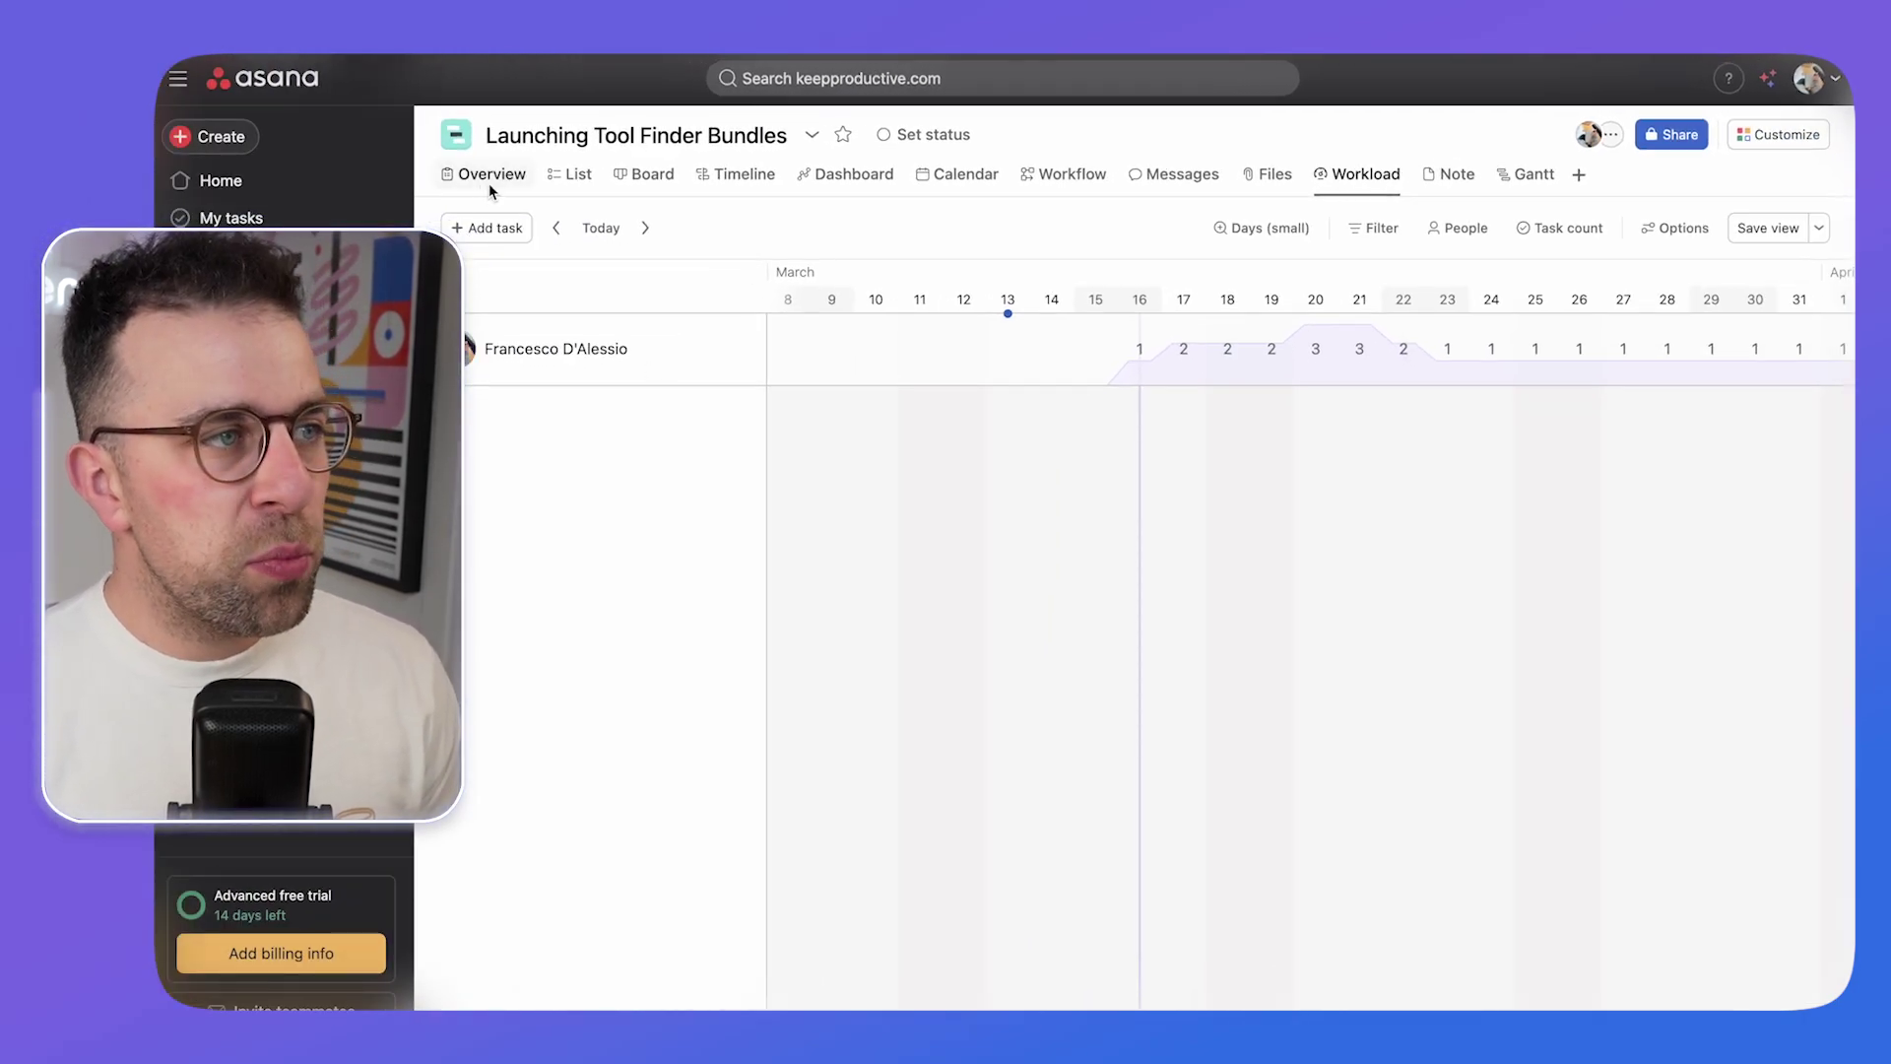
{"action": "left_click", "coordinate": [1074, 175]}
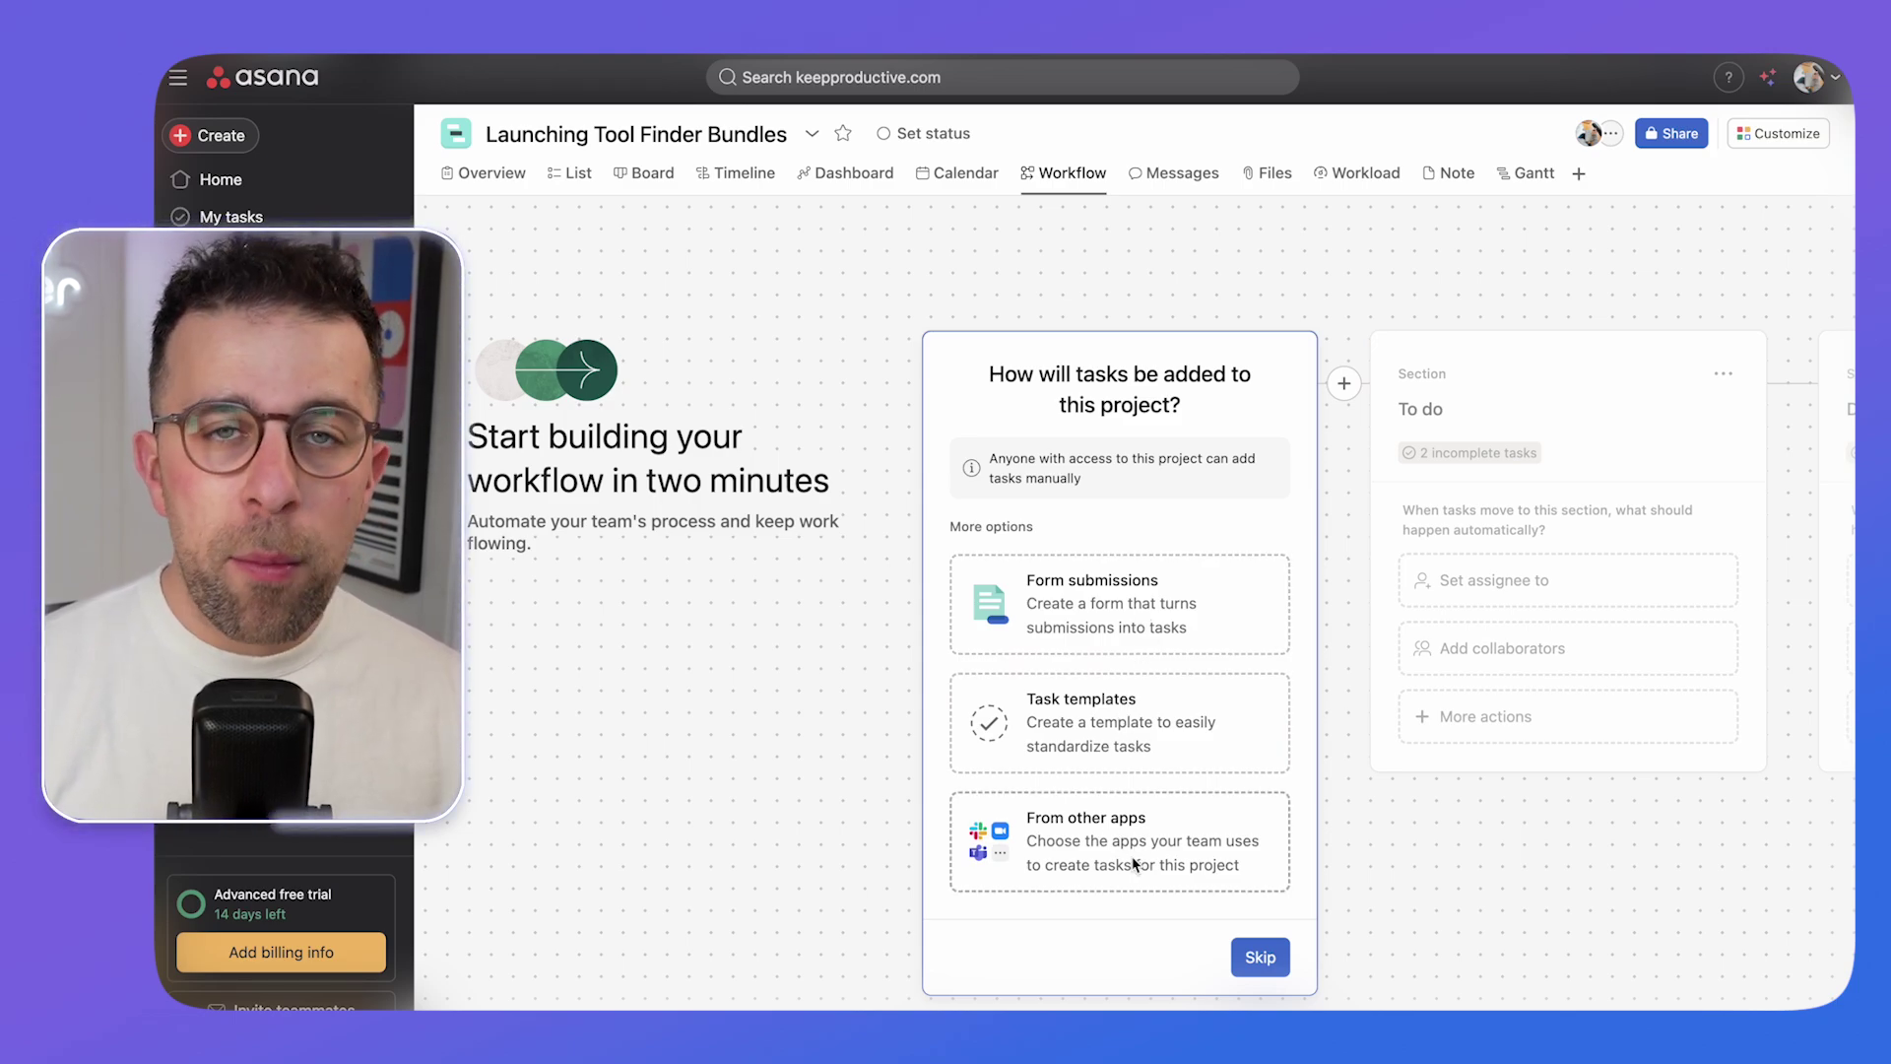
{"action": "scroll", "coordinate": [1168, 794], "scroll_direction": "right", "scroll_amount": 5}
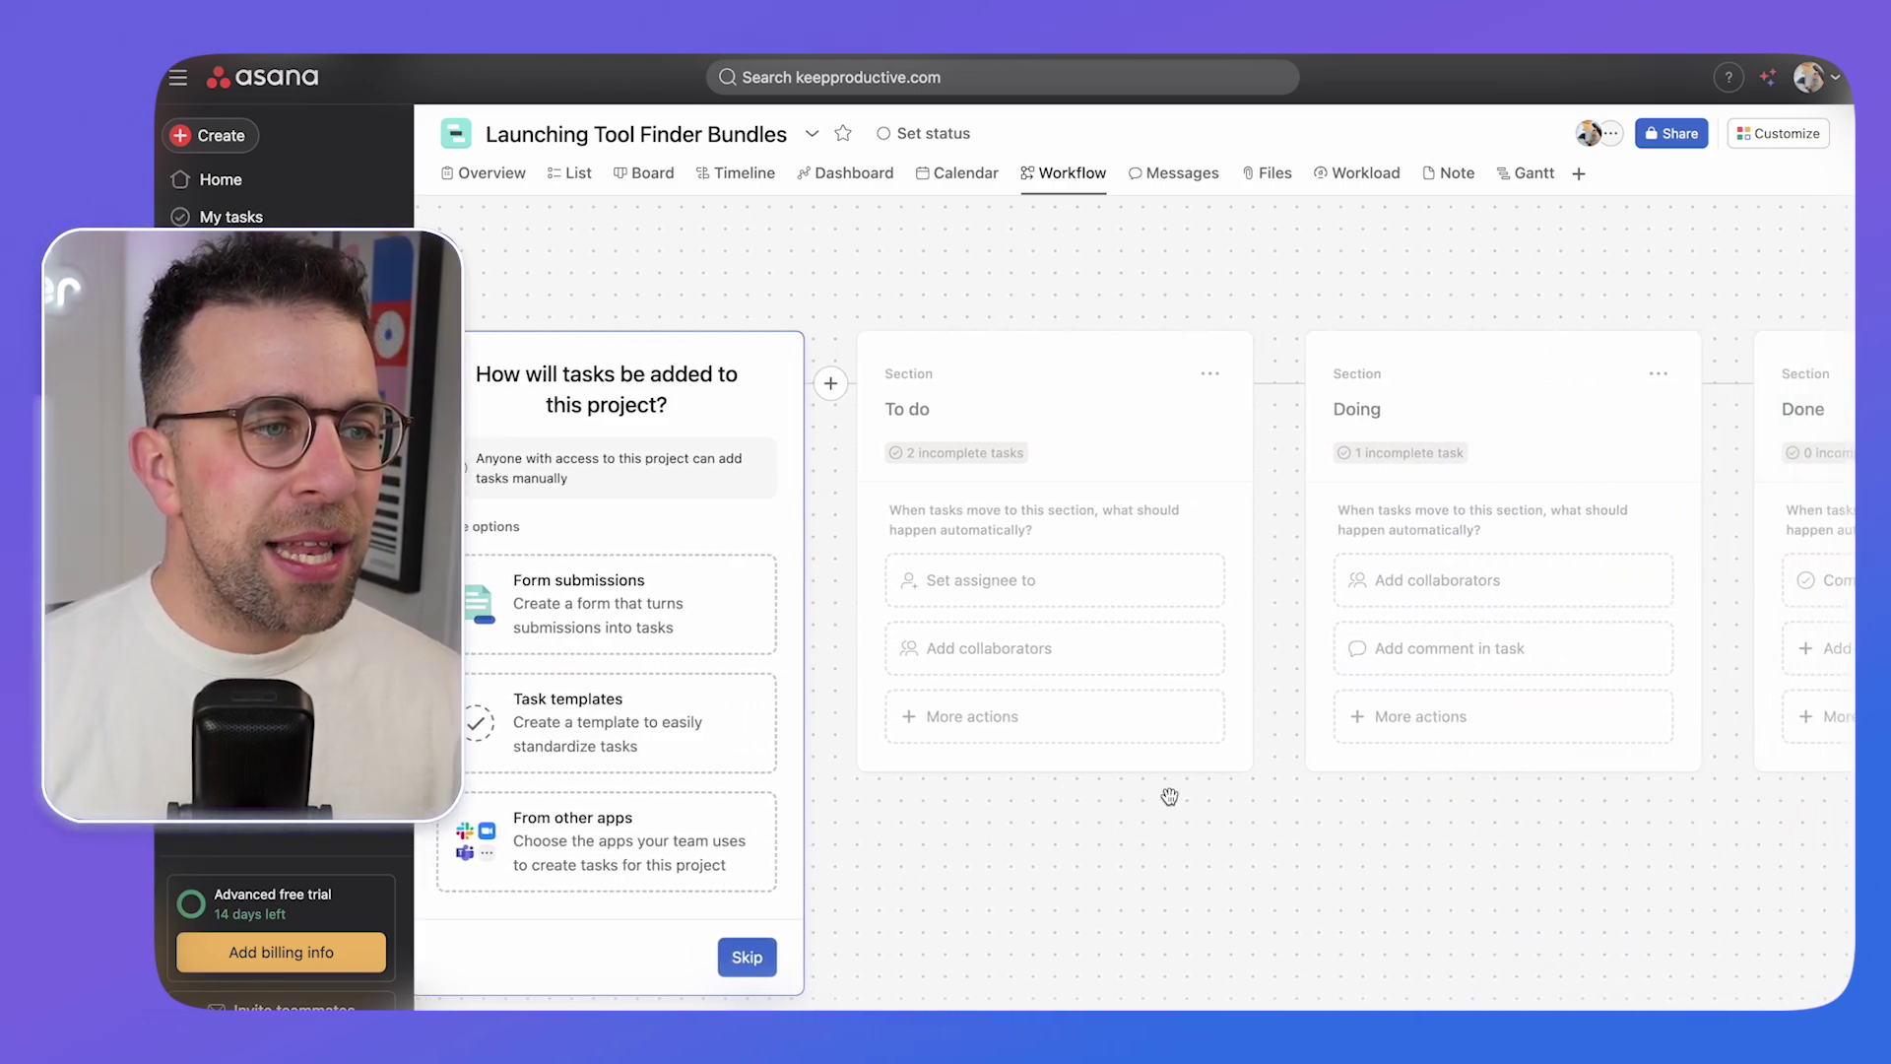
{"action": "scroll", "coordinate": [1168, 794], "scroll_direction": "right", "scroll_amount": 6}
{"action": "scroll", "coordinate": [1168, 795], "scroll_direction": "left", "scroll_amount": 10}
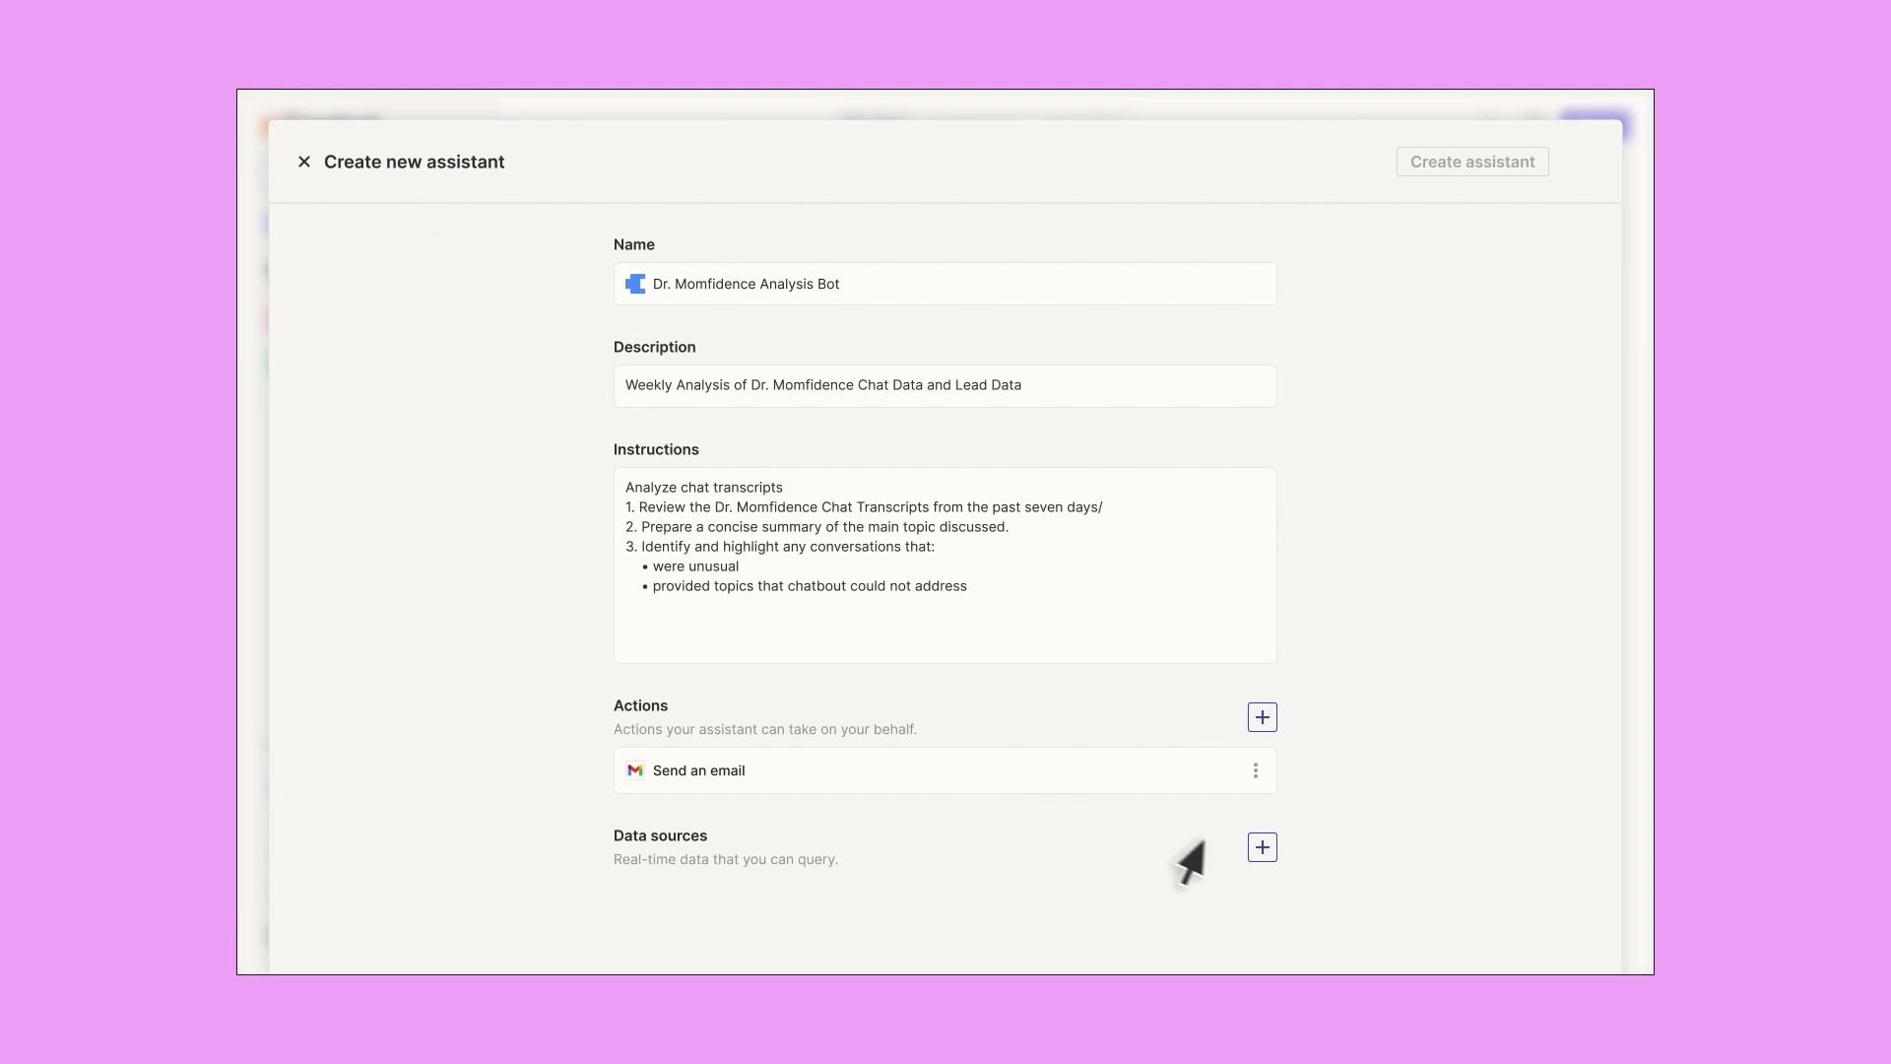
- In Zapier Central chat, insert the Project Management data source, add 'and', and view agent actions
{"action": "left_click", "coordinate": [1257, 858]}
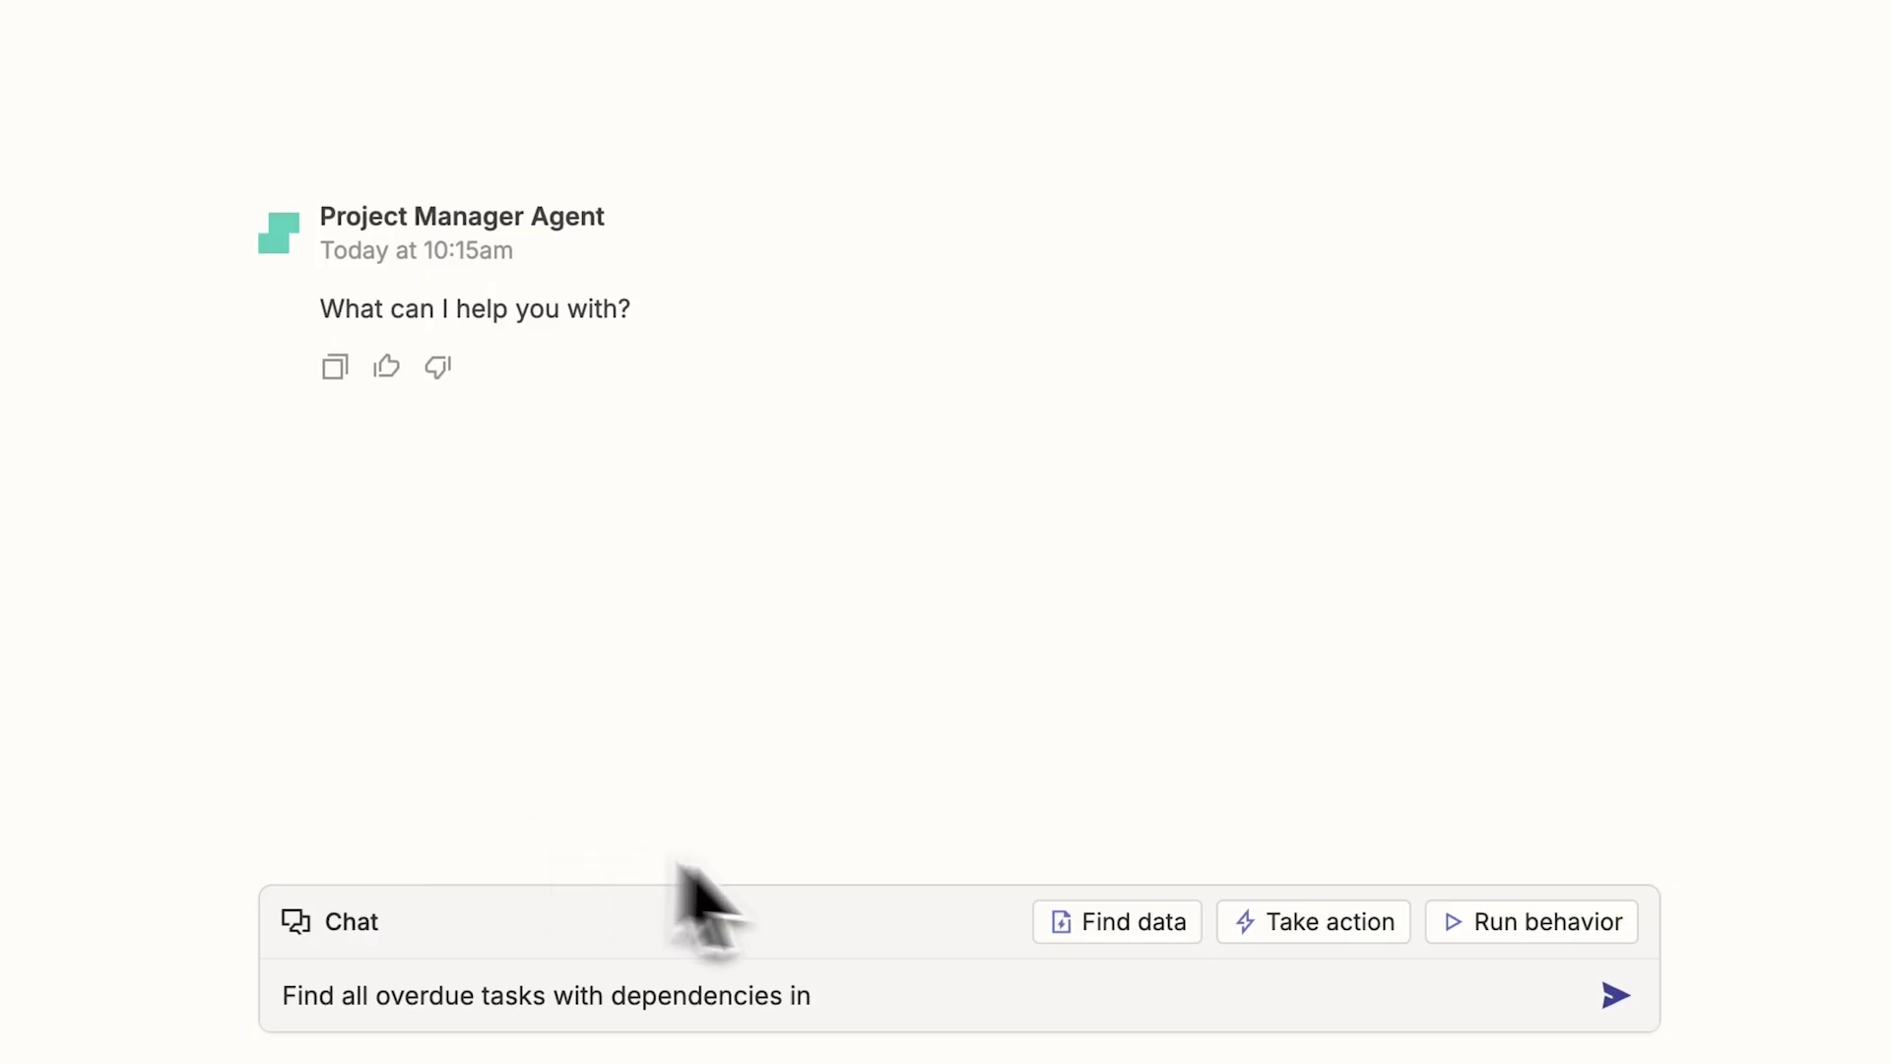
{"action": "left_click", "coordinate": [1093, 924]}
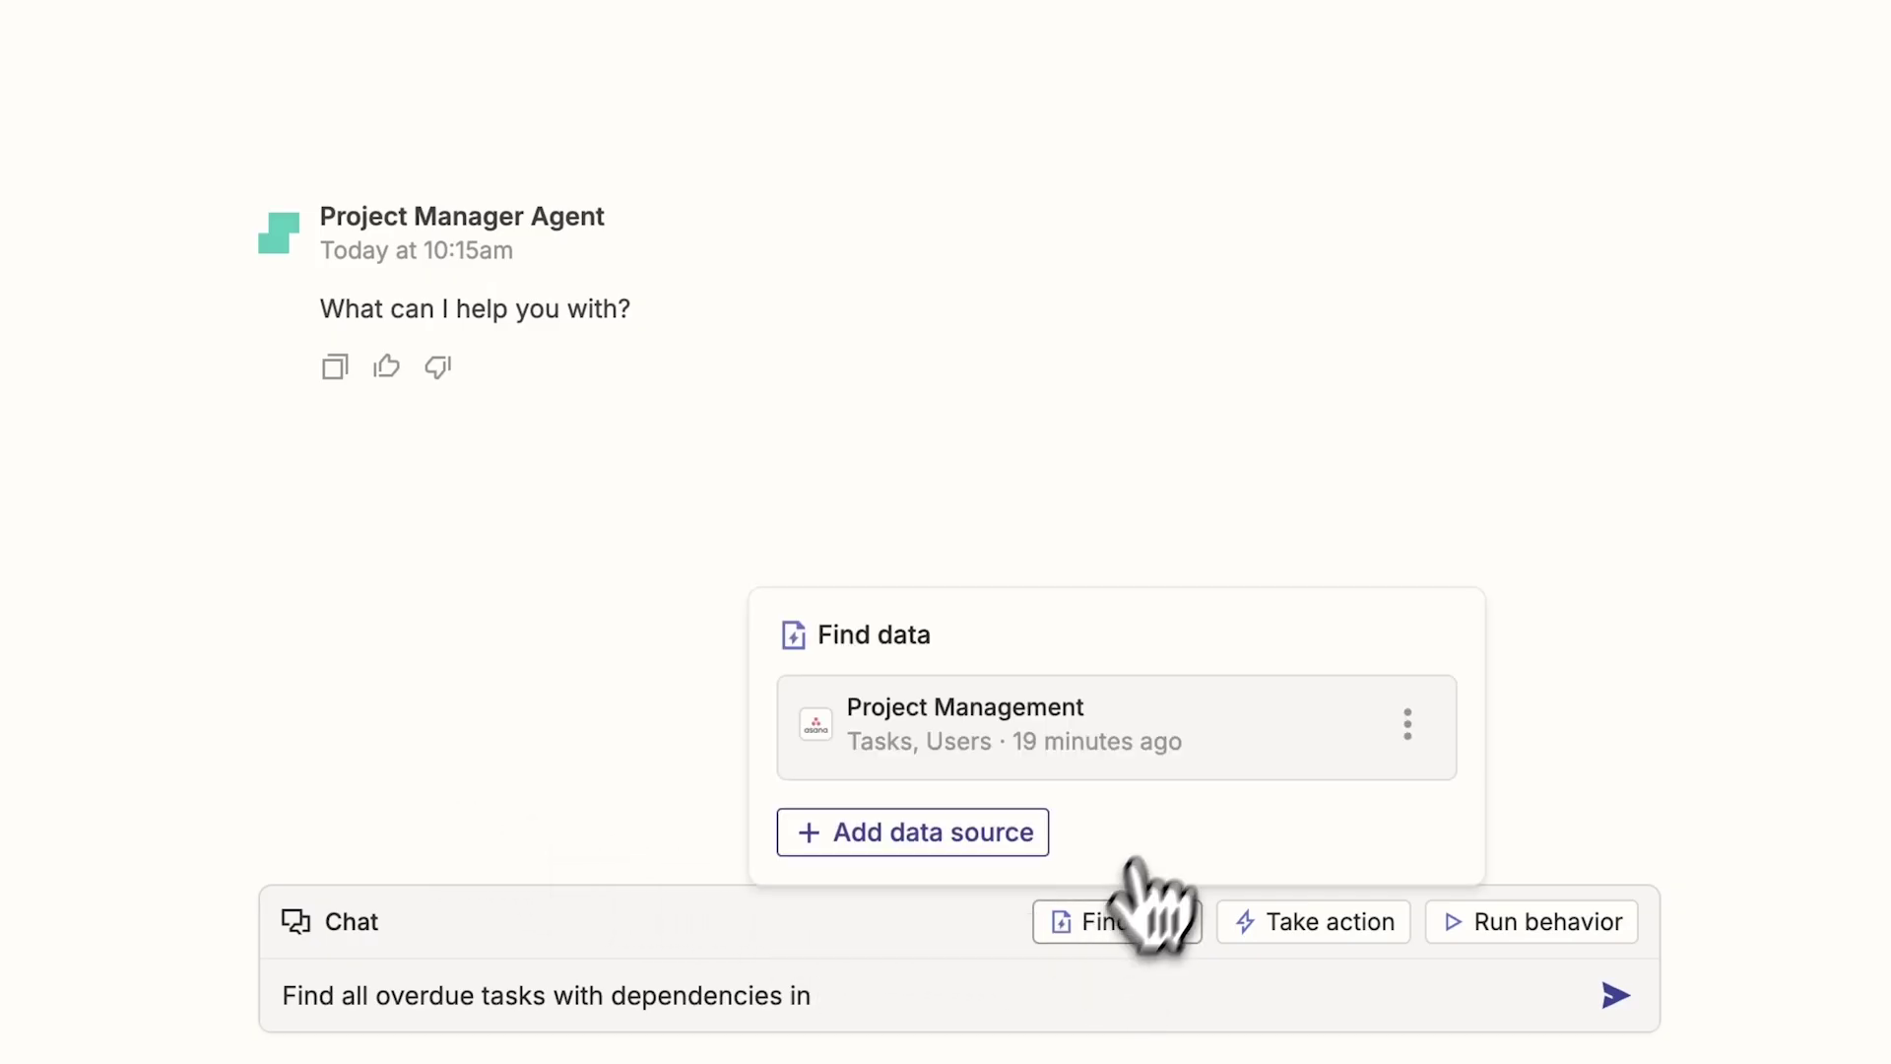
{"action": "left_click", "coordinate": [1220, 749]}
{"action": "type", "text": "and"}
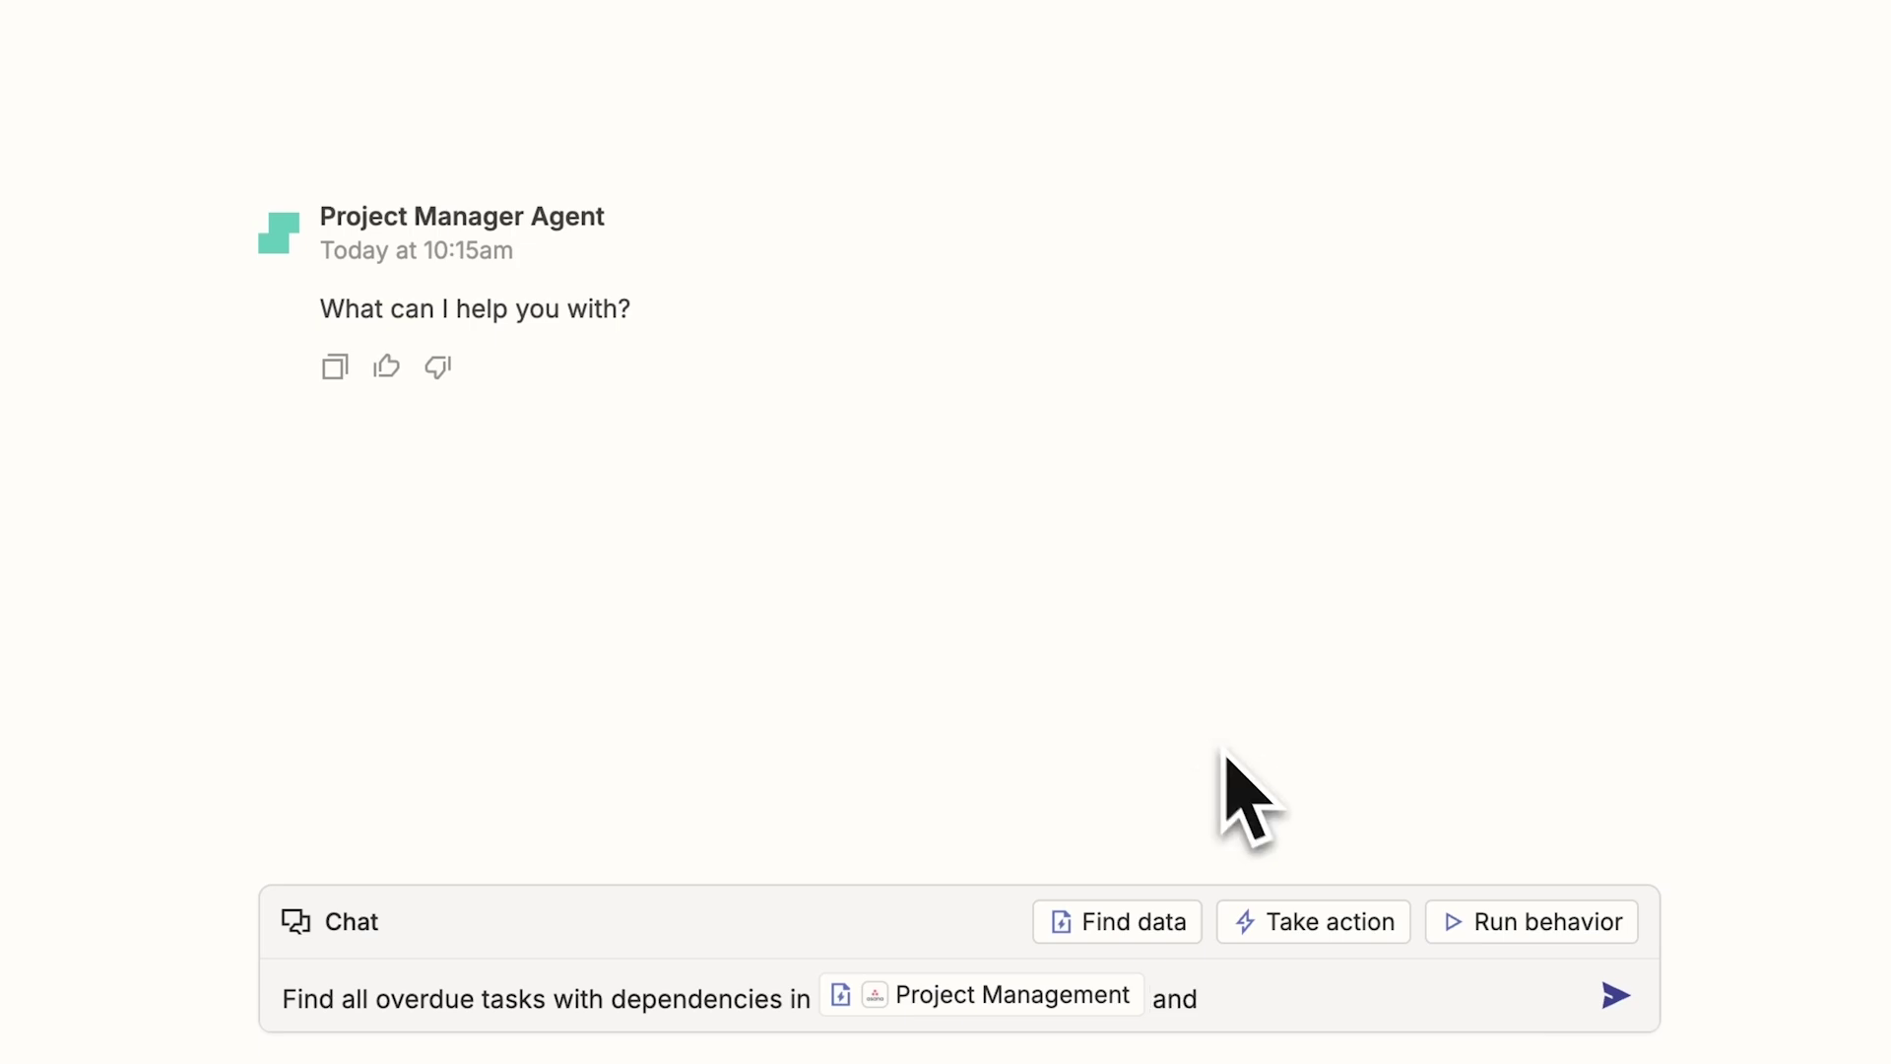
{"action": "left_click", "coordinate": [1335, 925]}
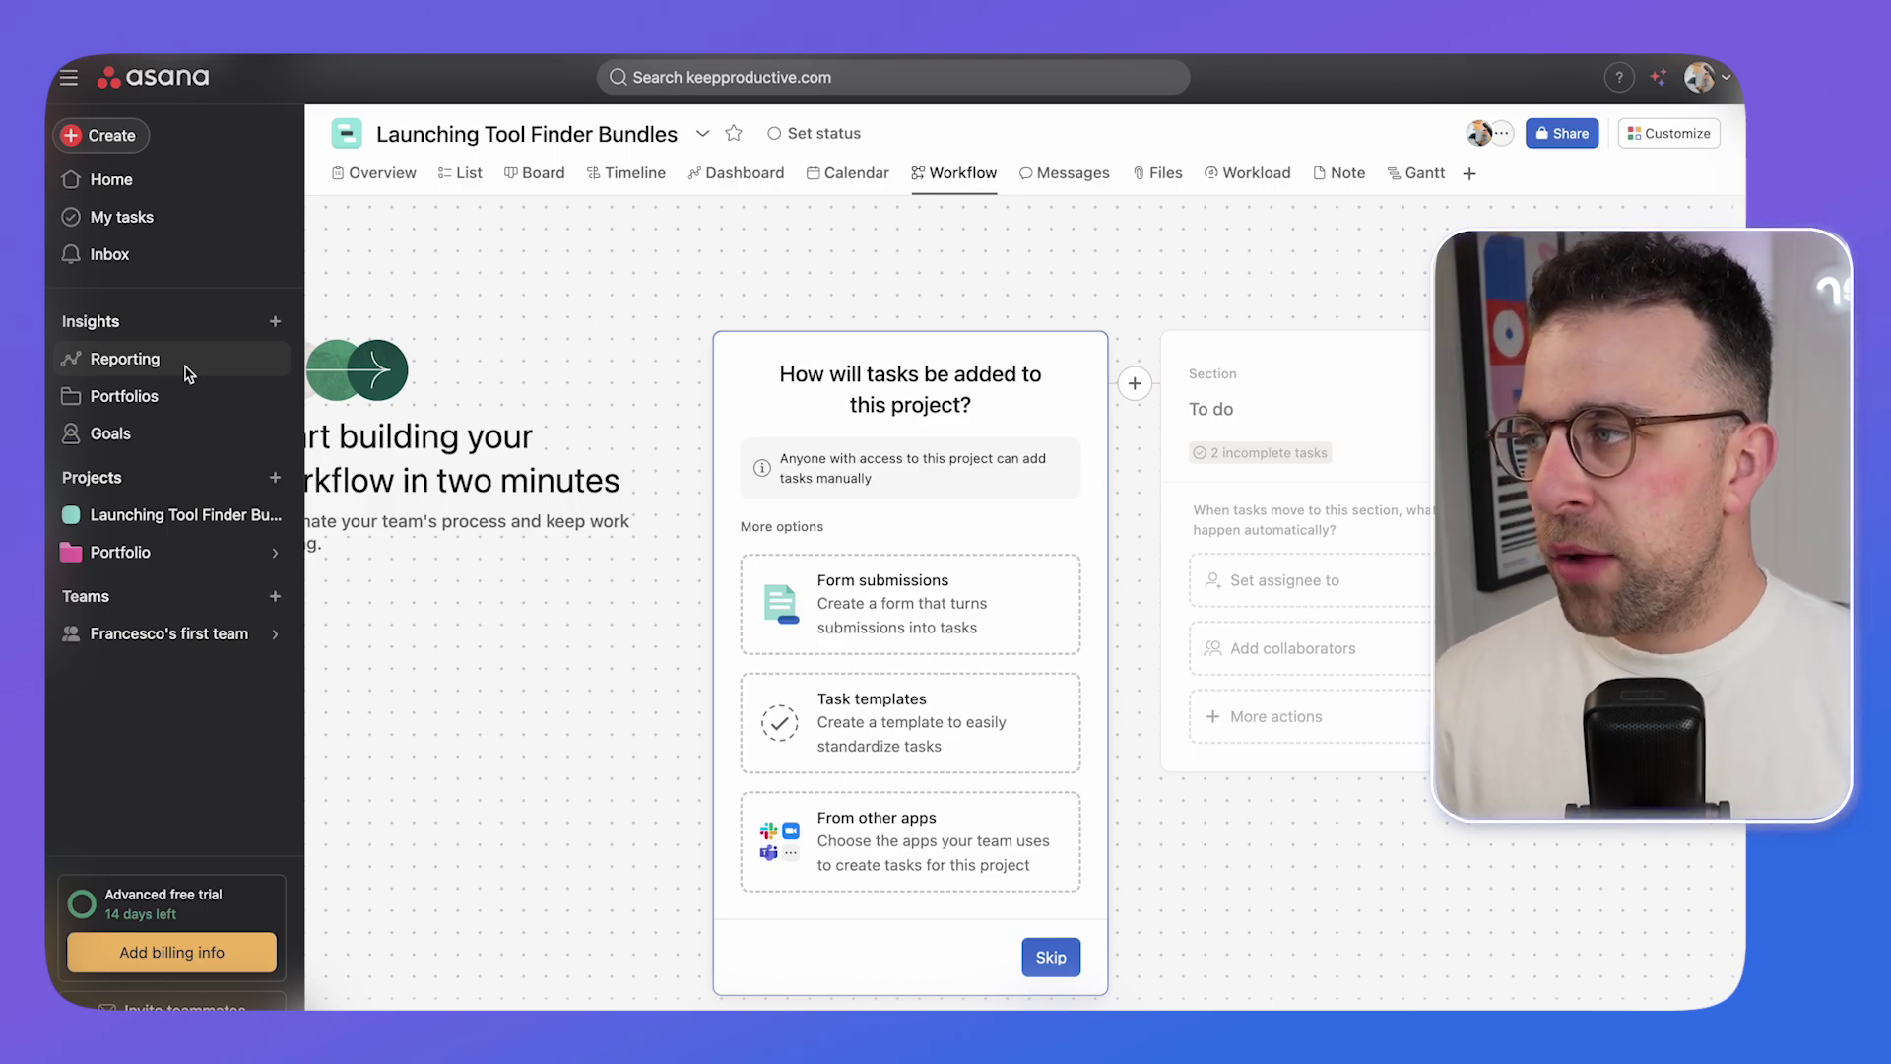
- Review the My impact reporting dashboard, then open the workspace Goals strategy map
{"action": "left_click", "coordinate": [186, 366]}
{"action": "left_click", "coordinate": [776, 576]}
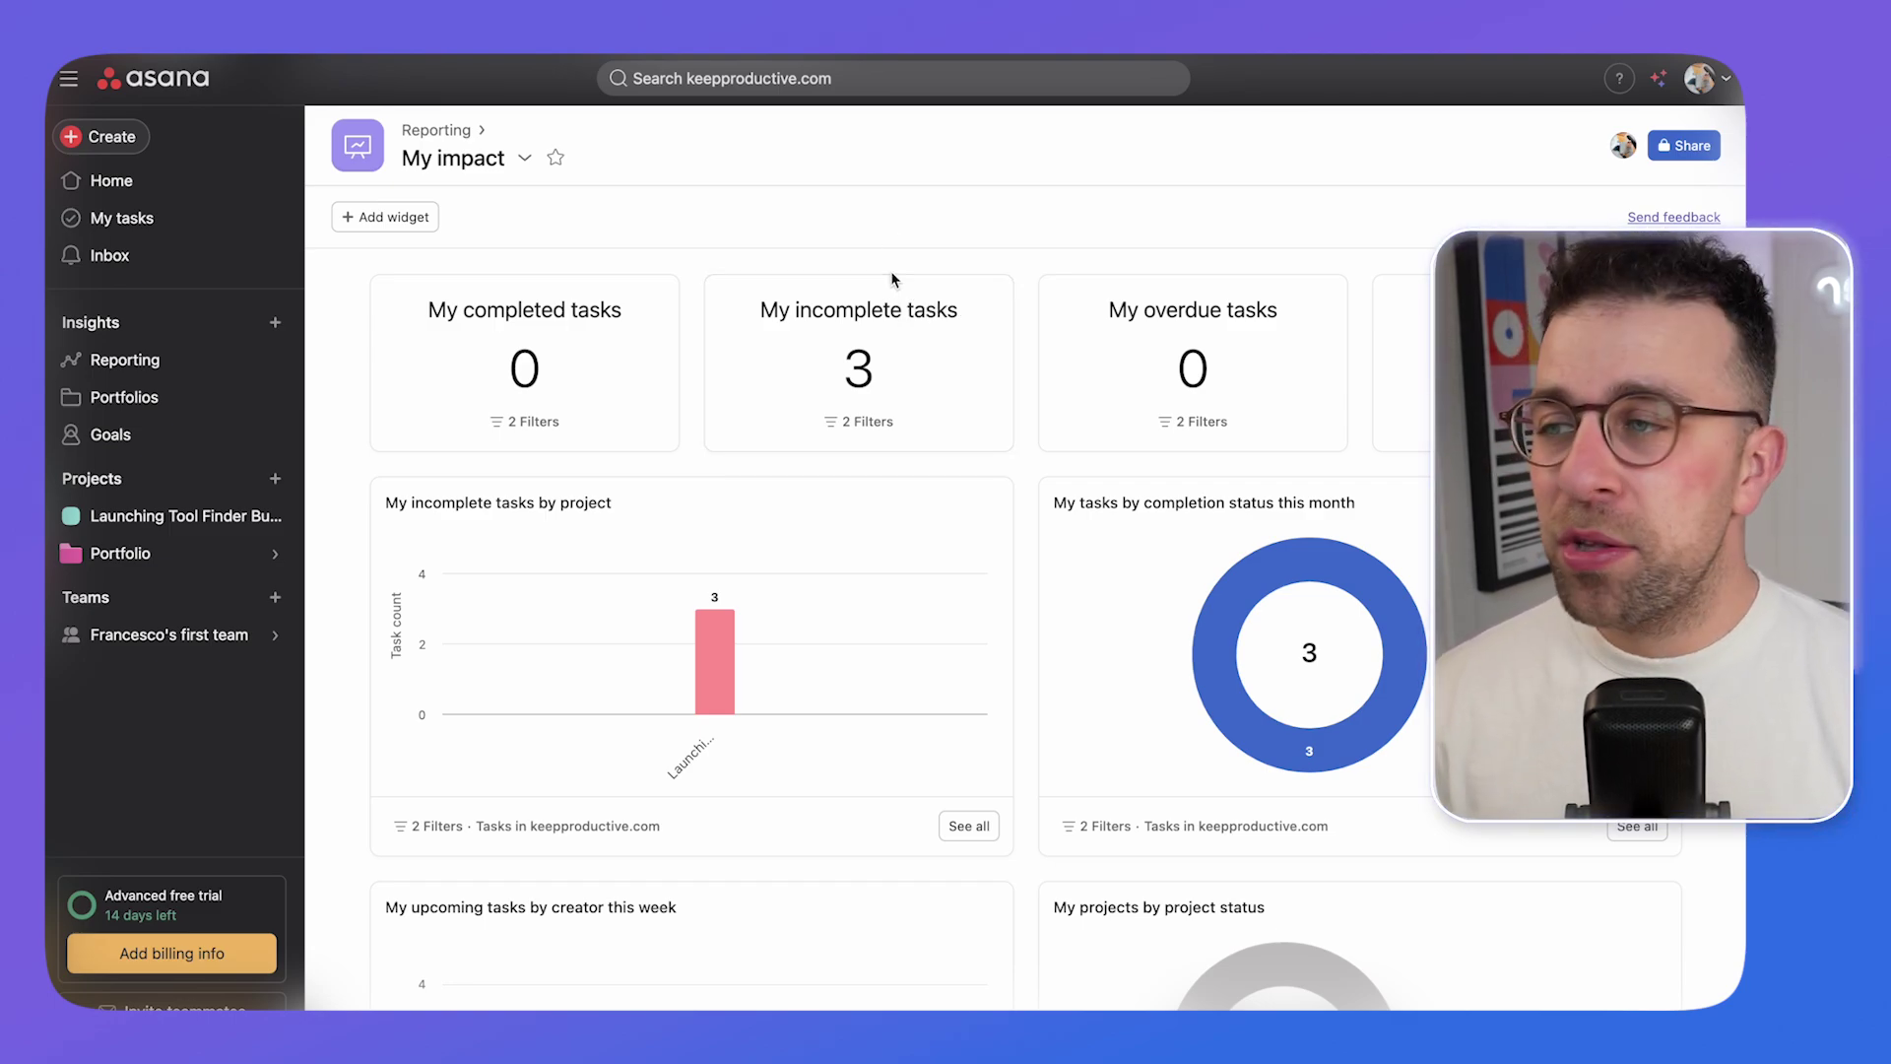
{"action": "scroll", "coordinate": [844, 405], "scroll_direction": "down", "scroll_amount": 3}
{"action": "scroll", "coordinate": [848, 401], "scroll_direction": "up", "scroll_amount": 3}
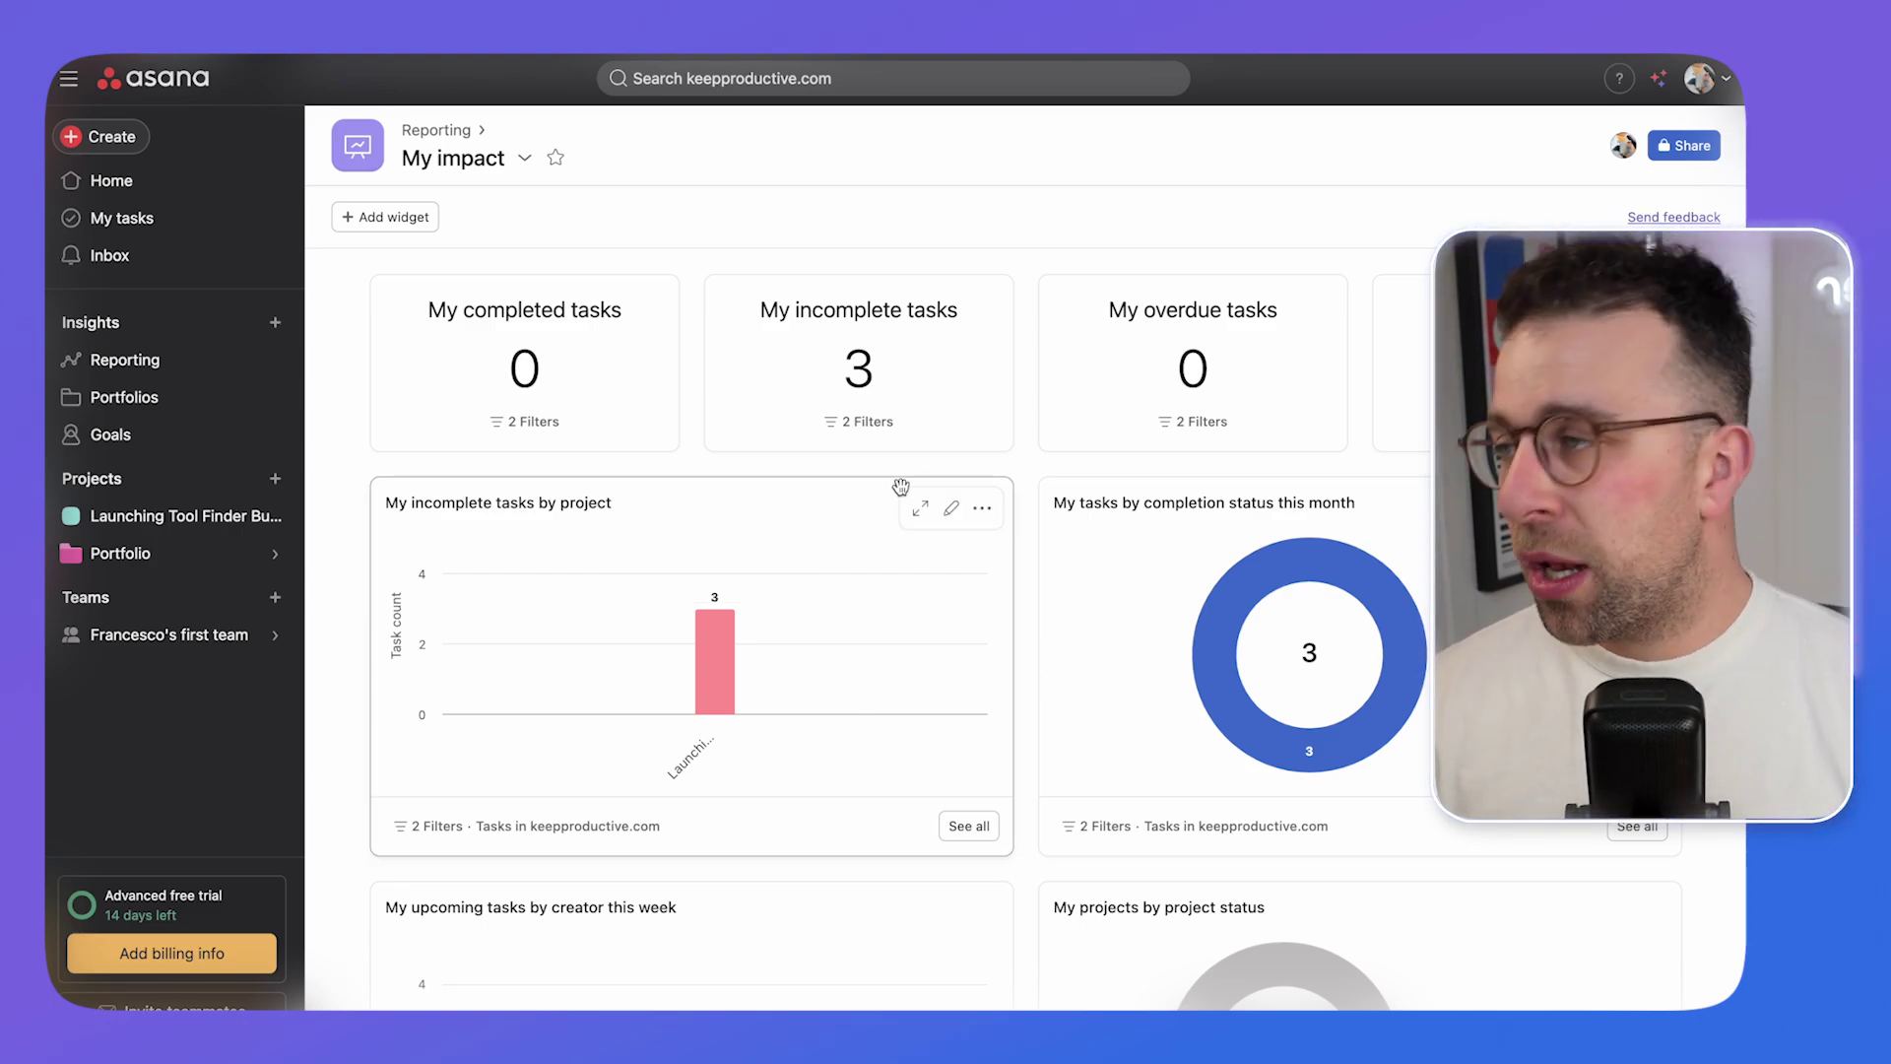
{"action": "left_click", "coordinate": [165, 434]}
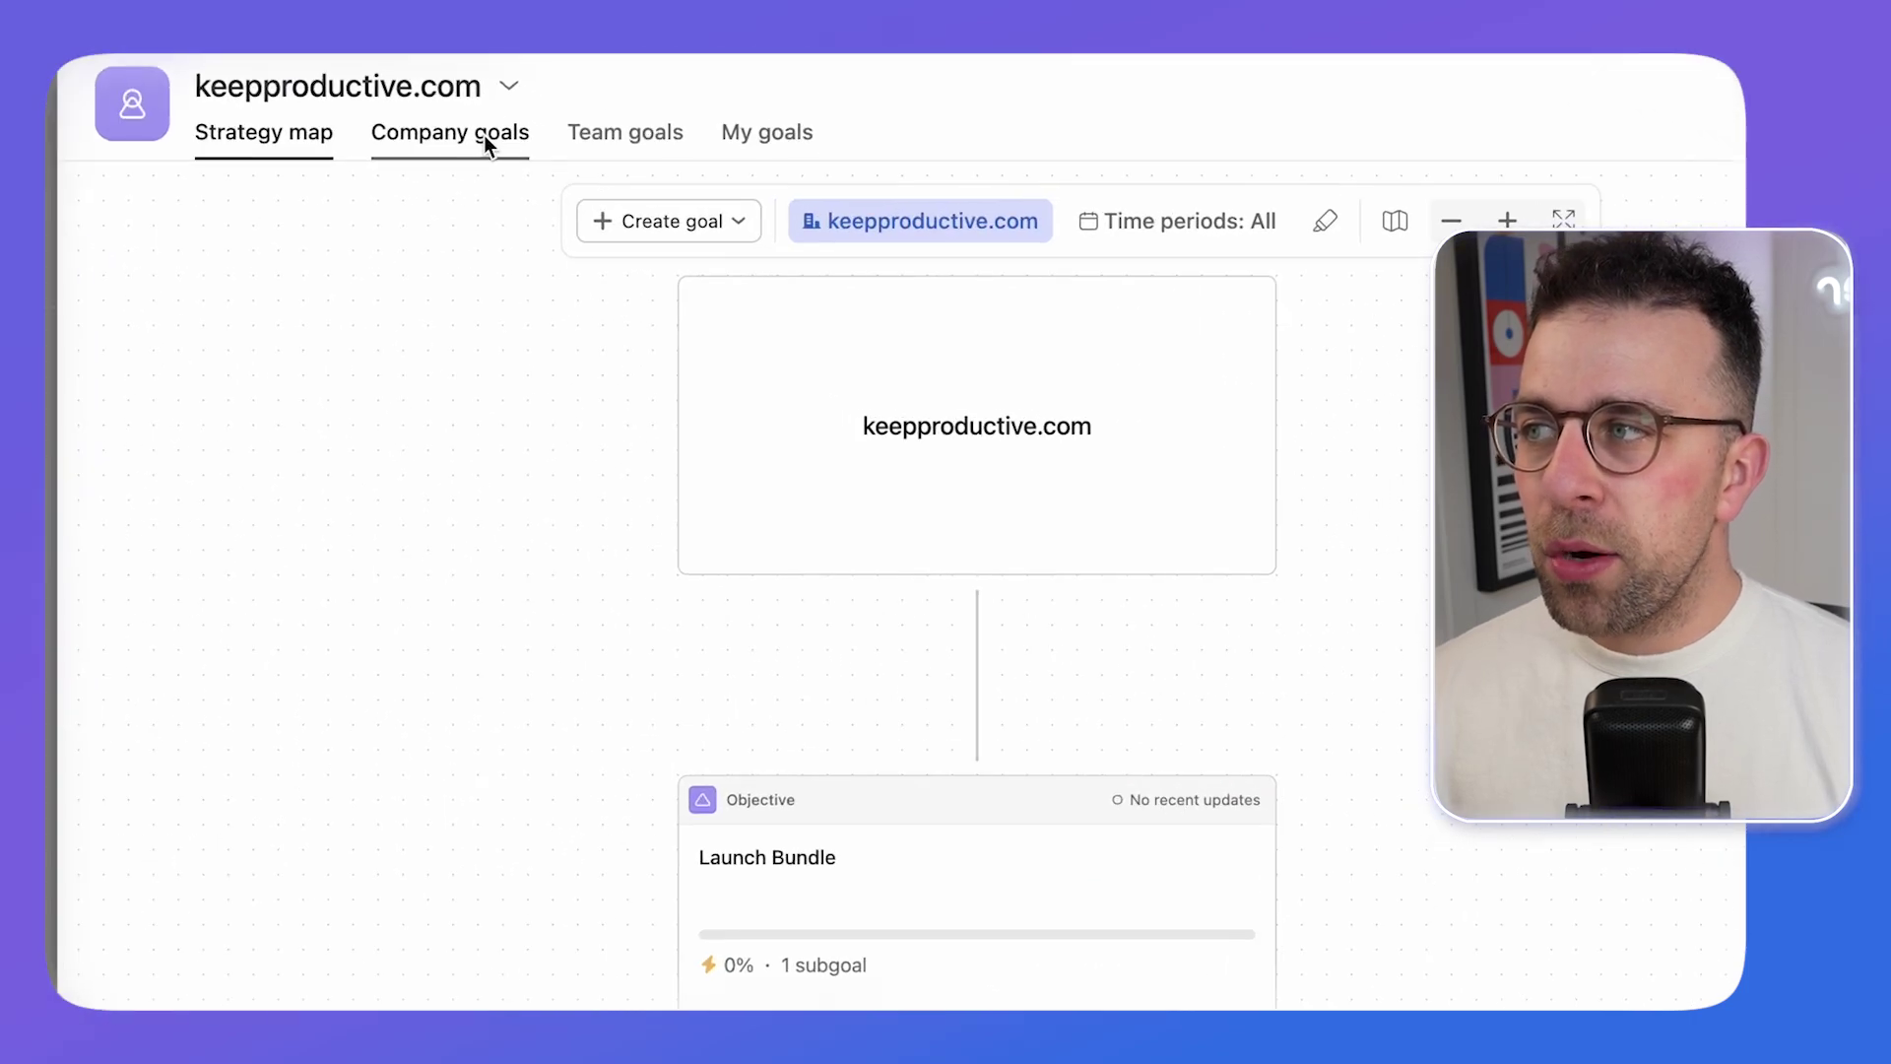
- Glance at Company goals, then return to the strategy map, zoom out one step and show its minimap
{"action": "left_click", "coordinate": [435, 145]}
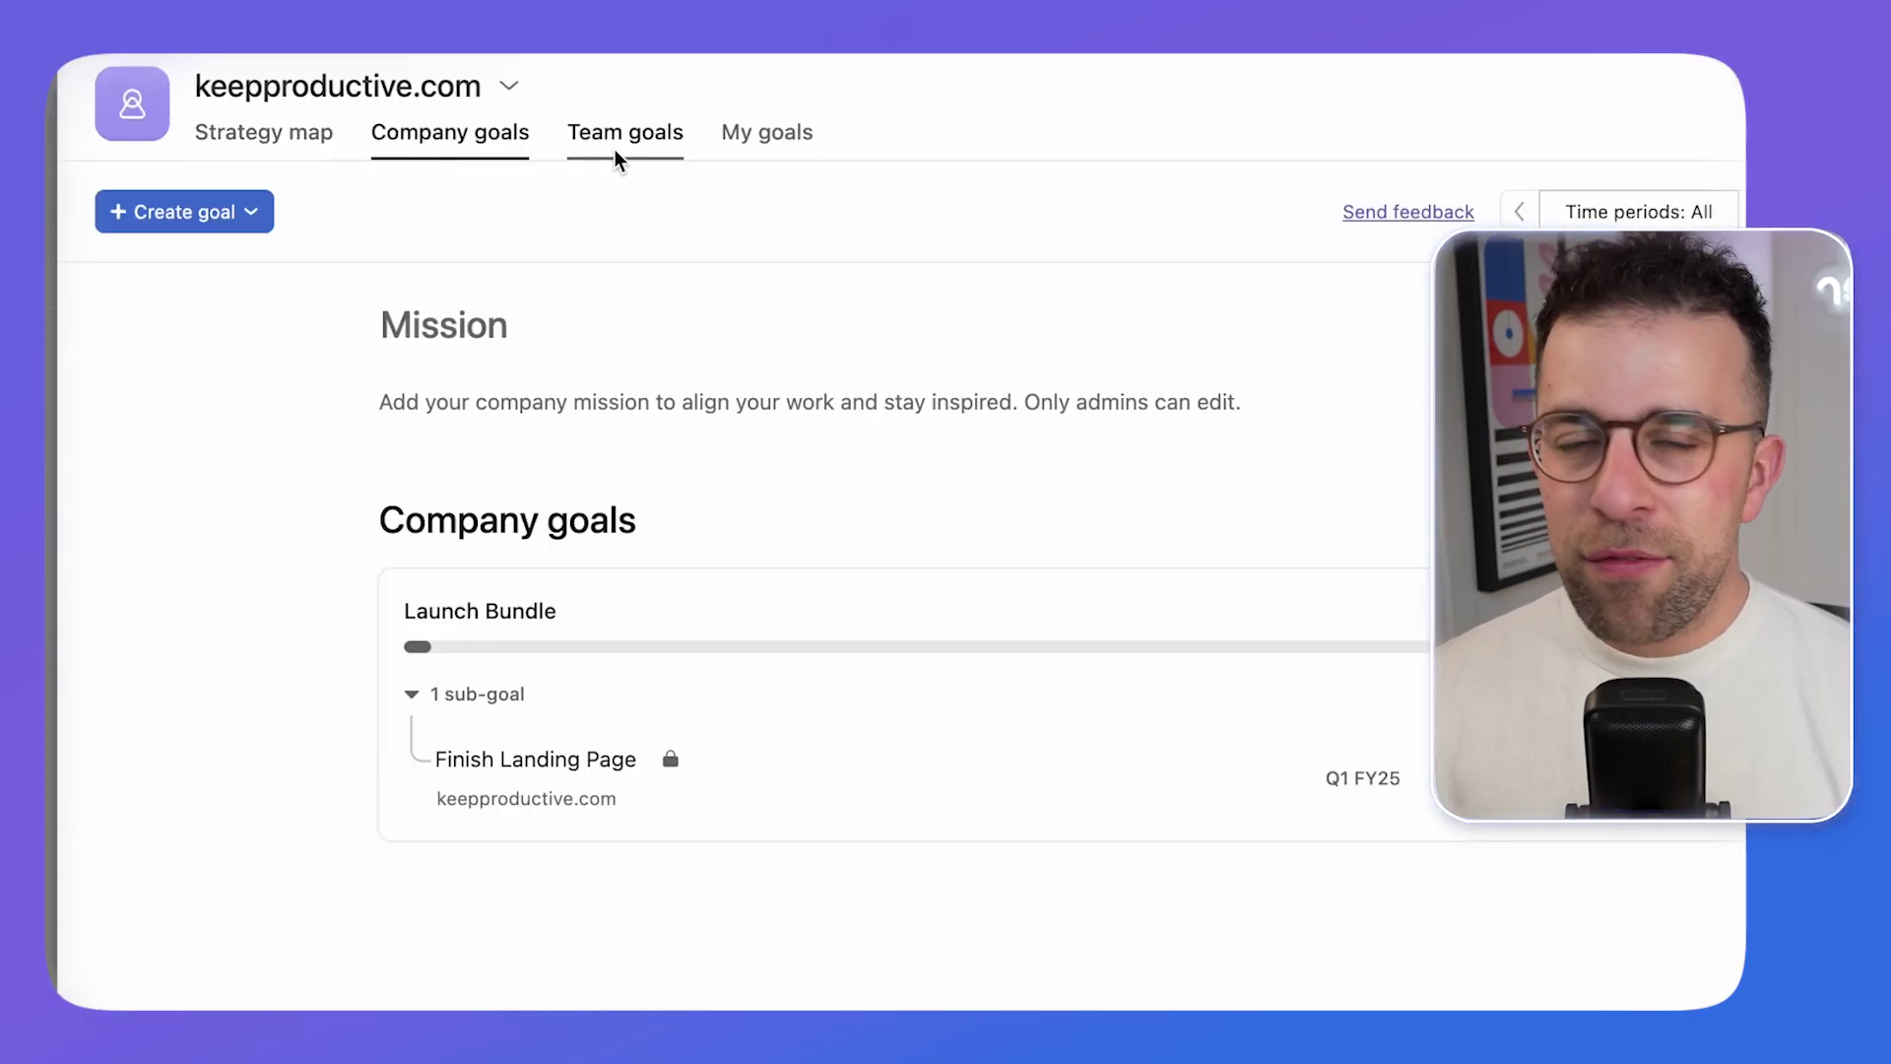
{"action": "left_click", "coordinate": [251, 136]}
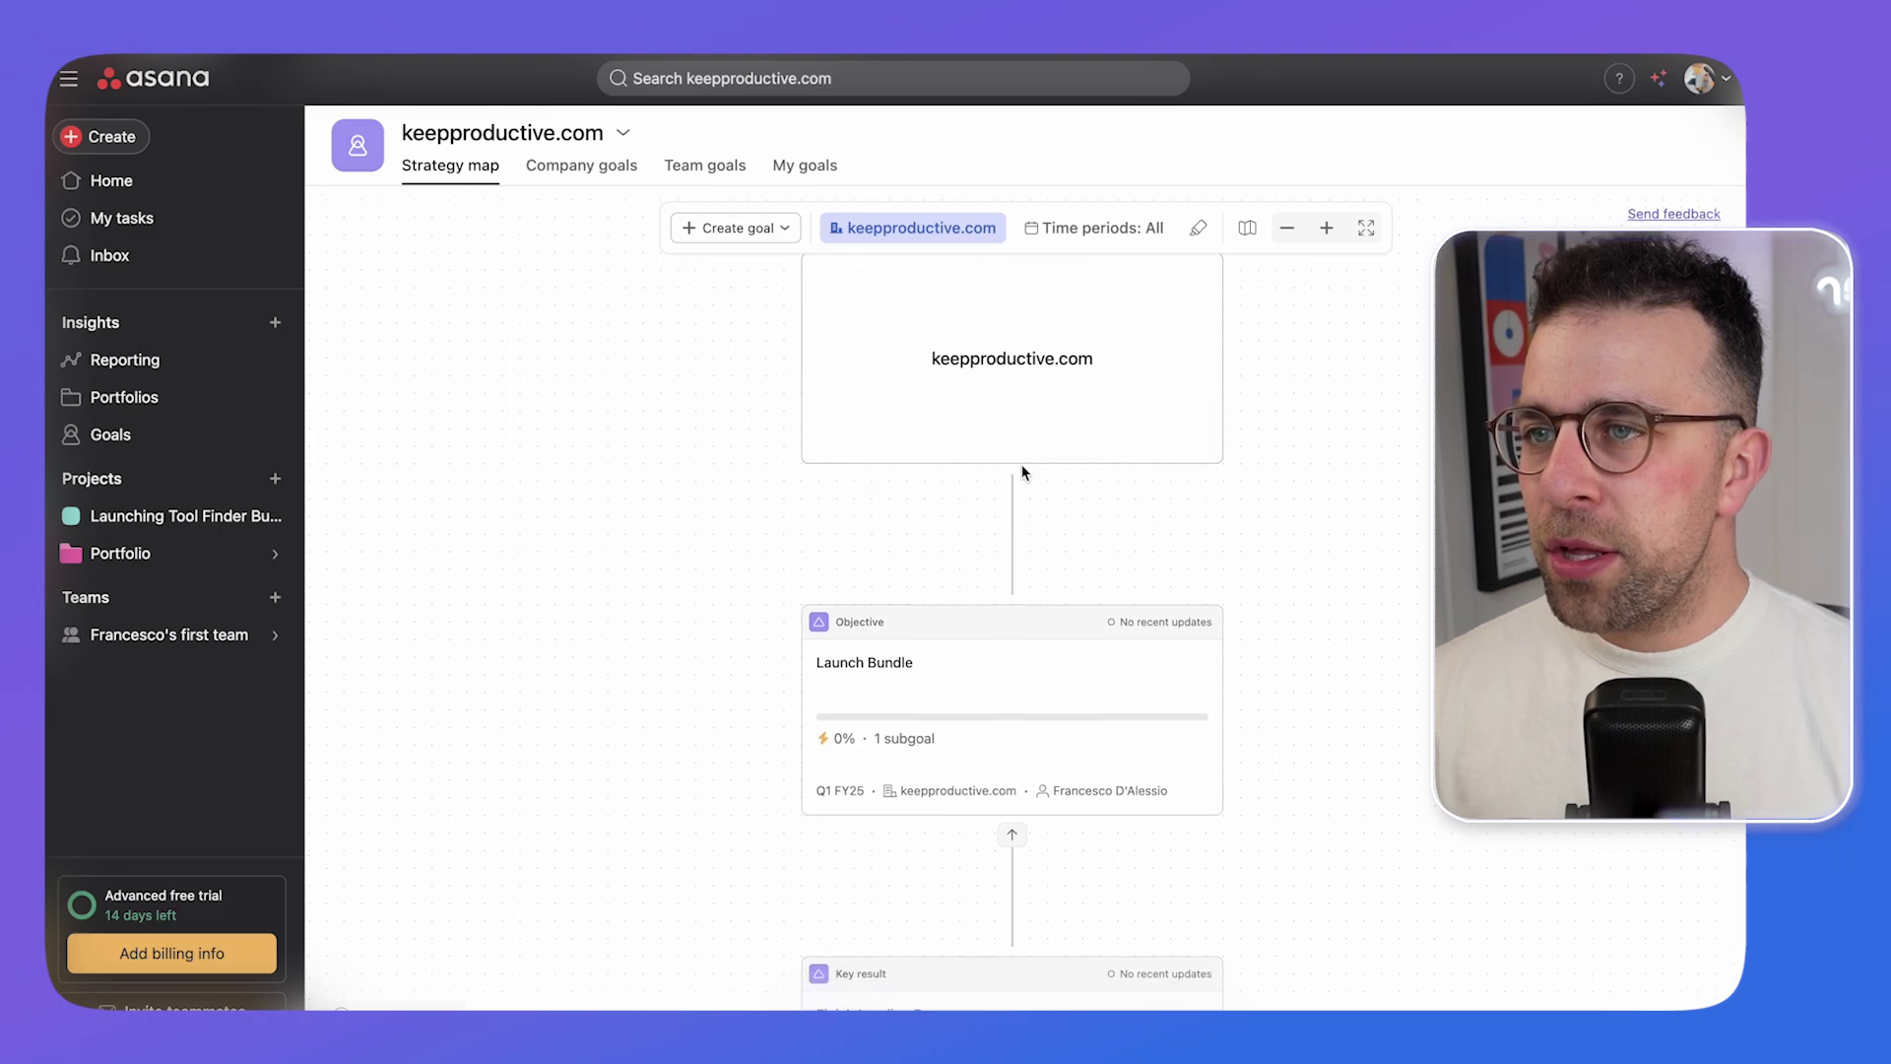
{"action": "left_click", "coordinate": [1288, 227]}
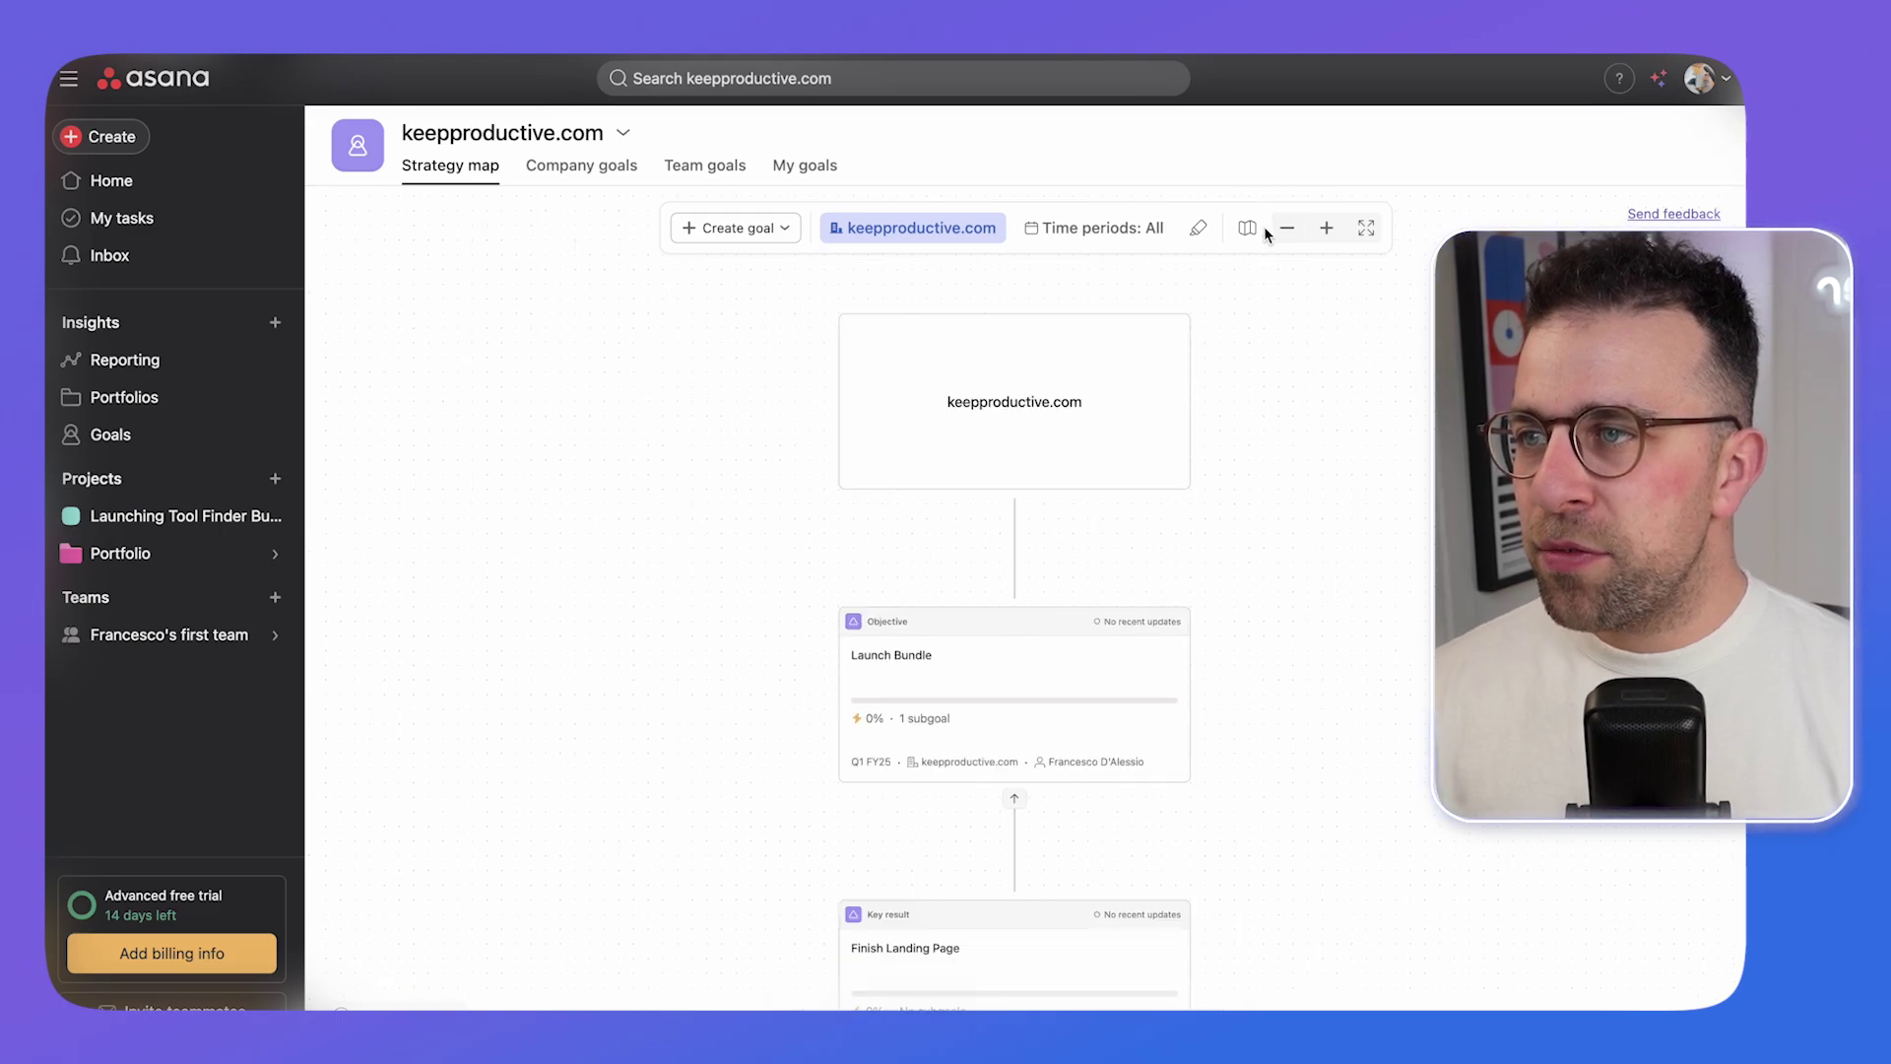
{"action": "left_click", "coordinate": [1246, 227]}
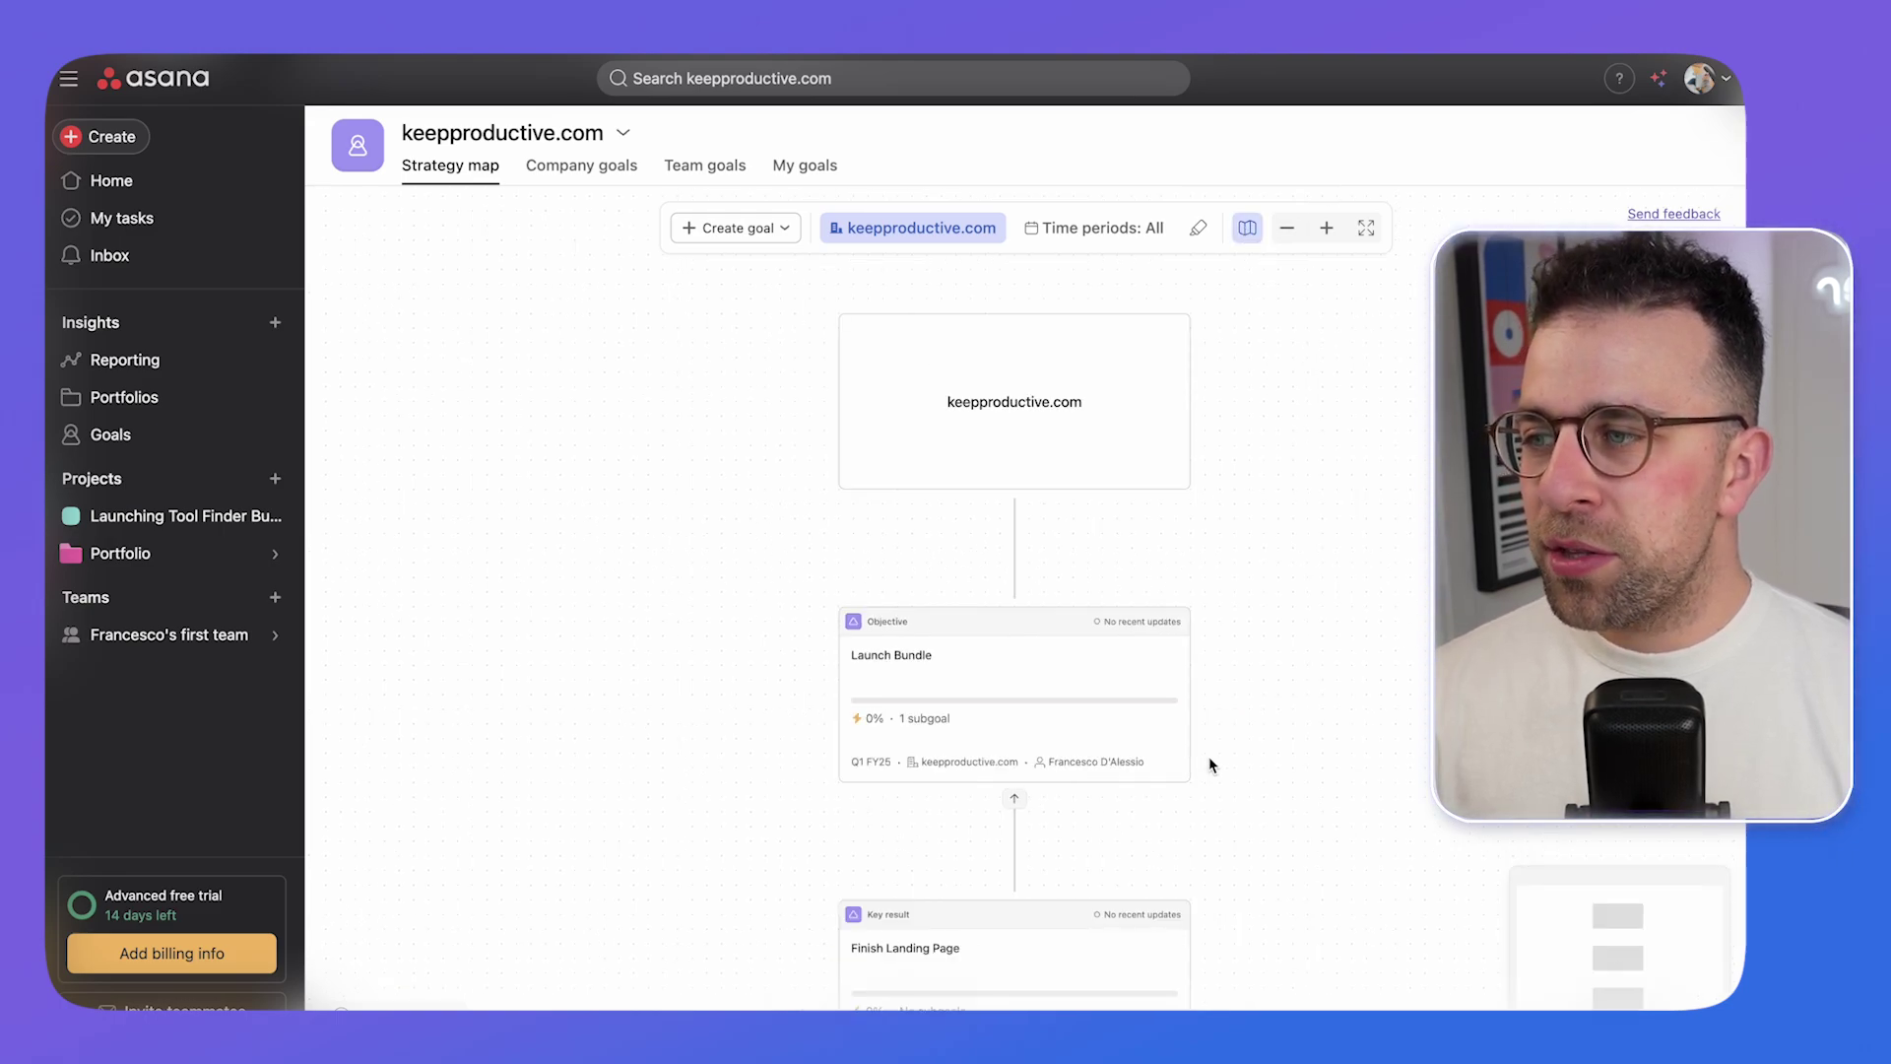
{"action": "scroll", "coordinate": [1212, 764], "scroll_direction": "down", "scroll_amount": 4}
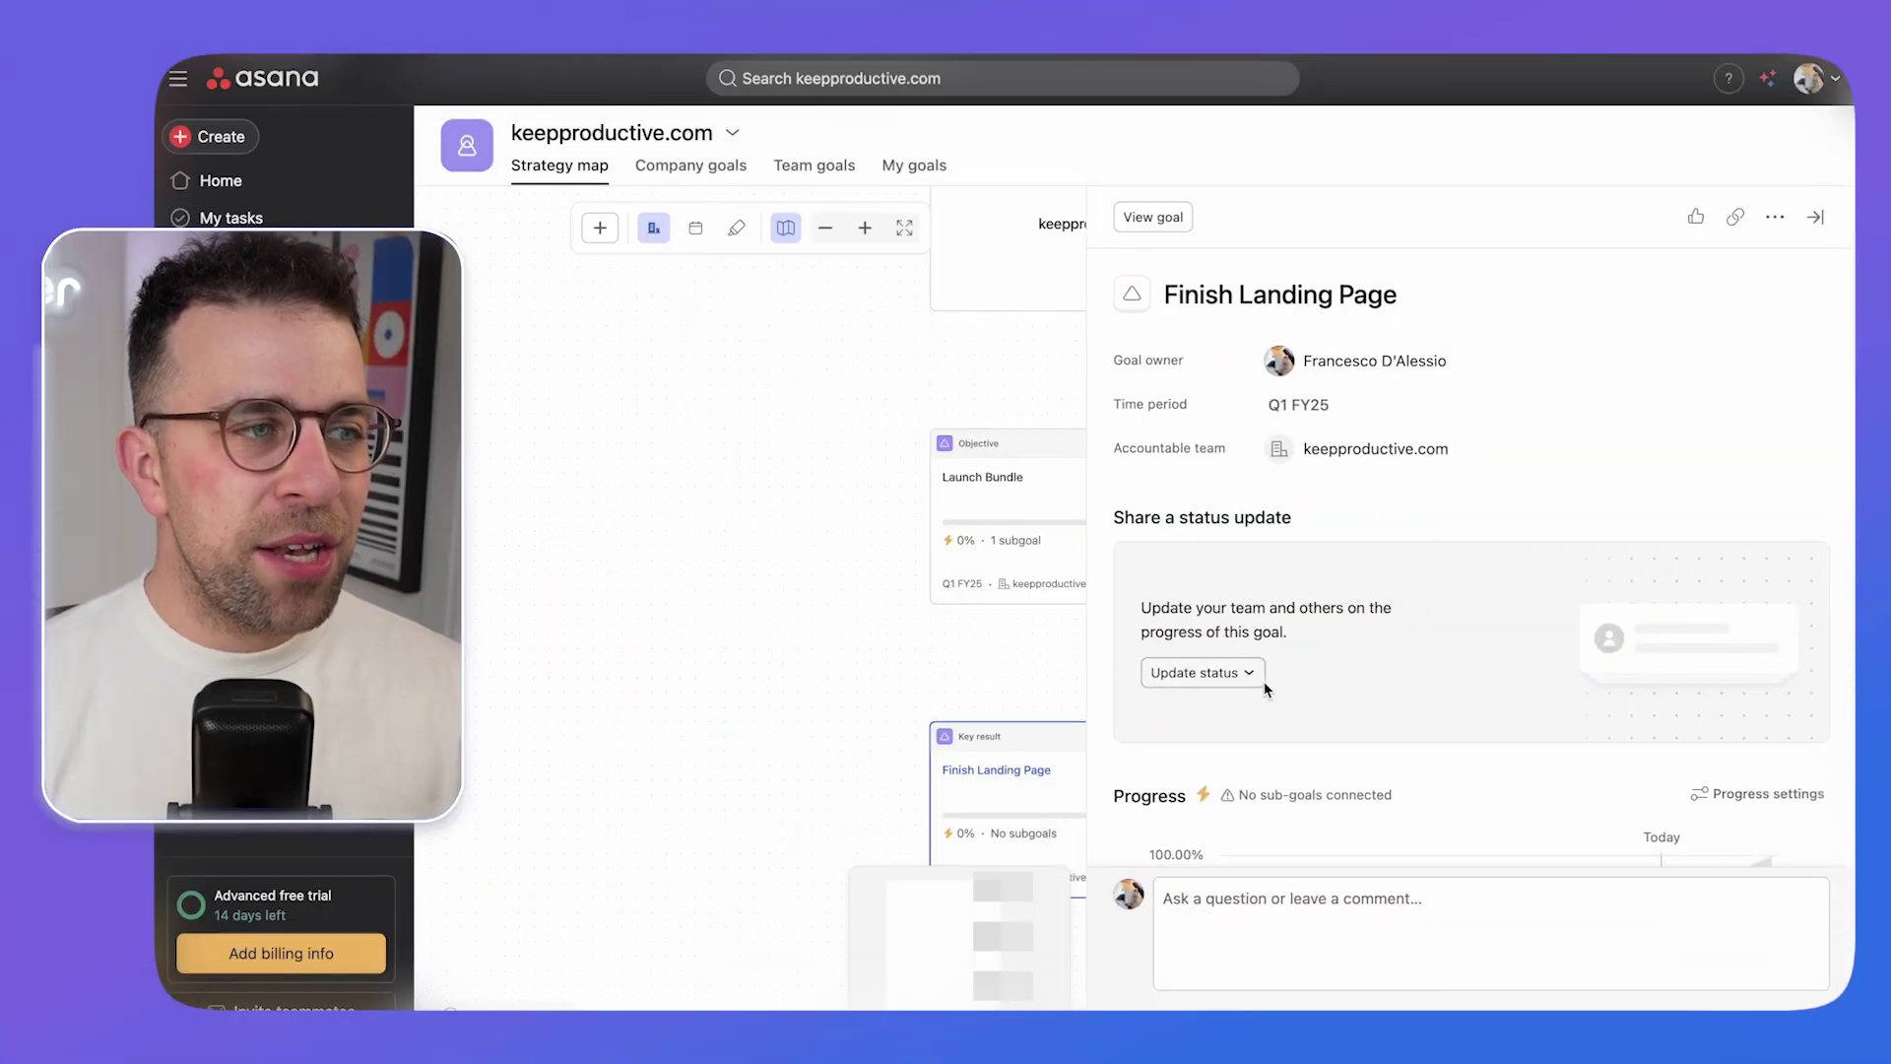
- Close the Finish Landing Page details and scroll up to reveal keepproductive.com at the map's top
{"action": "scroll", "coordinate": [1249, 675], "scroll_direction": "down", "scroll_amount": 2}
{"action": "scroll", "coordinate": [1280, 631], "scroll_direction": "up", "scroll_amount": 2}
{"action": "scroll", "coordinate": [1291, 589], "scroll_direction": "down", "scroll_amount": 3}
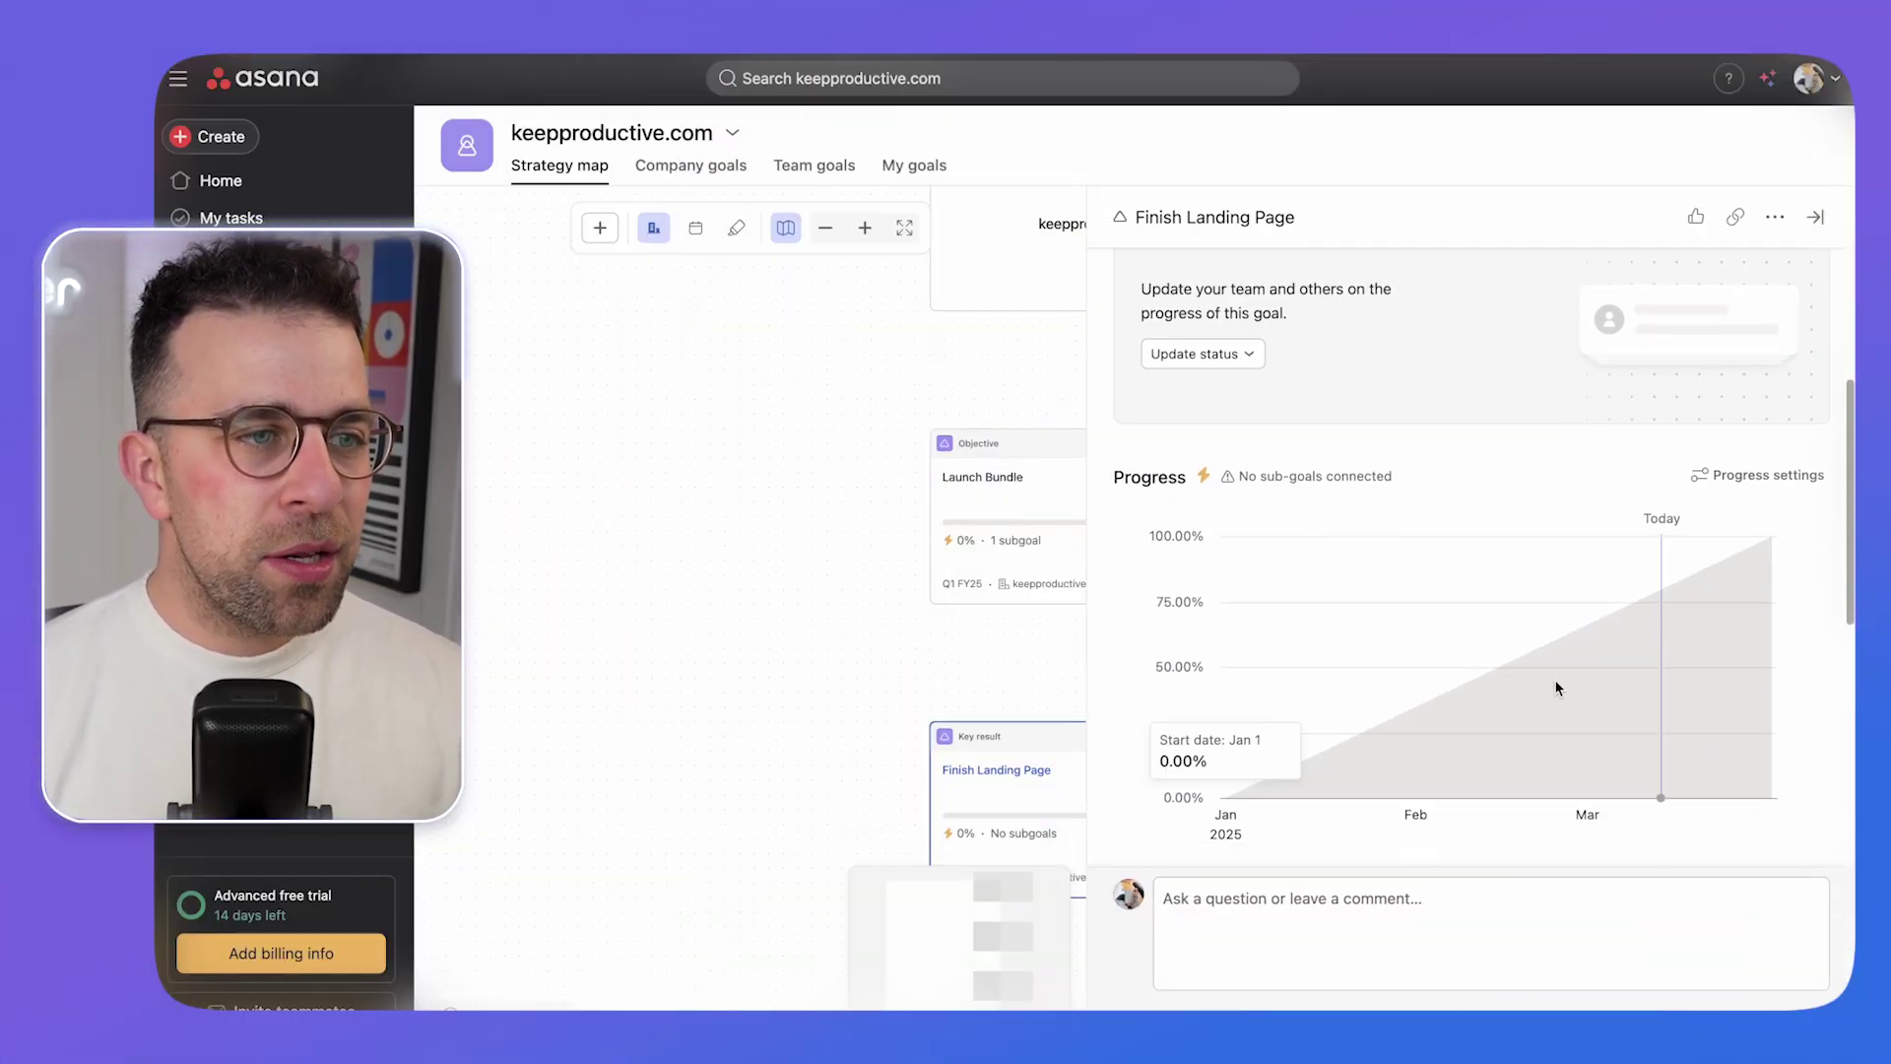
{"action": "scroll", "coordinate": [1532, 627], "scroll_direction": "down", "scroll_amount": 5}
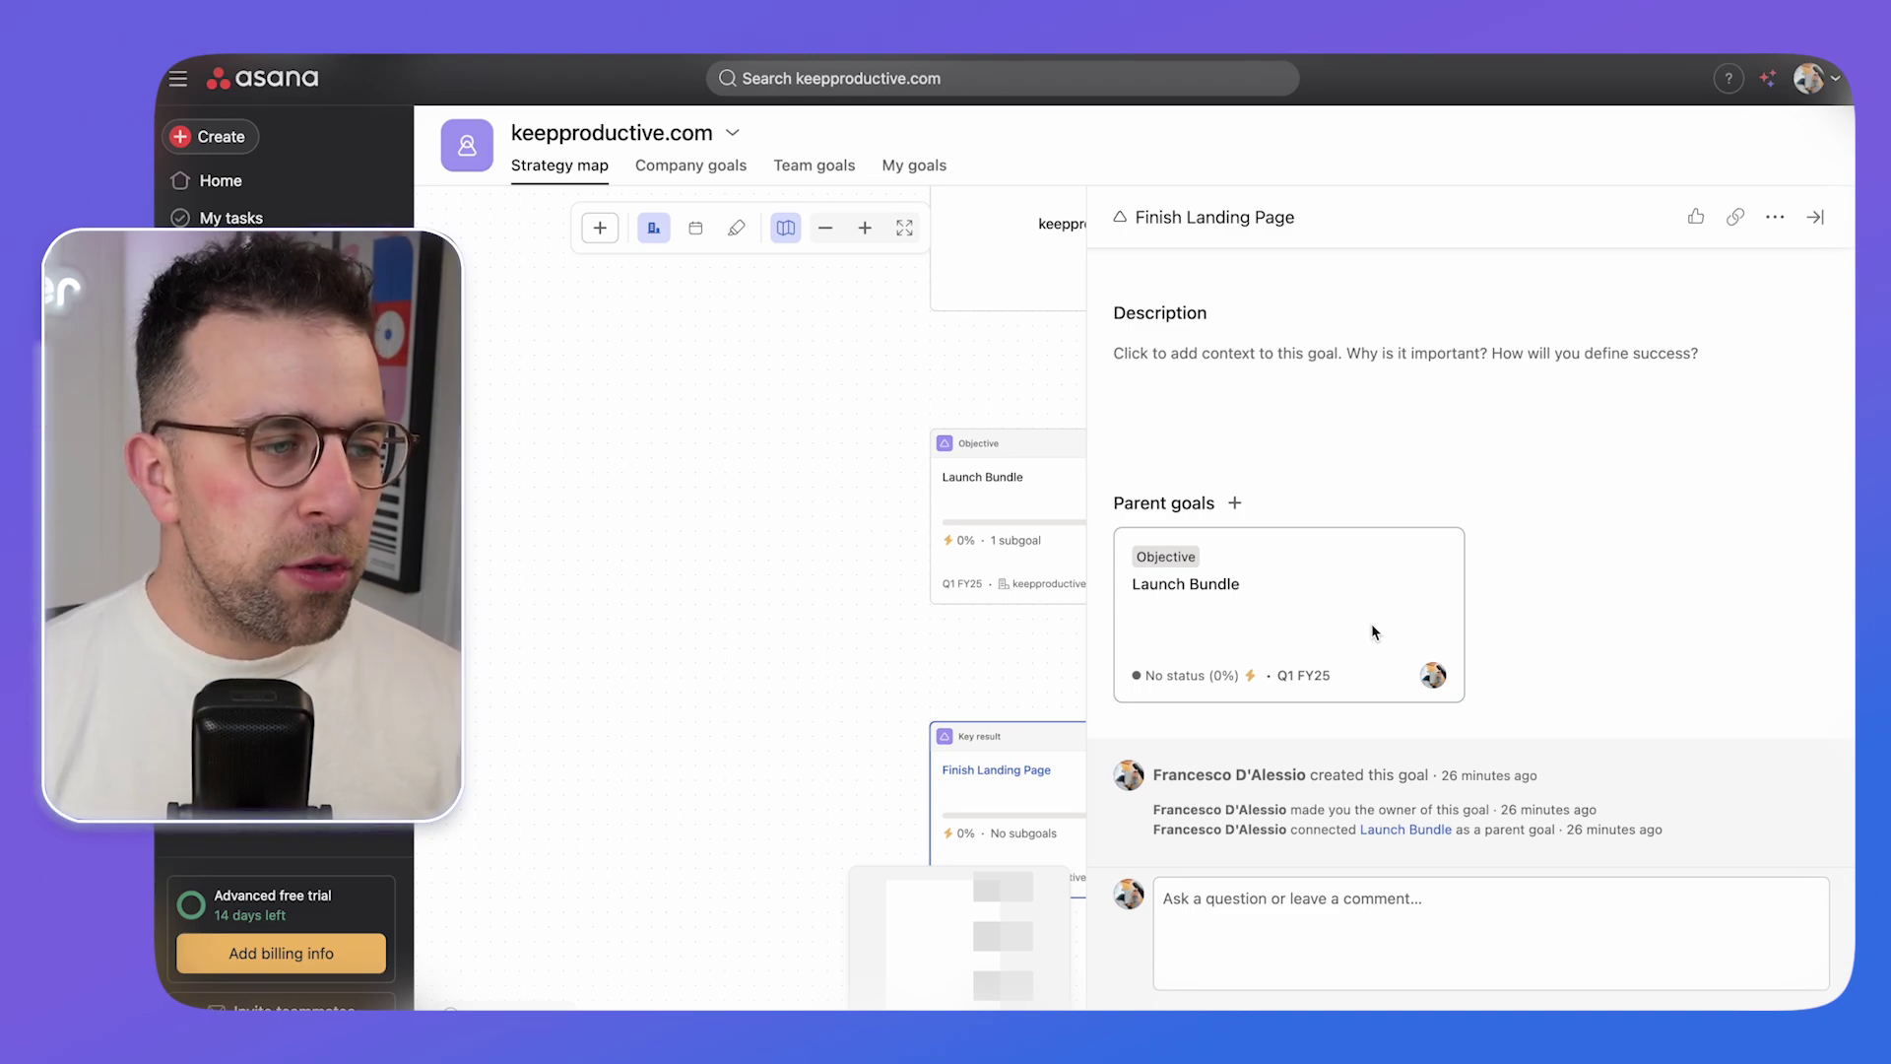
{"action": "scroll", "coordinate": [1375, 631], "scroll_direction": "up", "scroll_amount": 2}
{"action": "scroll", "coordinate": [1375, 631], "scroll_direction": "up", "scroll_amount": 5}
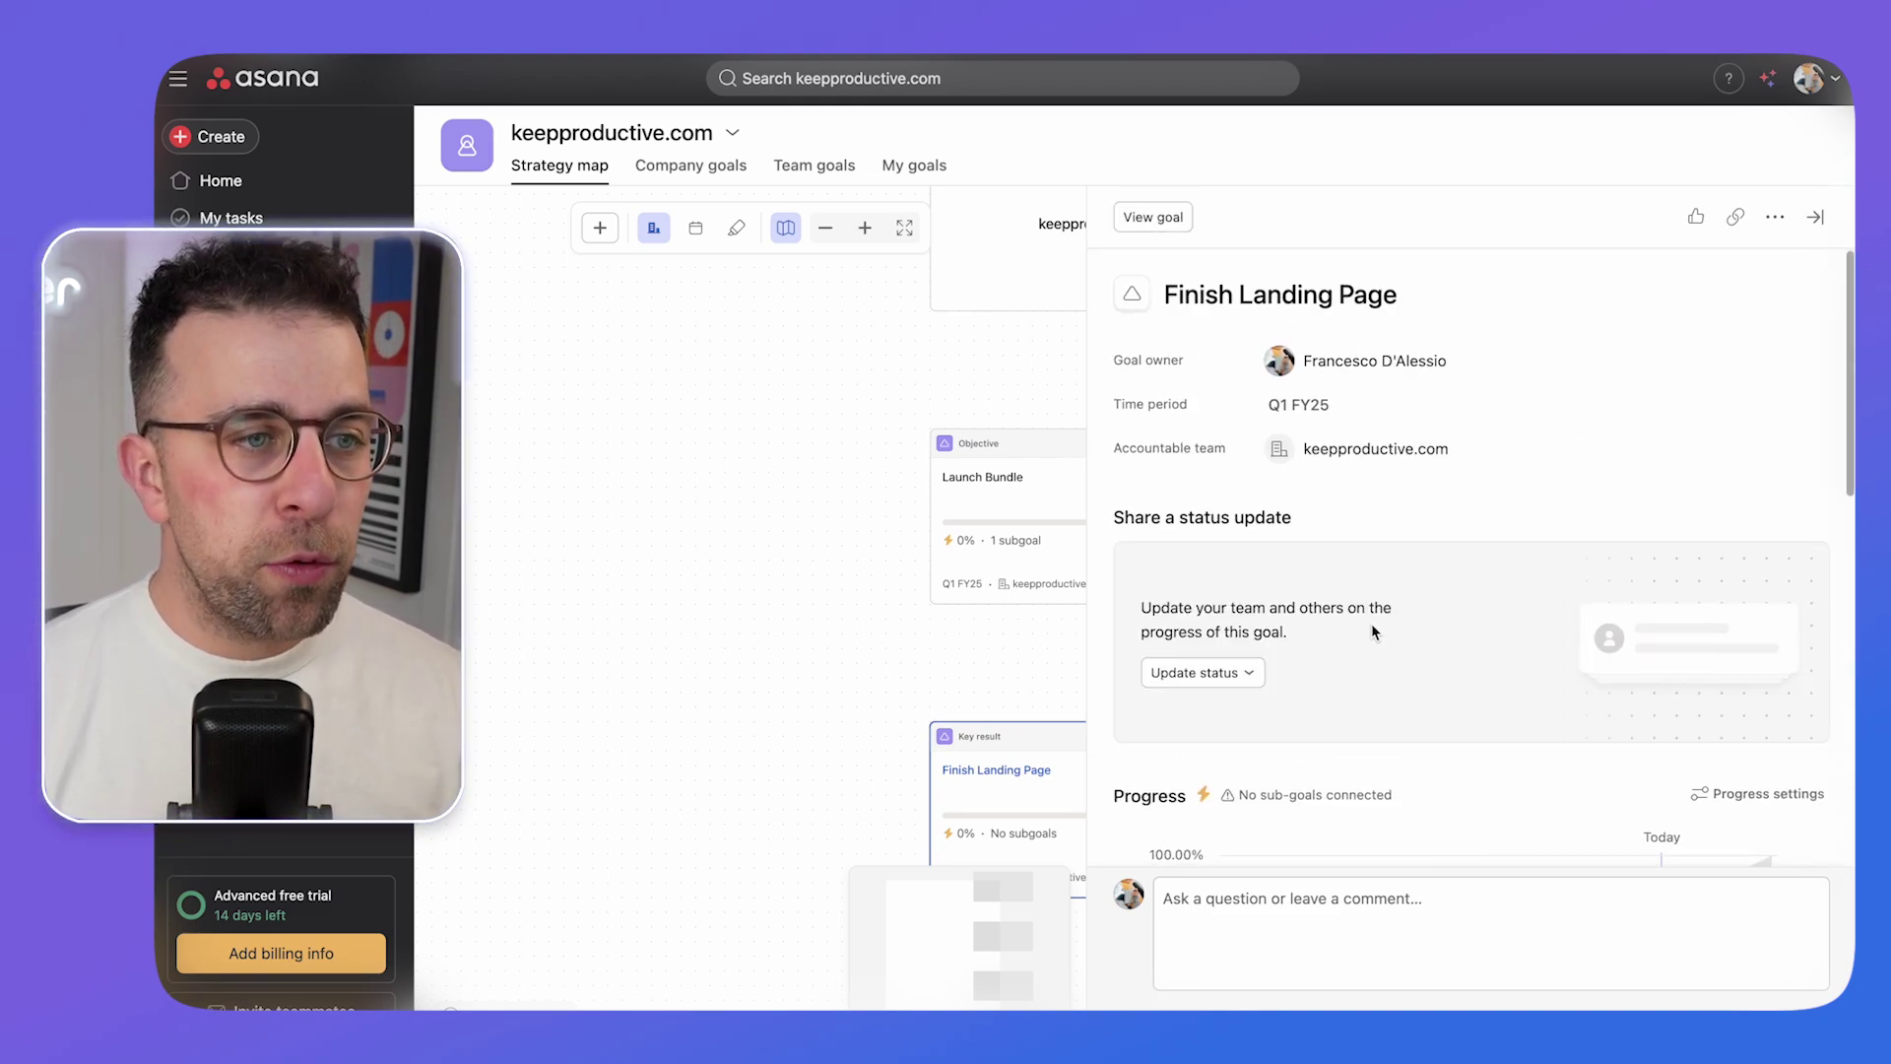
{"action": "left_click", "coordinate": [1817, 216]}
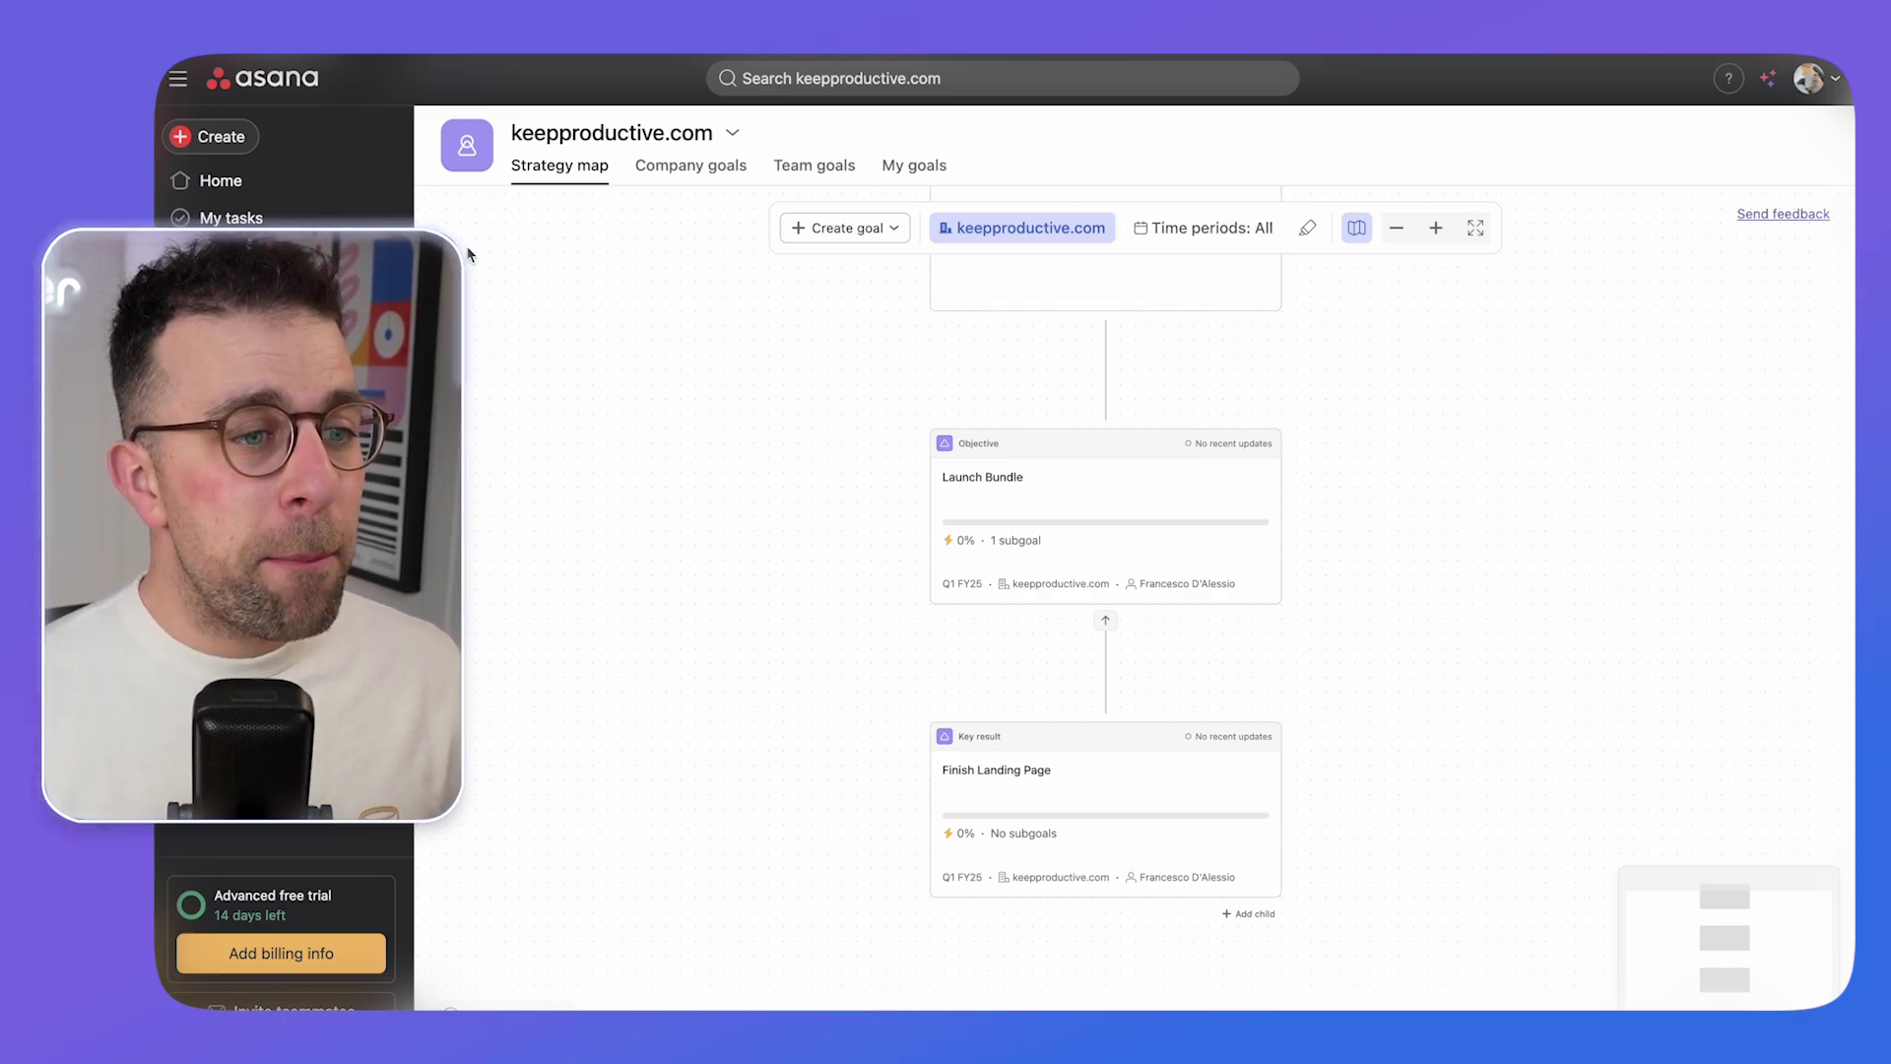
{"action": "scroll", "coordinate": [837, 458], "scroll_direction": "up", "scroll_amount": 3}
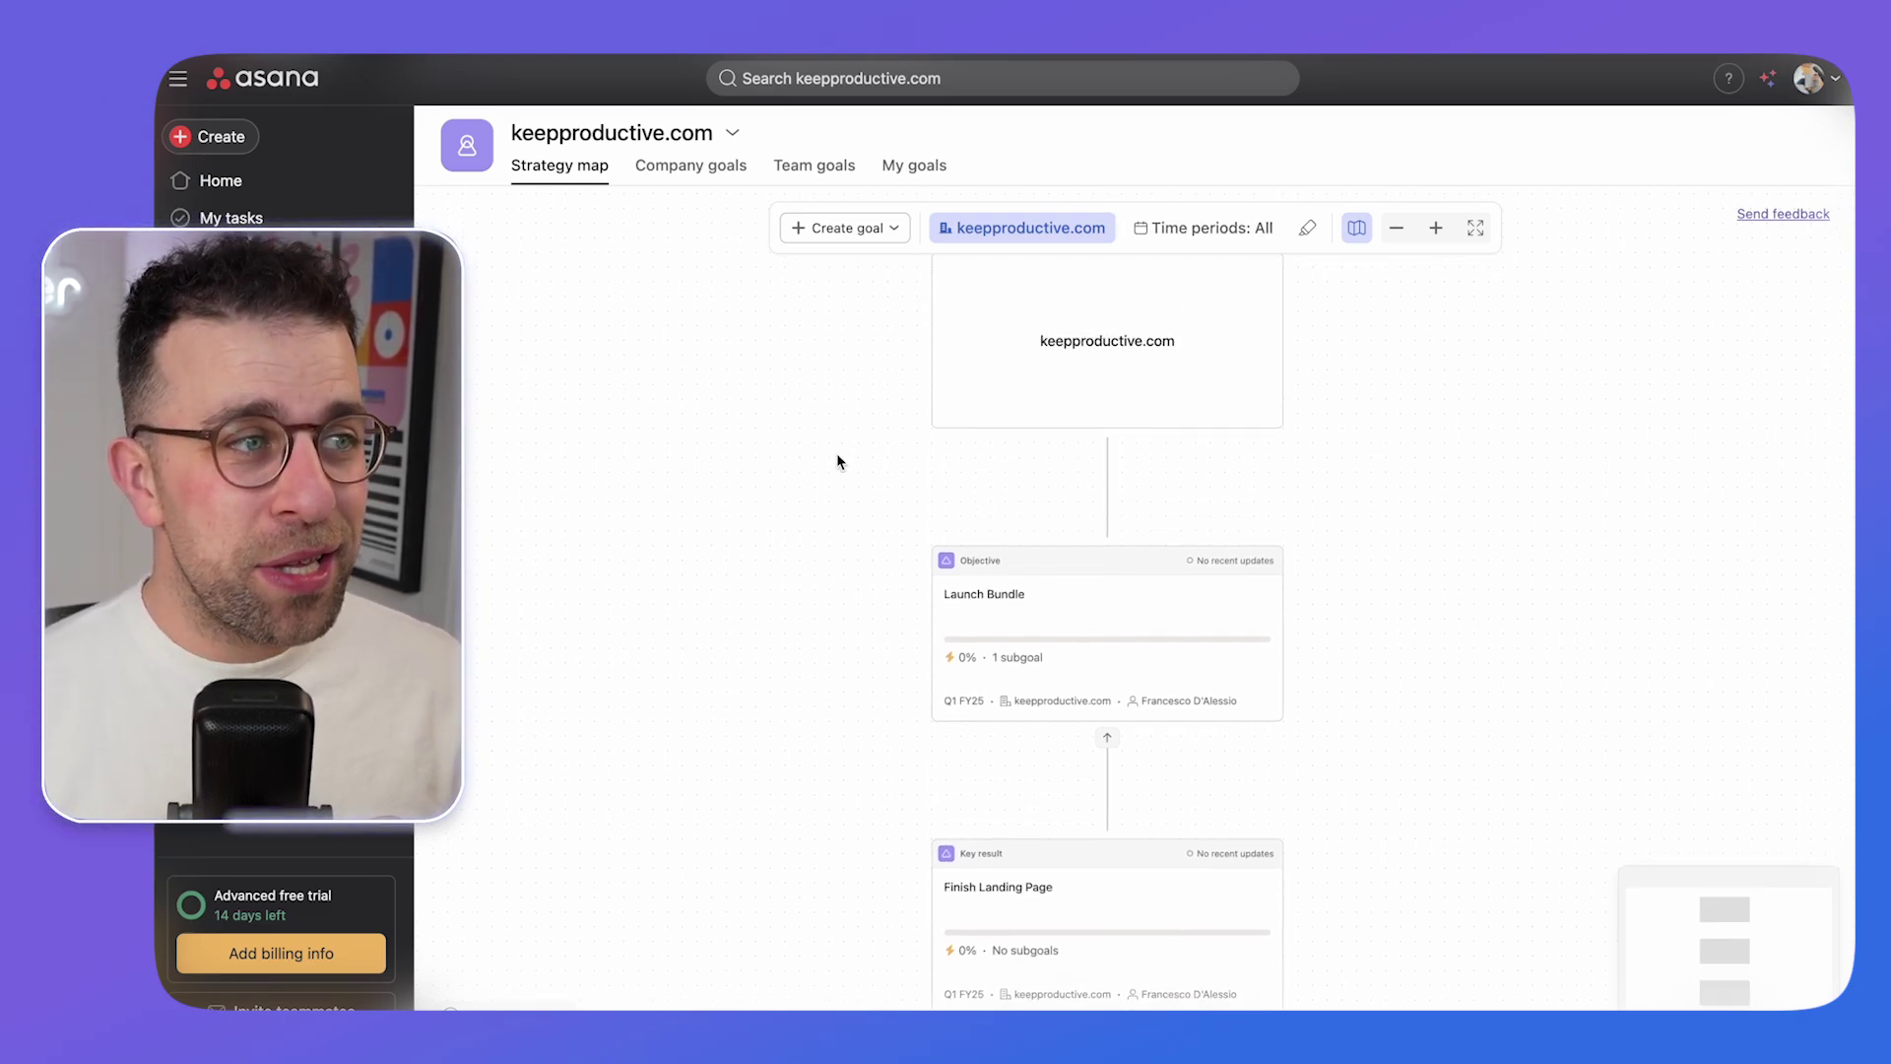
- Add Asana AI to the Home page and ask it 'How do I add work into Asana?'
{"action": "left_click", "coordinate": [221, 180]}
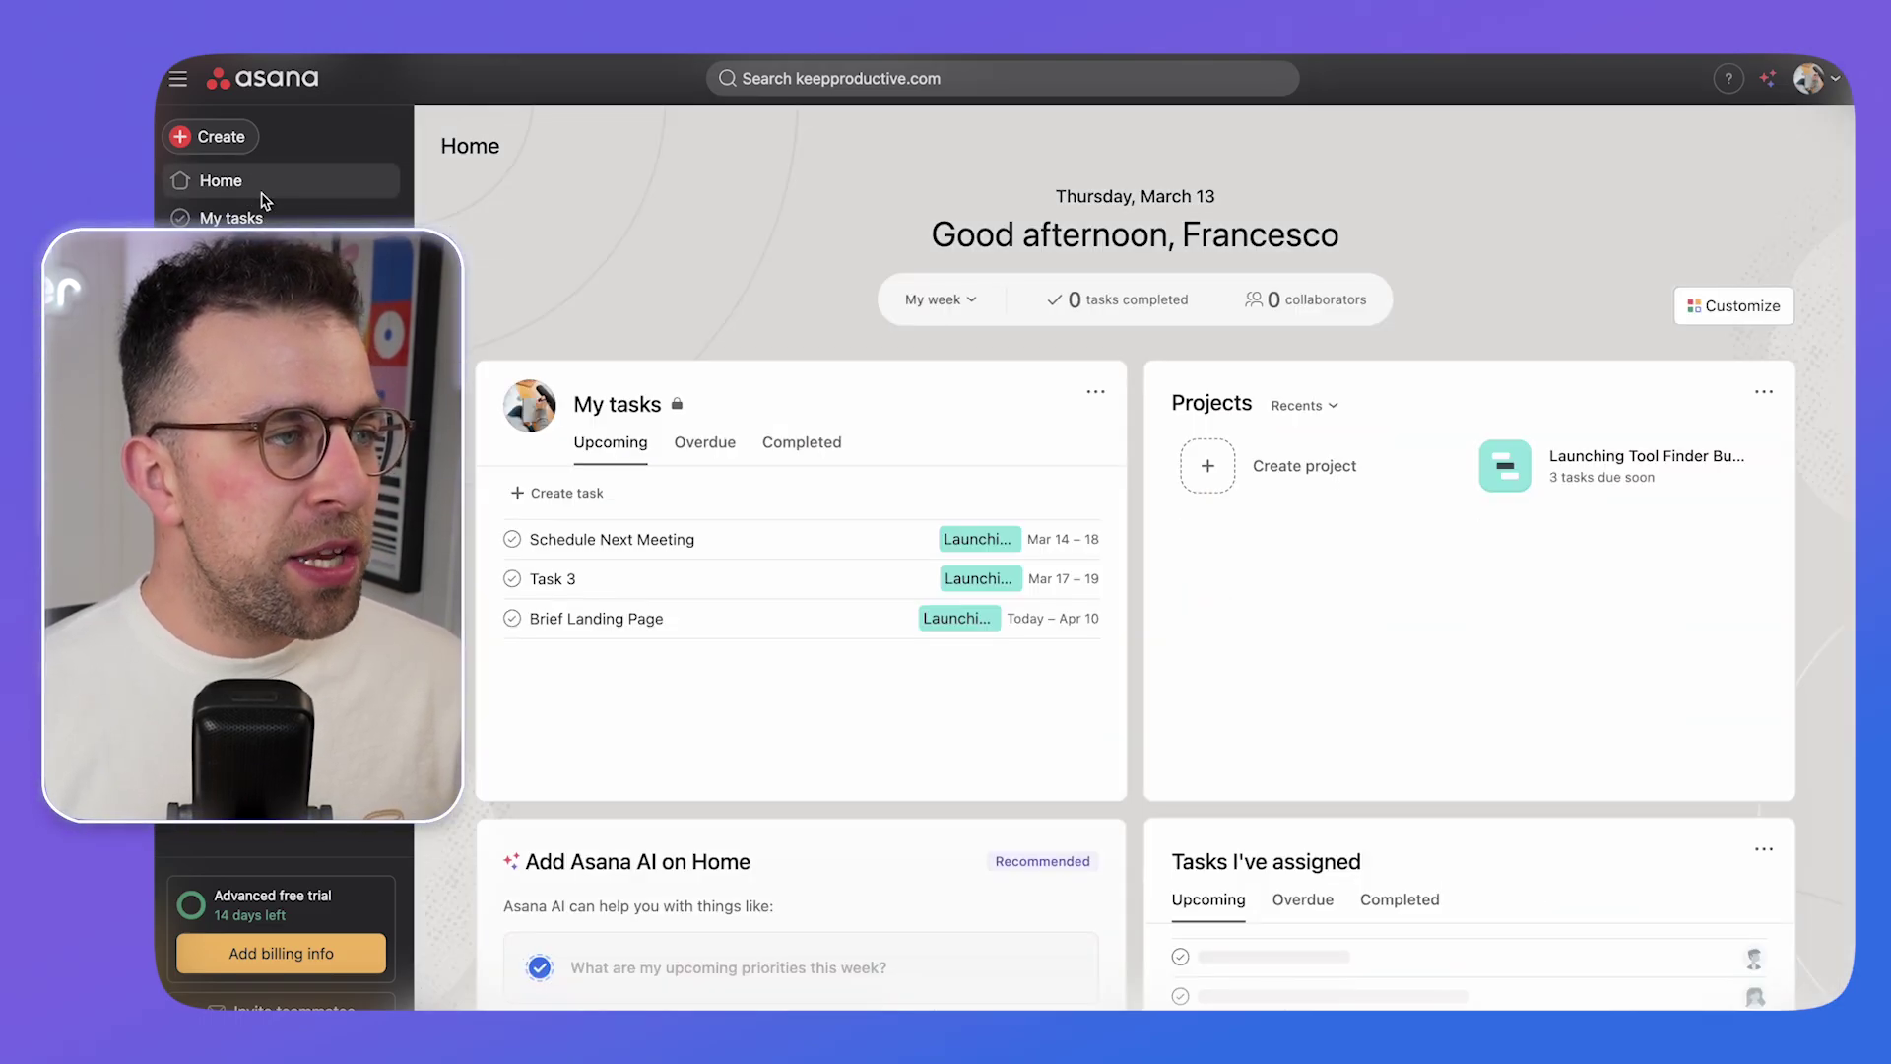
{"action": "scroll", "coordinate": [806, 608], "scroll_direction": "down", "scroll_amount": 5}
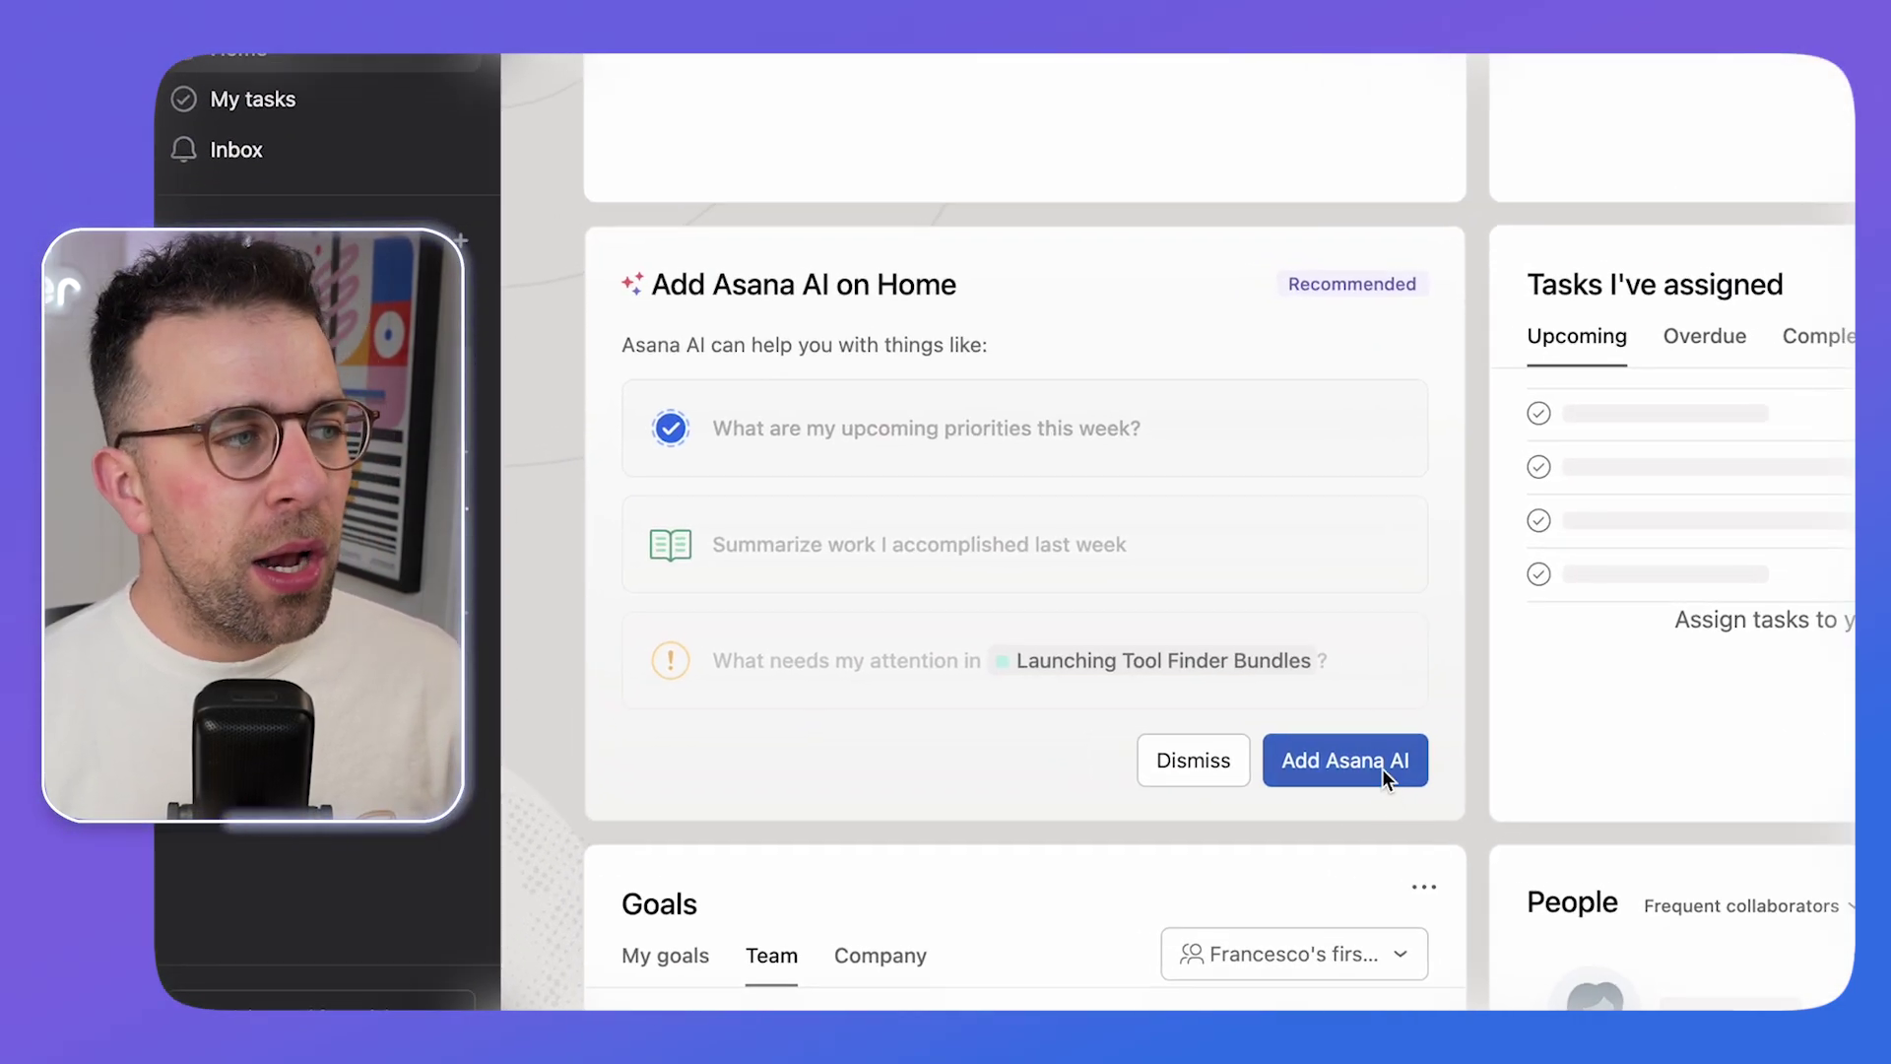
{"action": "left_click", "coordinate": [1381, 768]}
{"action": "left_click", "coordinate": [831, 760]}
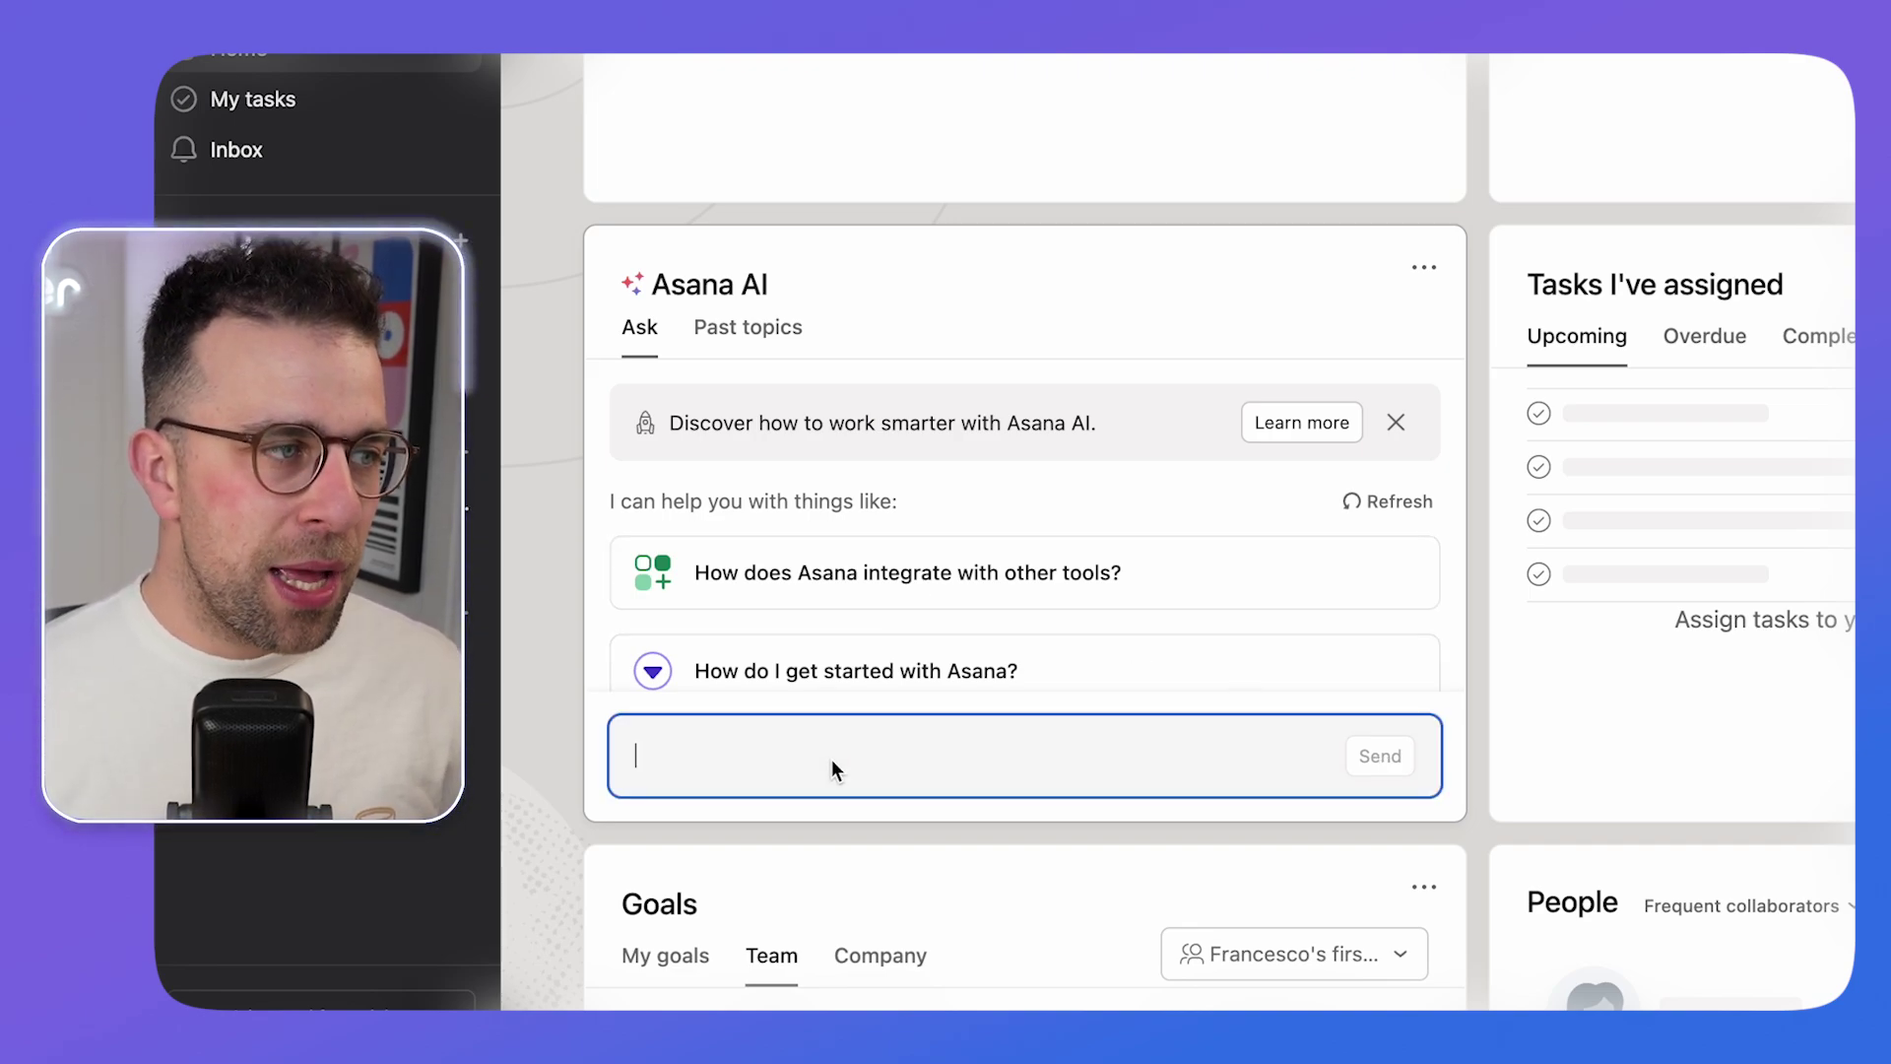
{"action": "scroll", "coordinate": [867, 641], "scroll_direction": "down", "scroll_amount": 3}
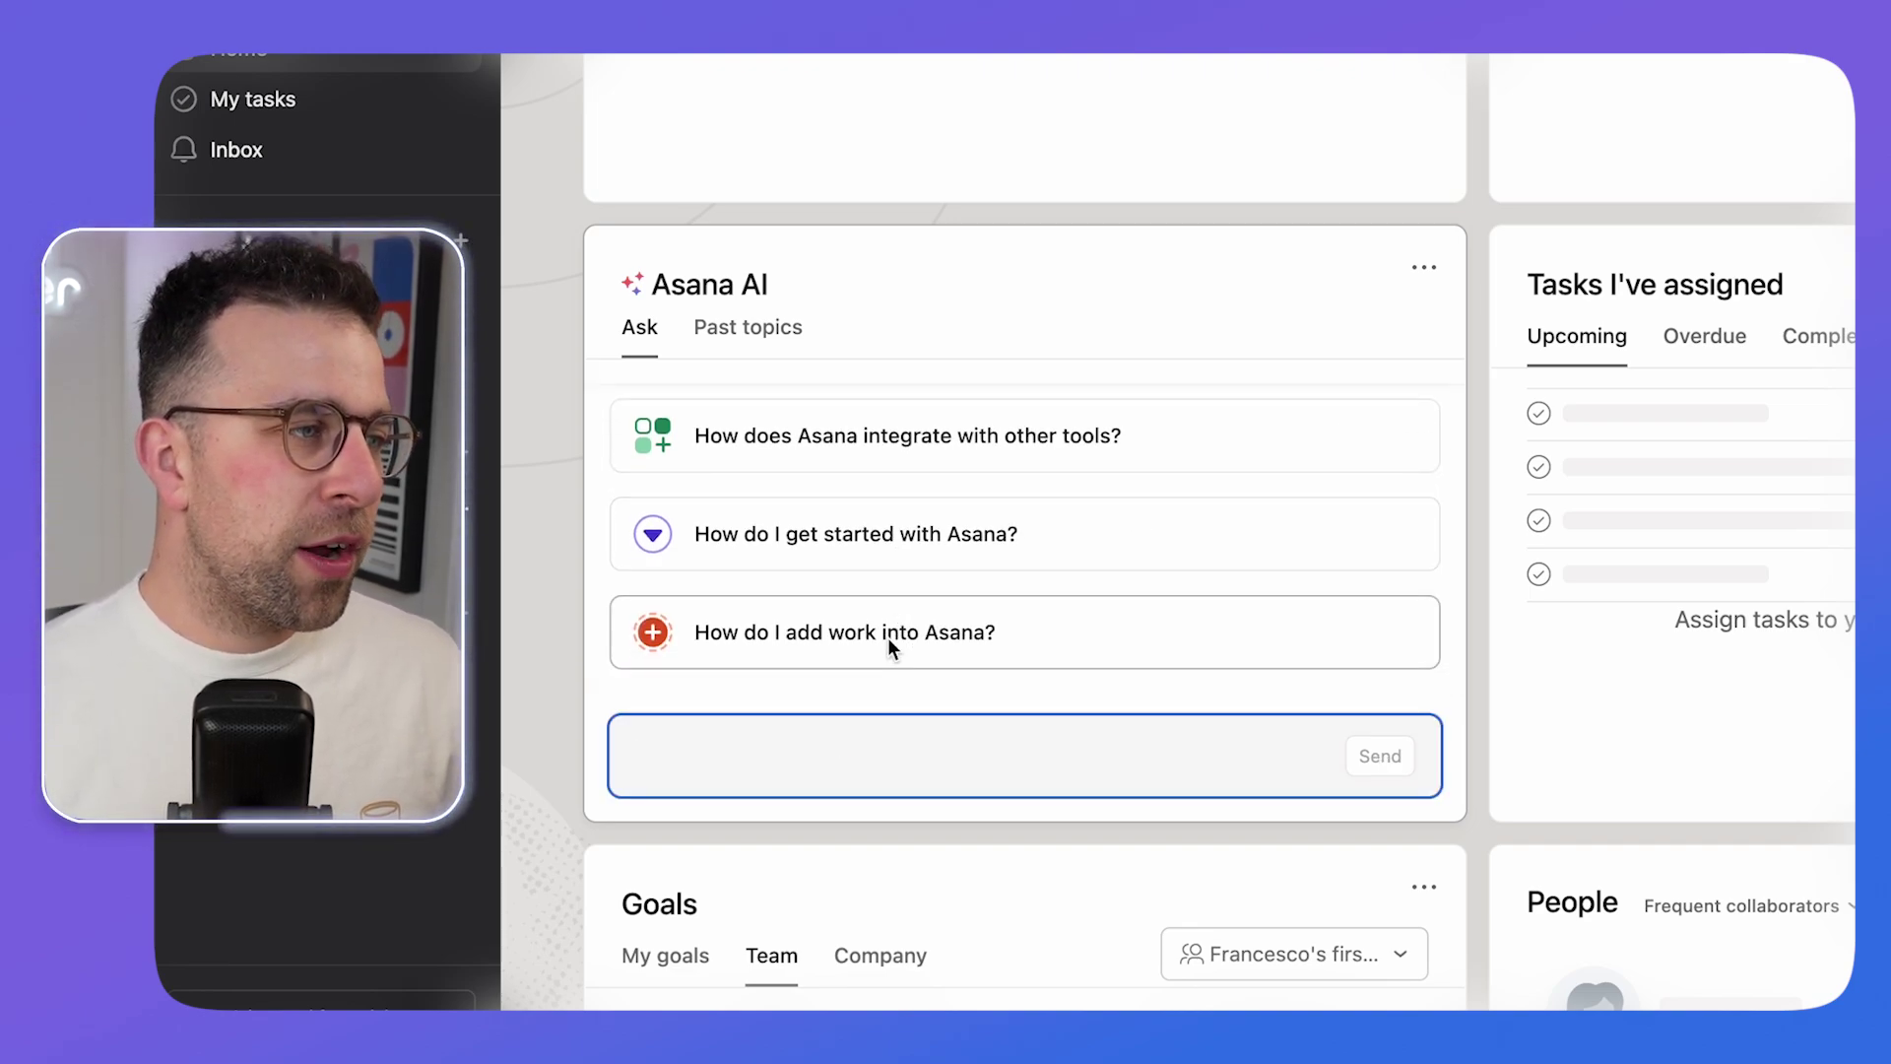
{"action": "left_click", "coordinate": [888, 637]}
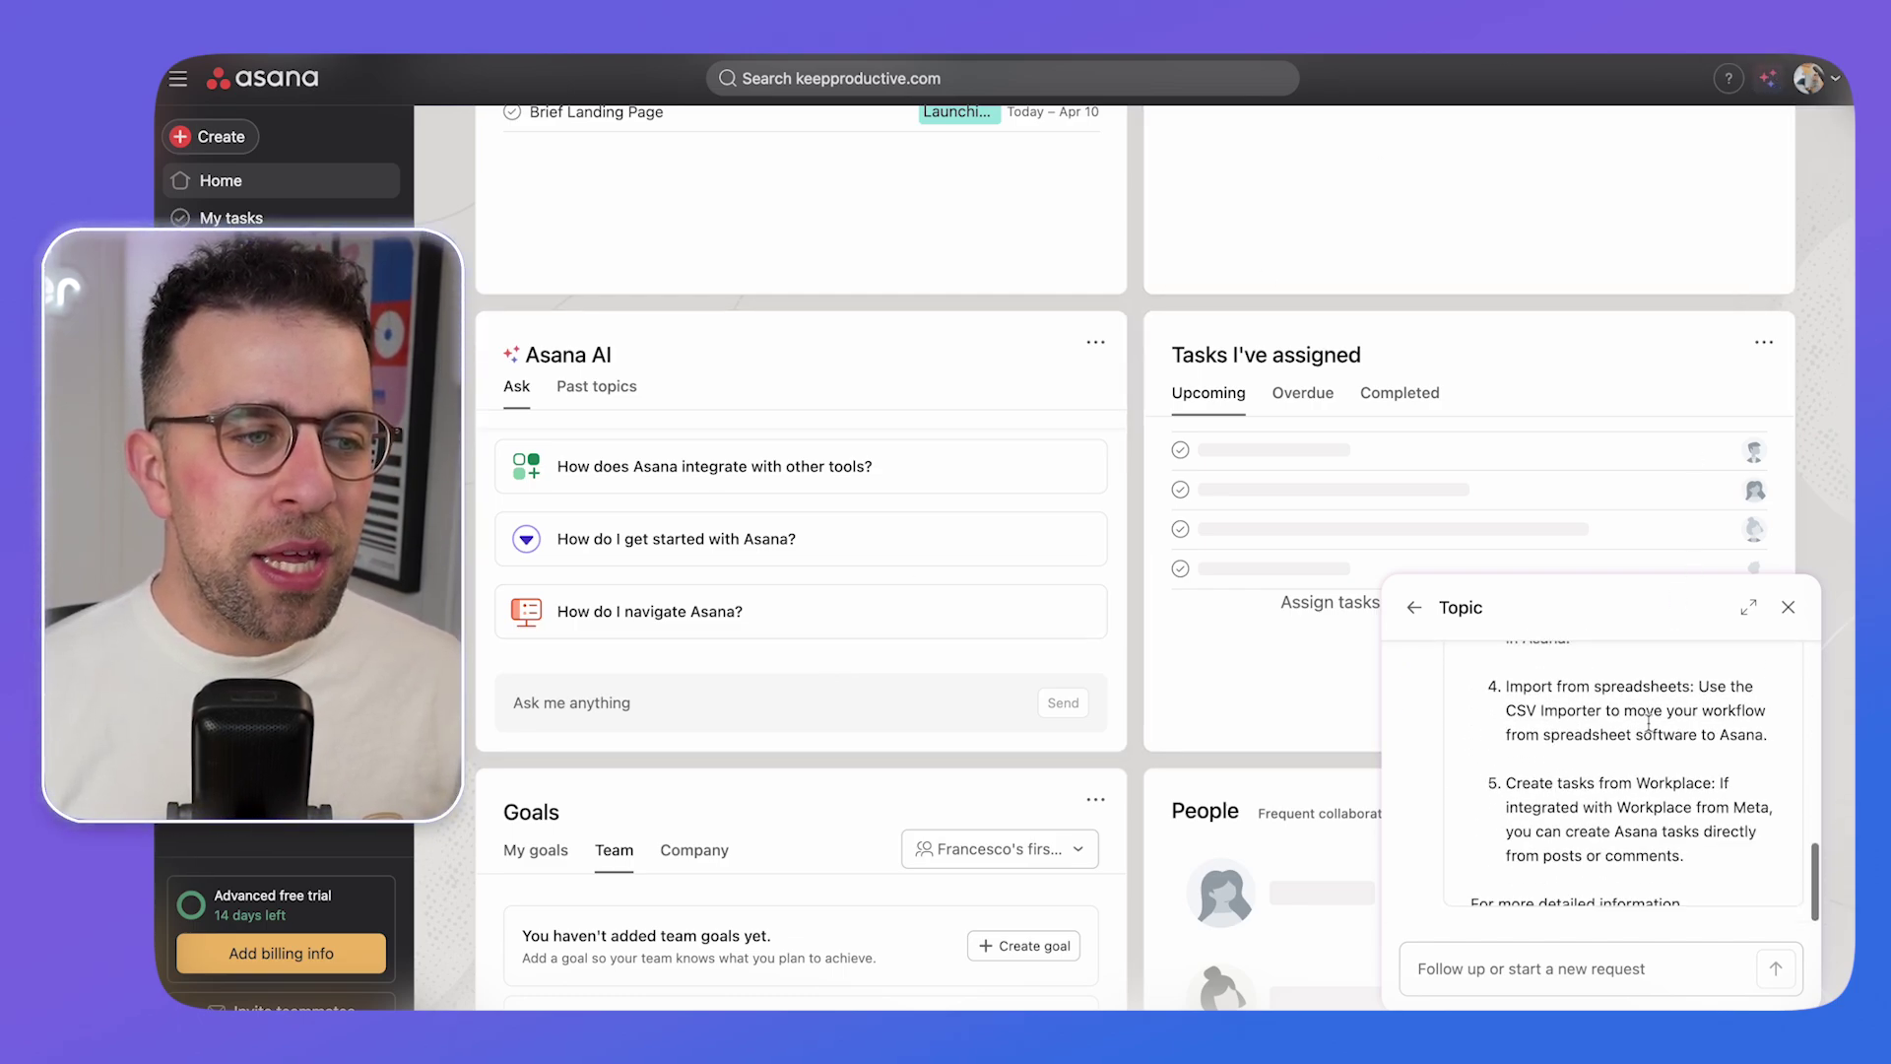
- Ask Asana AI 'What is there to do today?', then close the chat and open the Create menu
{"action": "left_click", "coordinate": [1550, 973]}
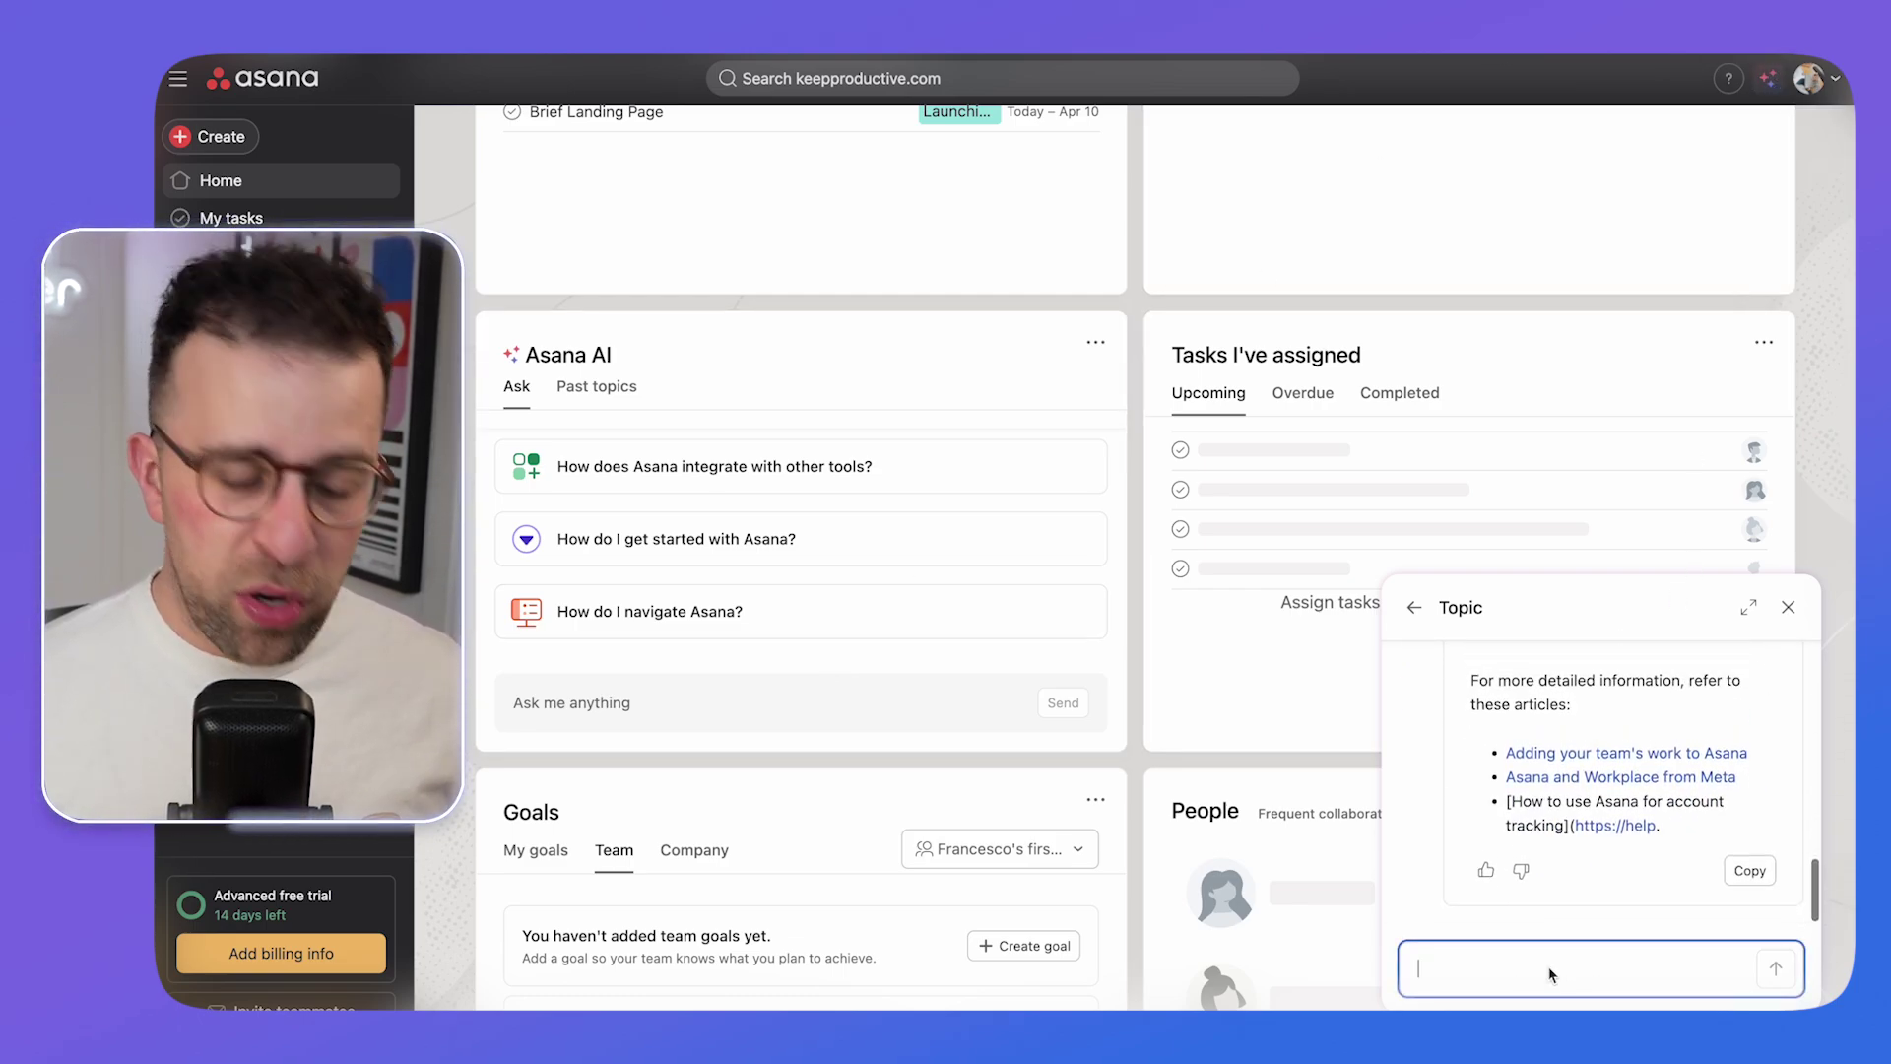
{"action": "type", "text": "What is "}
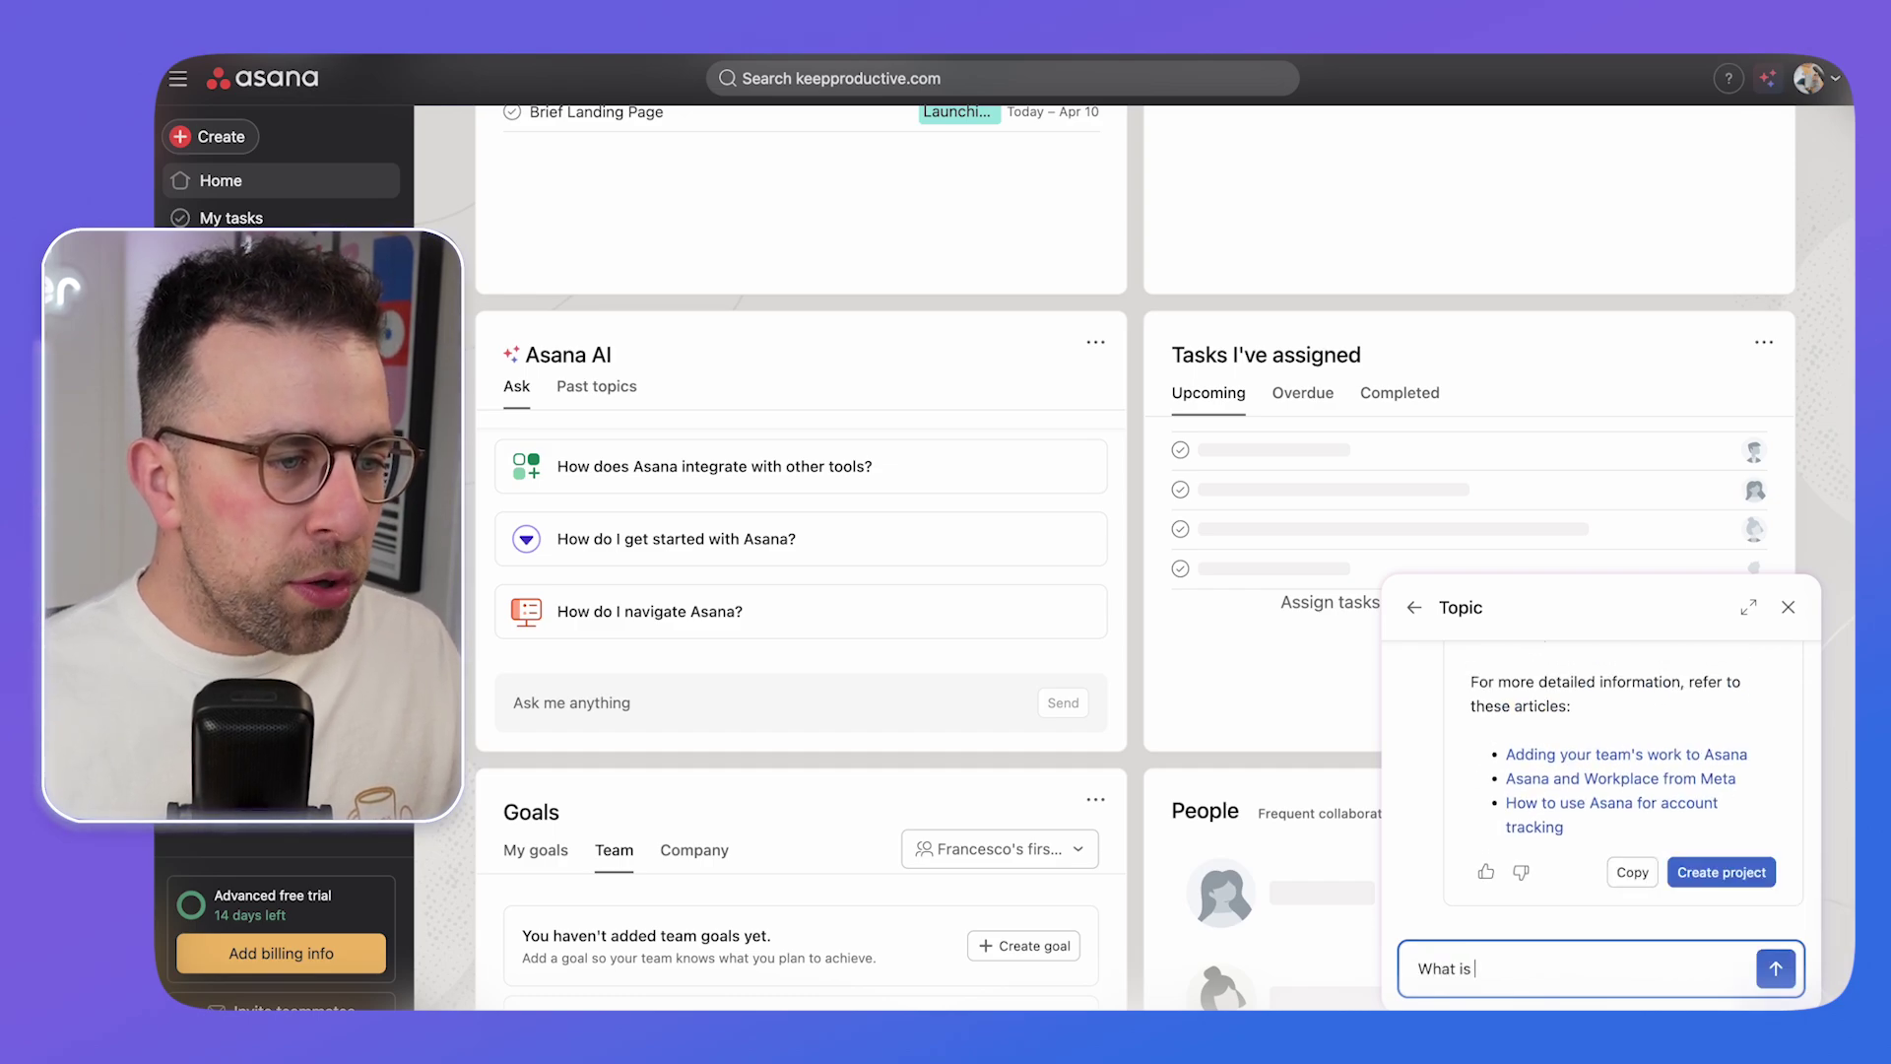
{"action": "type", "text": "there to do tod"}
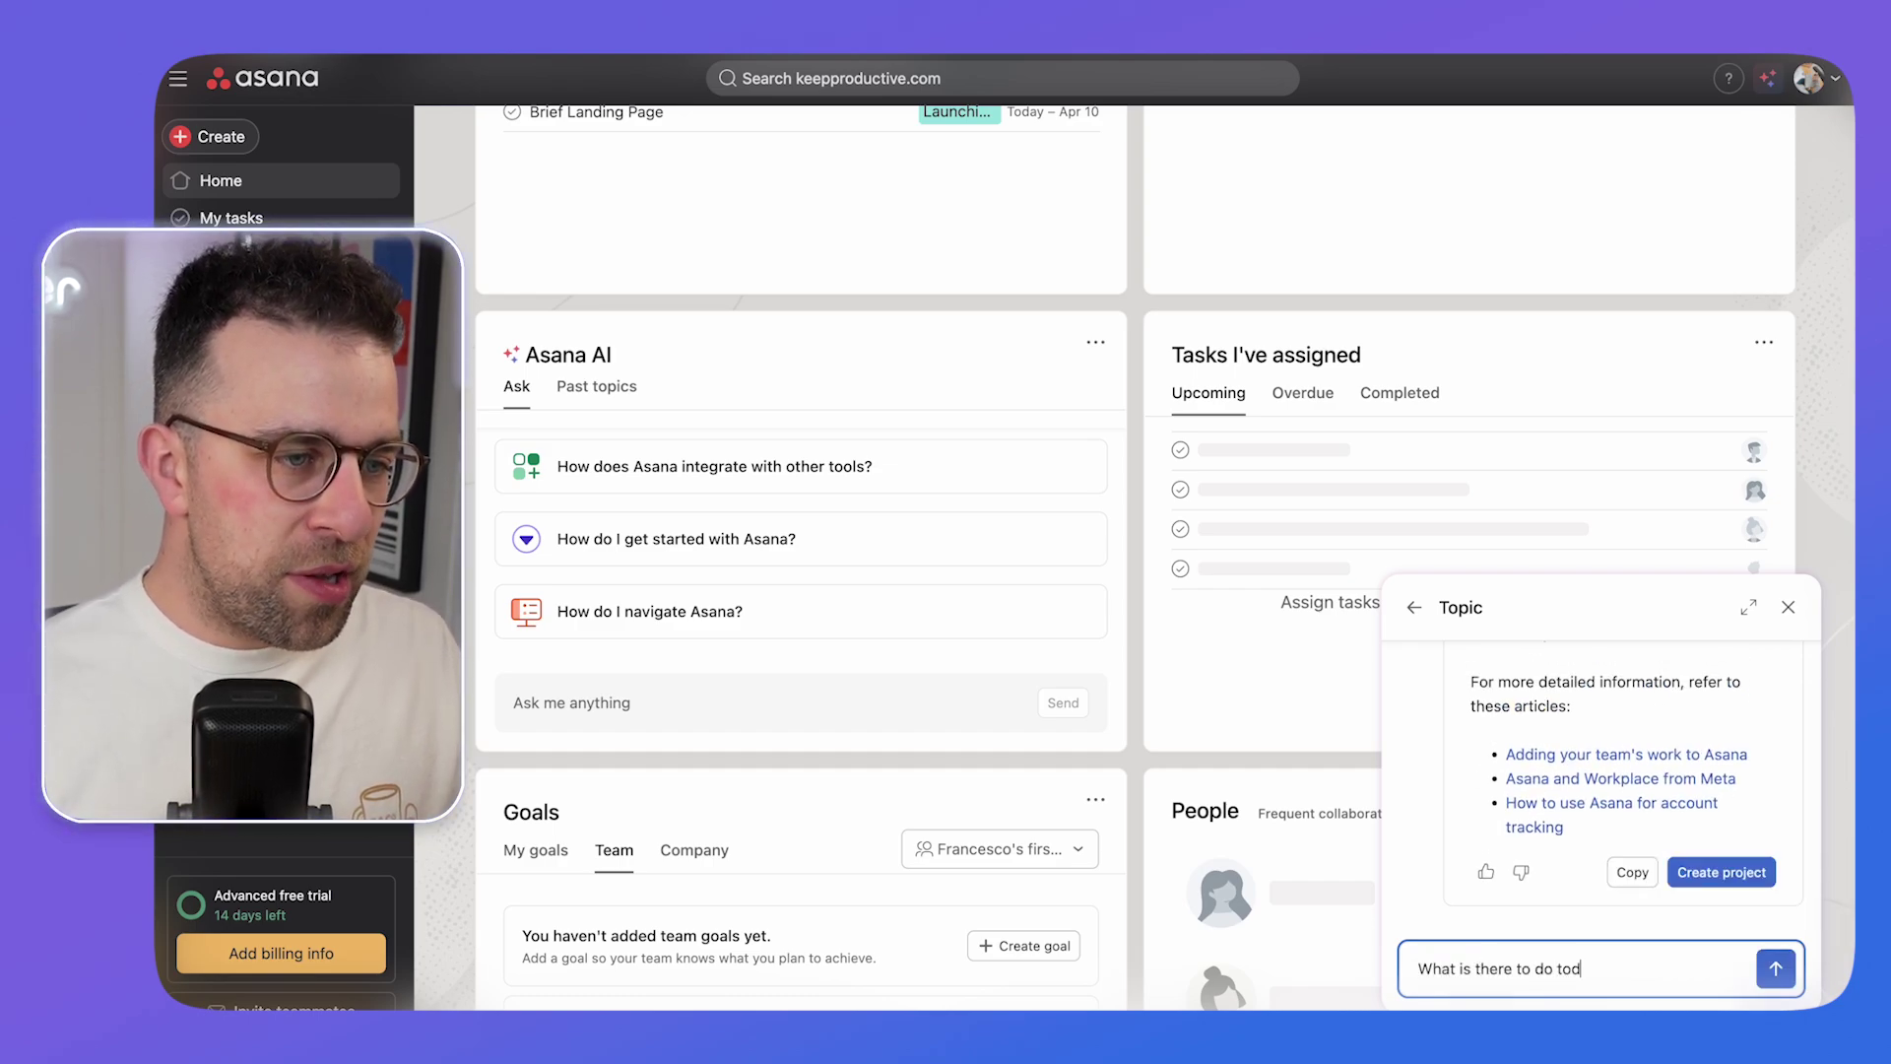
{"action": "type", "text": "ay?"}
{"action": "key", "text": "Return"}
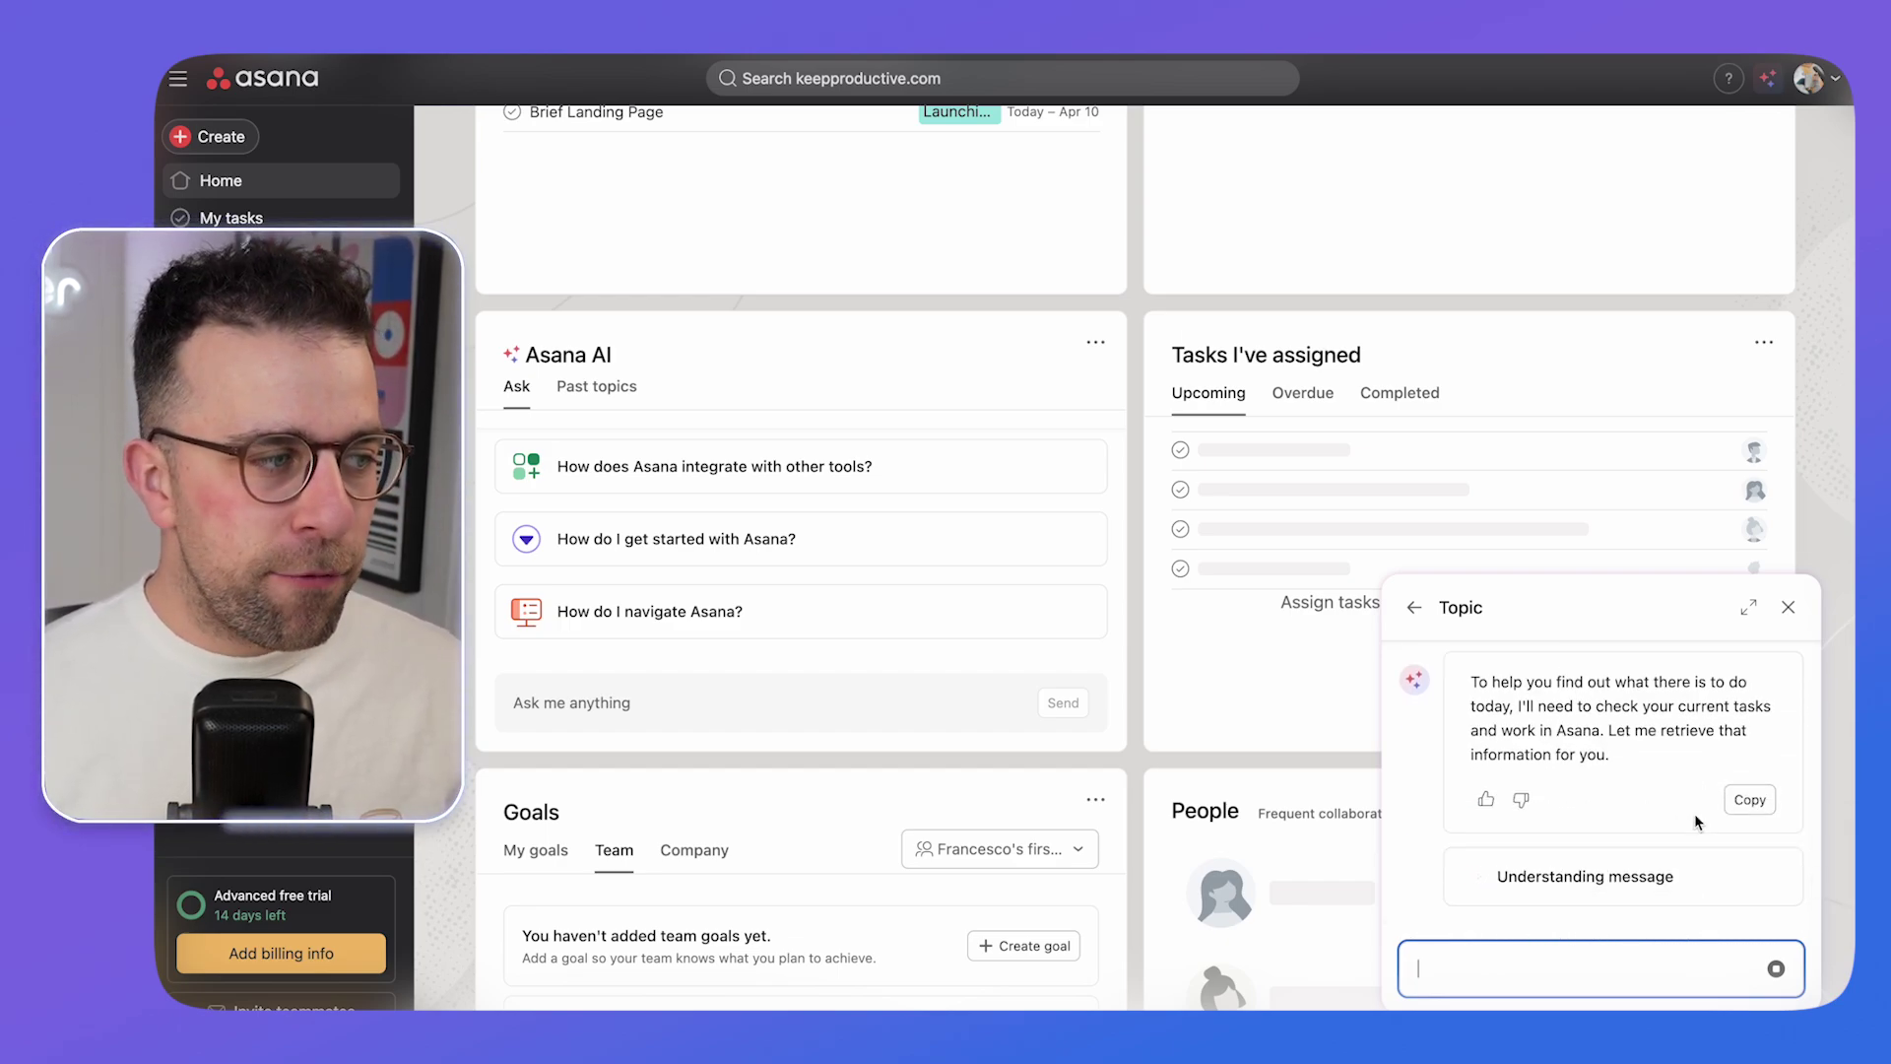
{"action": "mouse_move", "coordinate": [1611, 826]}
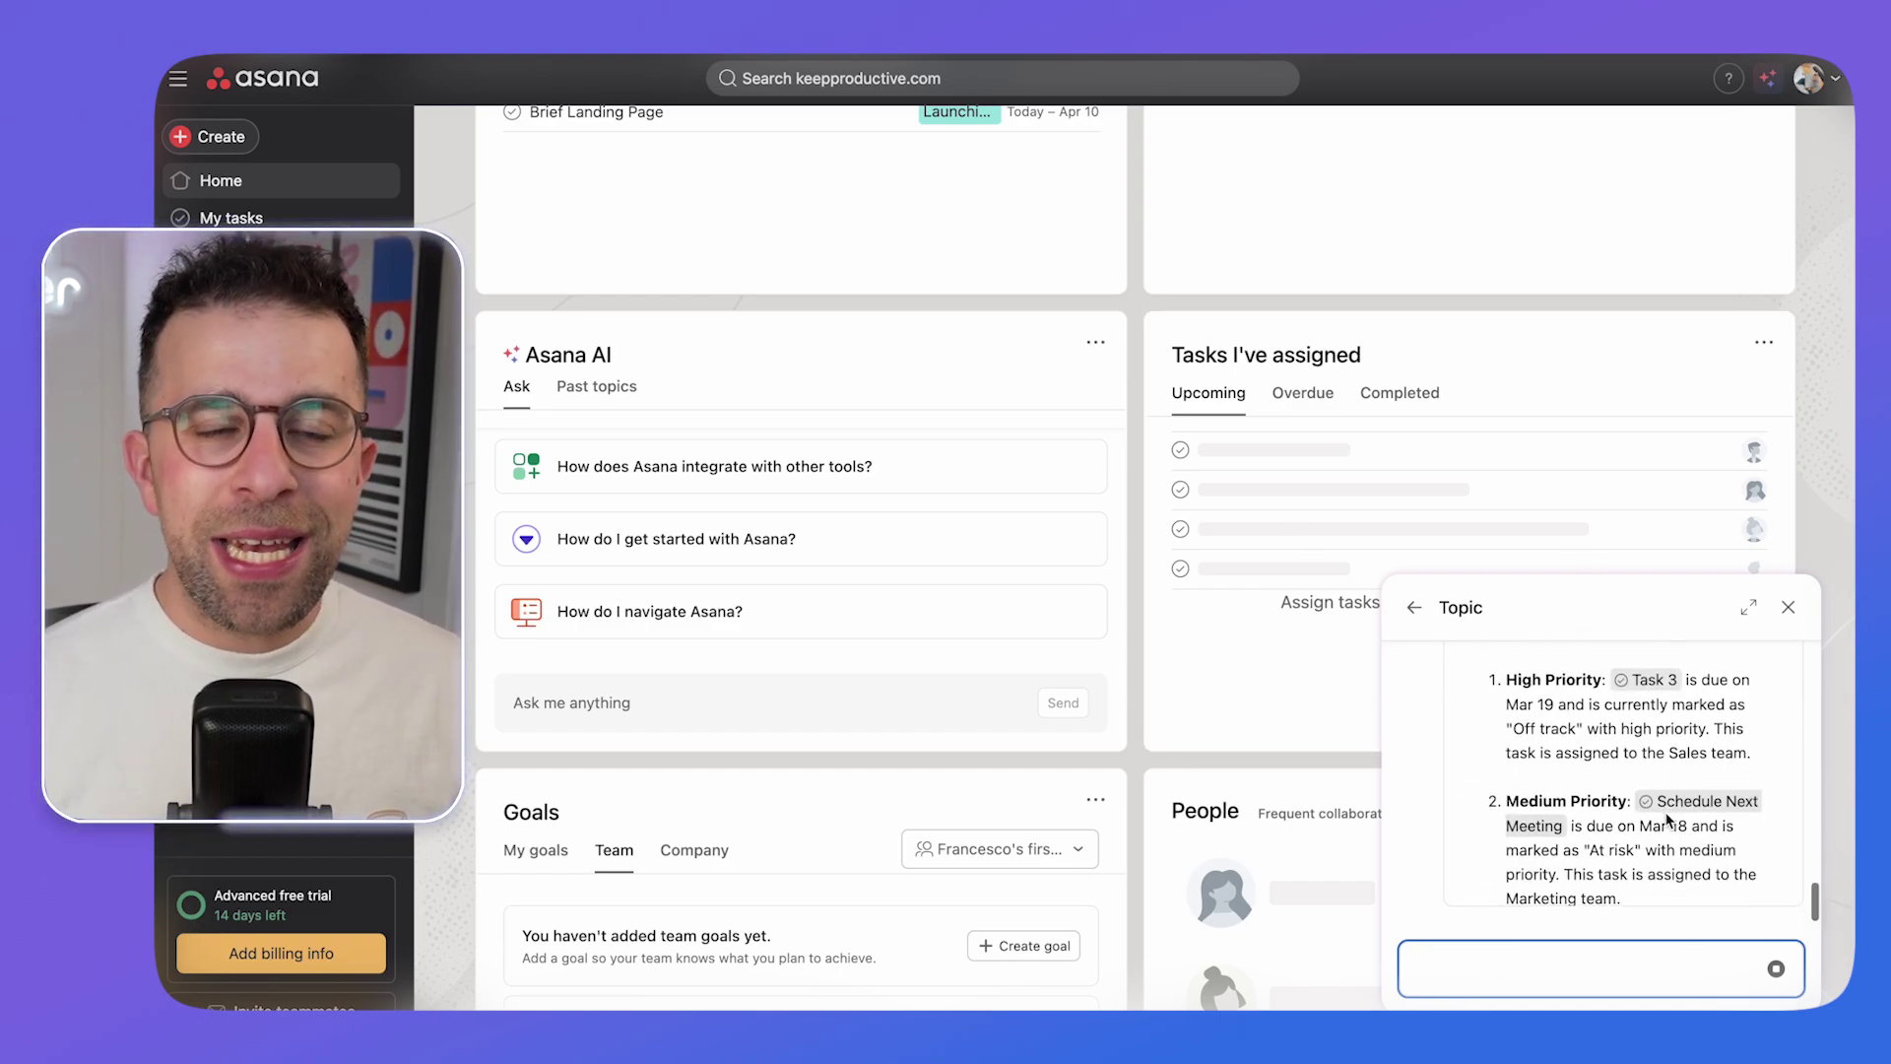
{"action": "left_click", "coordinate": [1787, 607]}
{"action": "left_click", "coordinate": [805, 85]}
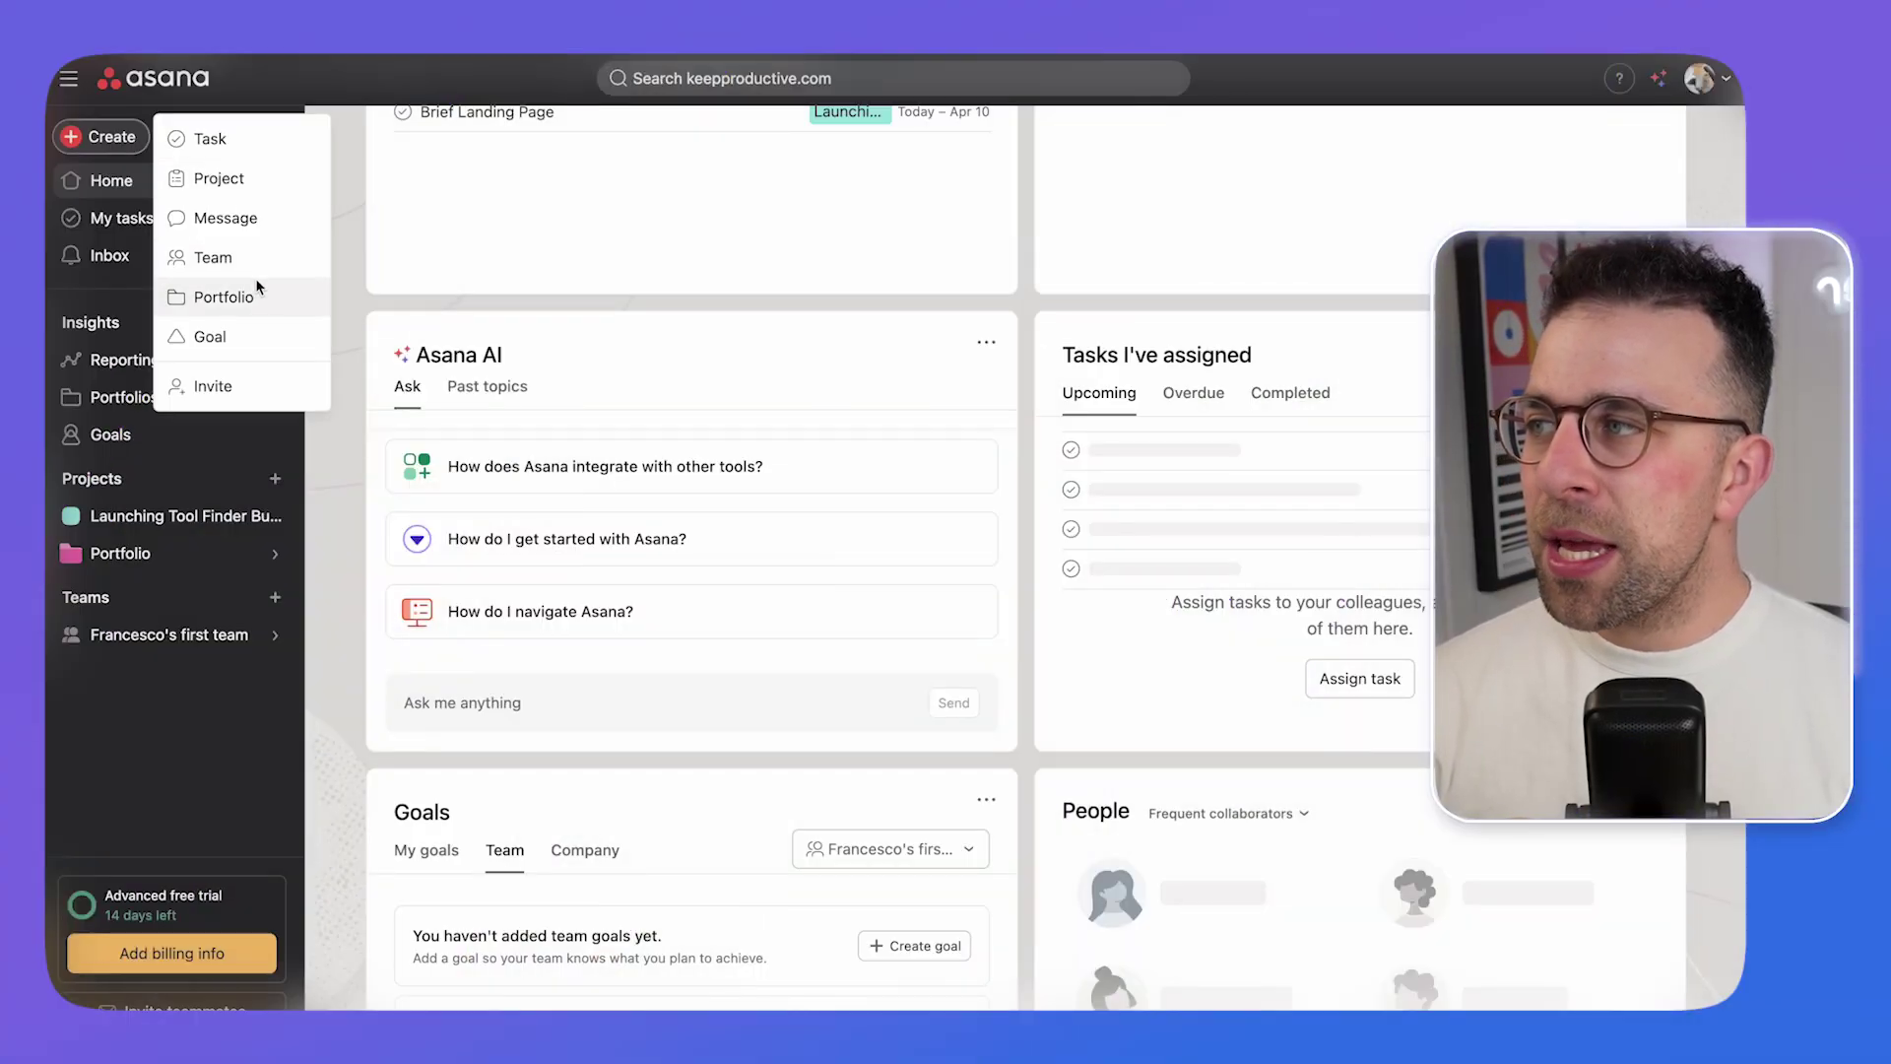
- Compose a message to Launching Tool Finder Bundles and type its body 'This', correcting the mistyped start
{"action": "left_click", "coordinate": [258, 220]}
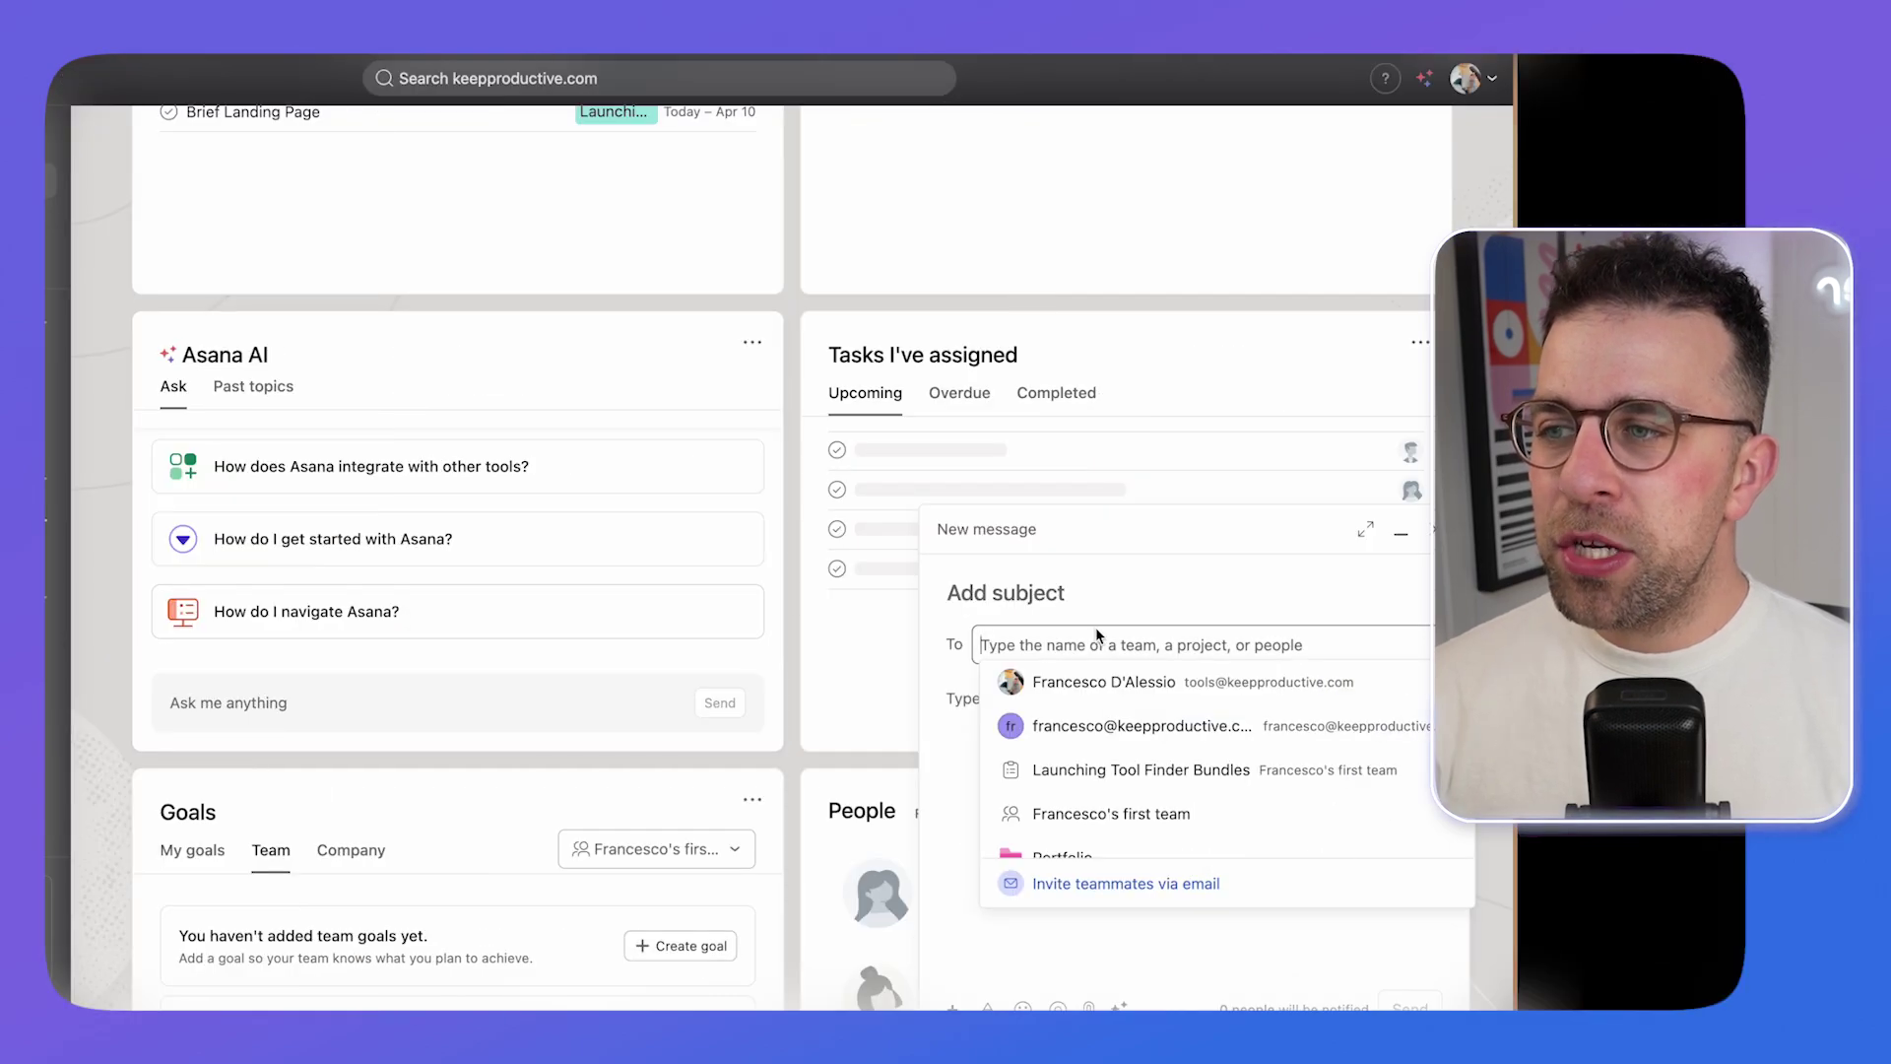
{"action": "left_click", "coordinate": [1133, 601]}
{"action": "left_click", "coordinate": [1141, 652]}
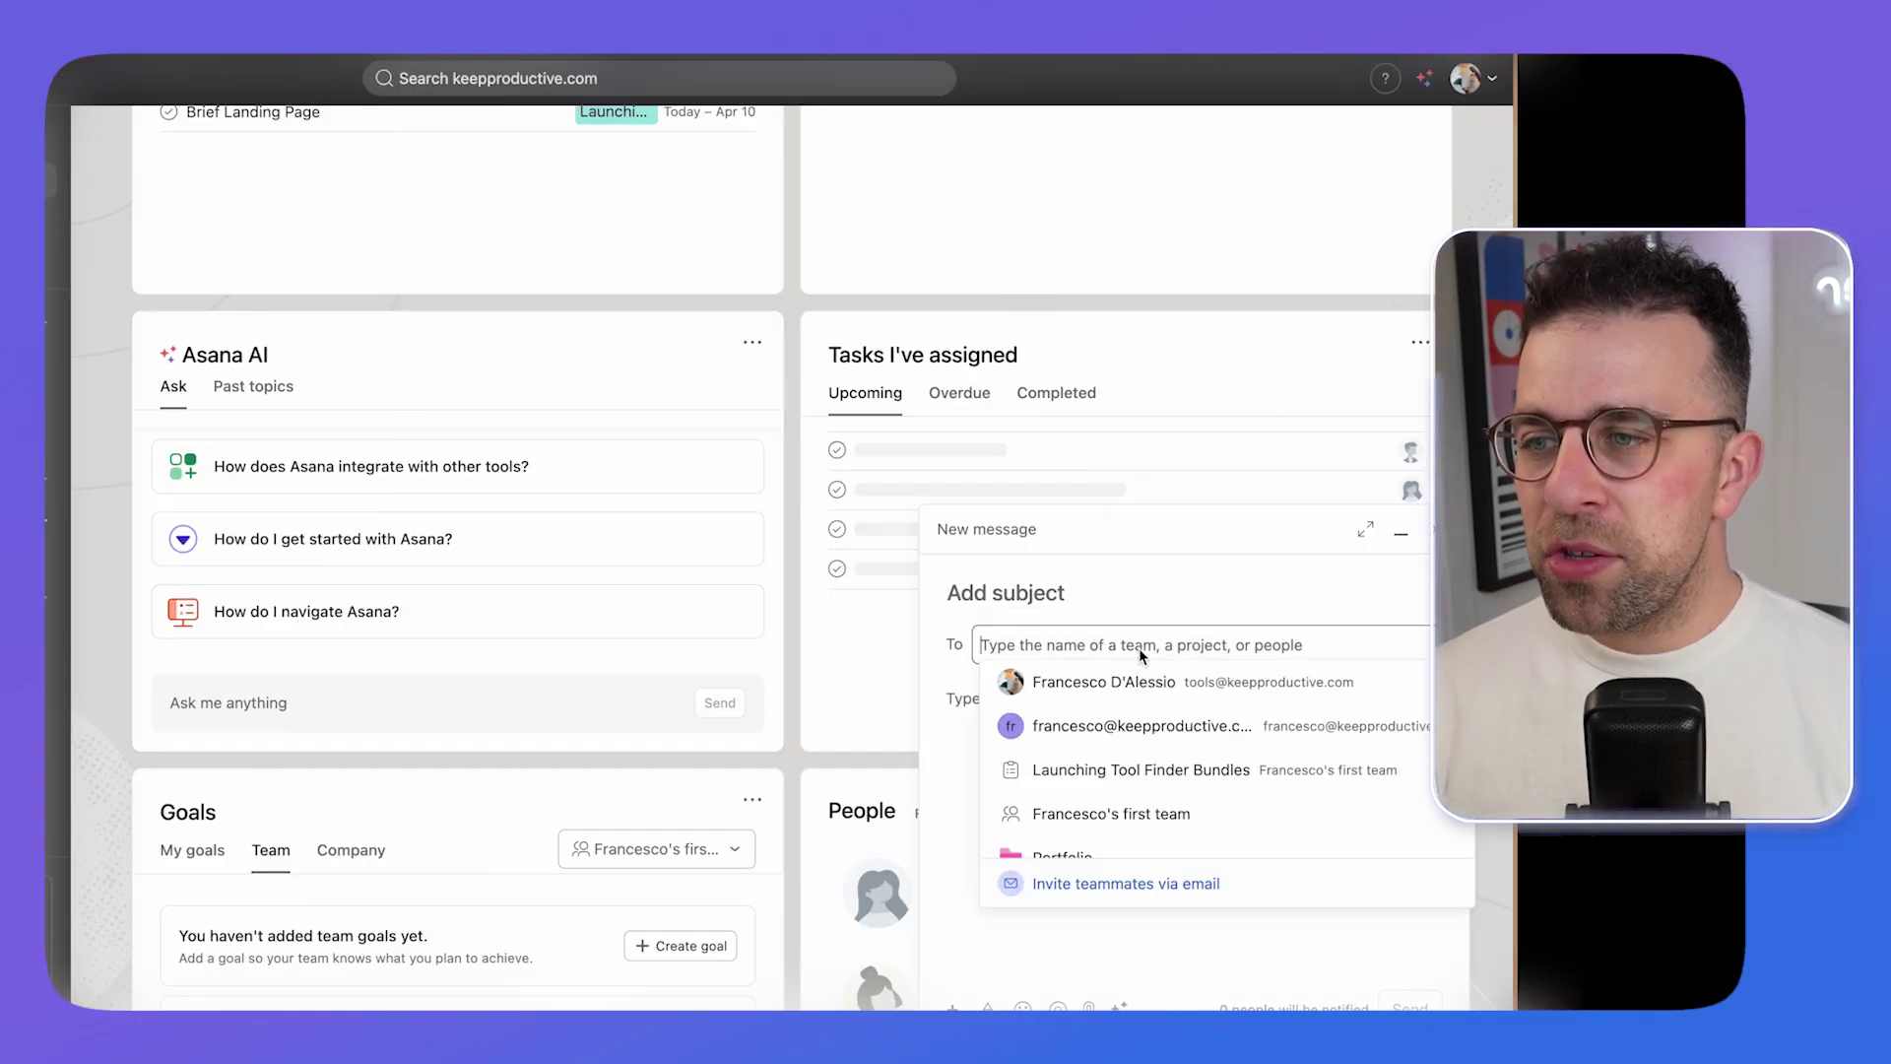
{"action": "left_click", "coordinate": [1141, 769]}
{"action": "left_click", "coordinate": [1182, 825]}
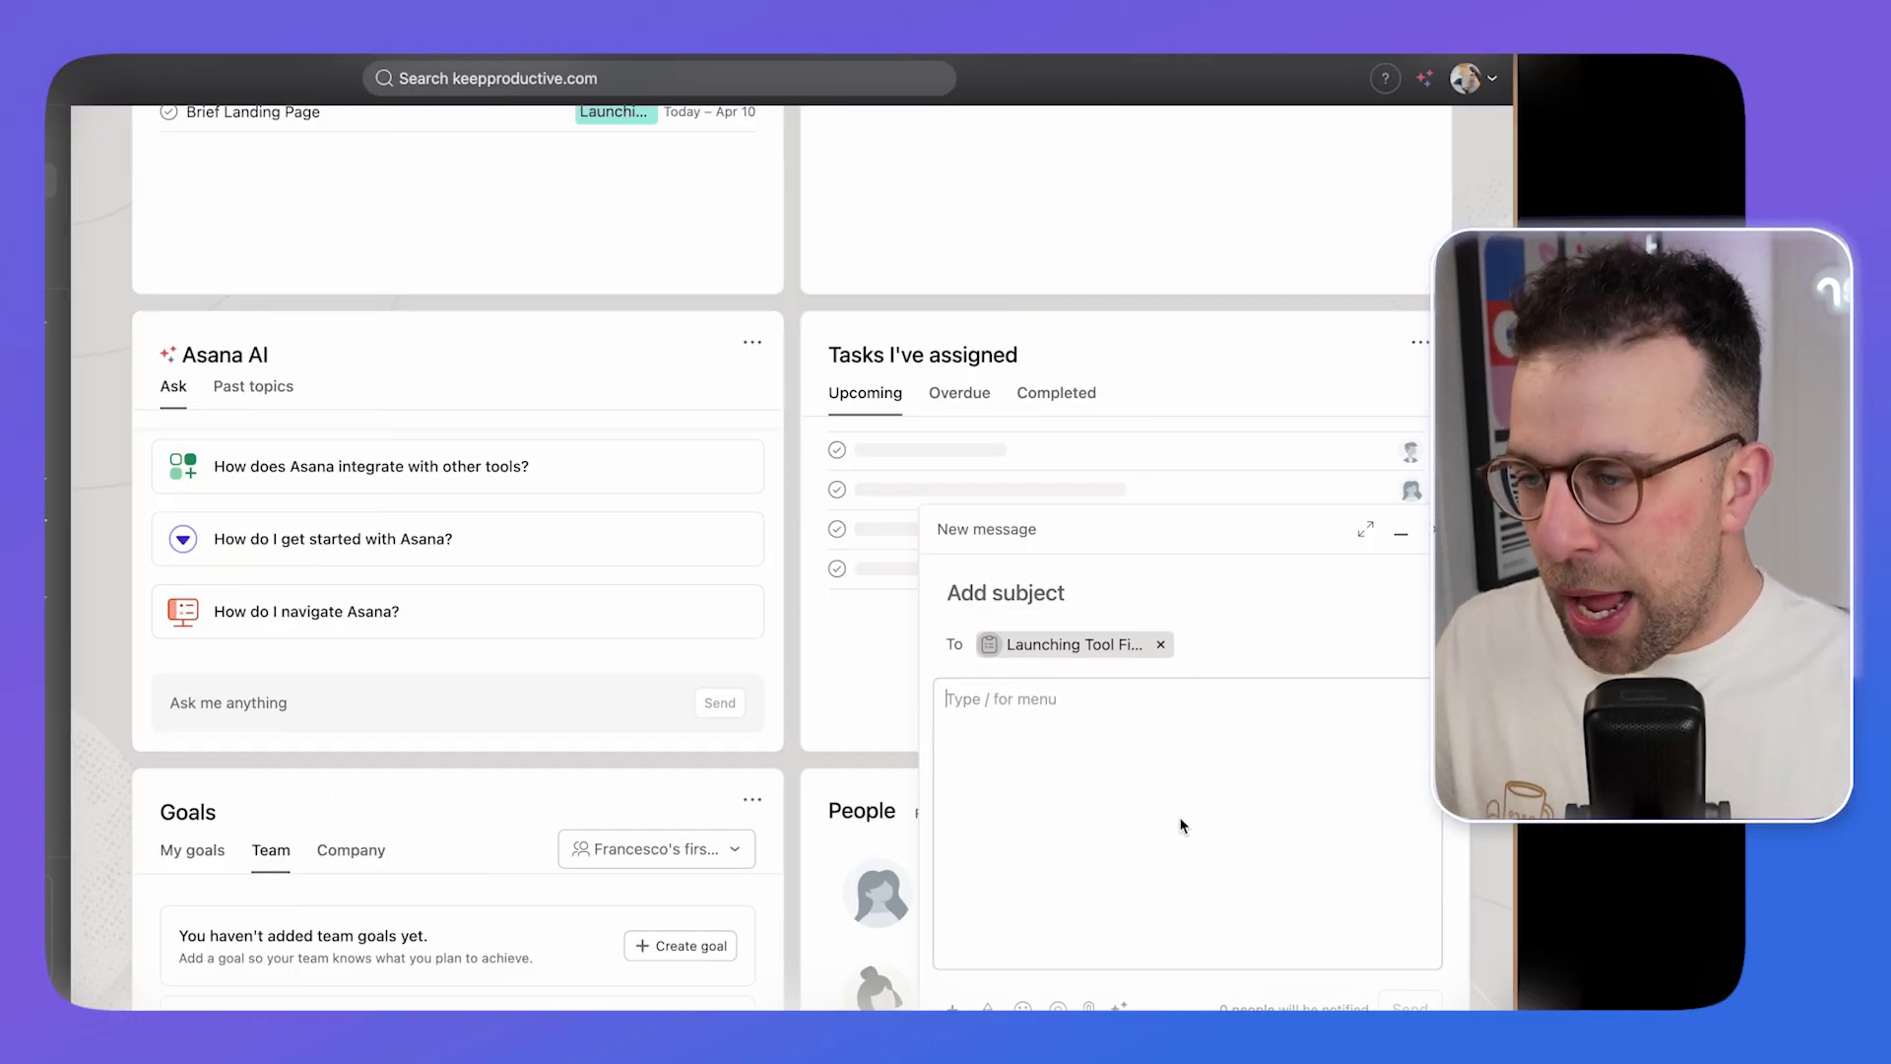
{"action": "type", "text": "THis i"}
{"action": "key", "text": "ctrl+a"}
{"action": "type", "text": "This"}
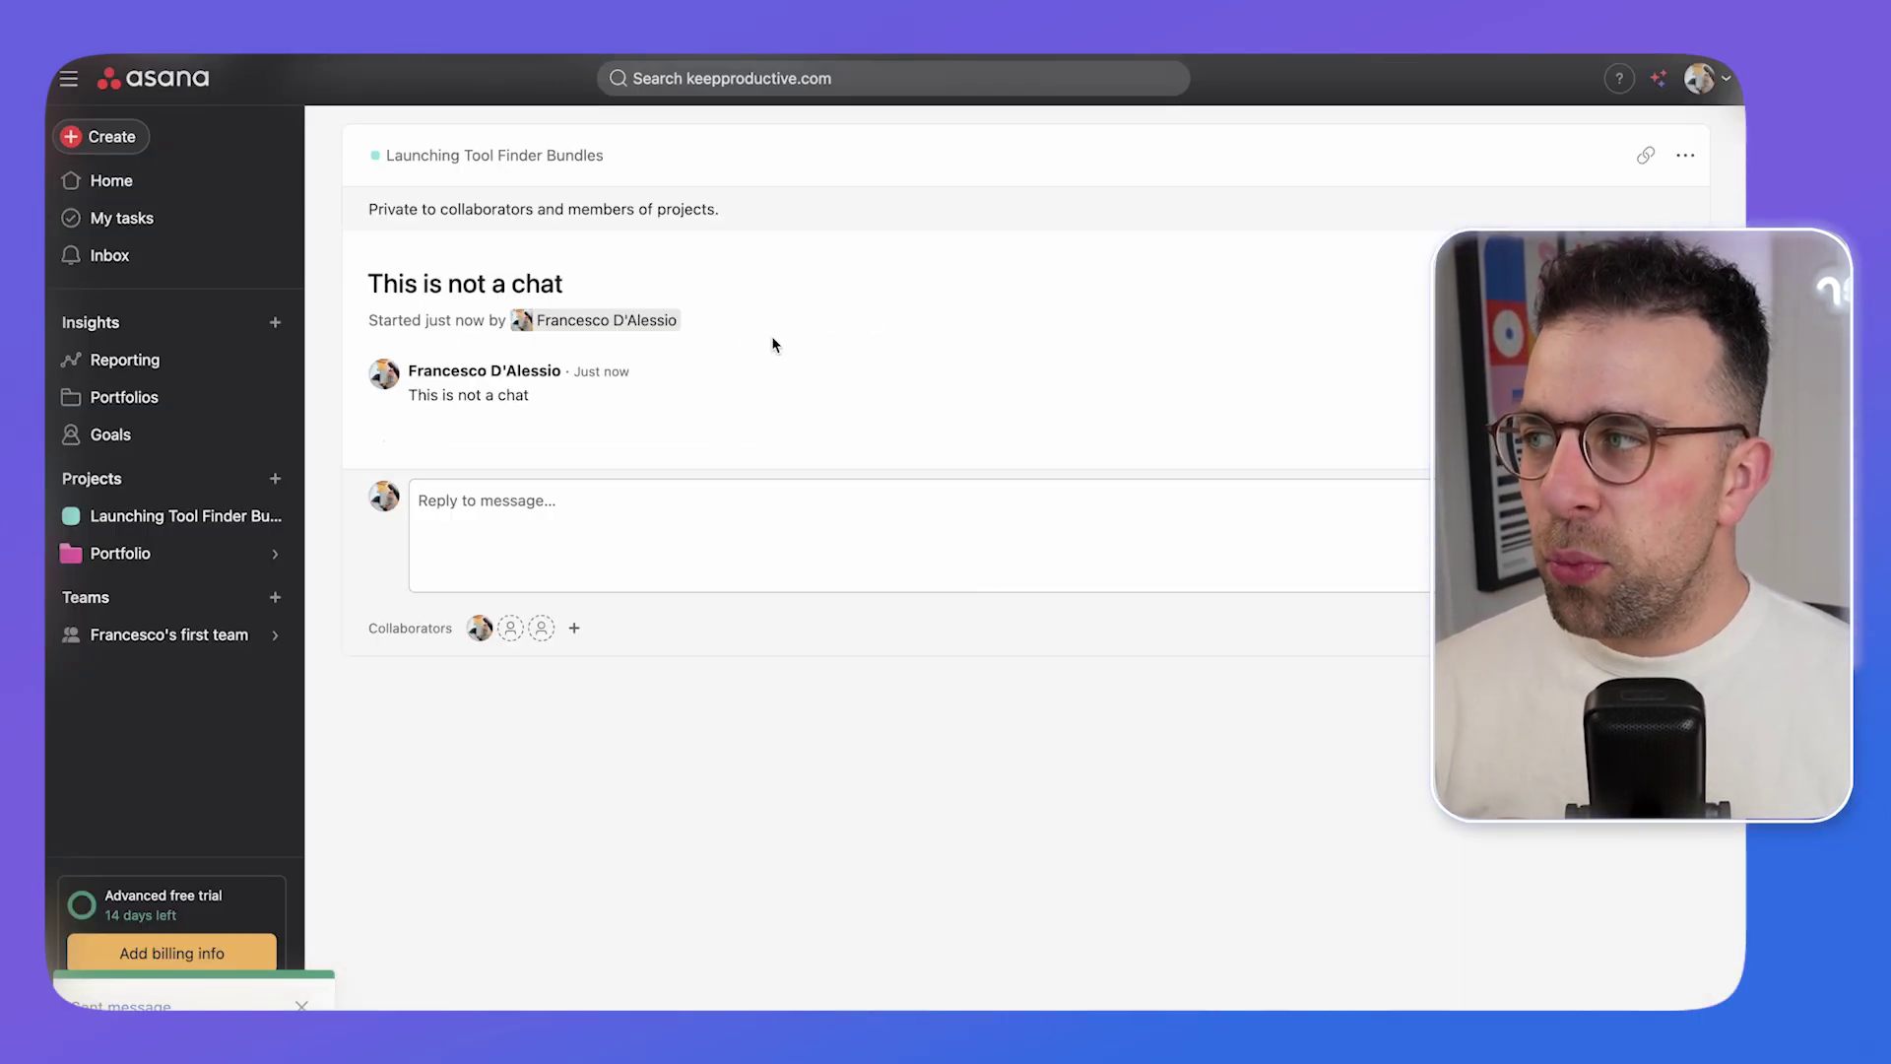
- Read the 'Teamwork makes work happen!' notification in the Inbox, then return to Home
{"action": "left_click", "coordinate": [110, 255]}
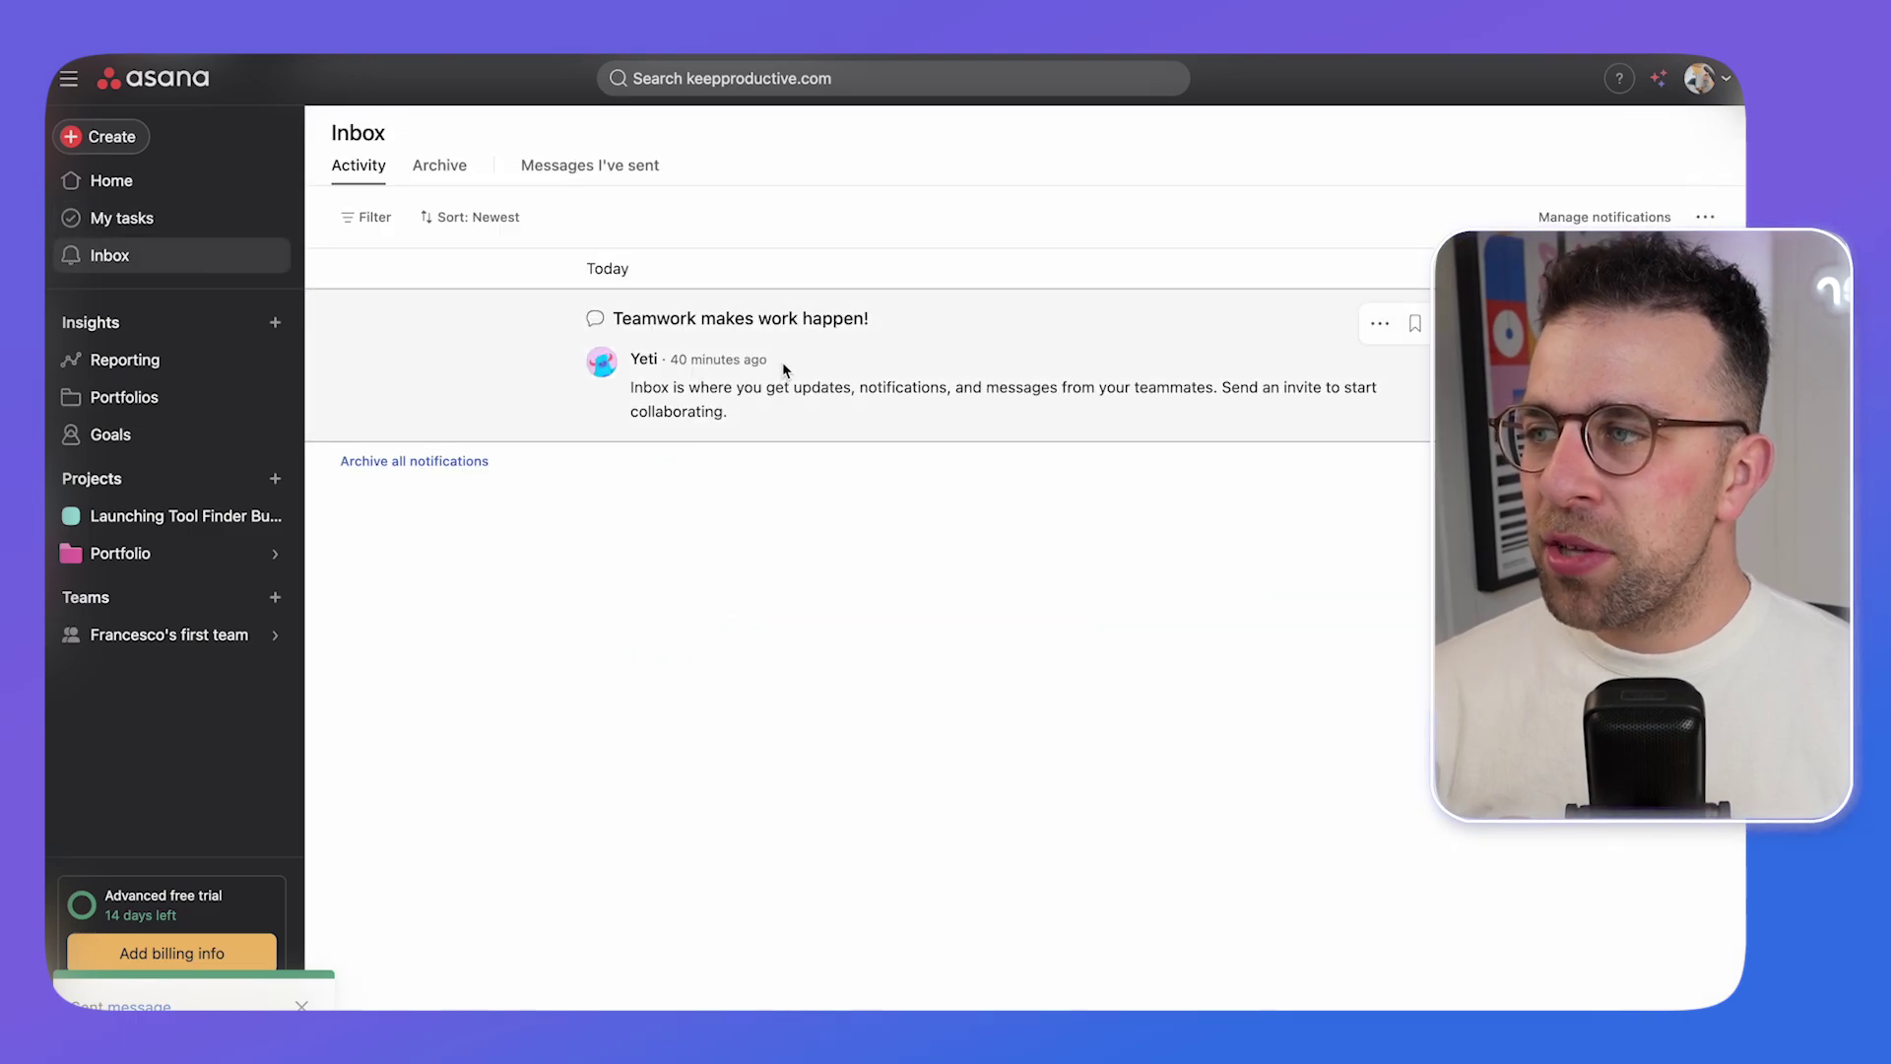
{"action": "left_click", "coordinate": [781, 364]}
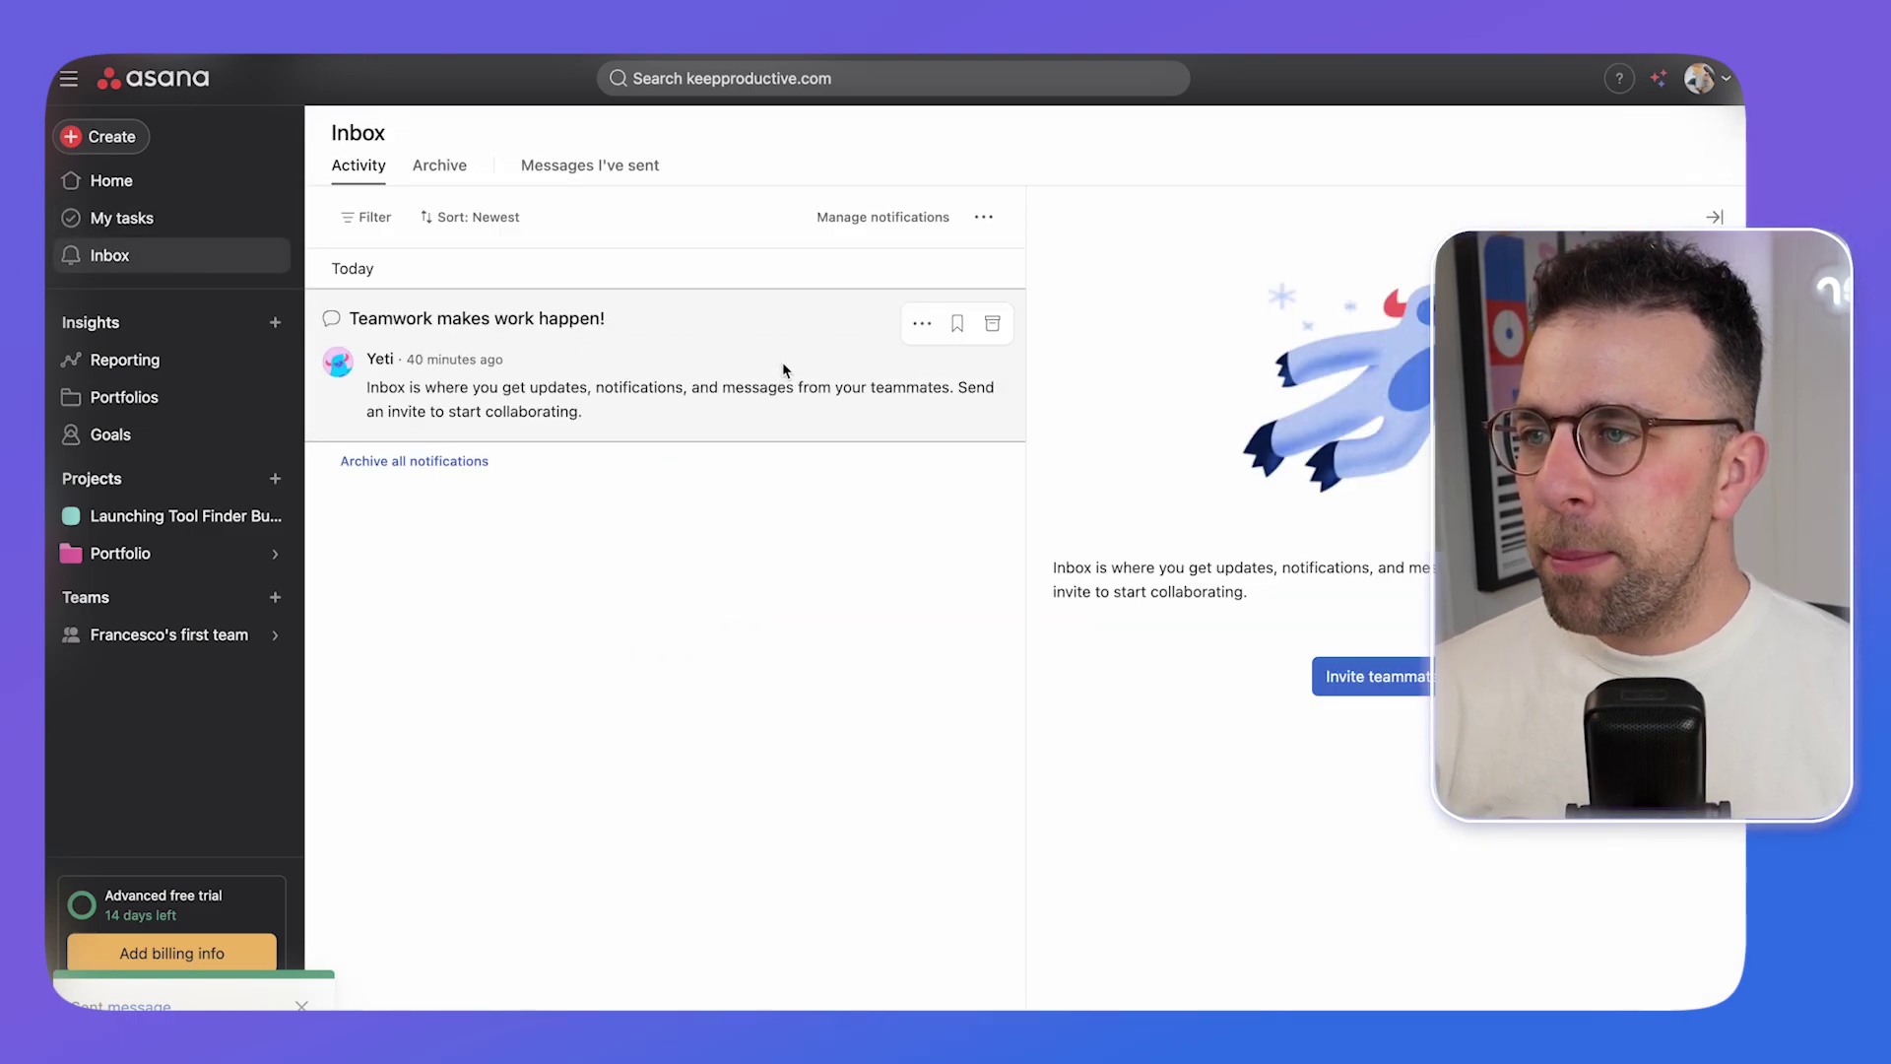
{"action": "left_click", "coordinate": [187, 194]}
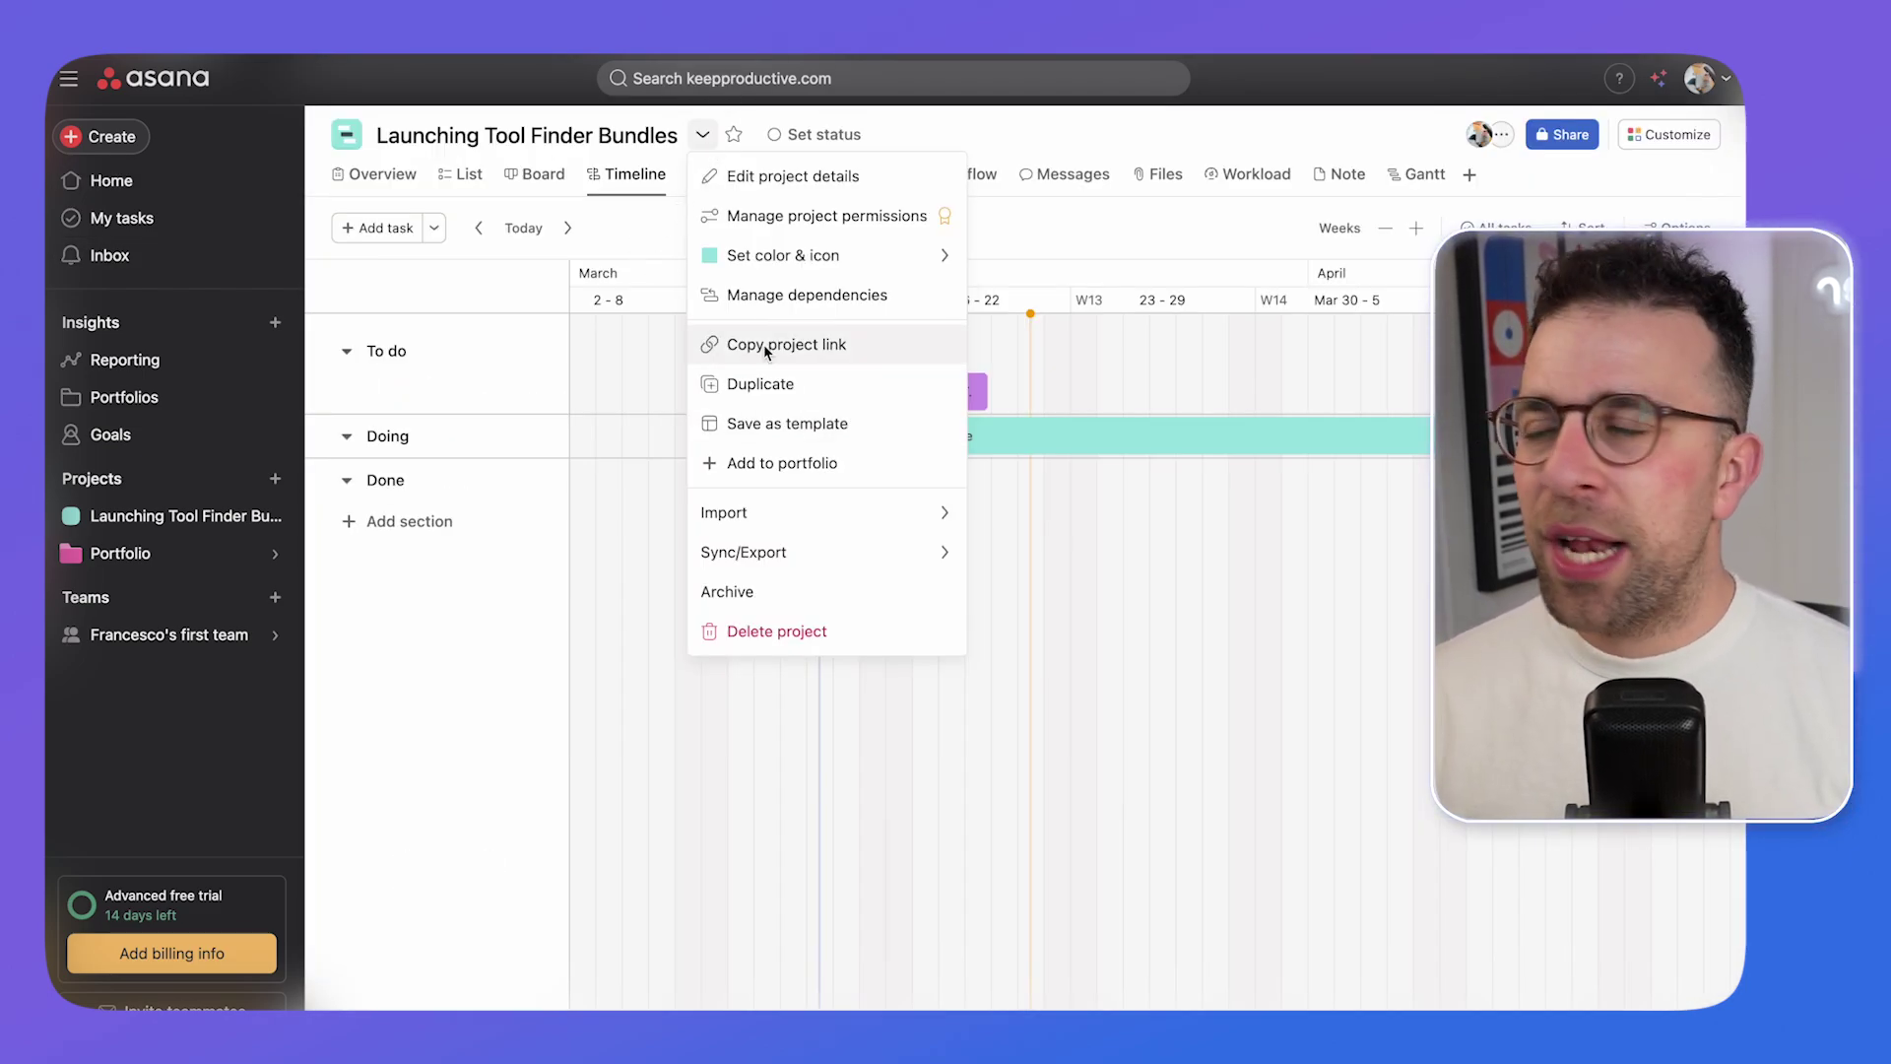
- Dismiss the project Actions menu and show the project as a To do / Doing / Done task list
{"action": "mouse_move", "coordinate": [789, 266]}
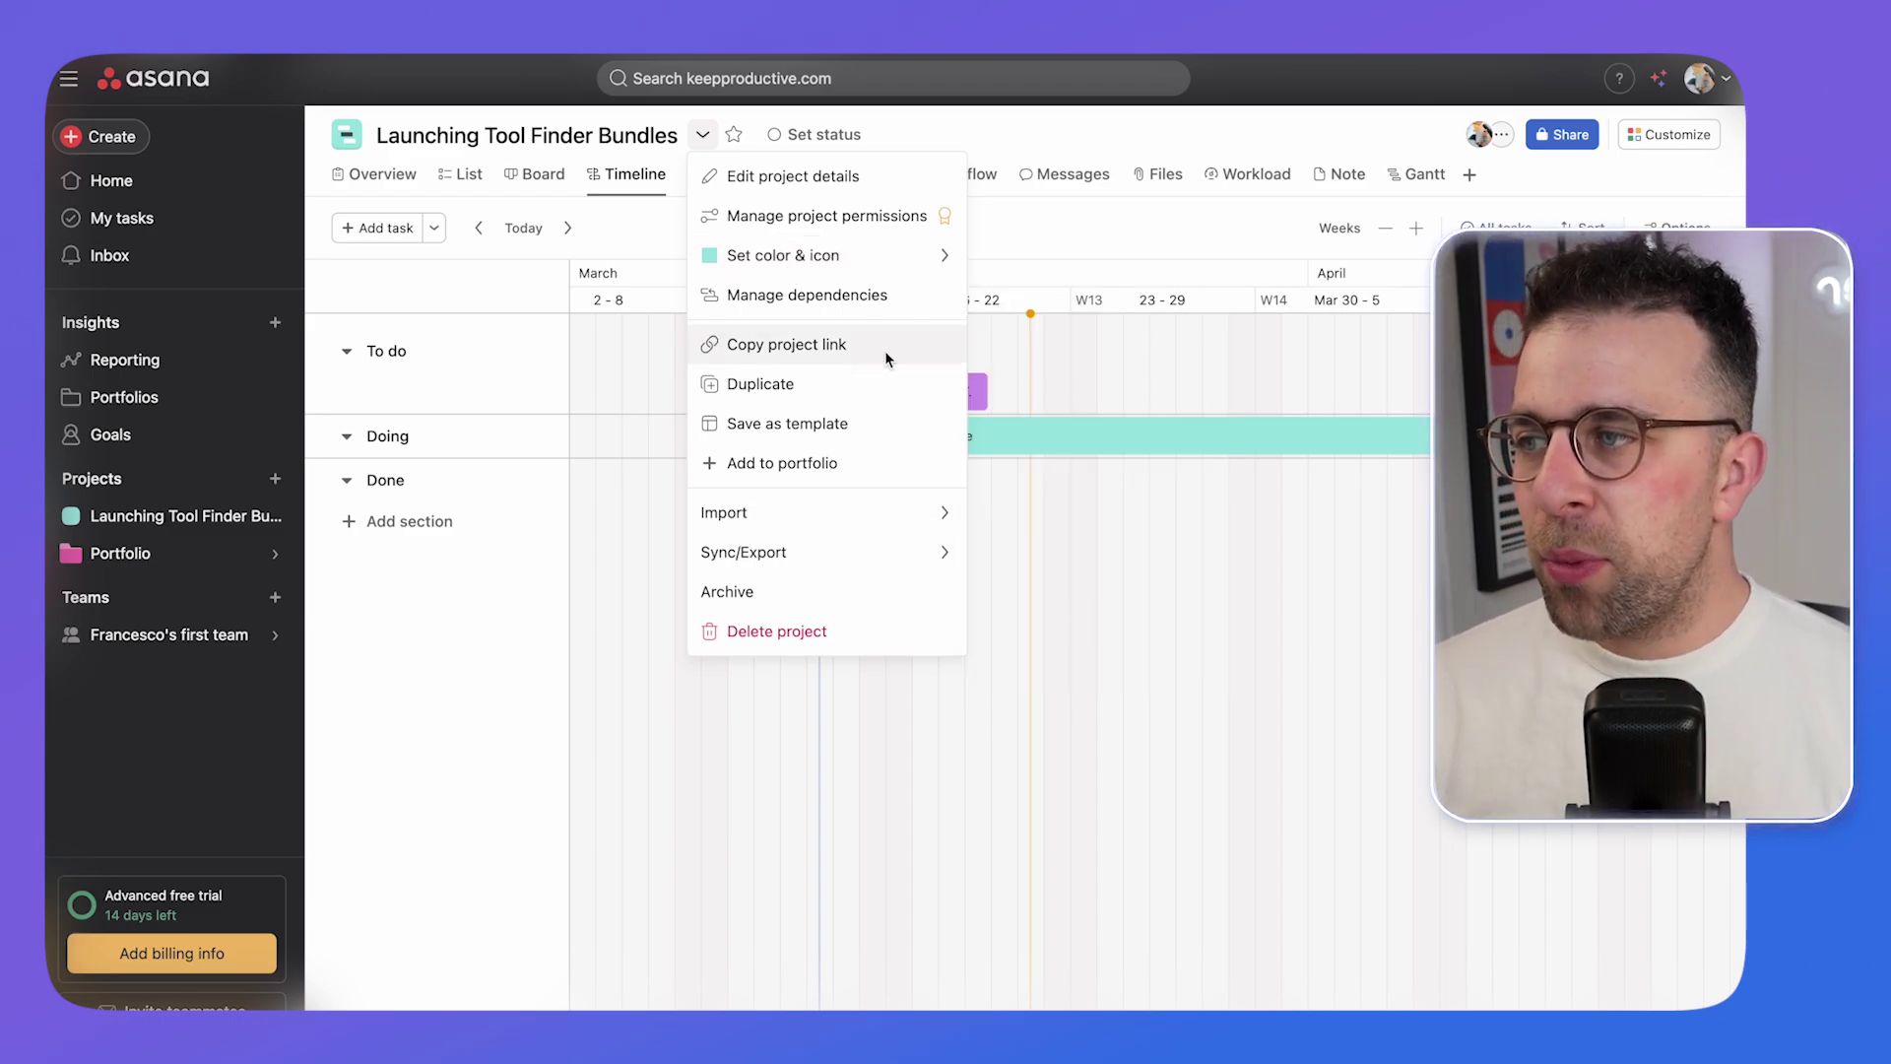
{"action": "mouse_move", "coordinate": [900, 520]}
{"action": "mouse_move", "coordinate": [913, 554]}
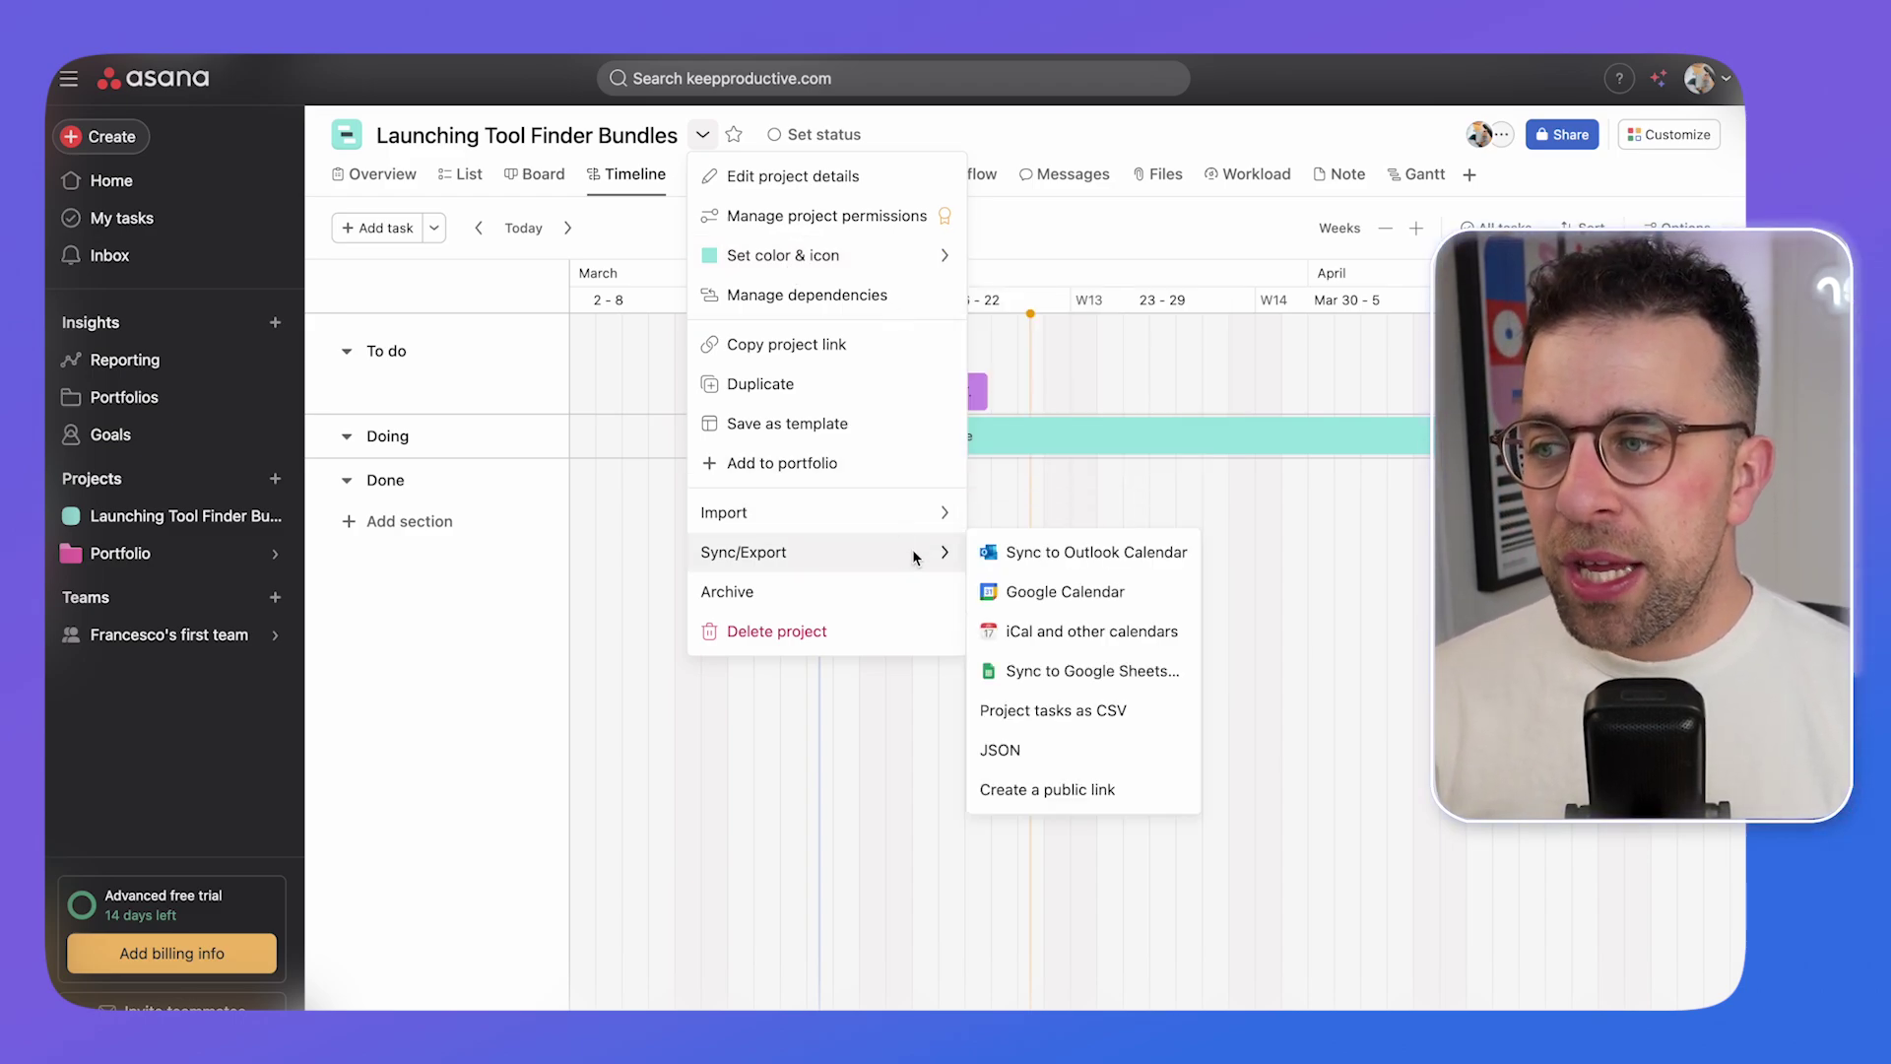
{"action": "left_click", "coordinate": [1087, 132]}
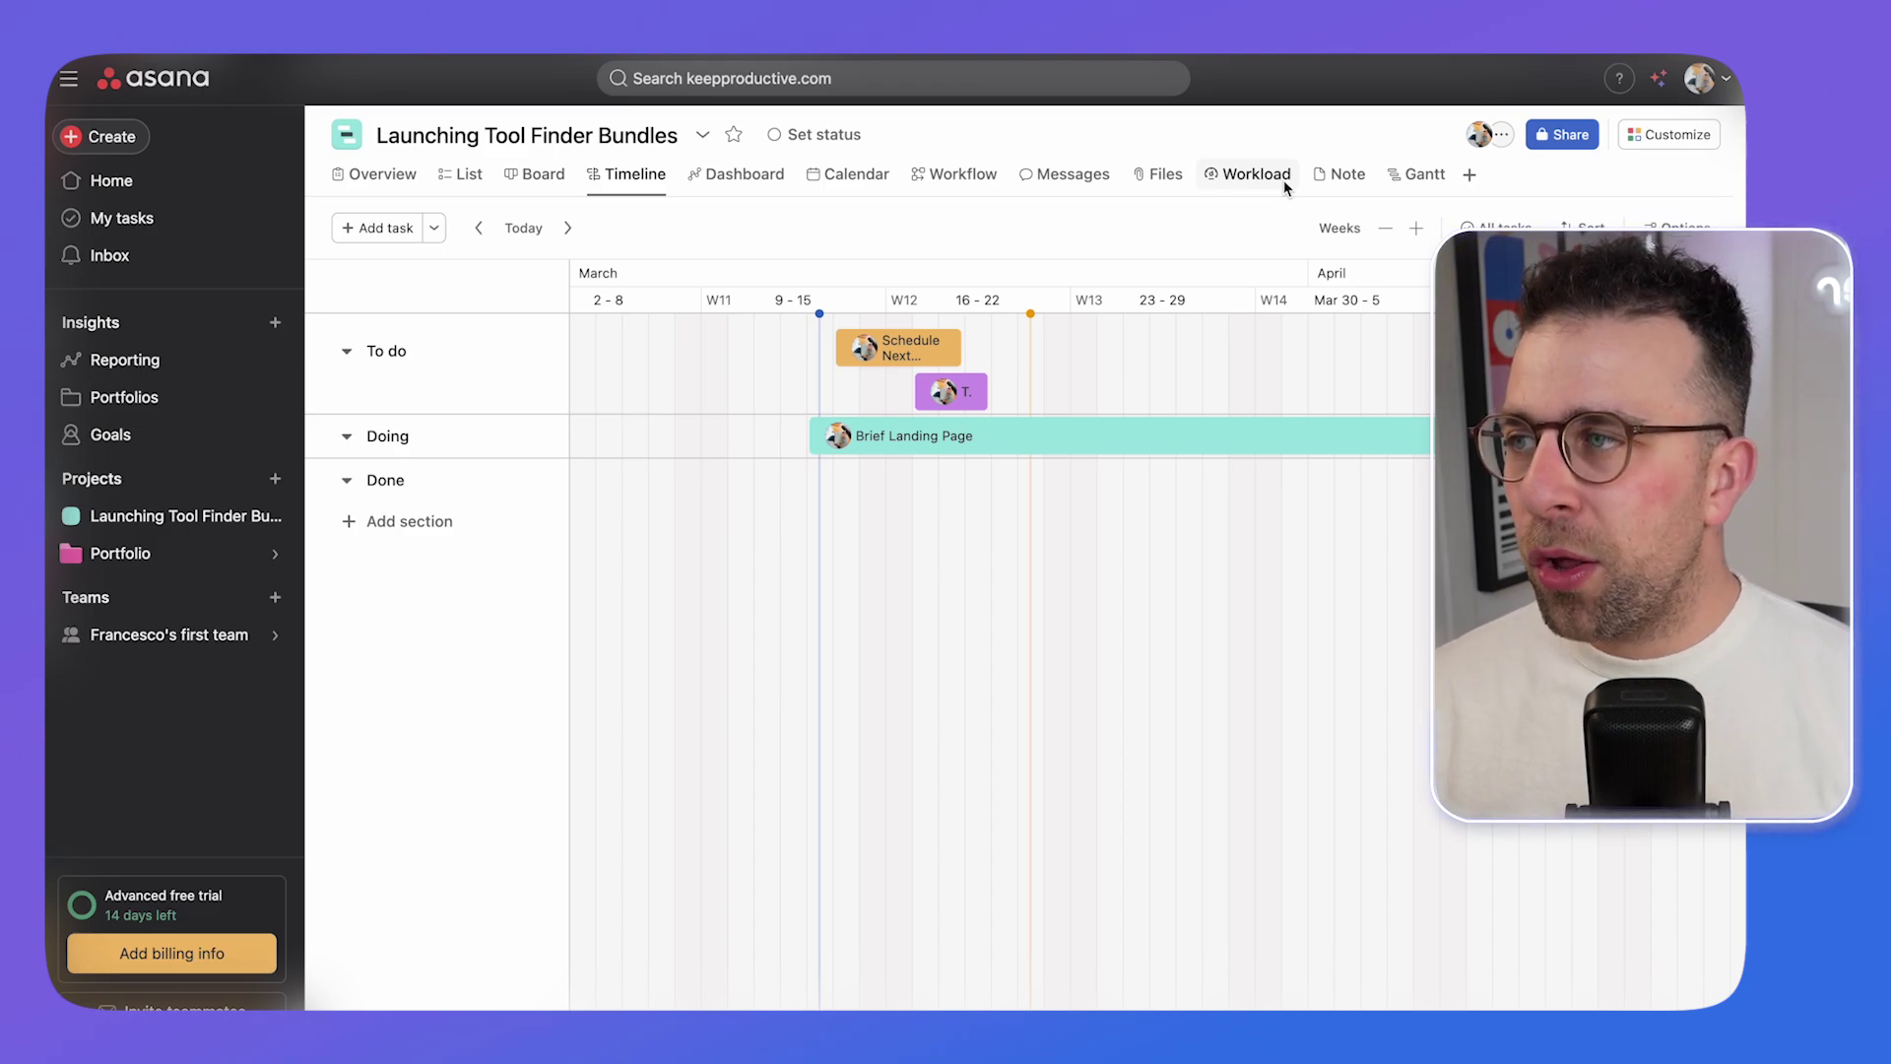
{"action": "left_click", "coordinate": [465, 173]}
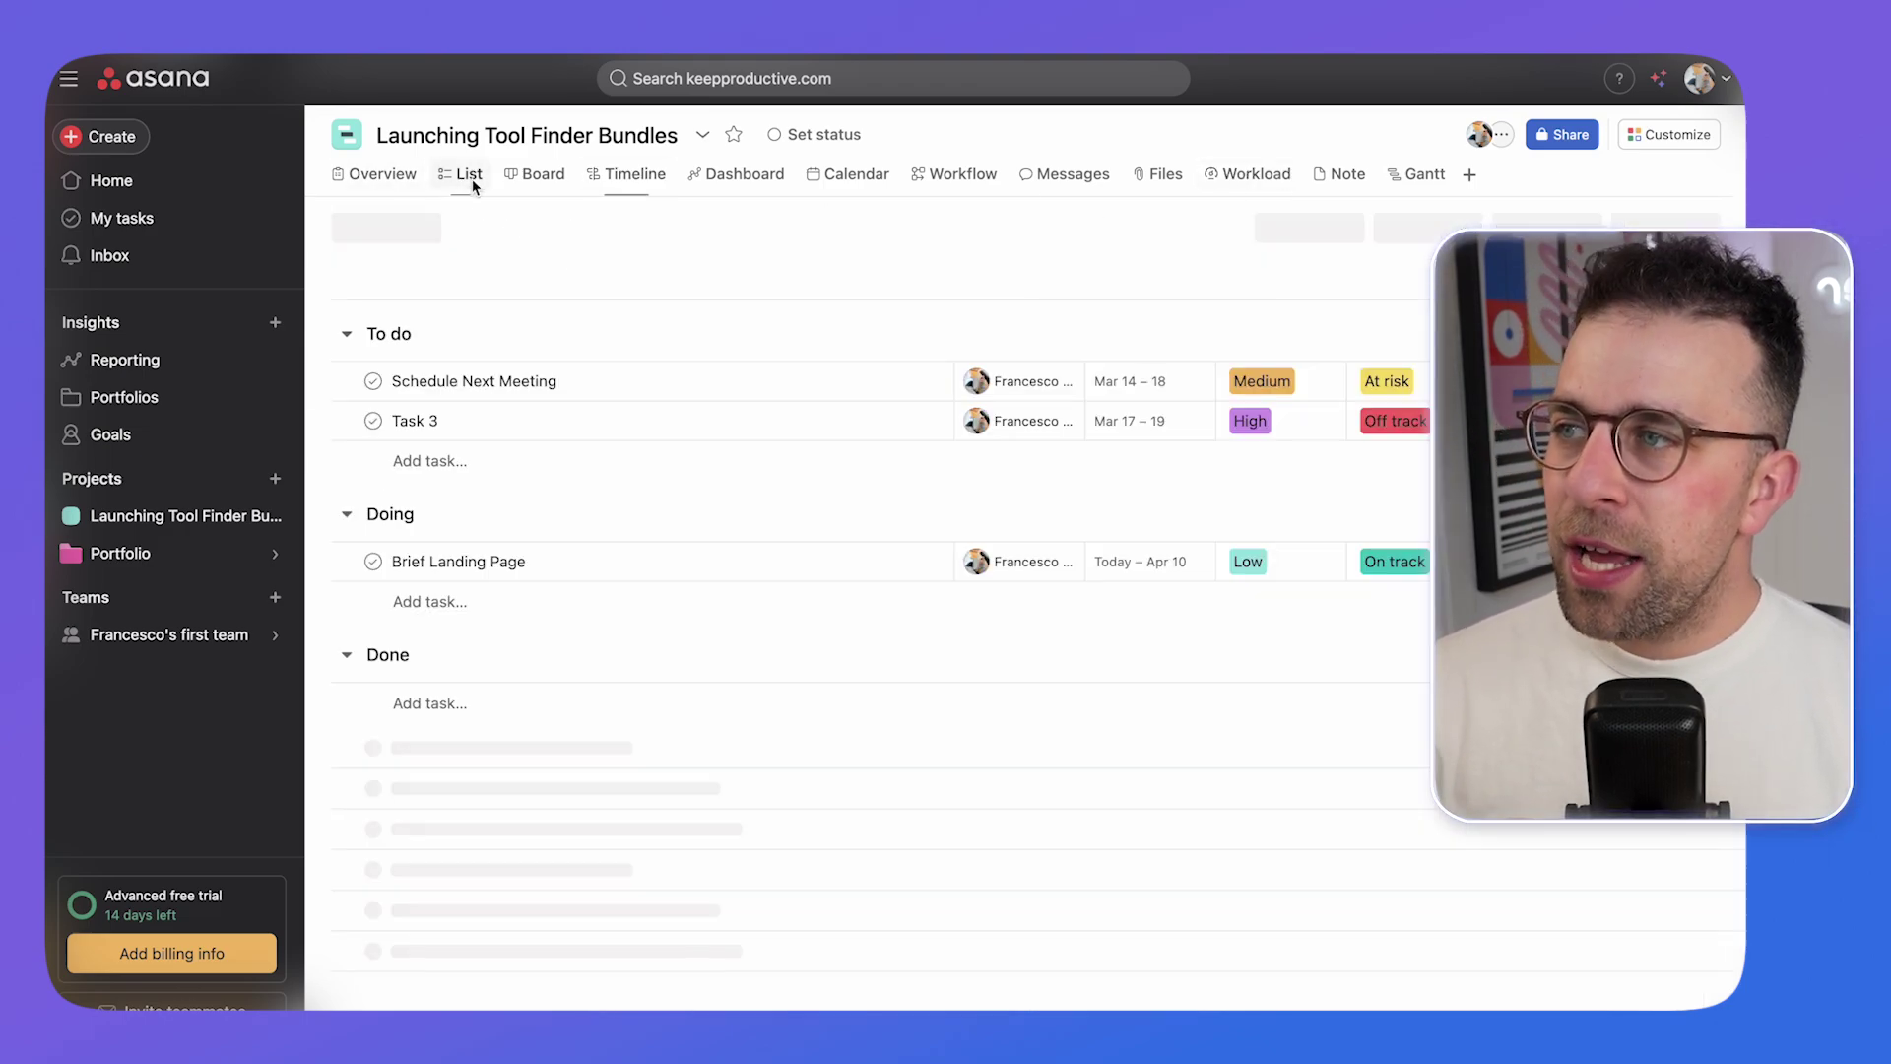